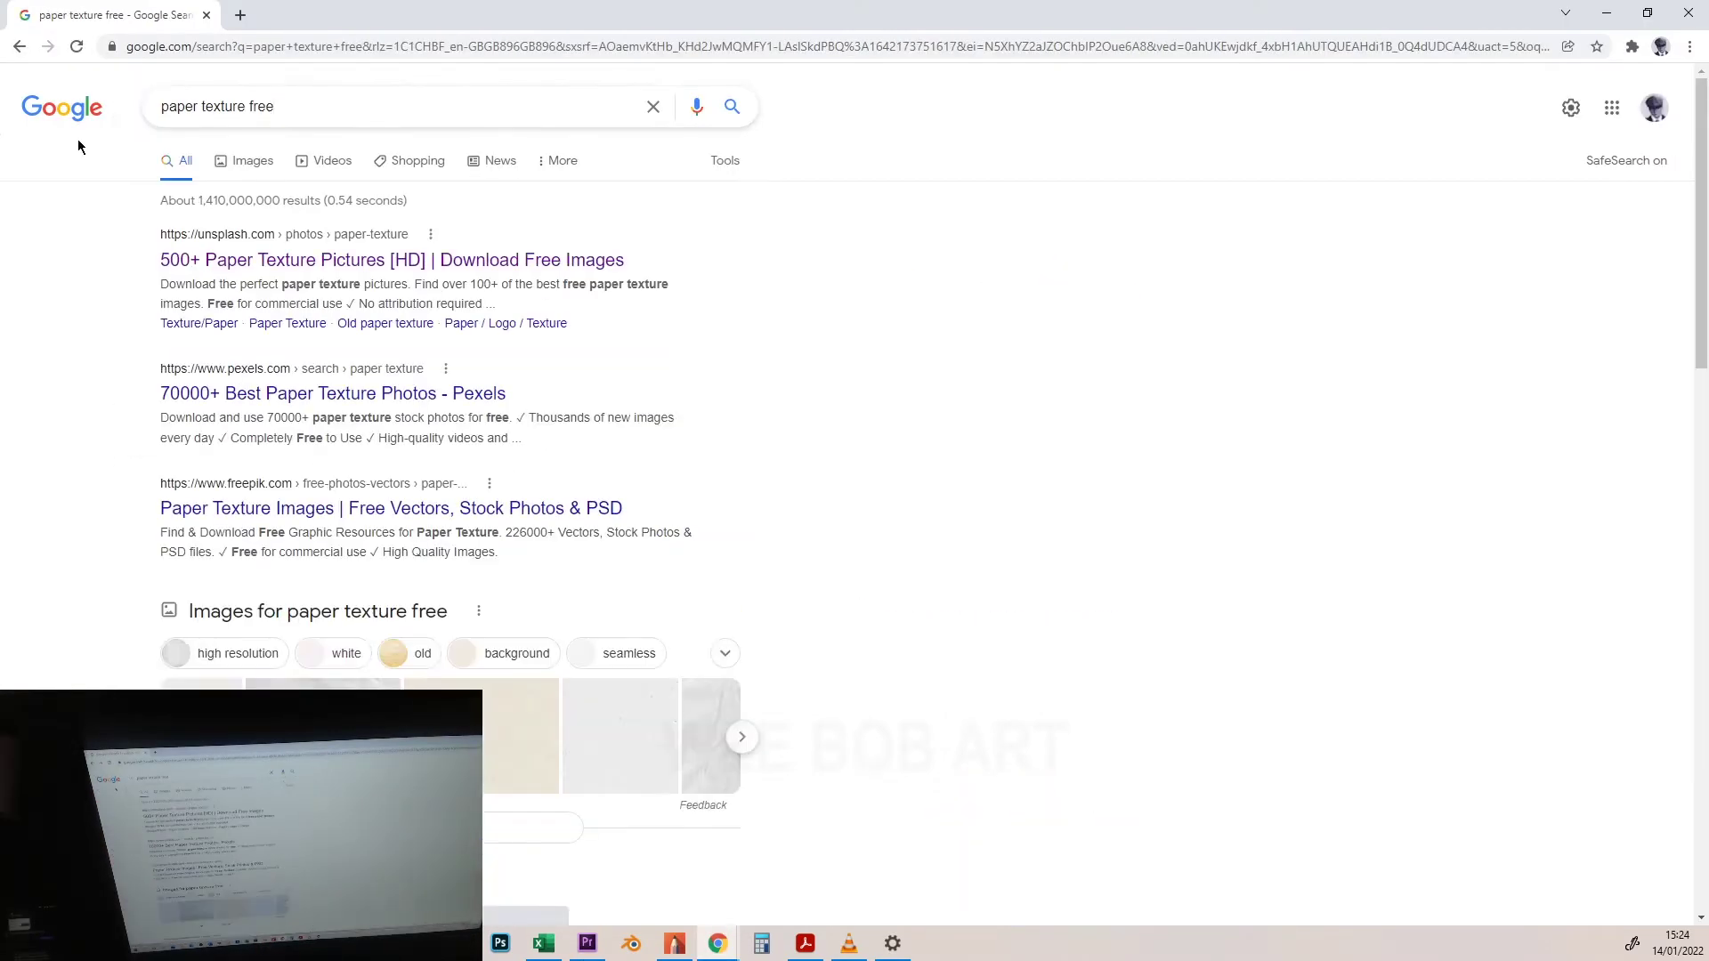
Filter 'paper texture free' image results to Large, then preview and right-click the rough beige paper.
{"action": "left_click", "coordinate": [250, 160]}
{"action": "left_click", "coordinate": [715, 151]}
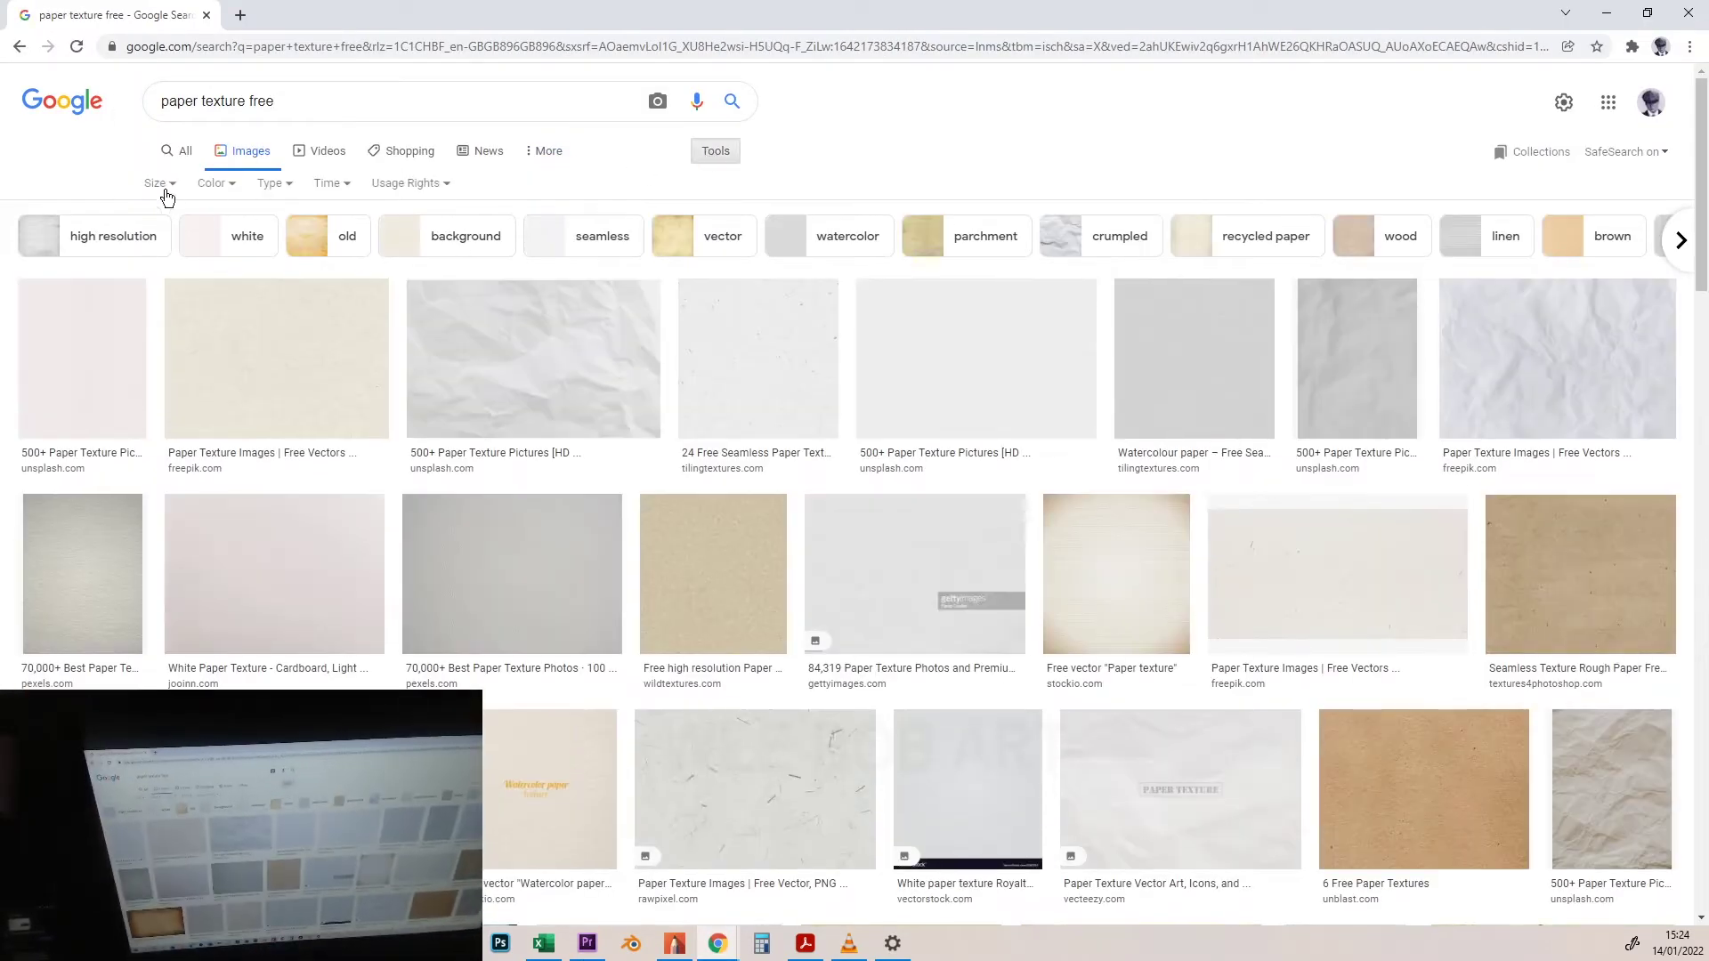
{"action": "left_click", "coordinate": [155, 183]}
{"action": "left_click", "coordinate": [160, 243]}
{"action": "scroll", "coordinate": [984, 523], "scroll_direction": "down", "scroll_amount": 3}
{"action": "scroll", "coordinate": [984, 516], "scroll_direction": "down", "scroll_amount": 3}
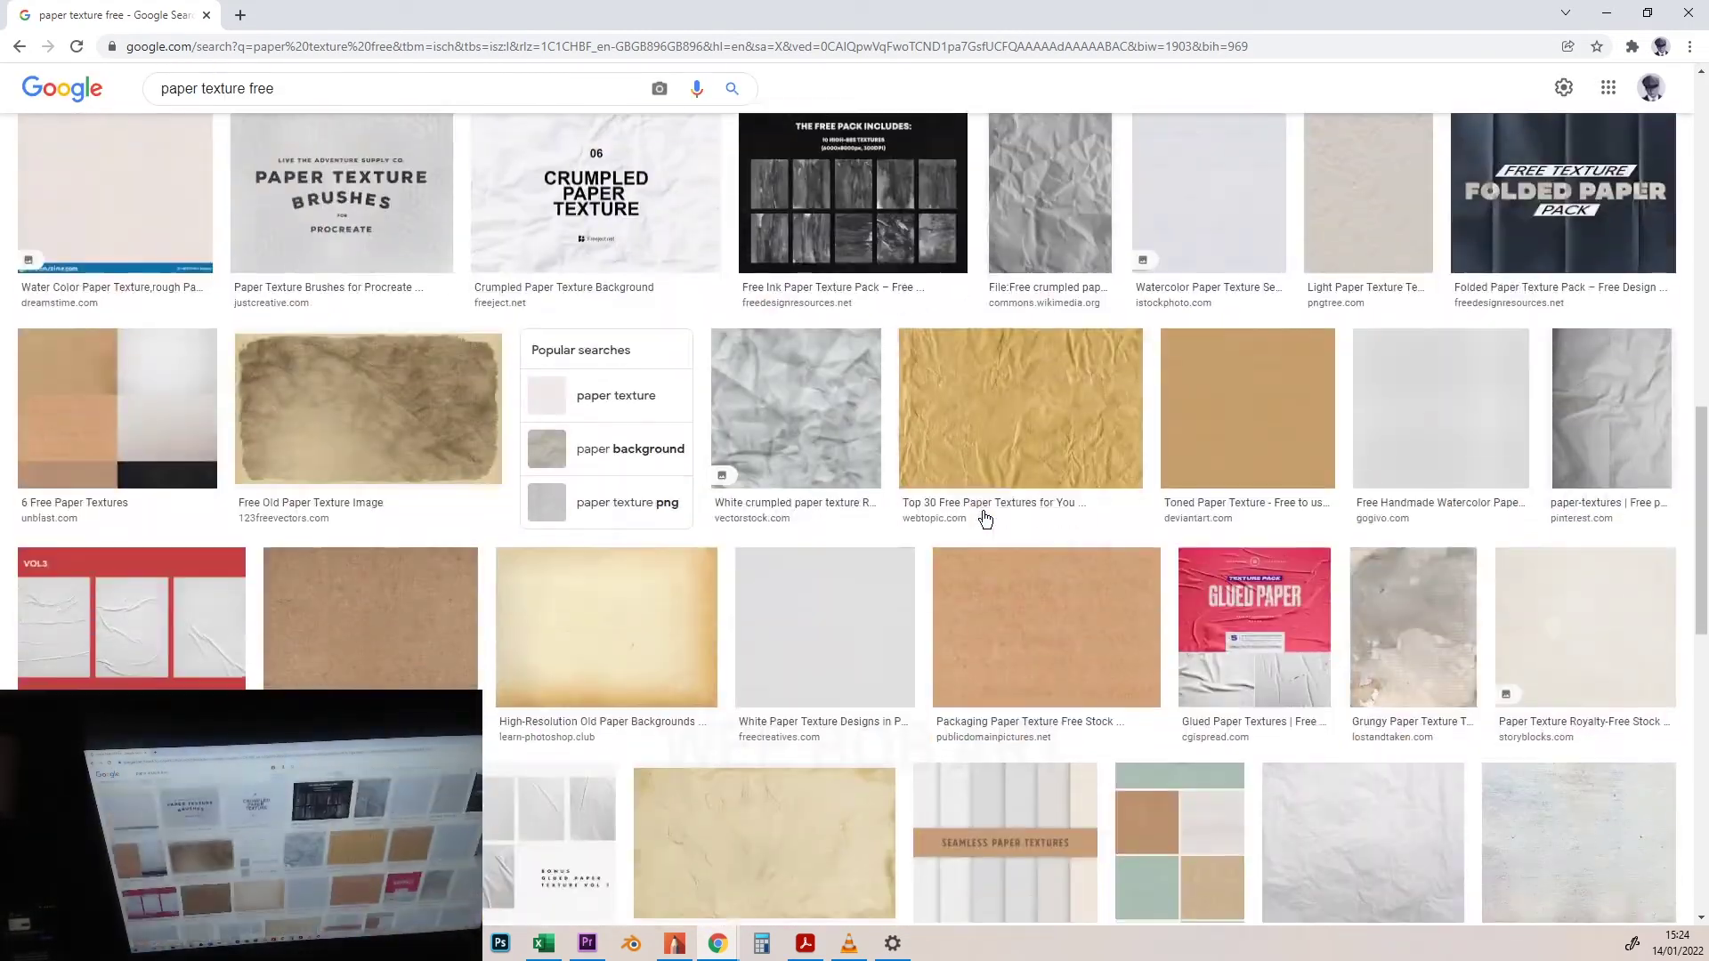
{"action": "scroll", "coordinate": [984, 520], "scroll_direction": "down", "scroll_amount": 3}
{"action": "scroll", "coordinate": [984, 519], "scroll_direction": "down", "scroll_amount": 3}
{"action": "scroll", "coordinate": [984, 520], "scroll_direction": "down", "scroll_amount": 3}
{"action": "scroll", "coordinate": [984, 517], "scroll_direction": "down", "scroll_amount": 3}
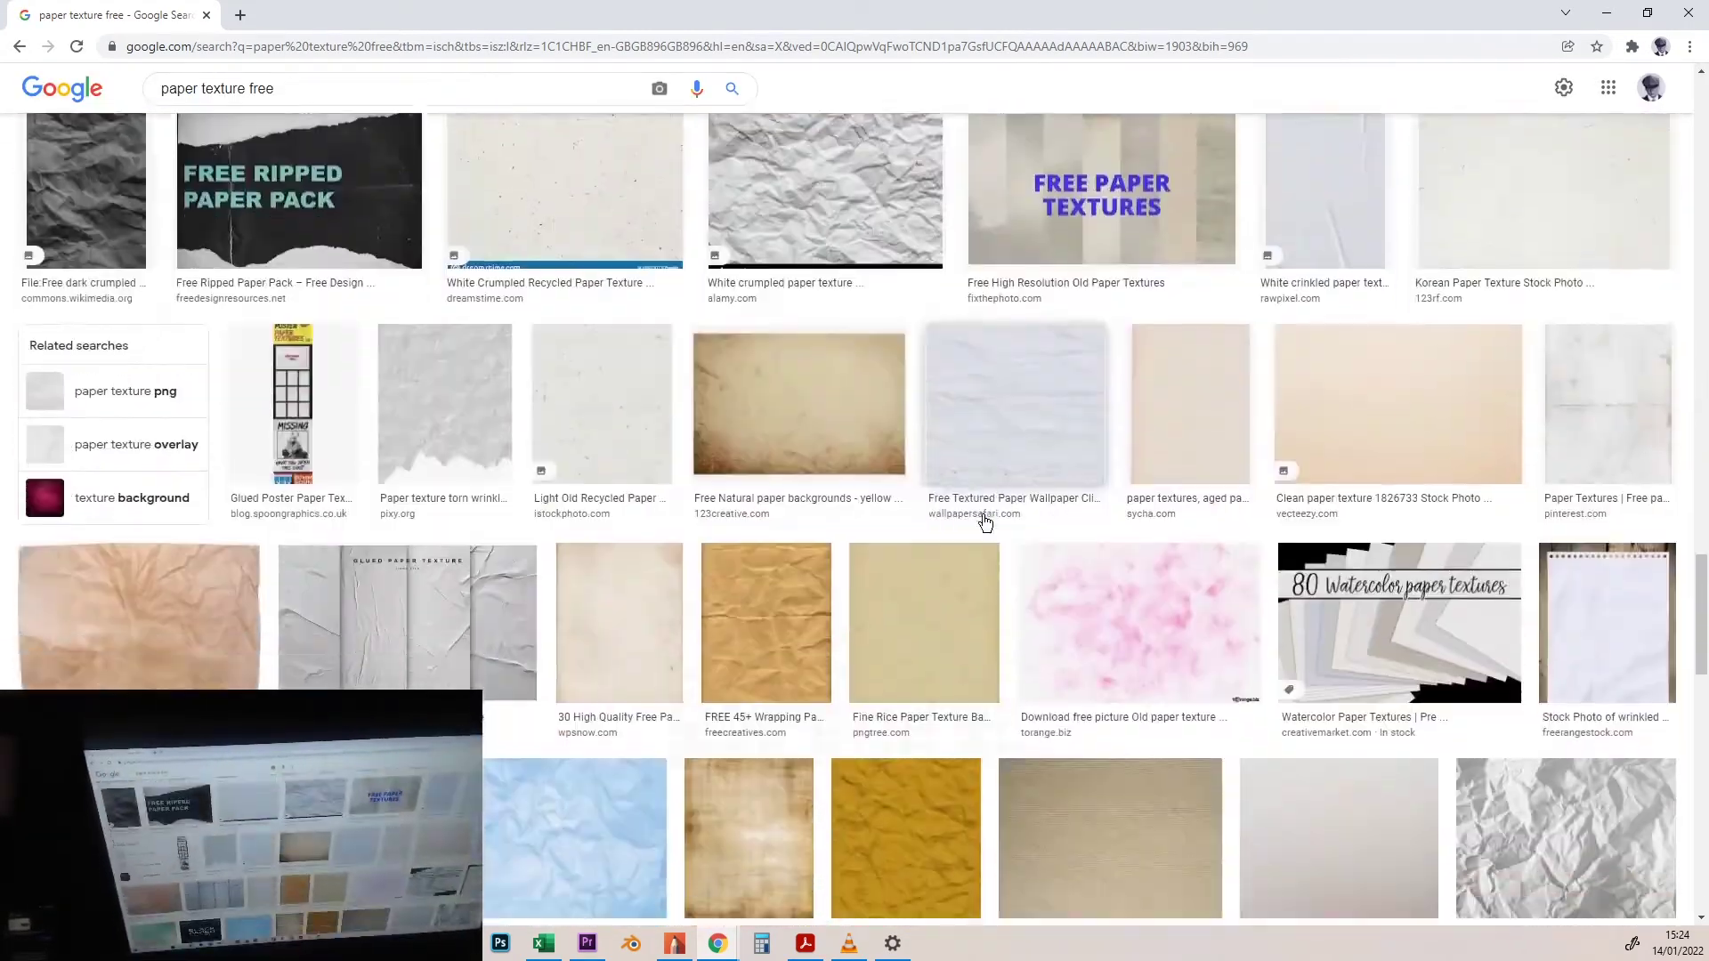
{"action": "scroll", "coordinate": [984, 522], "scroll_direction": "down", "scroll_amount": 3}
{"action": "scroll", "coordinate": [985, 521], "scroll_direction": "down", "scroll_amount": 1}
{"action": "left_click", "coordinate": [1294, 375]}
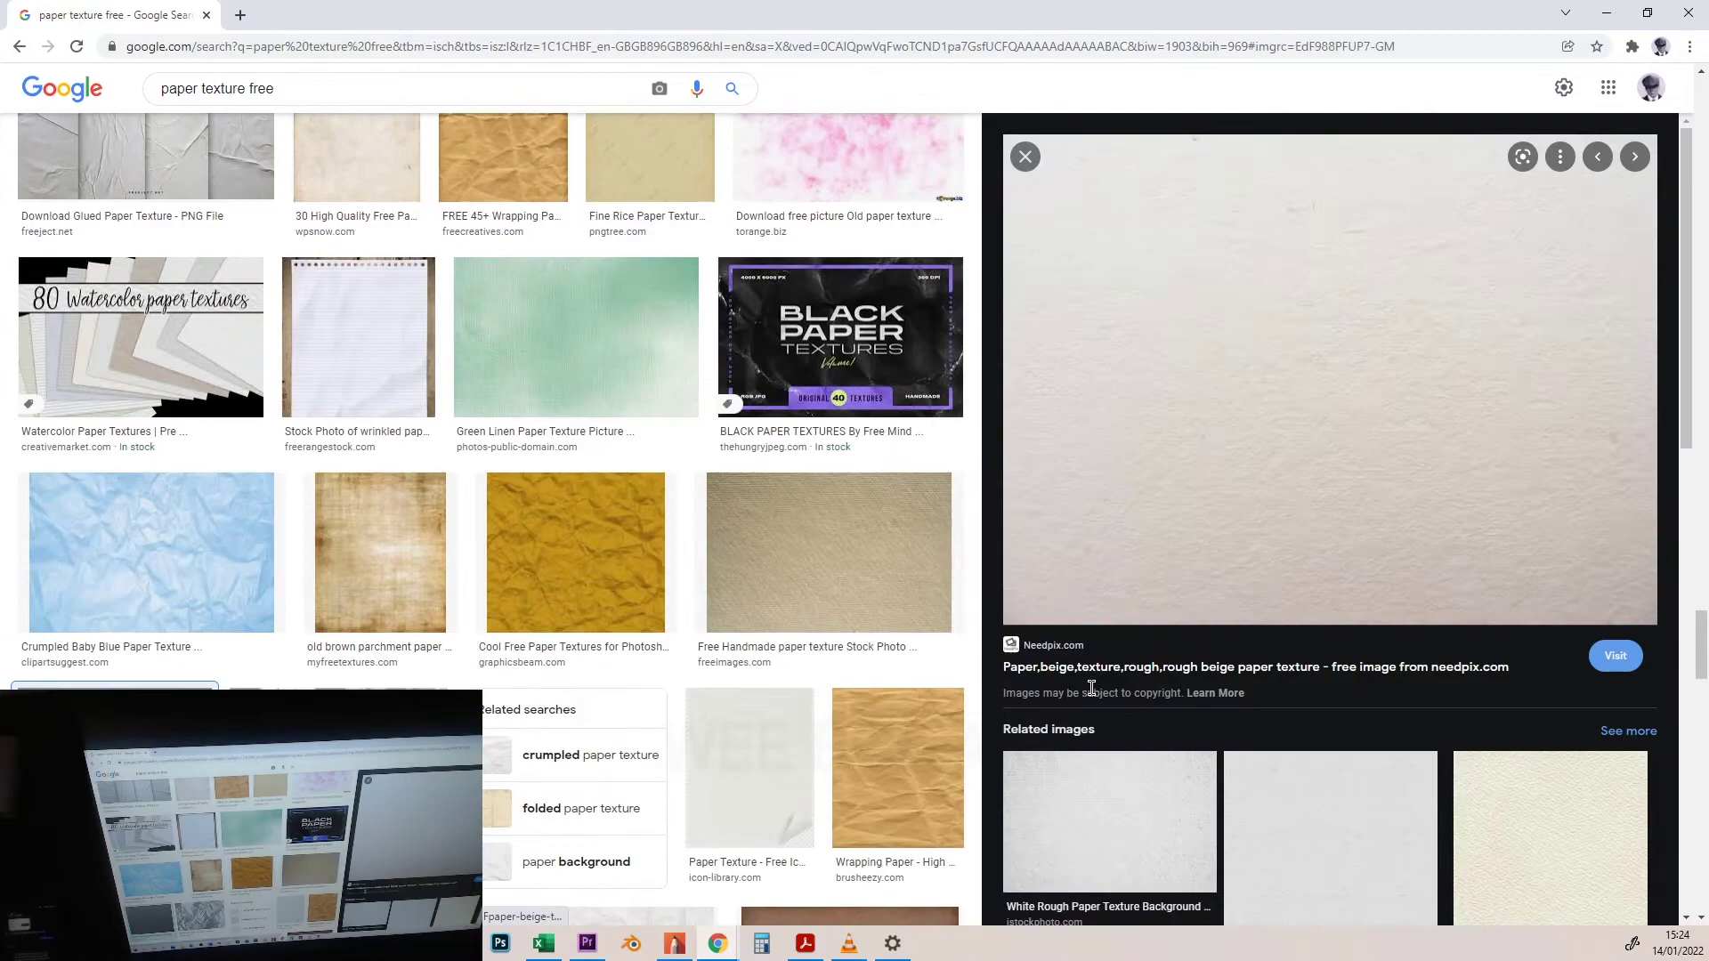
{"action": "right_click", "coordinate": [1340, 353]}
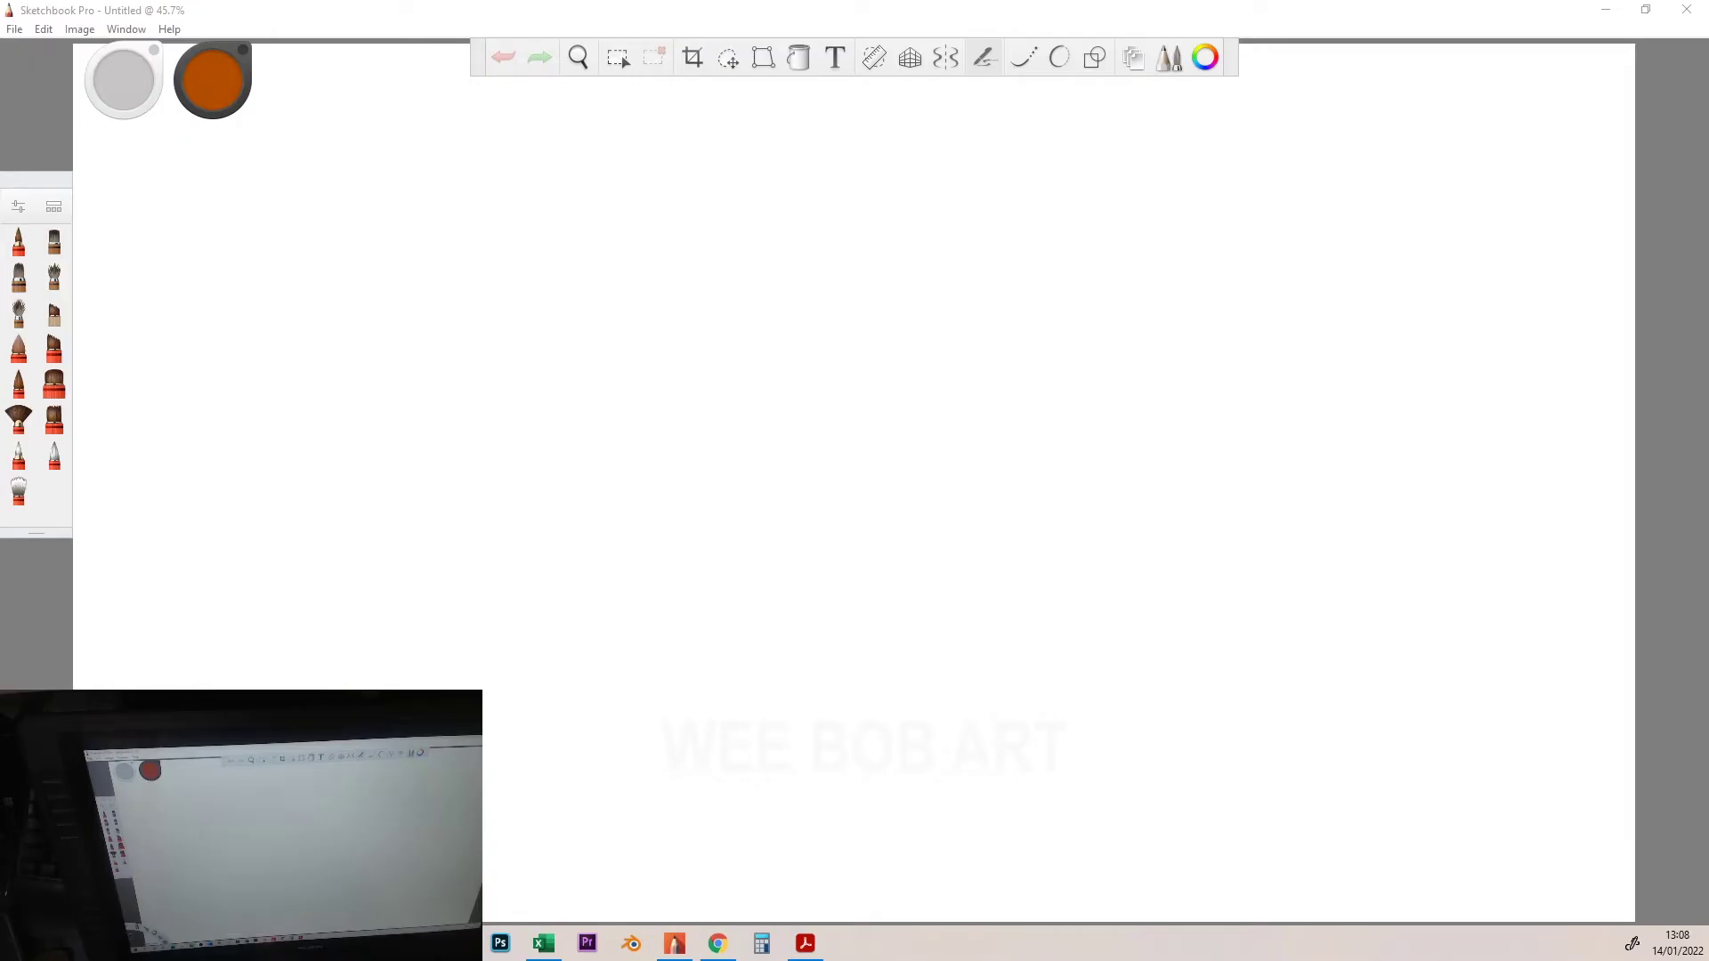
Drag the downloaded 56082.jpg paper texture into Sketchbook and show its Layer1 and Background layers.
{"action": "left_click_drag", "start_coordinate": [819, 454], "coordinate": [798, 467]}
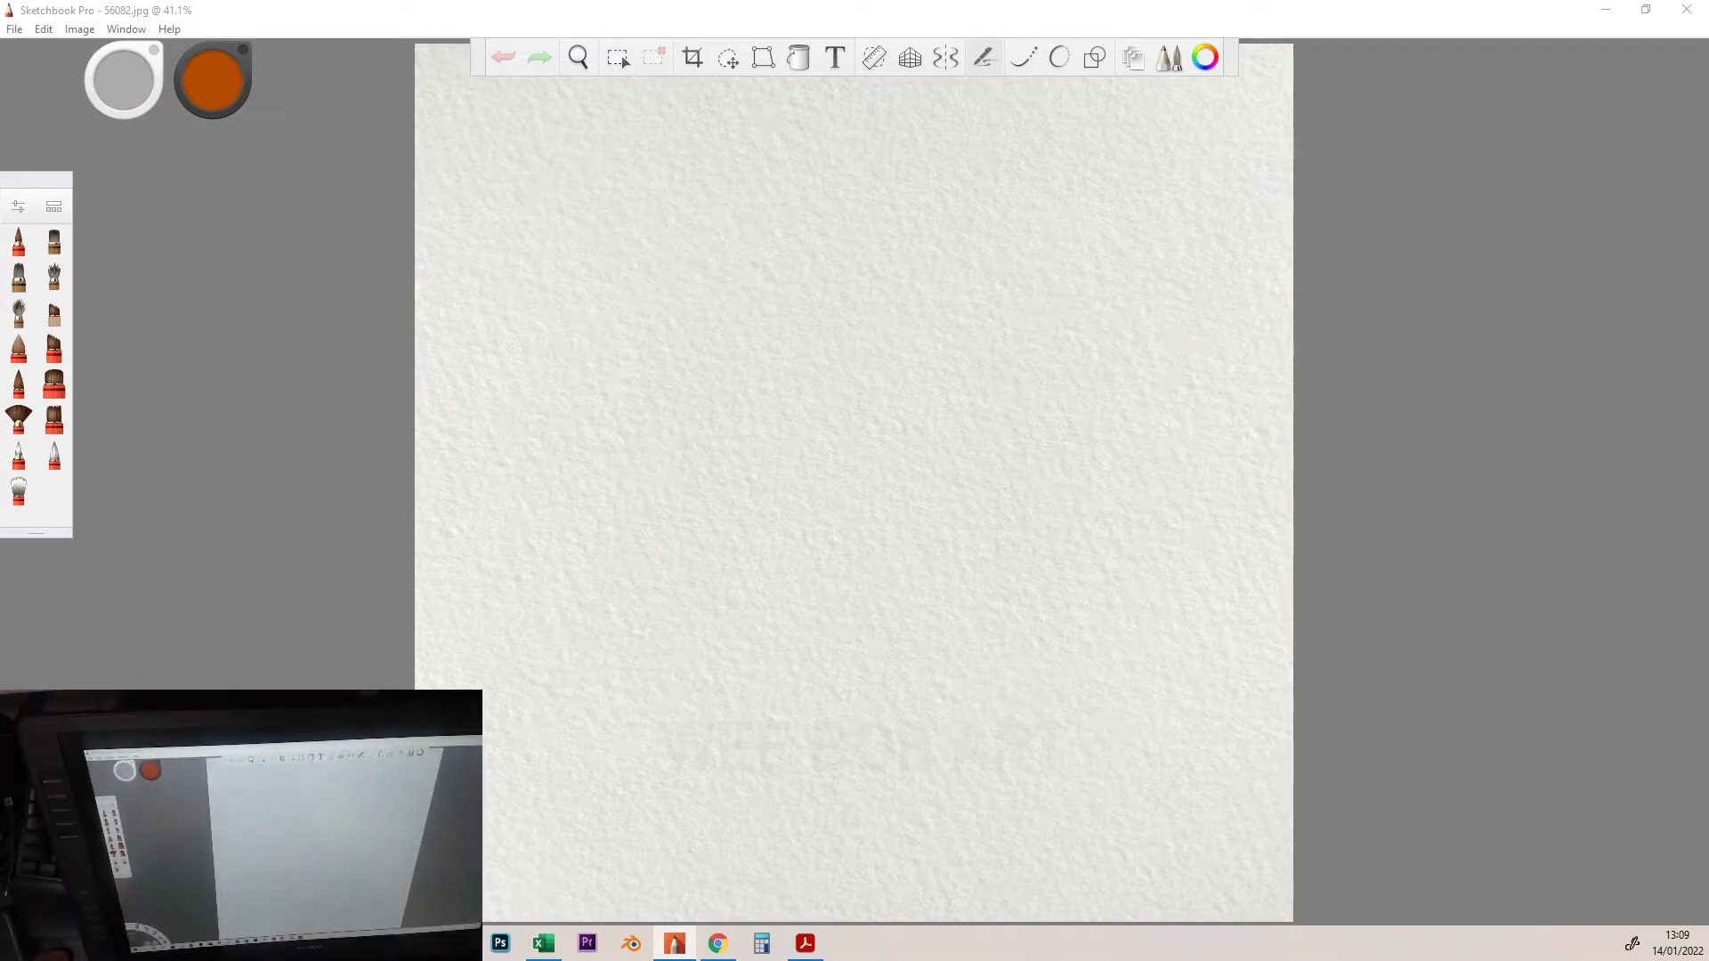
{"action": "left_click", "coordinate": [1171, 78]}
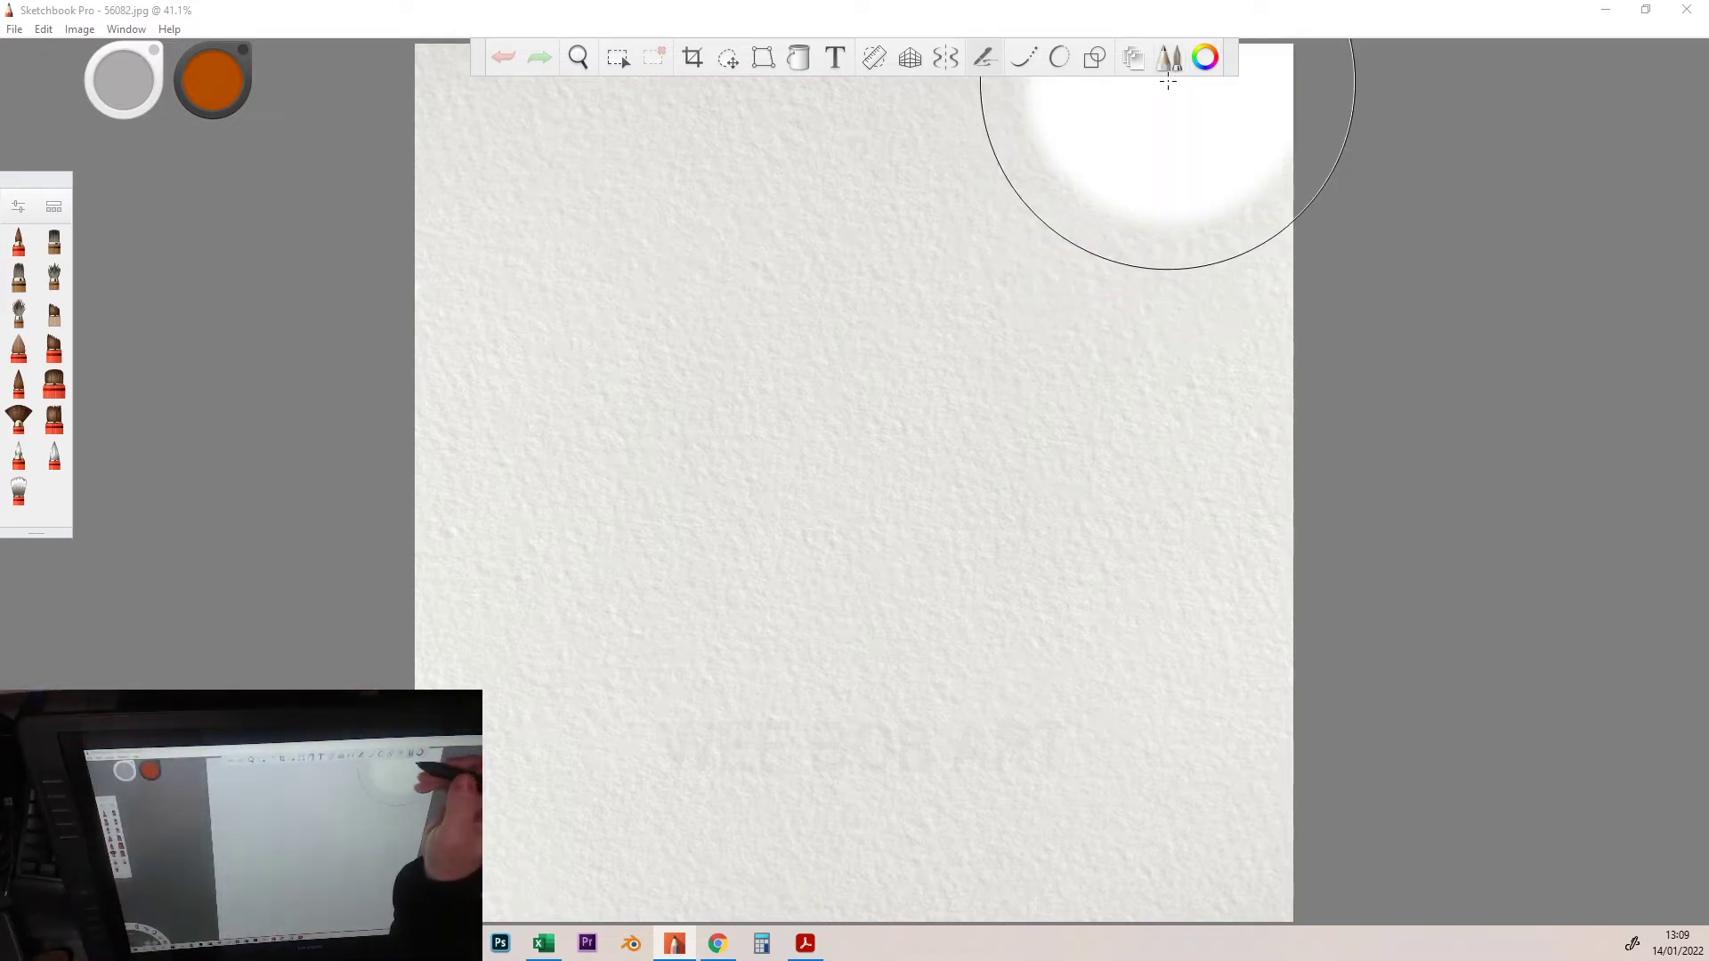
{"action": "left_click", "coordinate": [1133, 60]}
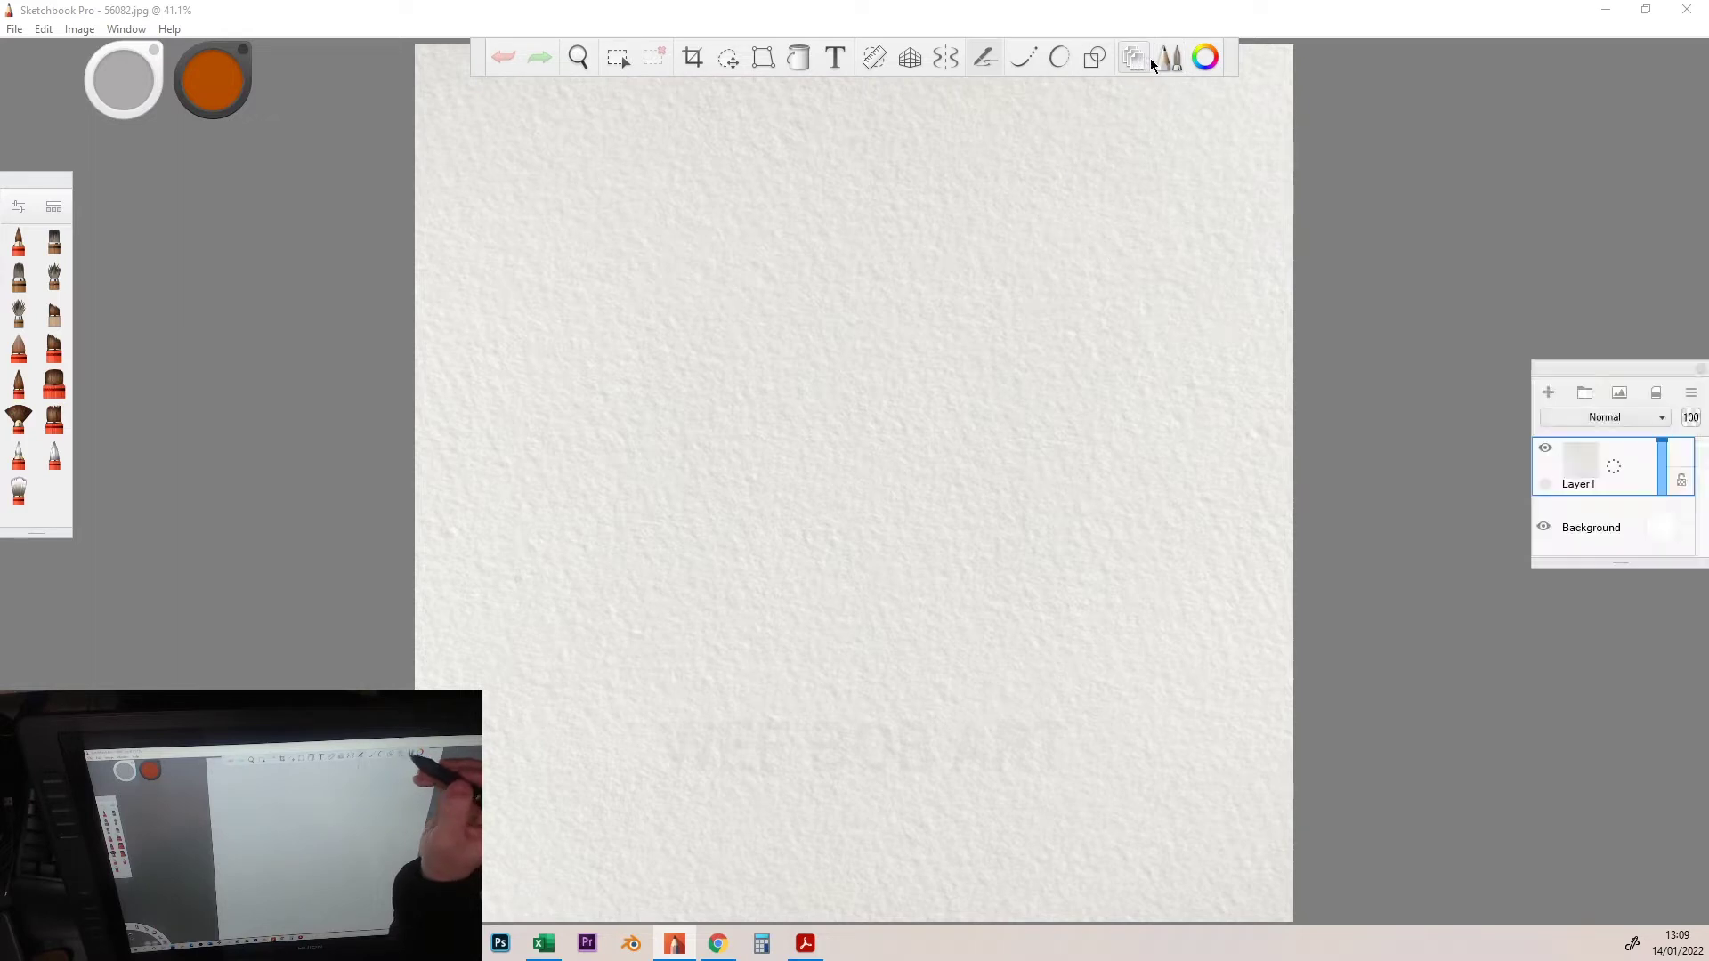
Set Layer1 to Multiply, add Layer2 above it, and choose the Fine Tip watercolour brush.
{"action": "left_click", "coordinate": [1664, 422]}
{"action": "left_click", "coordinate": [1632, 461]}
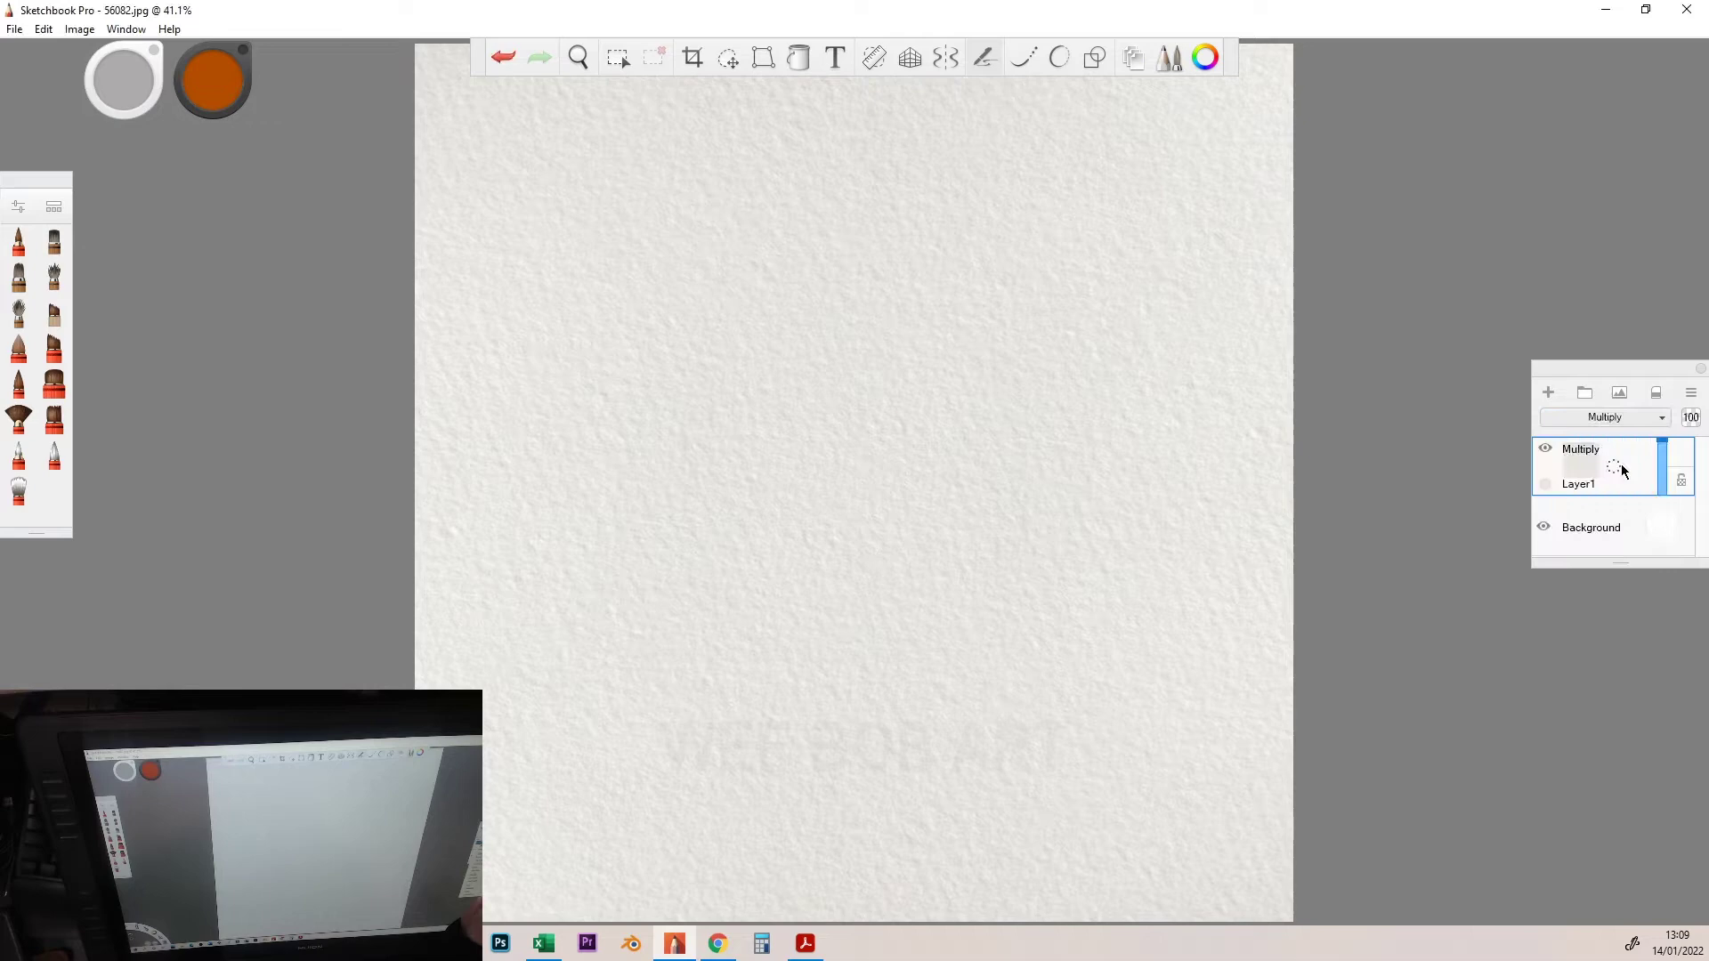
{"action": "left_click", "coordinate": [1548, 394]}
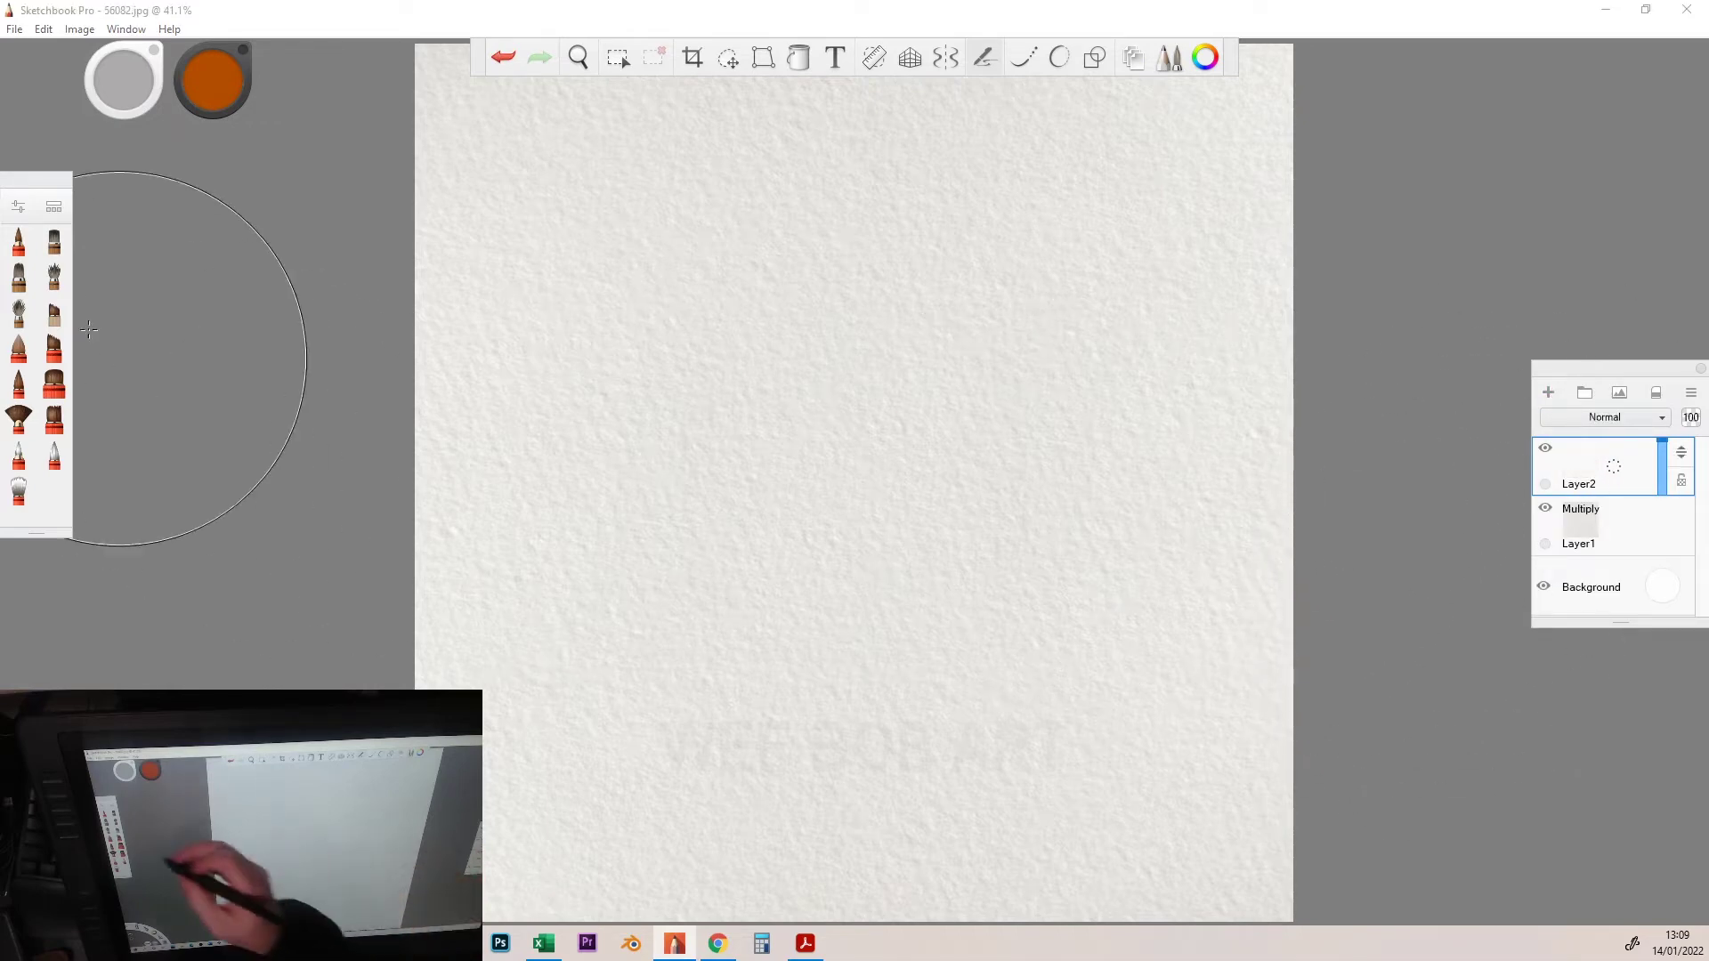
{"action": "left_click", "coordinate": [18, 241]}
Paint a tan zigzag down the paper on Layer2, undoing the stray brown stroke.
{"action": "mouse_move", "coordinate": [648, 395]}
{"action": "left_mouse_down"}
{"action": "mouse_move", "coordinate": [675, 267]}
{"action": "mouse_move", "coordinate": [835, 748]}
{"action": "left_mouse_up"}
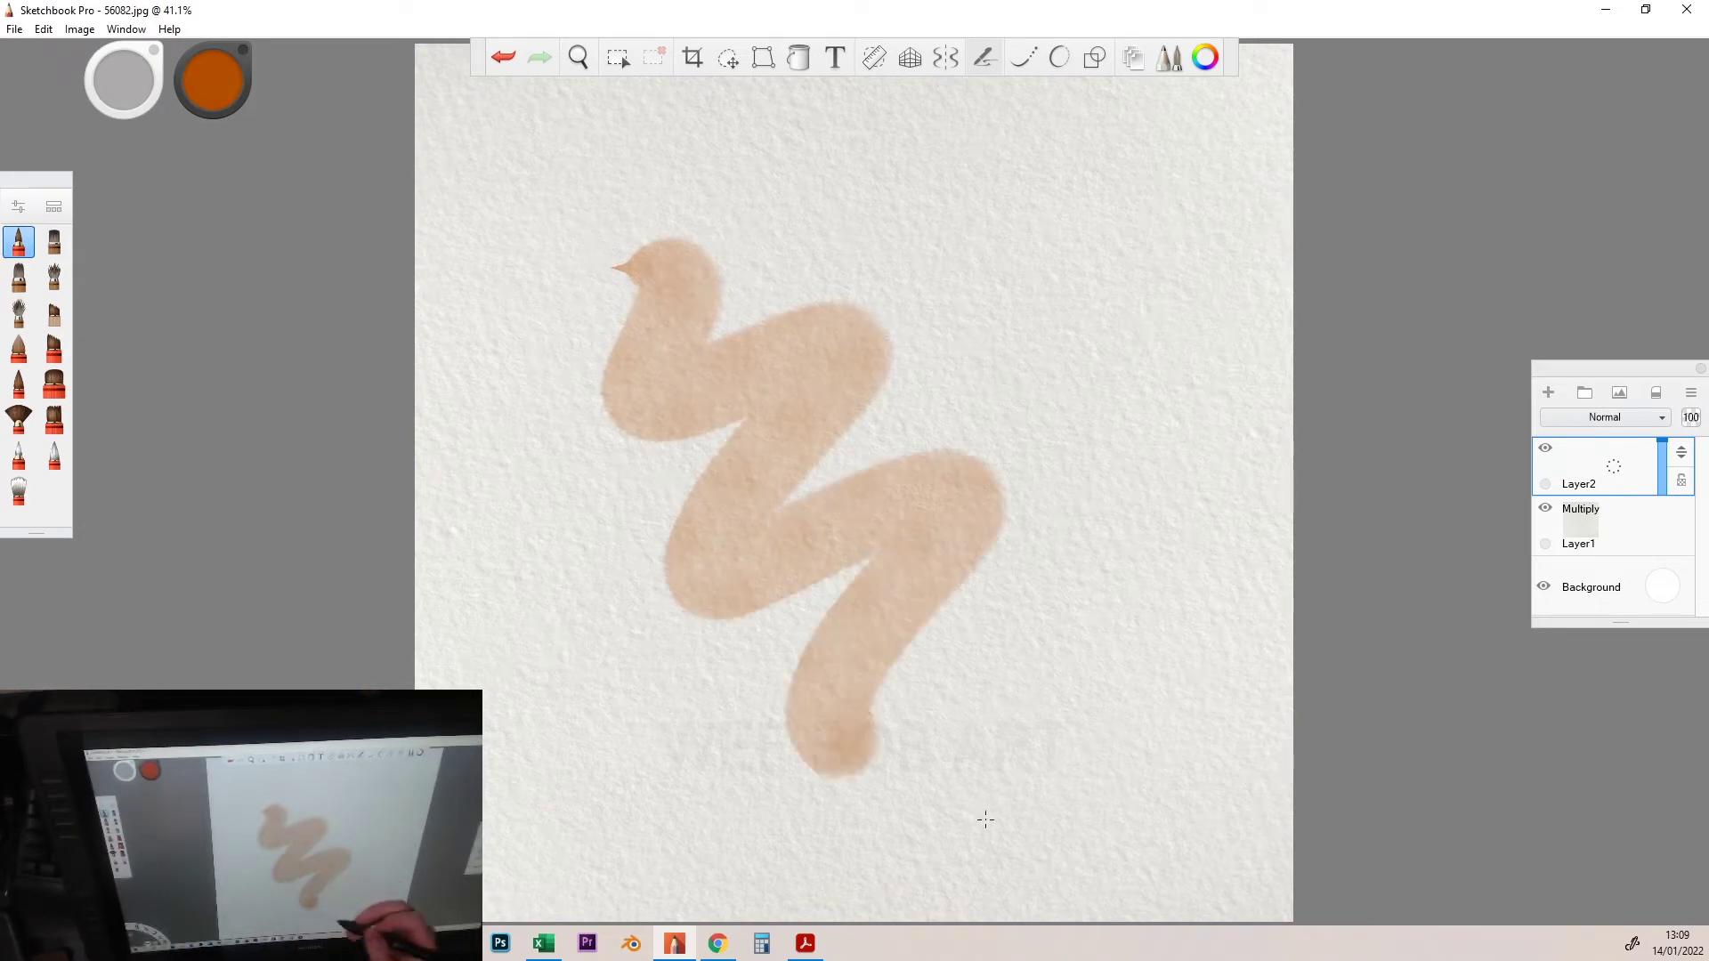
{"action": "left_click", "coordinate": [1610, 523]}
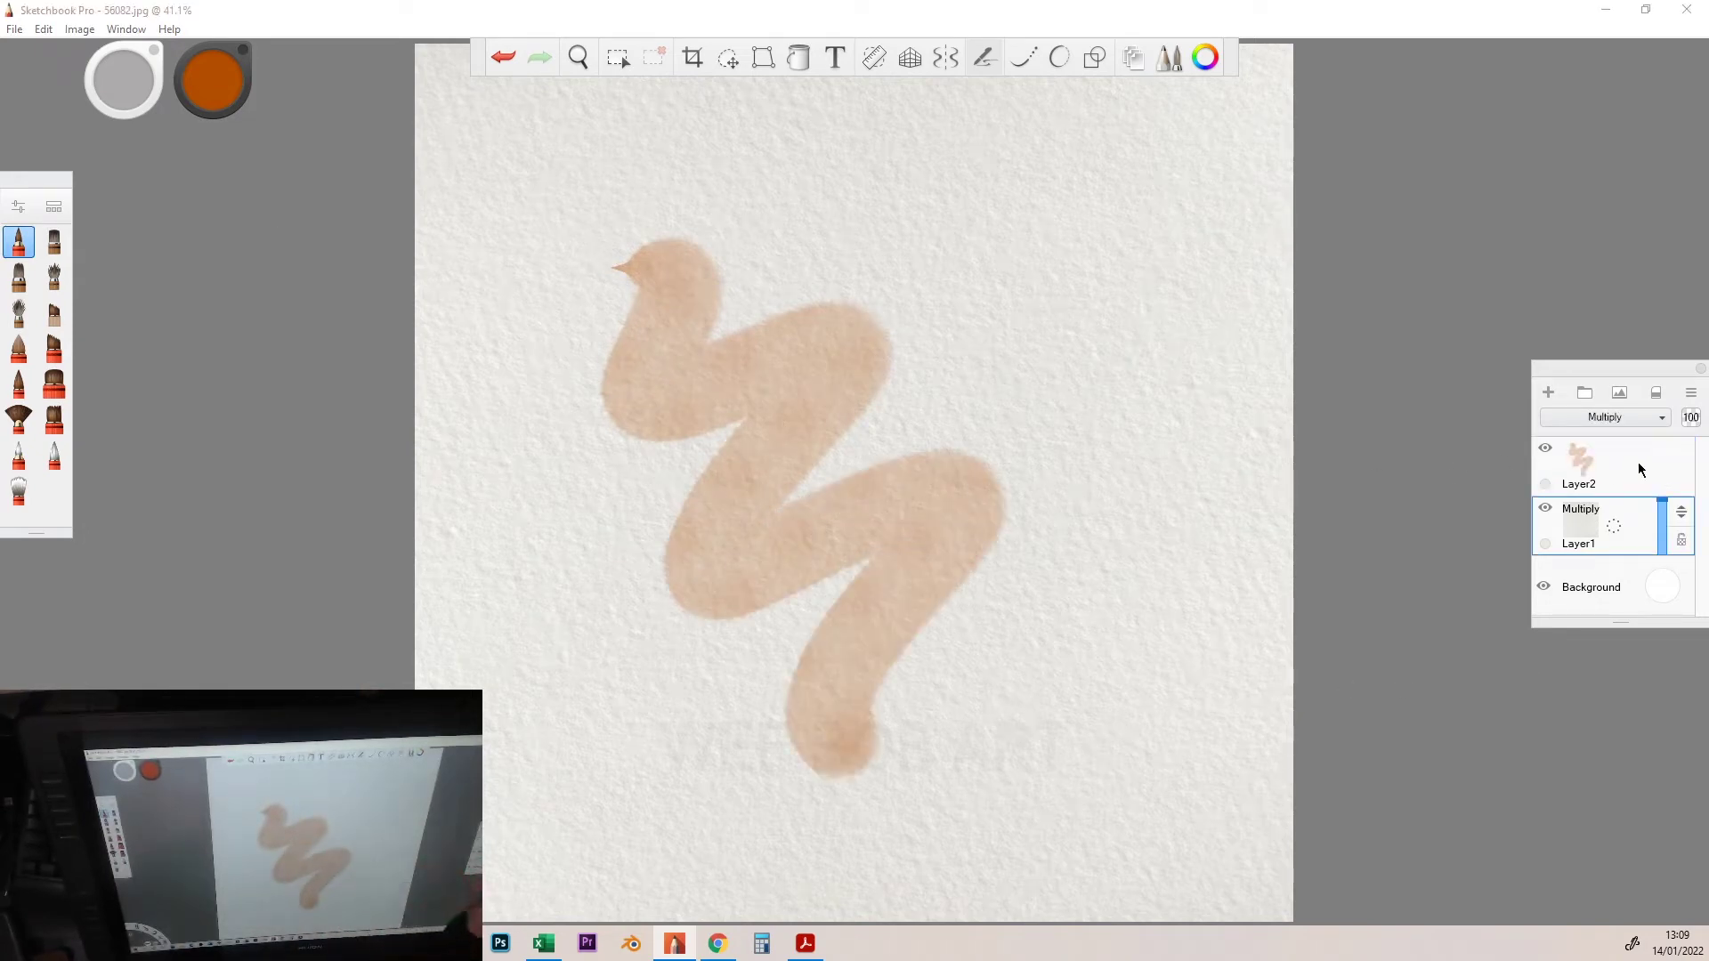
{"action": "left_click", "coordinate": [1582, 464]}
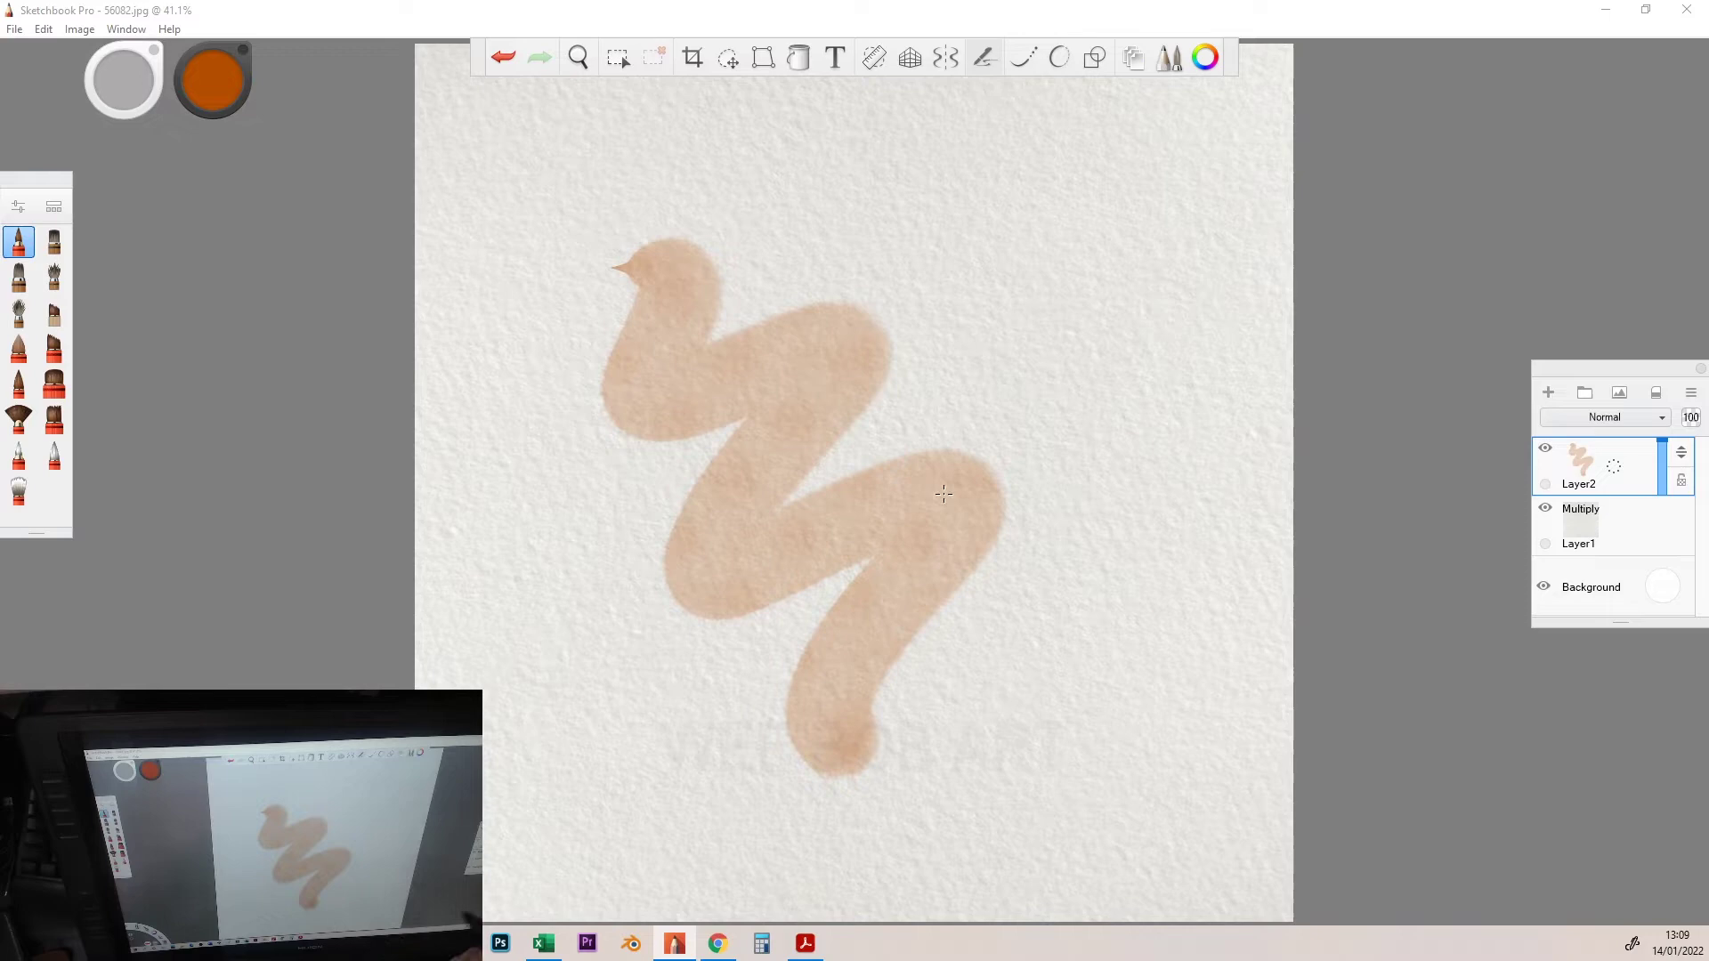
{"action": "key", "text": "ctrl+z"}
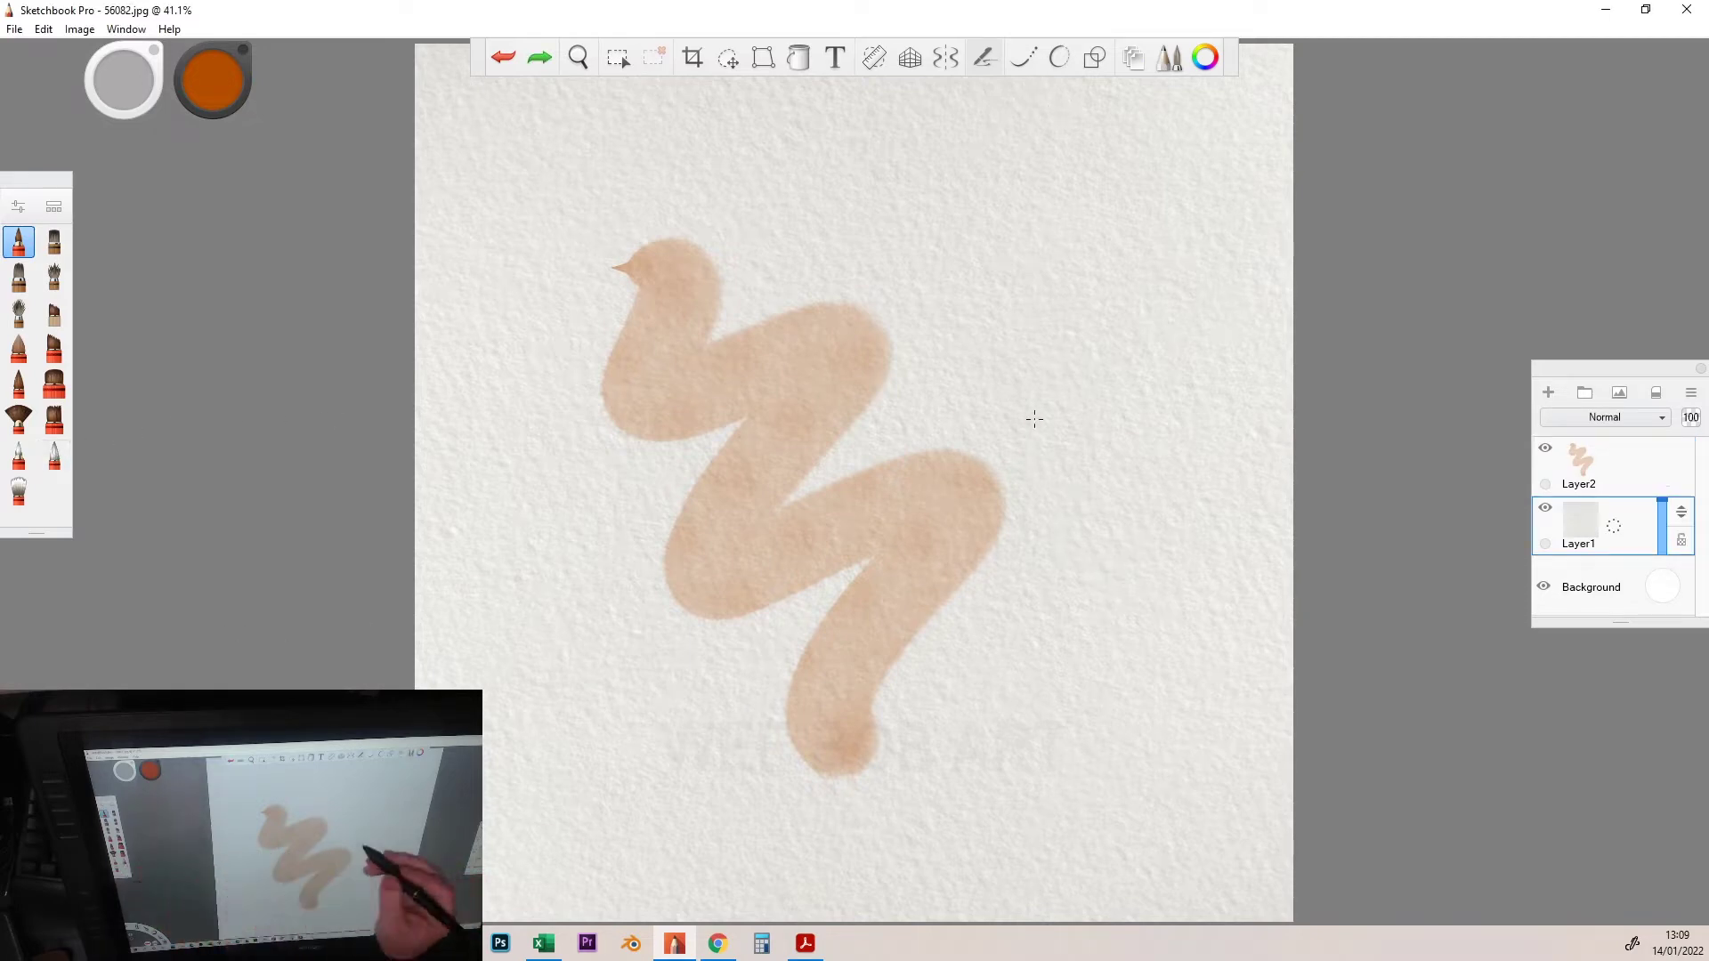
{"action": "mouse_move", "coordinate": [1035, 417]}
{"action": "left_mouse_down"}
{"action": "mouse_move", "coordinate": [1069, 534]}
{"action": "mouse_move", "coordinate": [1055, 628]}
{"action": "left_mouse_up"}
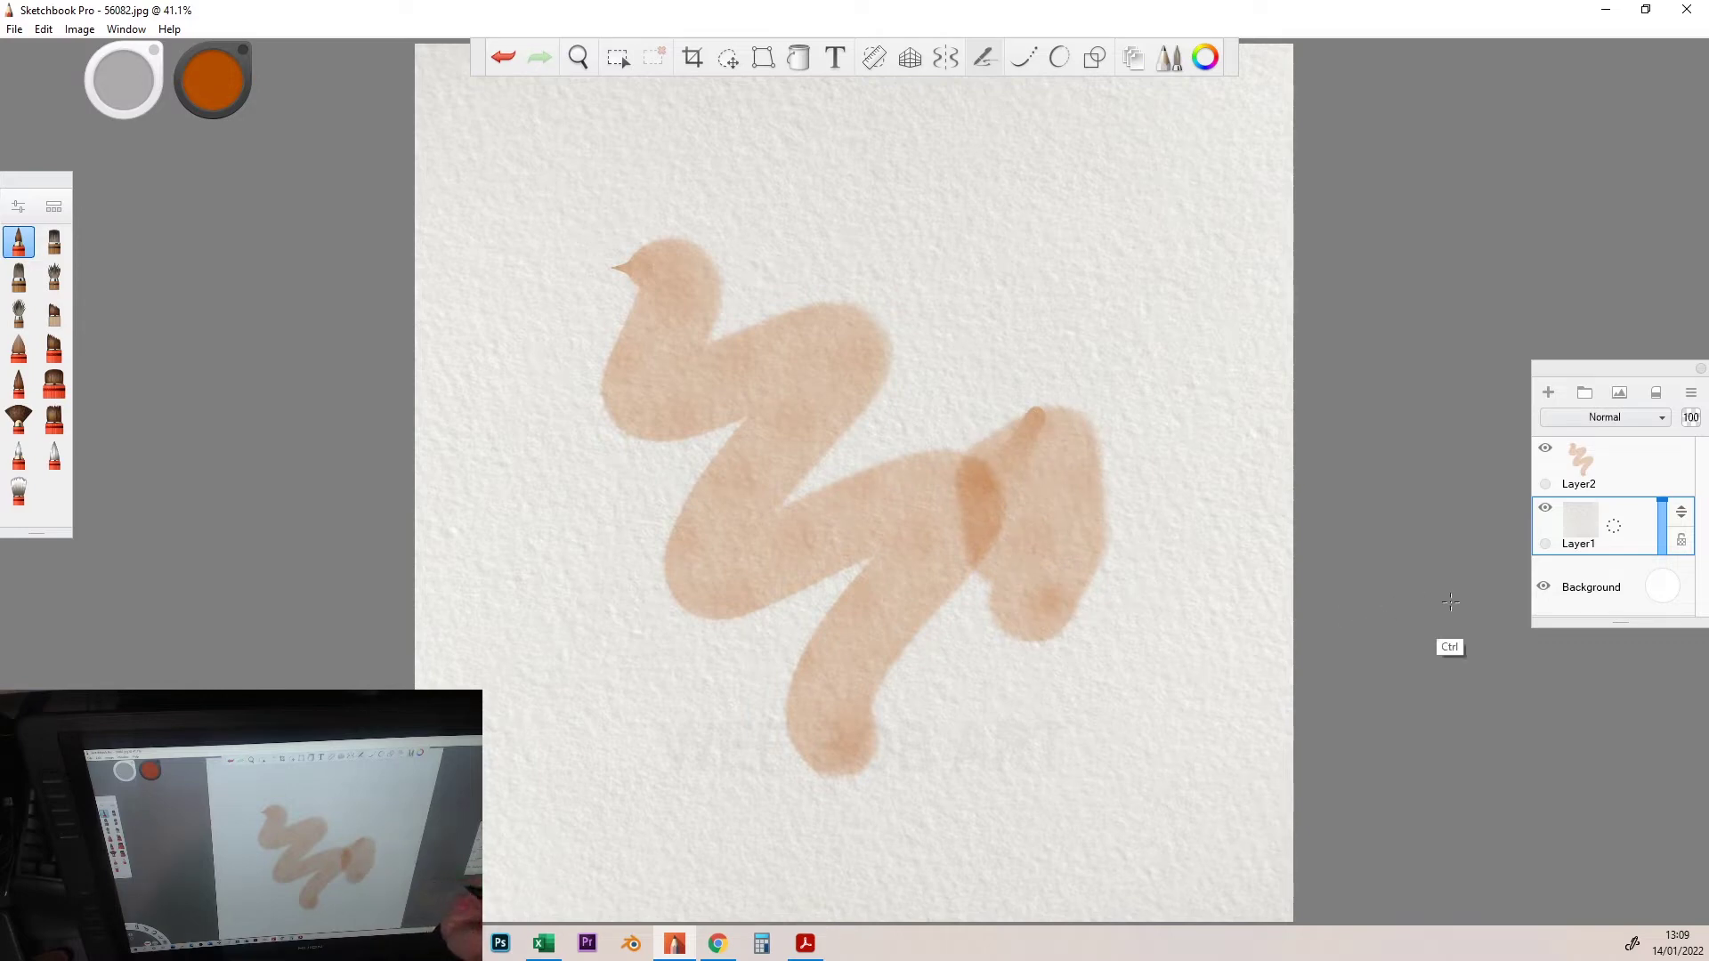
{"action": "key", "text": "ctrl+z"}
{"action": "key", "text": "ctrl+z"}
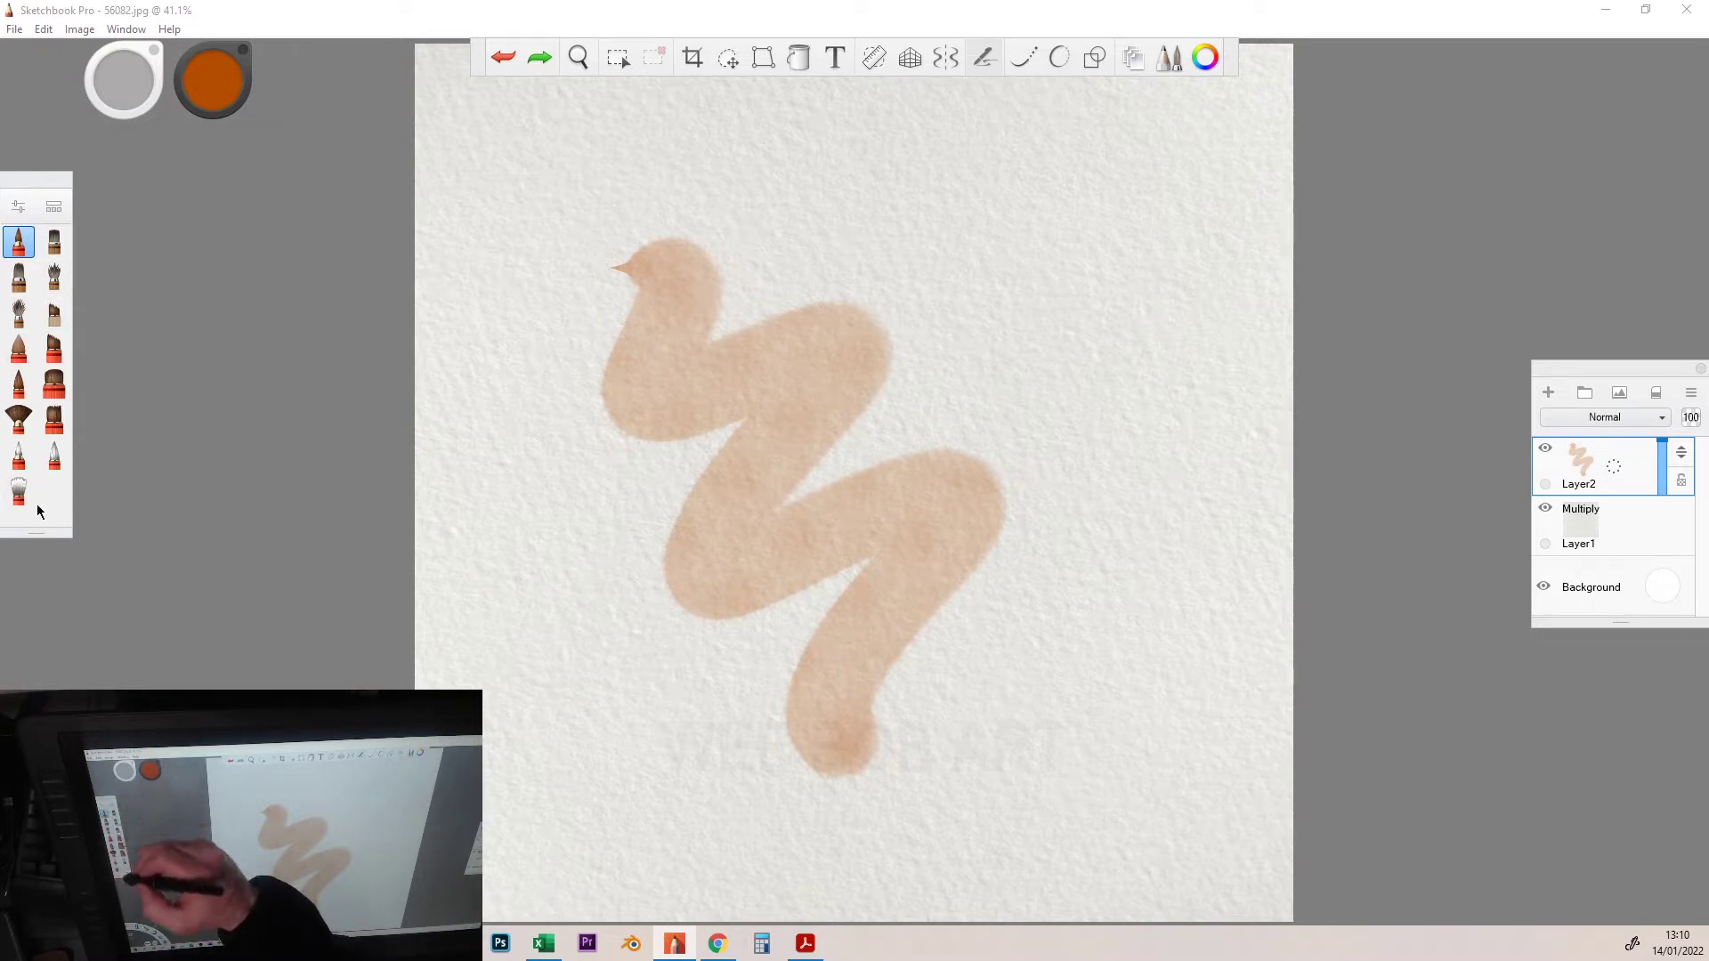
Add a Textured Watercolors brush from the Brush Library to the brush palette.
{"action": "left_click", "coordinate": [54, 208]}
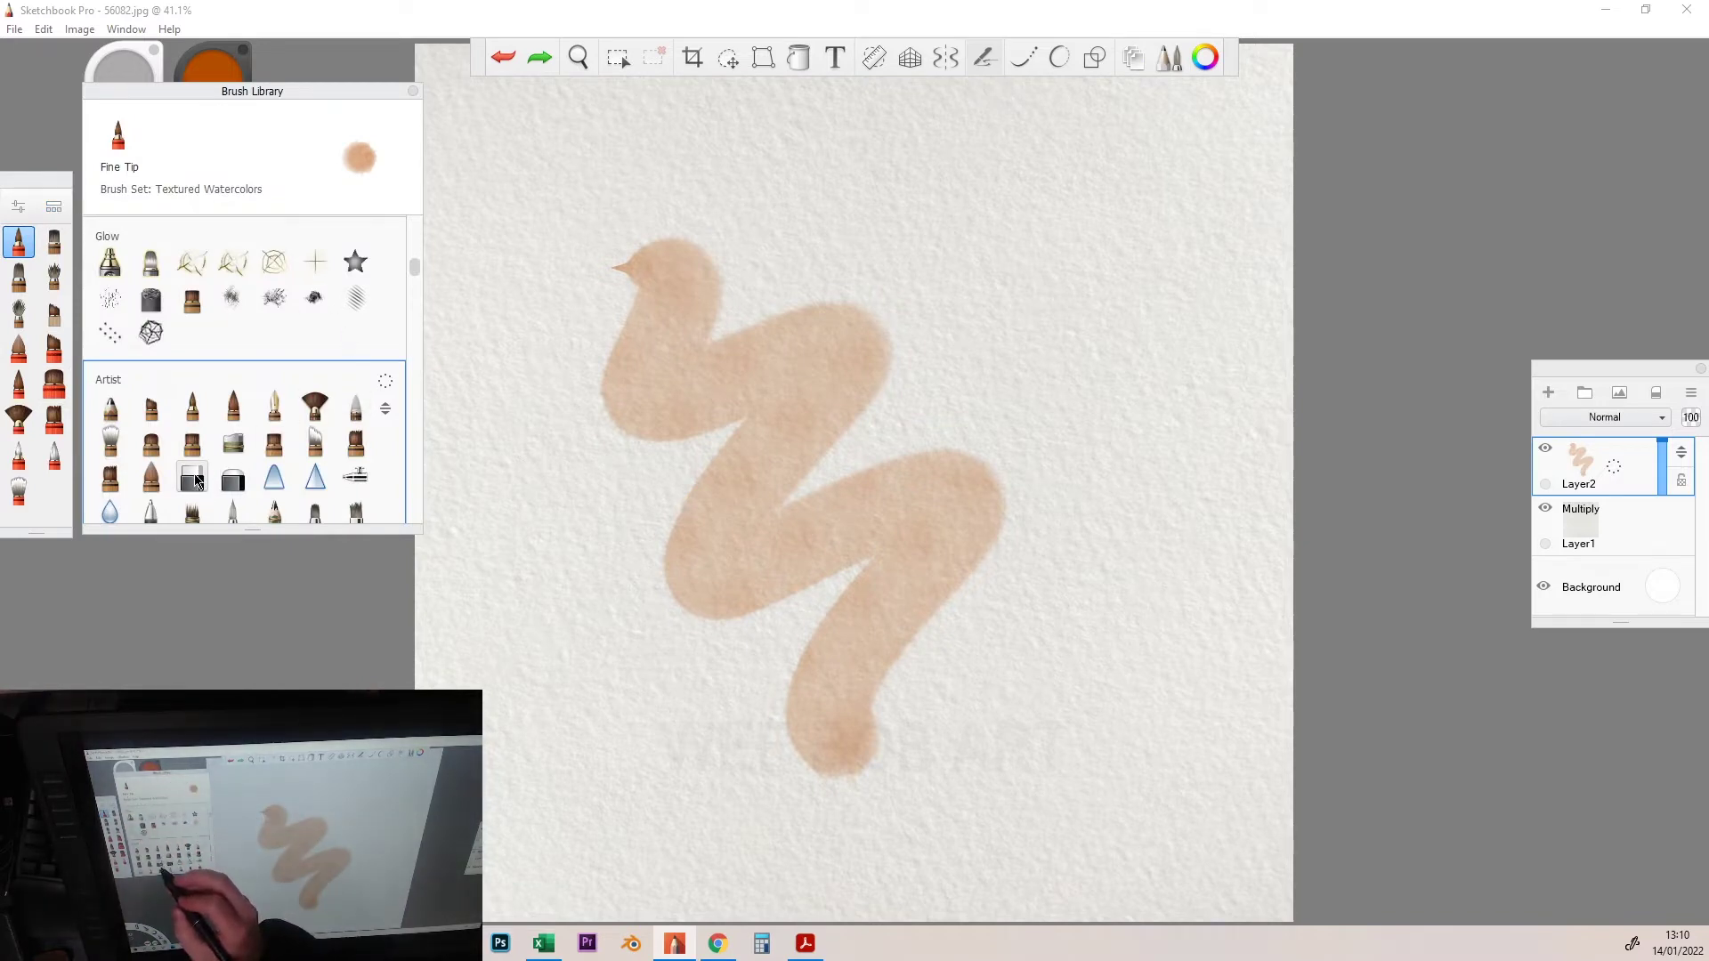
{"action": "left_click", "coordinate": [414, 388]}
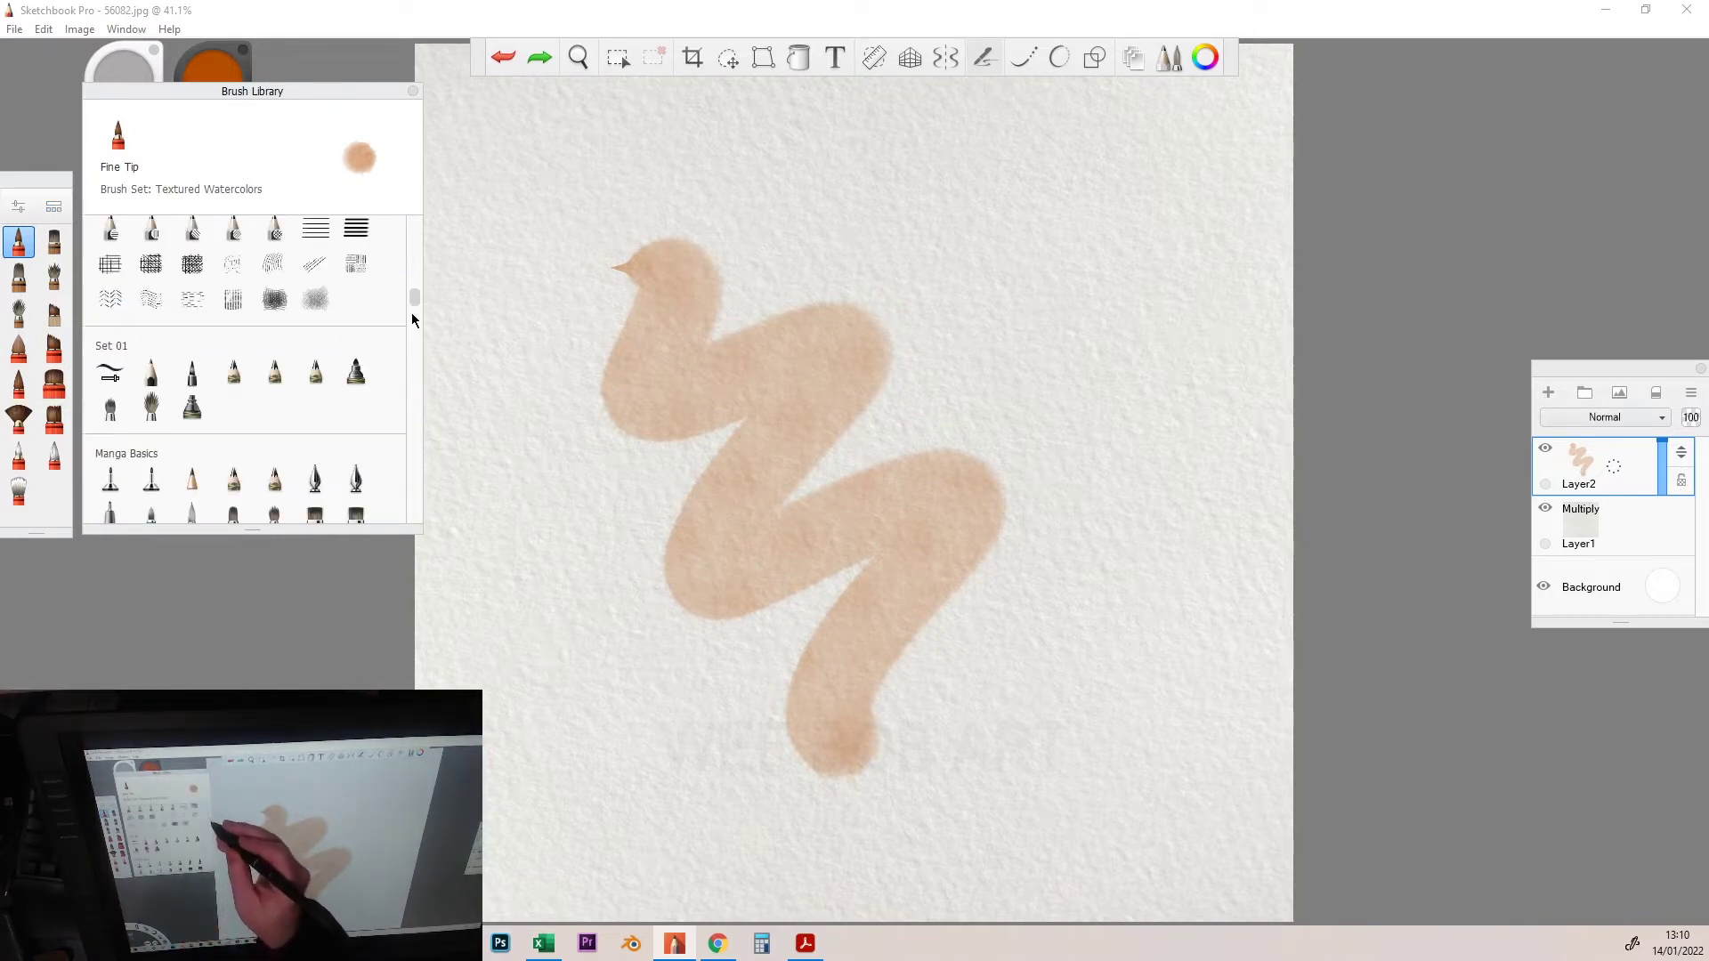
{"action": "left_click_drag", "start_coordinate": [414, 320], "coordinate": [403, 474]}
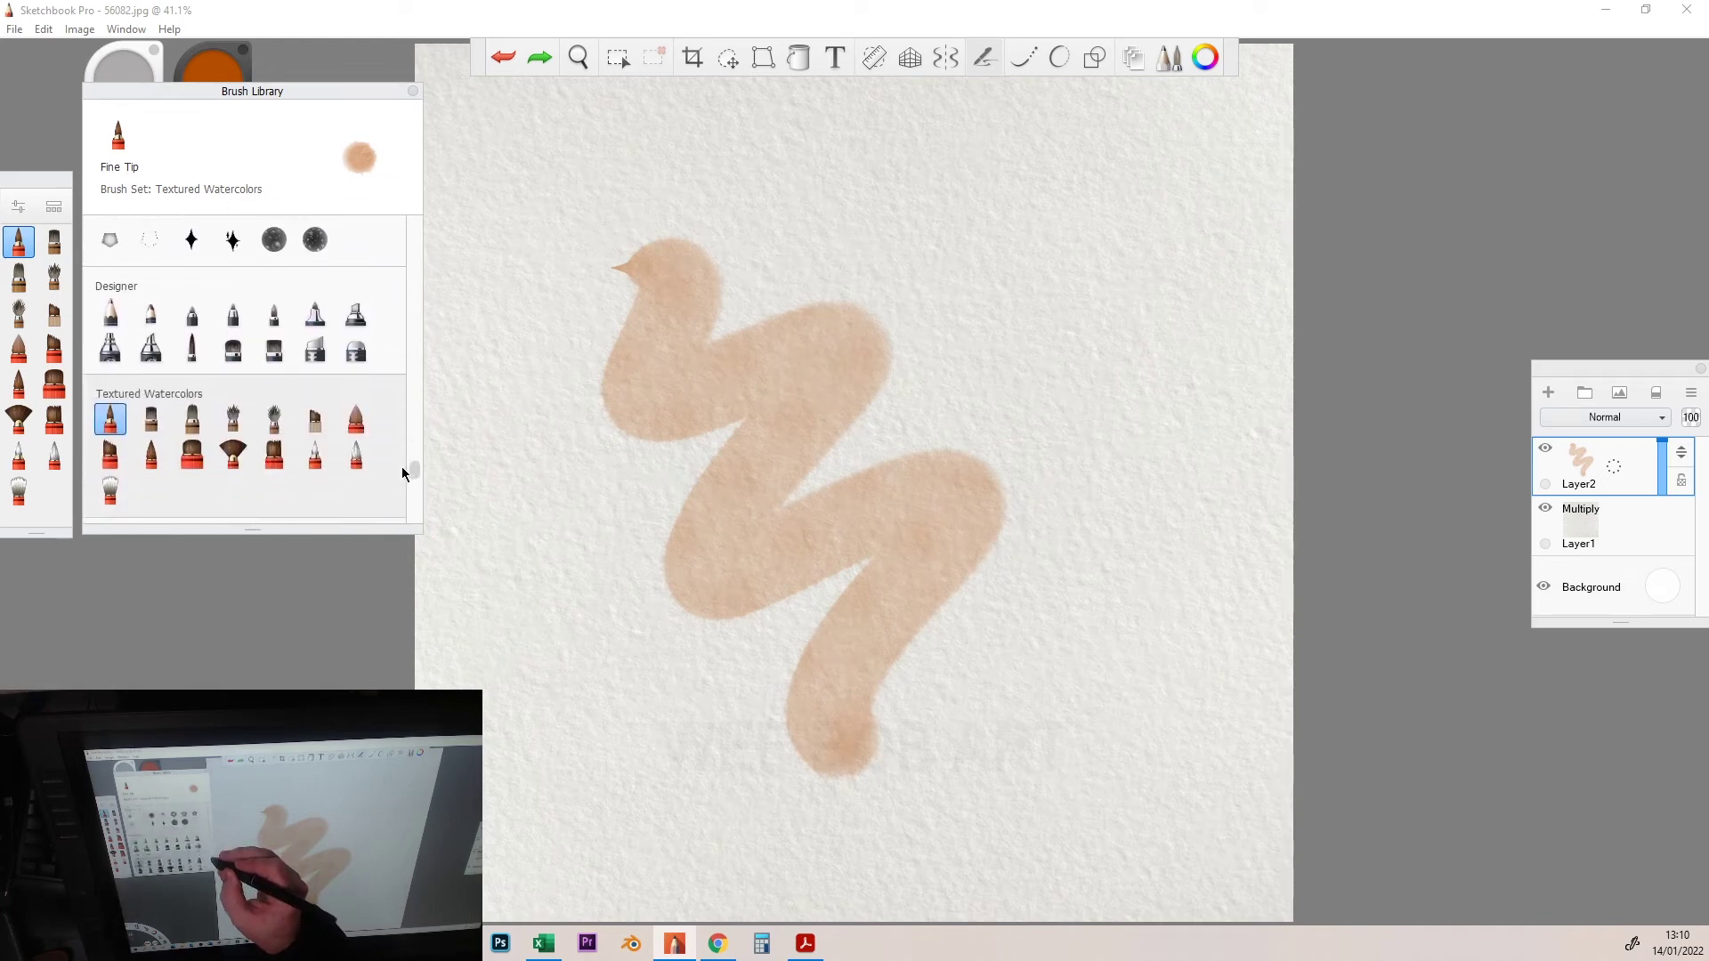
{"action": "left_click_drag", "start_coordinate": [403, 472], "coordinate": [389, 319]}
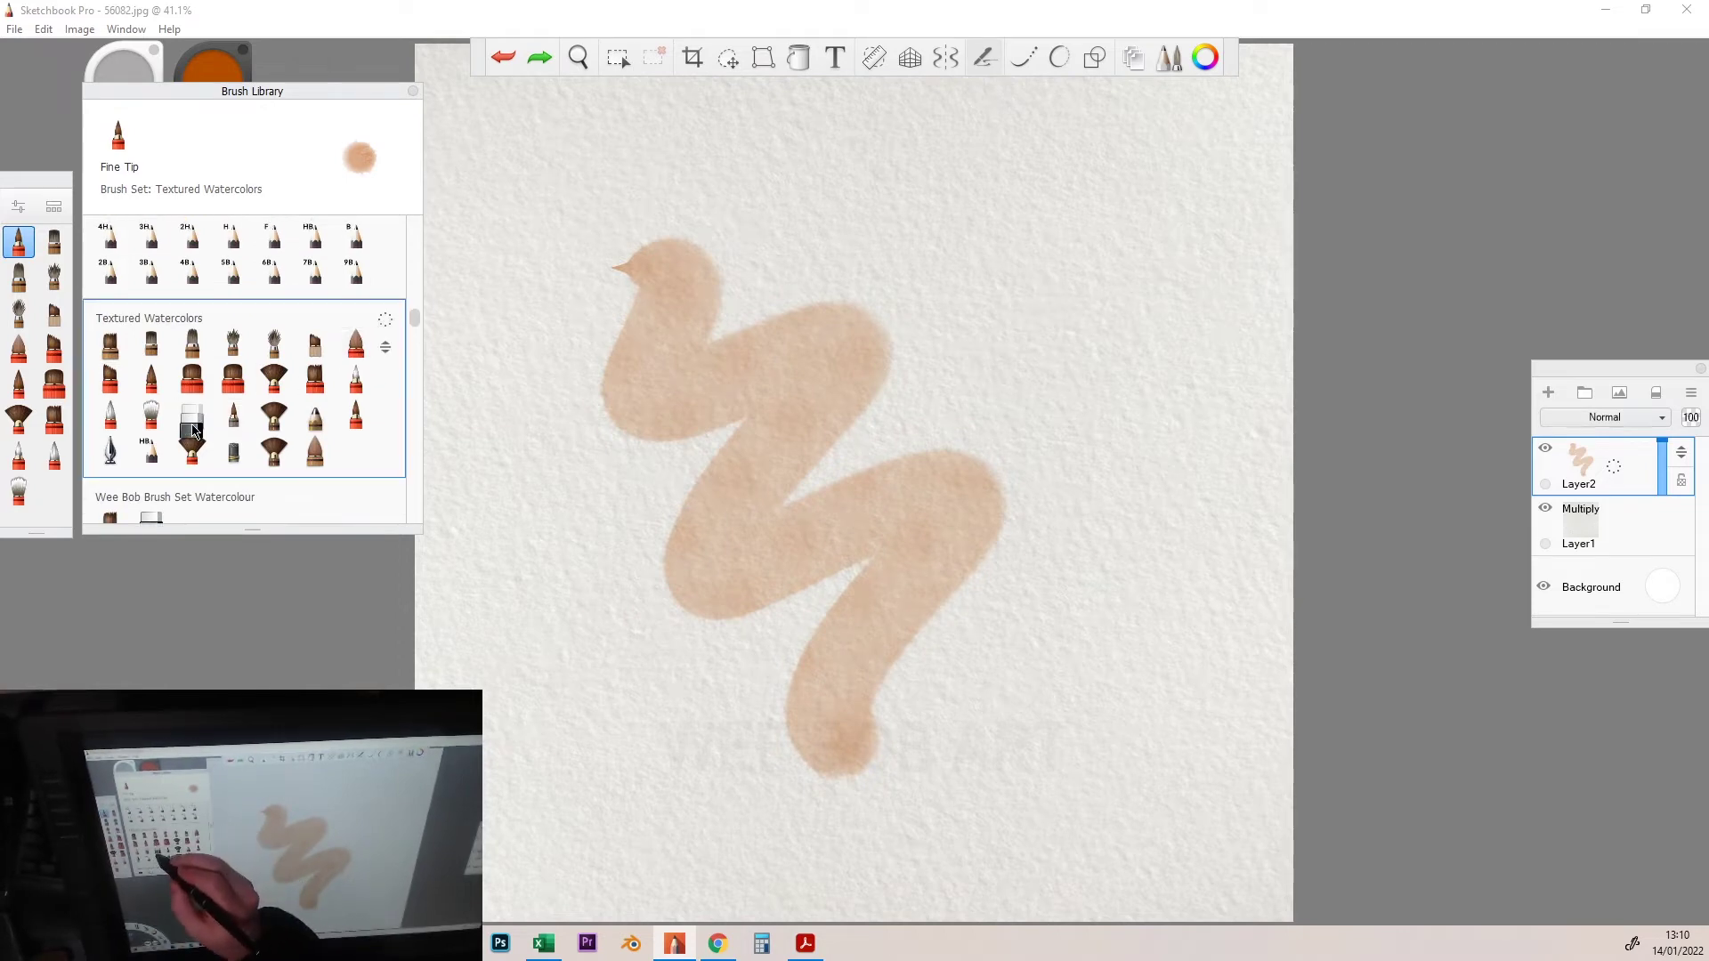
{"action": "left_click_drag", "start_coordinate": [194, 430], "coordinate": [54, 497]}
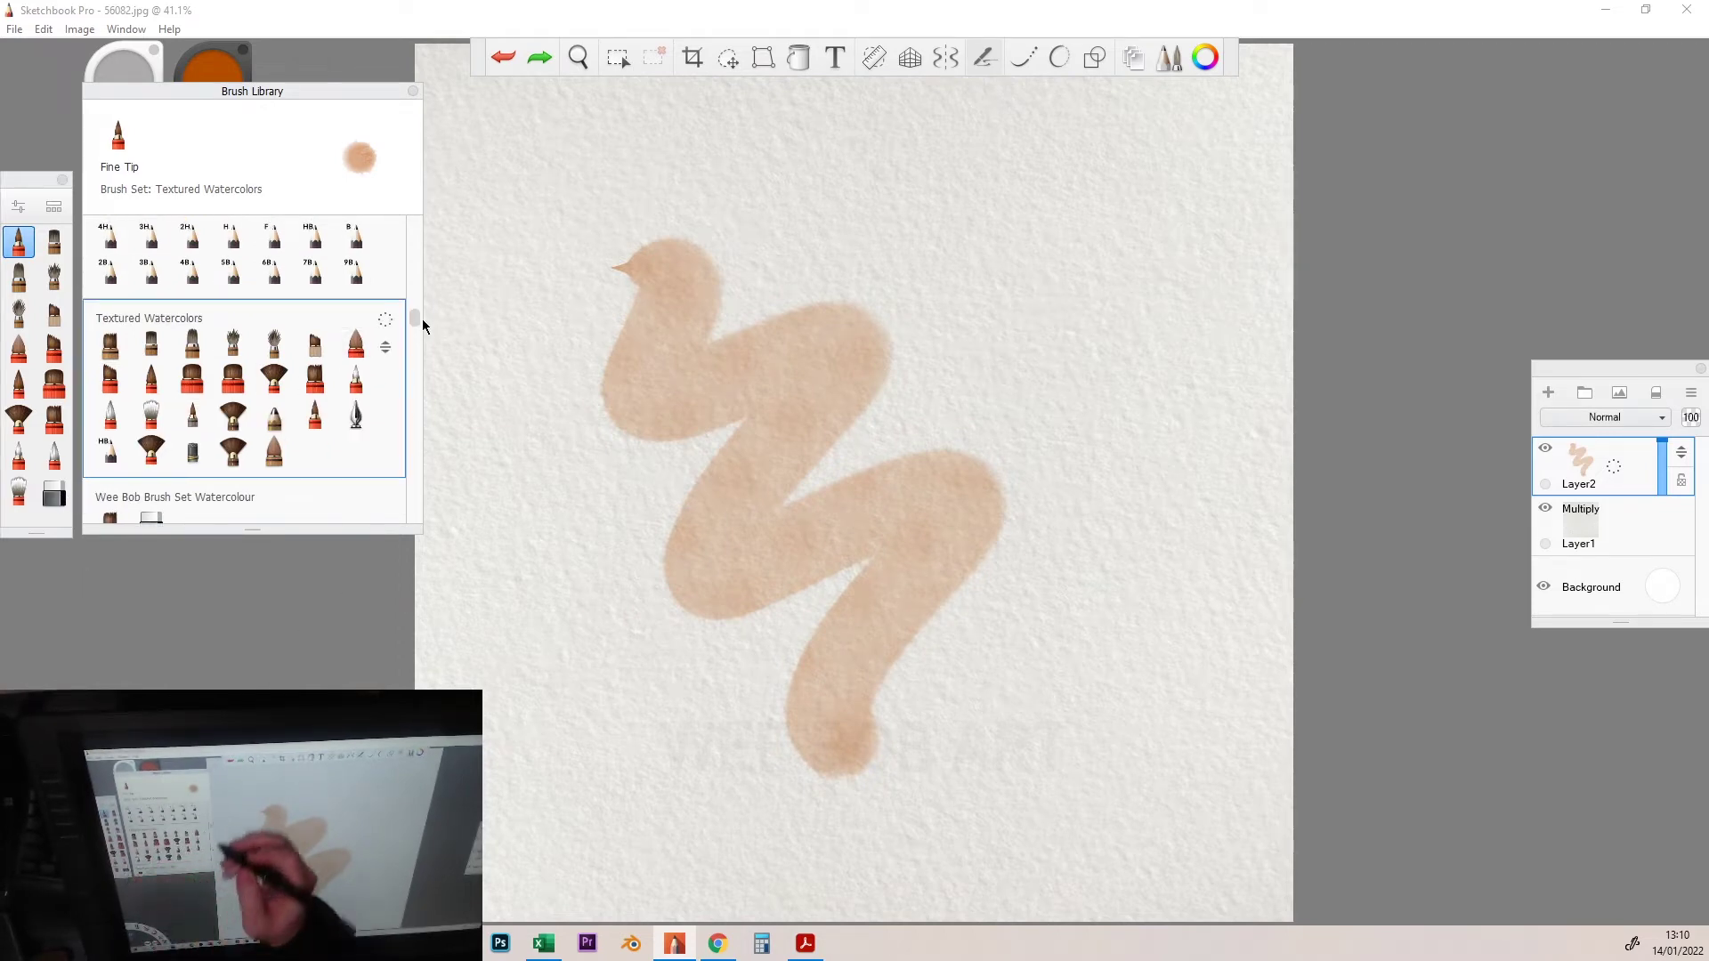
{"action": "left_click_drag", "start_coordinate": [415, 319], "coordinate": [413, 235]}
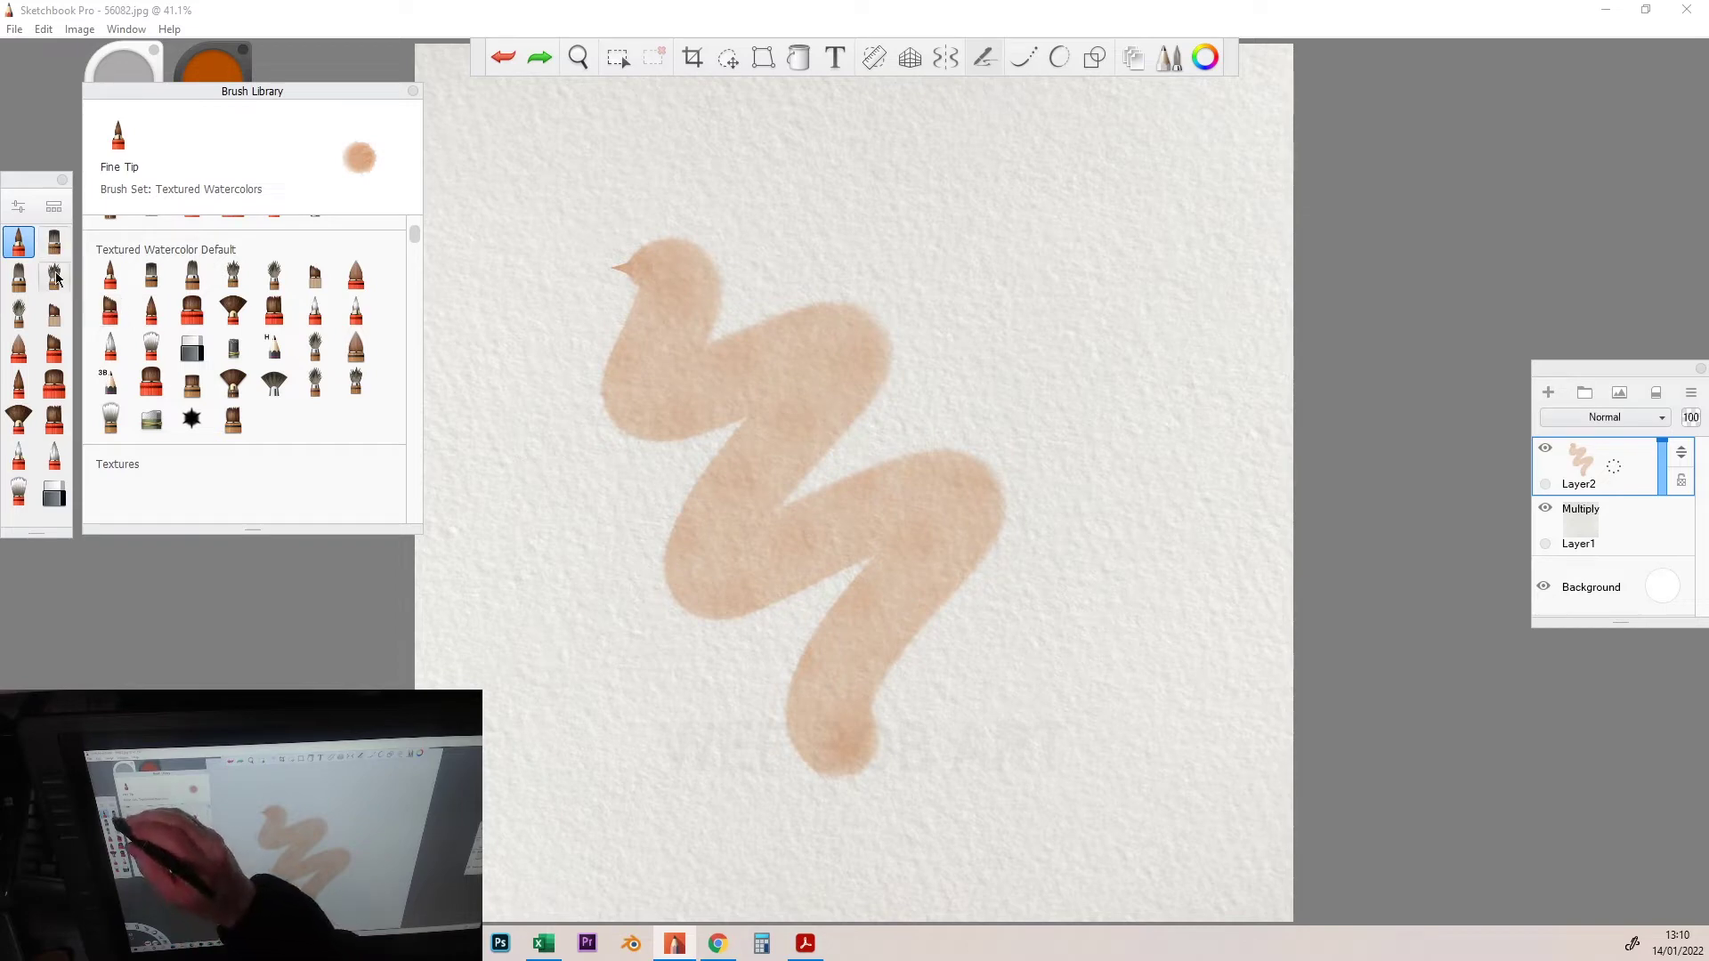
Test the Round Tip brush and undo it, then erase the tan zigzag with the Hard Eraser.
{"action": "left_click", "coordinate": [53, 383]}
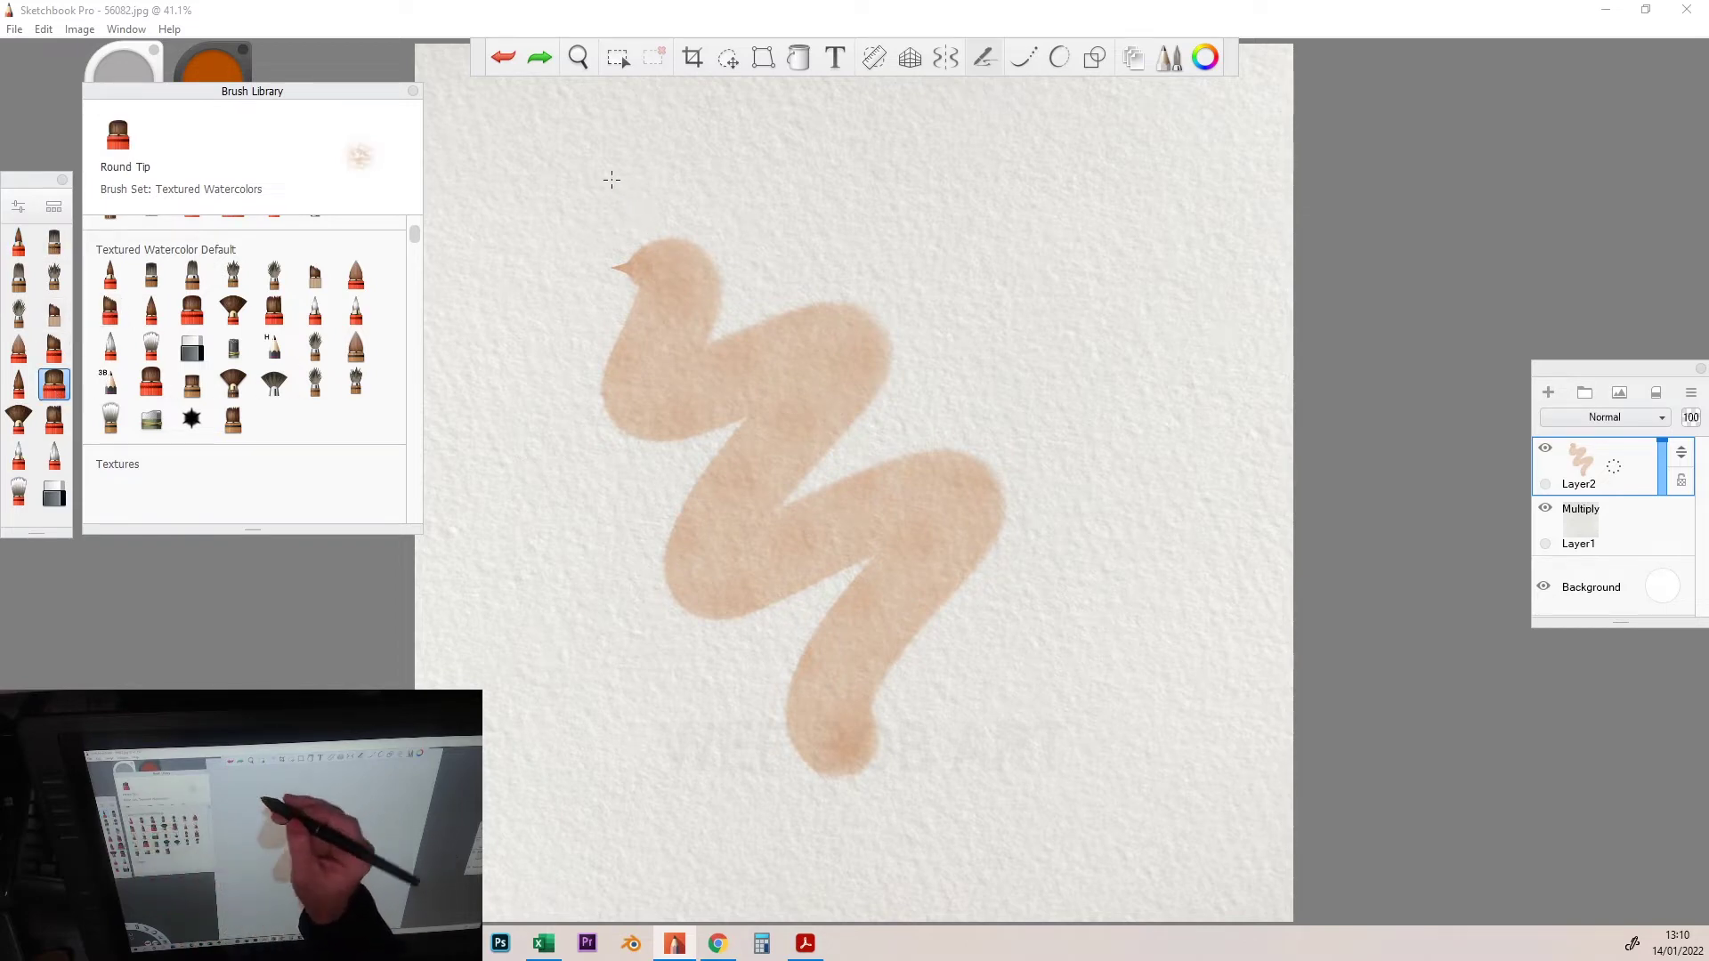
{"action": "left_click_drag", "start_coordinate": [610, 177], "coordinate": [1032, 303]}
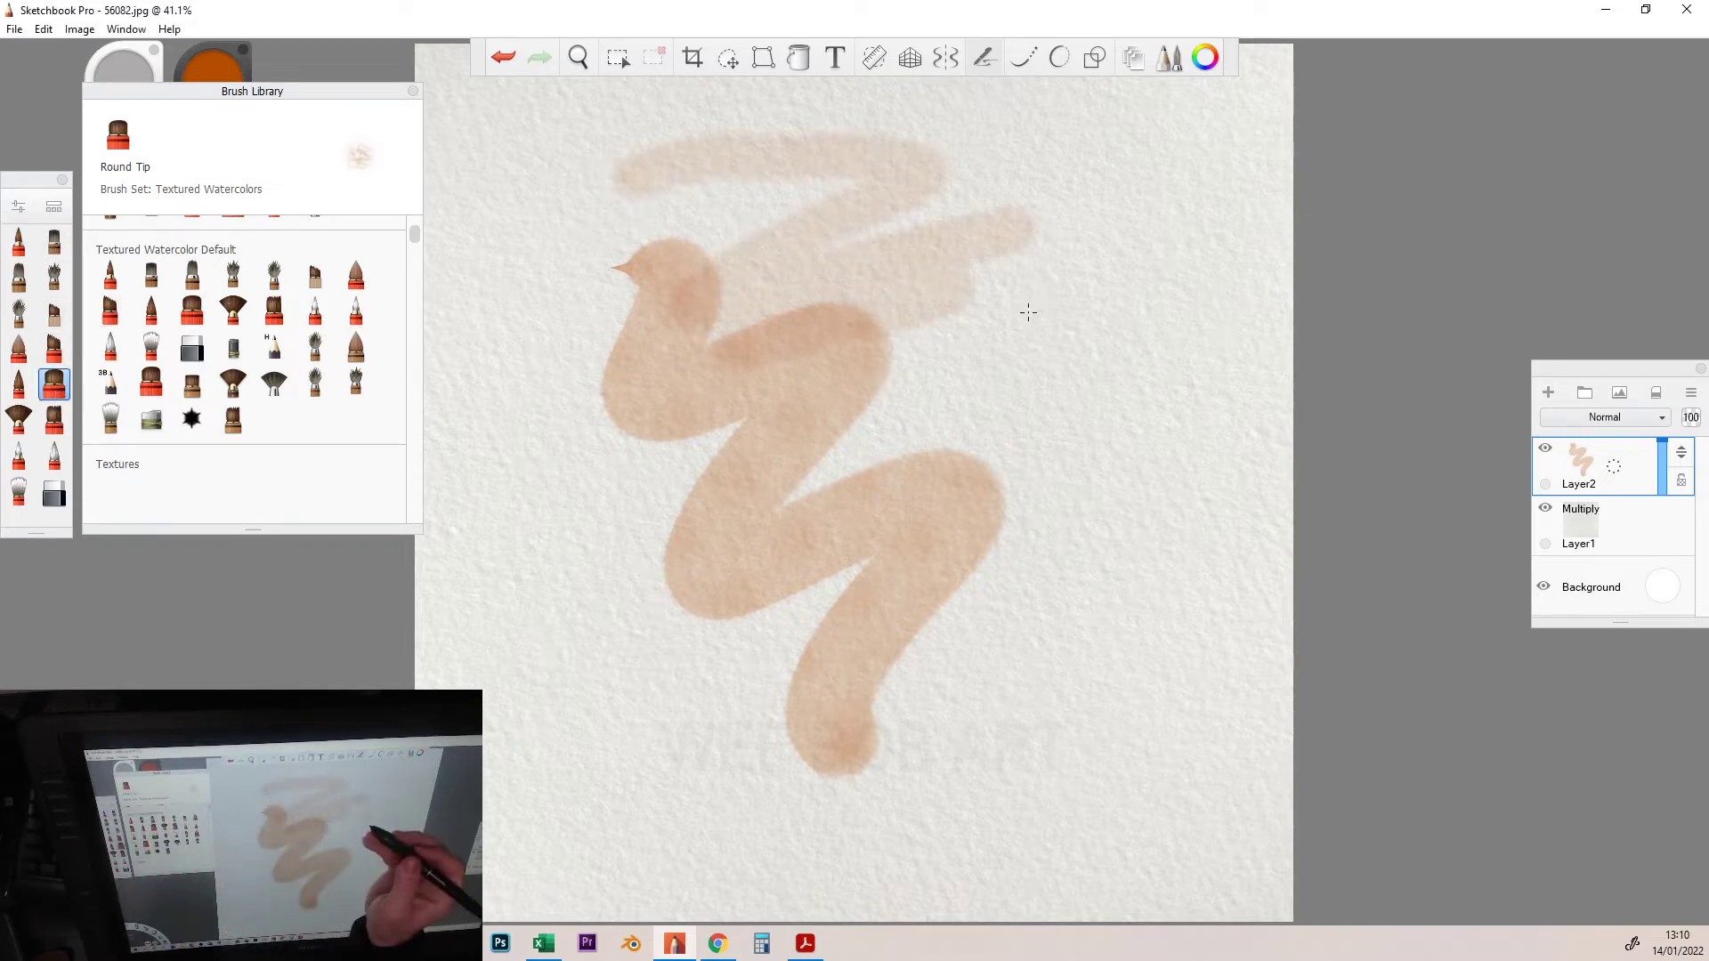
{"action": "key", "text": "ctrl+z"}
{"action": "left_click", "coordinate": [53, 495]}
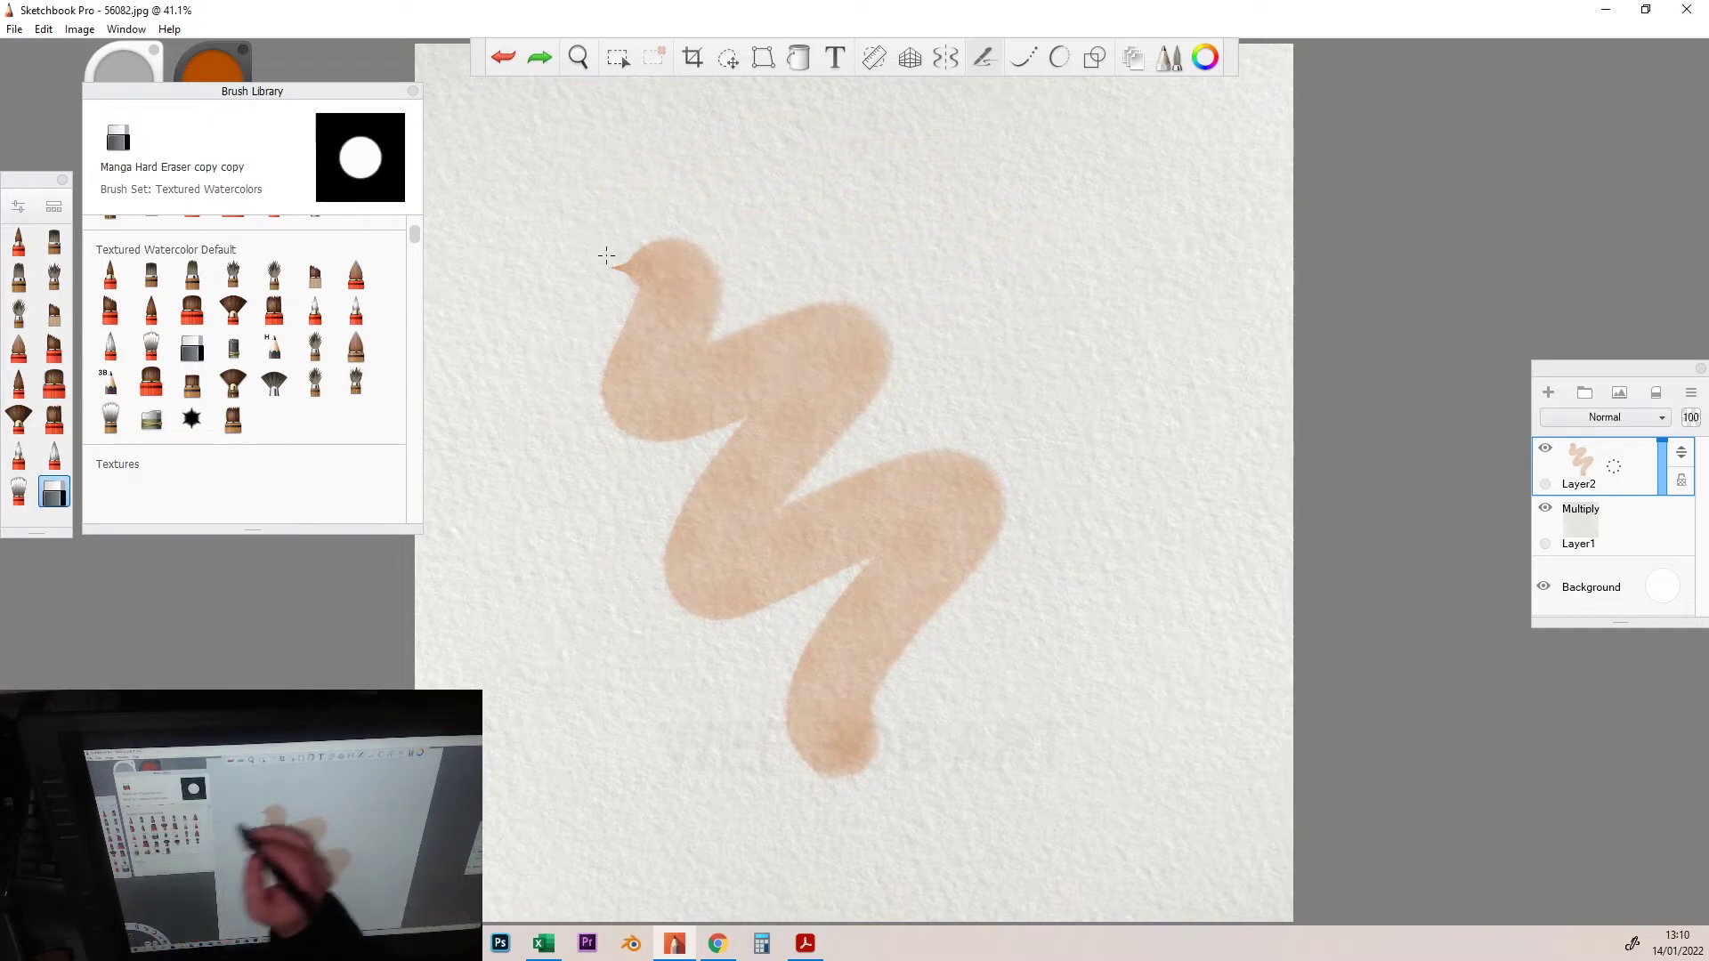
{"action": "left_click_drag", "start_coordinate": [607, 256], "coordinate": [937, 663]}
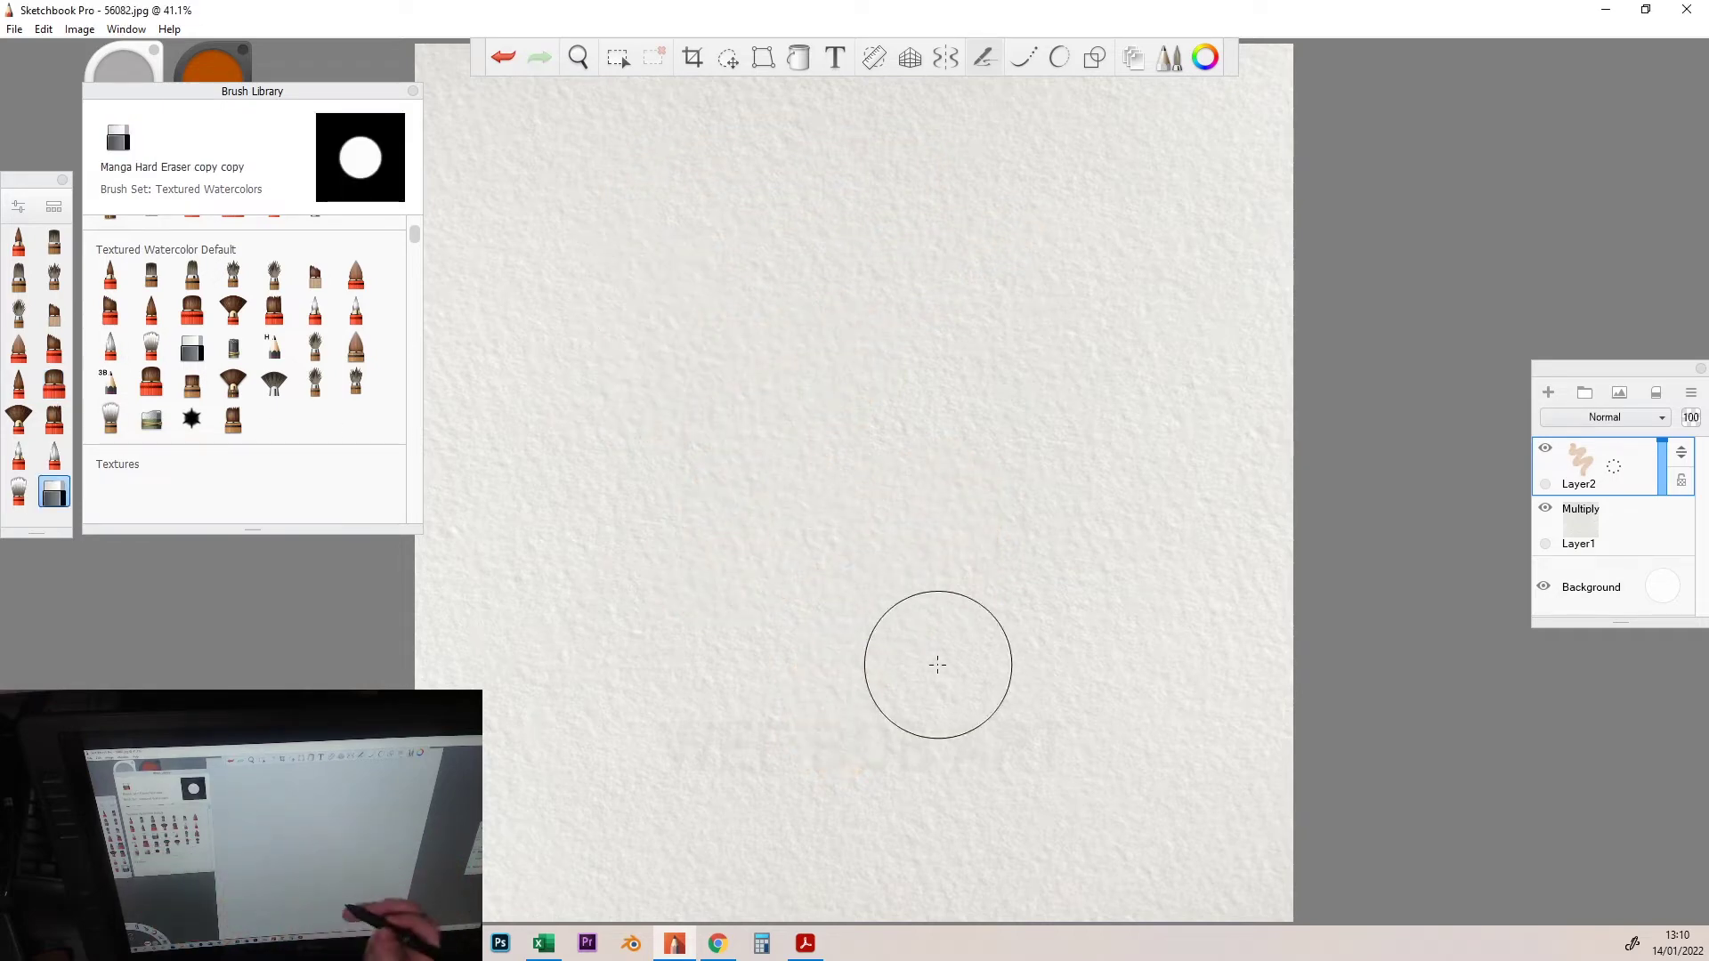
Select the Round Tip brush with a bright orange colour, undoing a test stroke.
{"action": "left_click", "coordinate": [53, 385]}
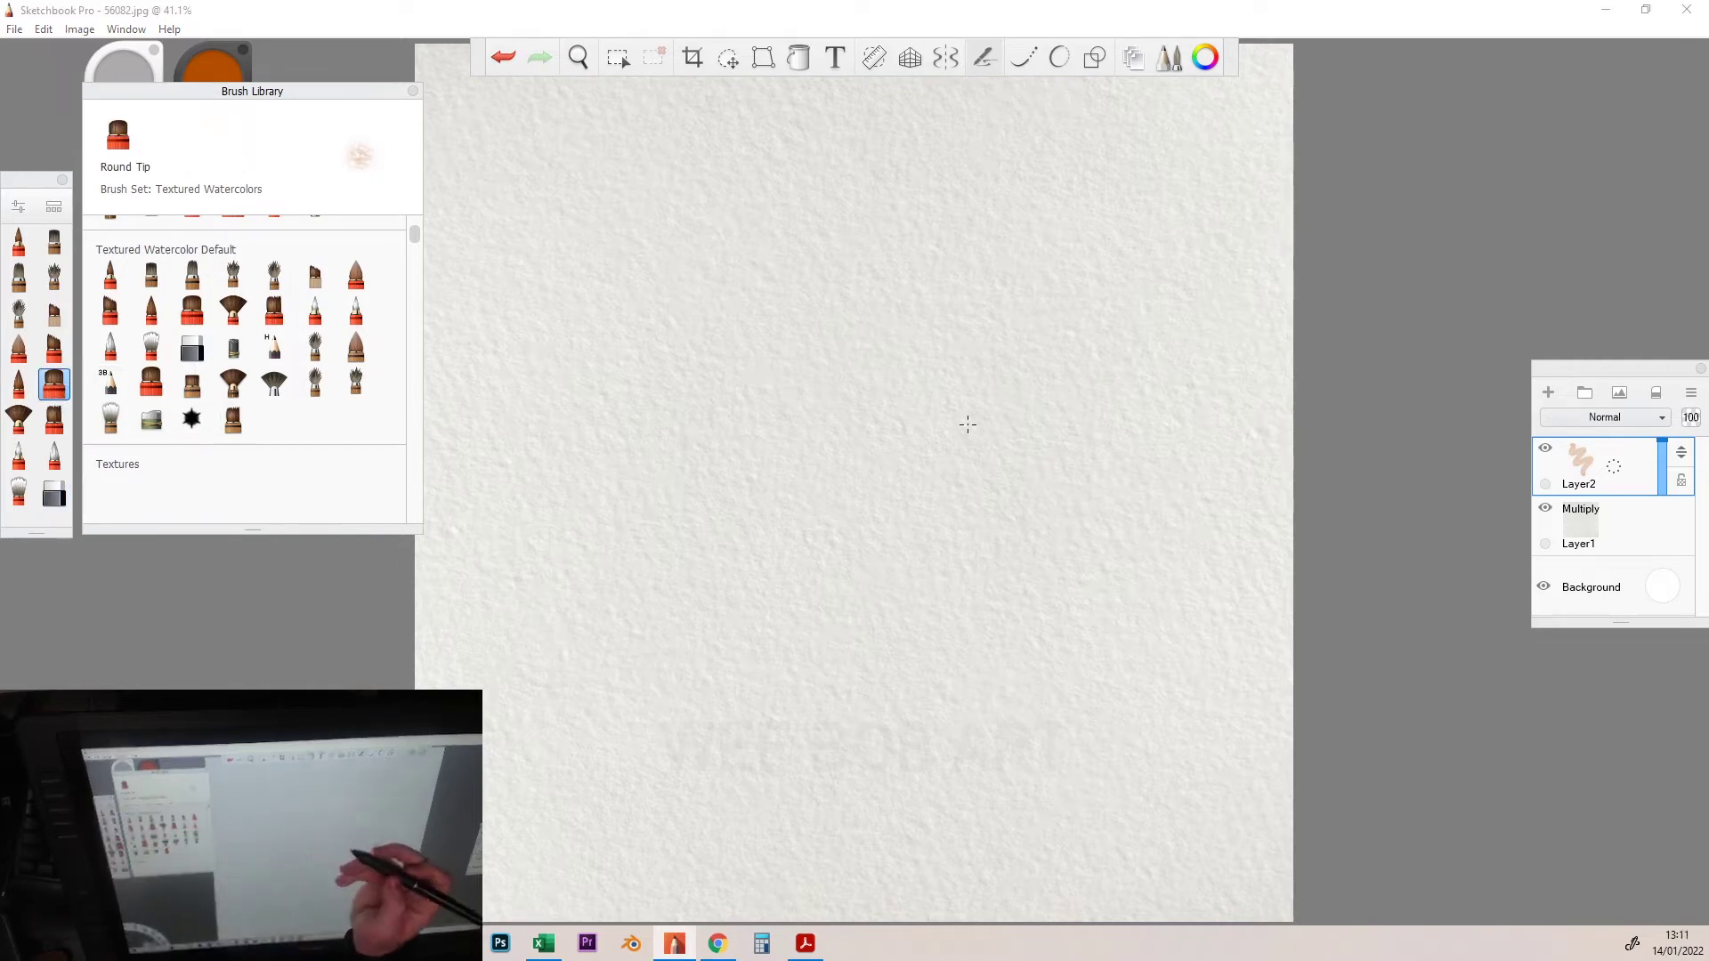
{"action": "left_click", "coordinate": [1205, 57]}
{"action": "left_click", "coordinate": [1474, 231]}
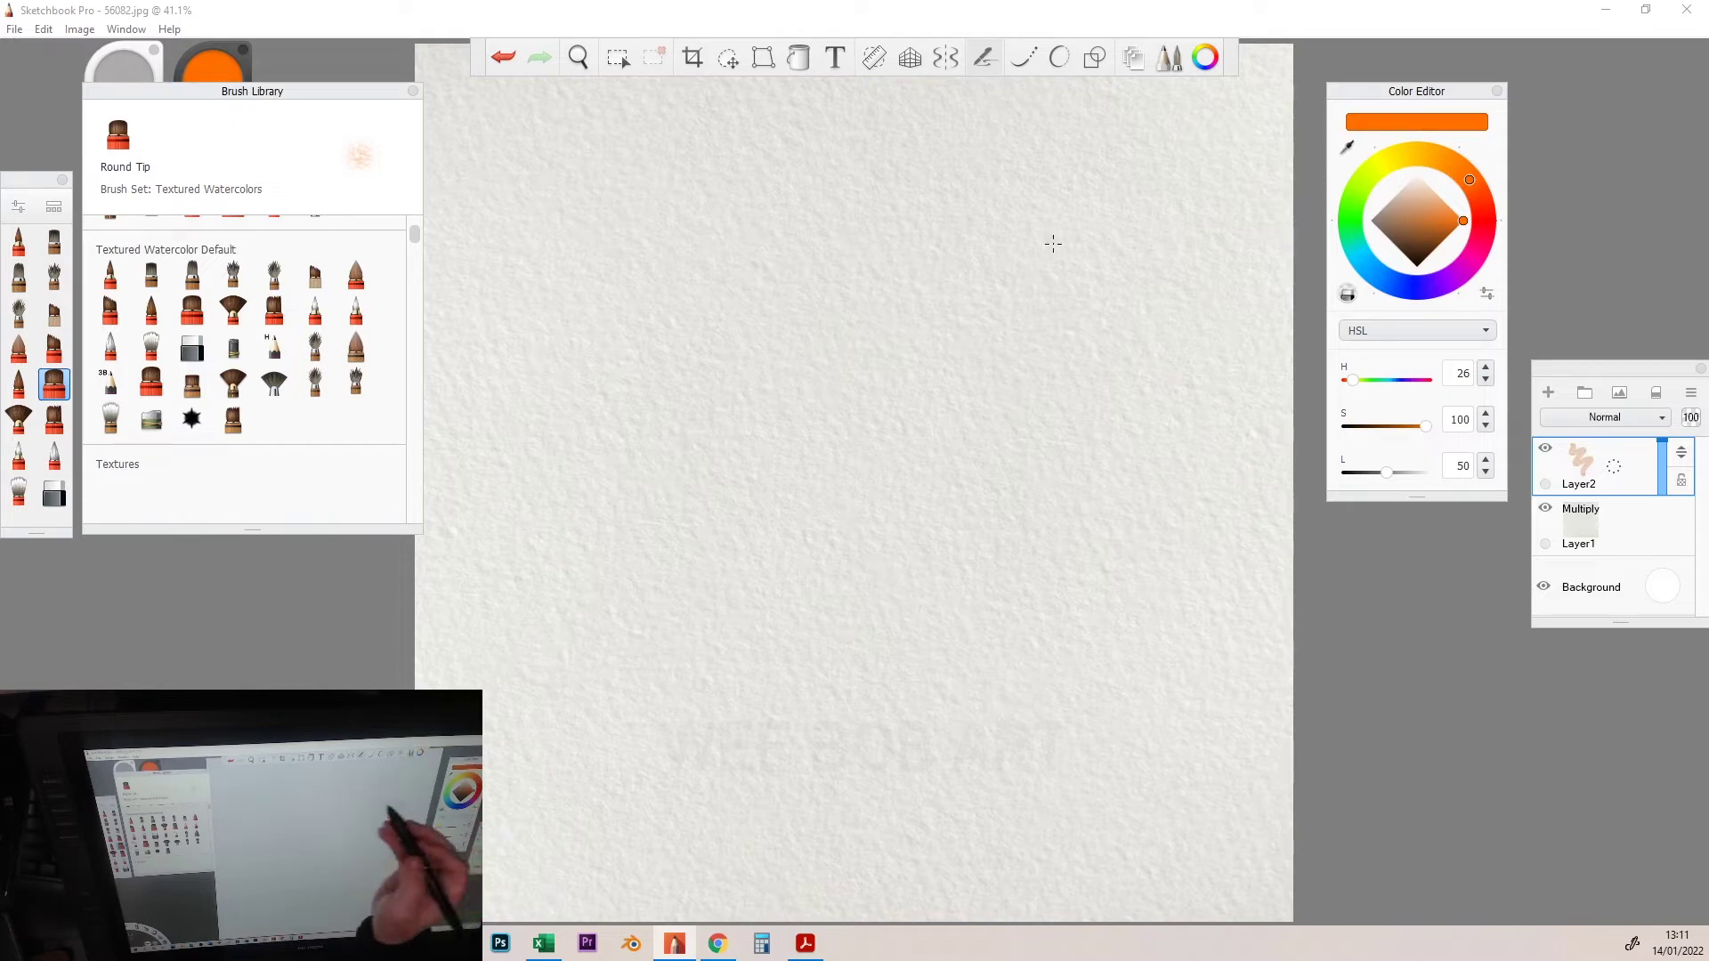
{"action": "left_click_drag", "start_coordinate": [1052, 245], "coordinate": [767, 290]}
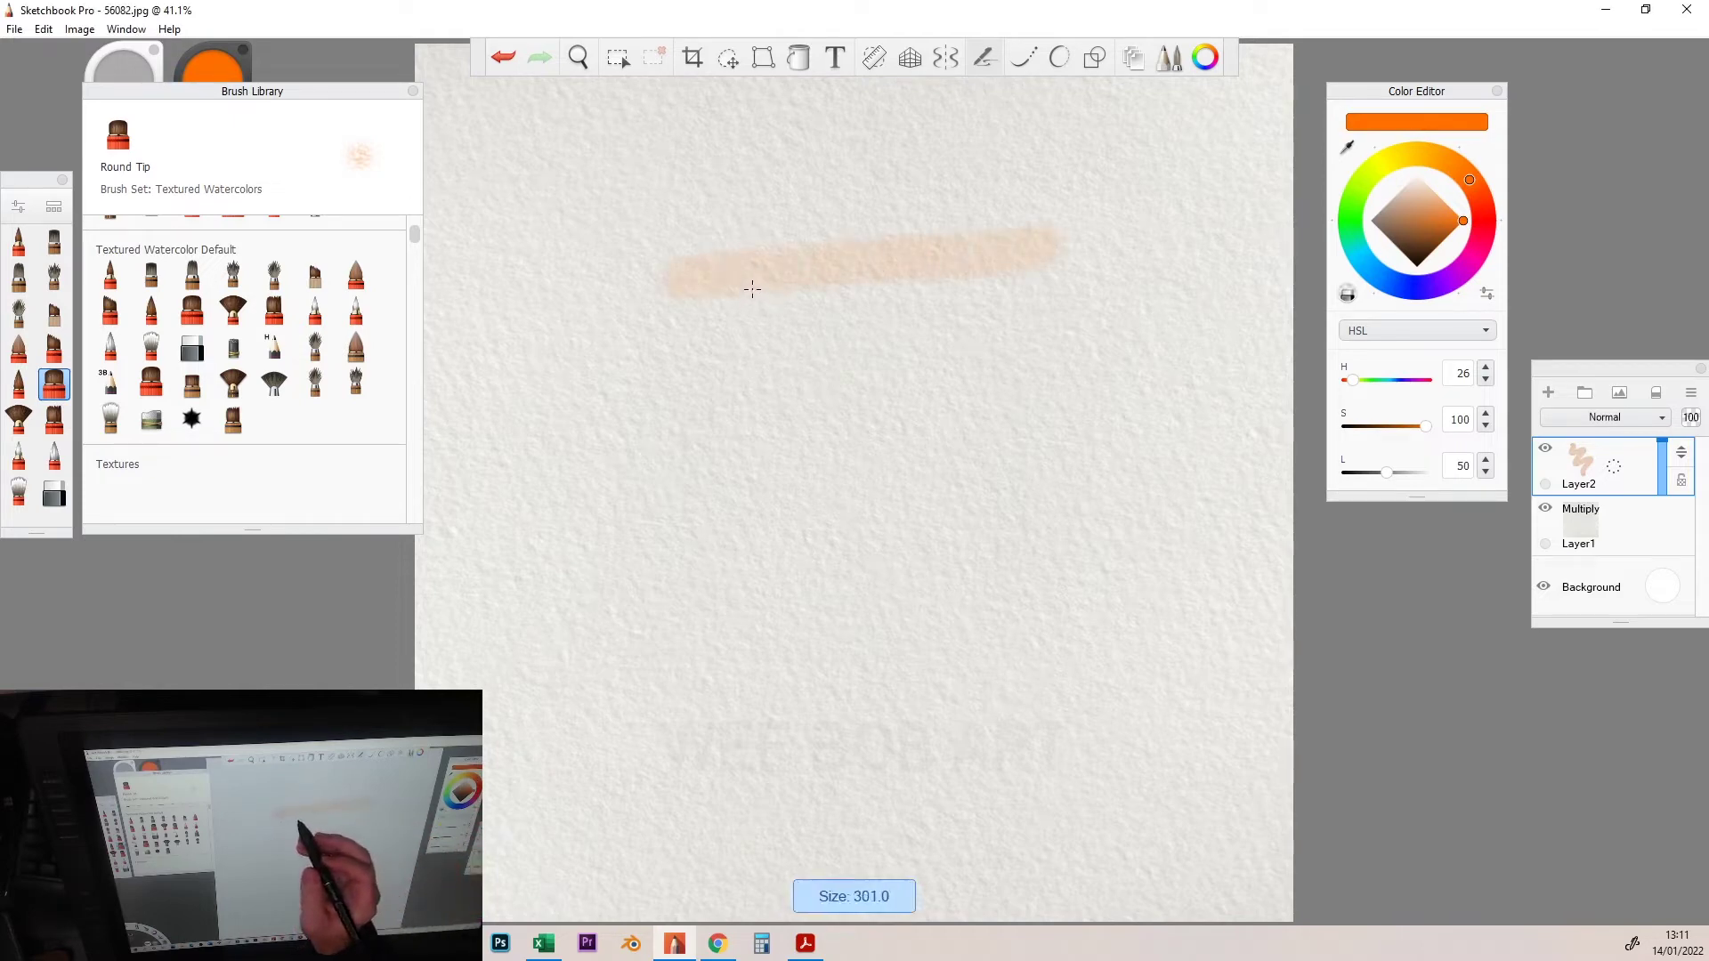
{"action": "key", "text": "ctrl+z"}
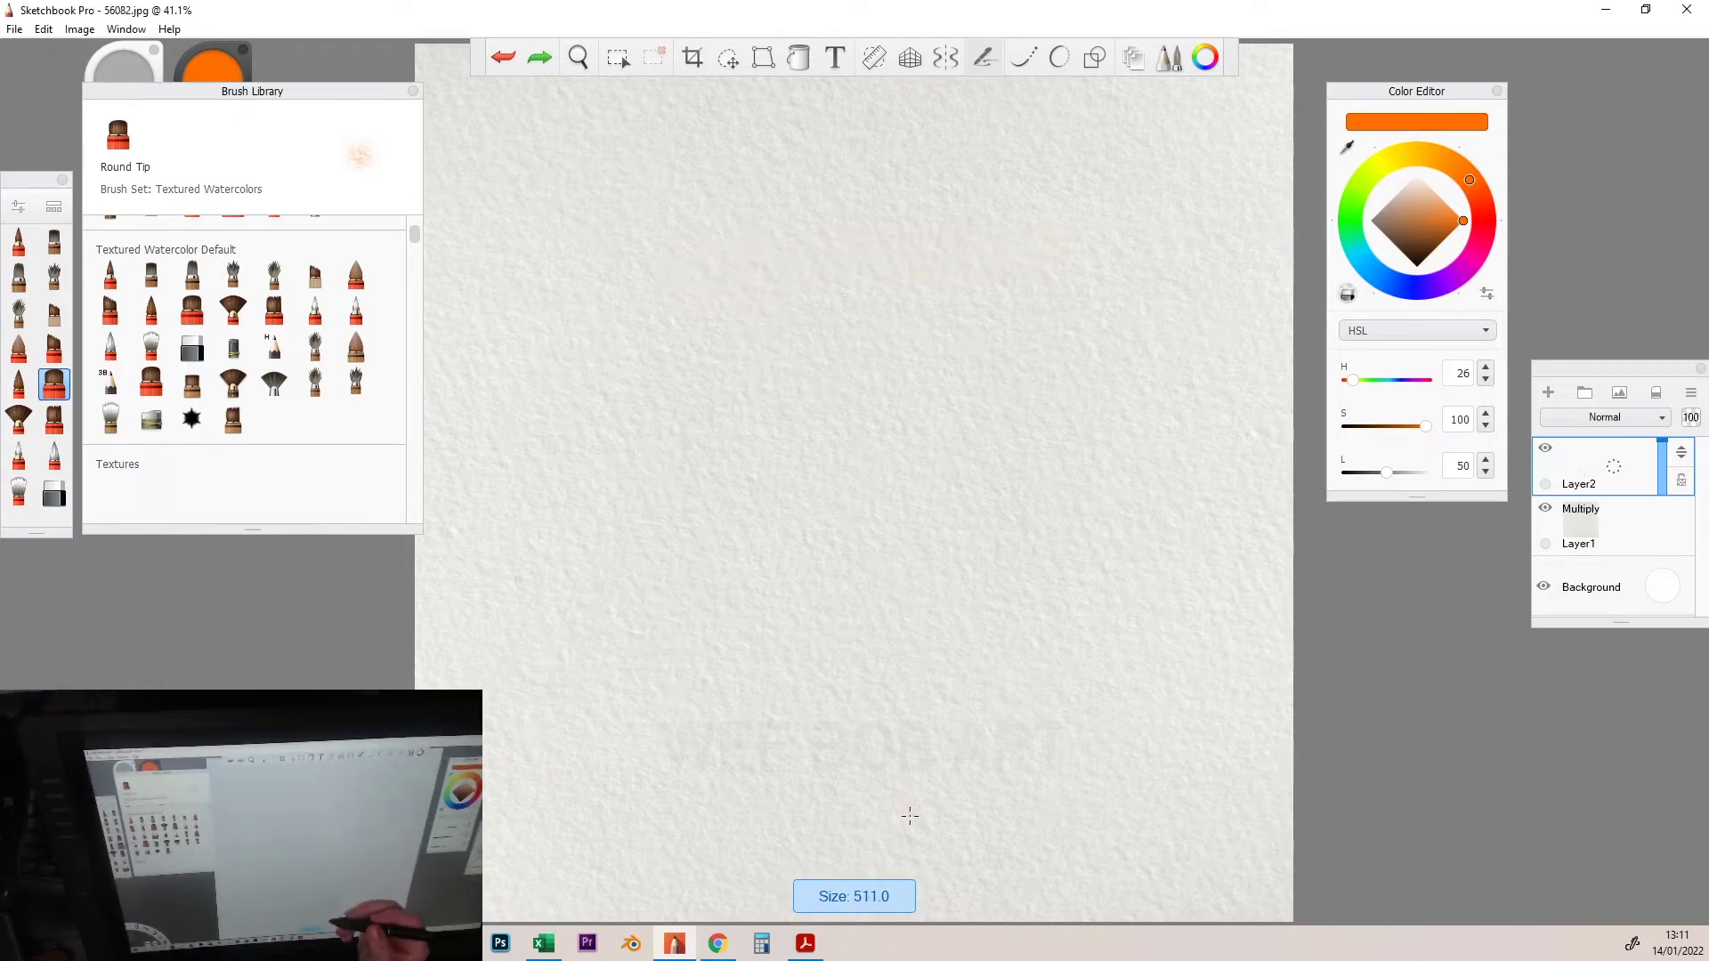
Lay a pale orange wash across the paper from top to bottom.
{"action": "left_click_drag", "start_coordinate": [461, 121], "coordinate": [1135, 201]}
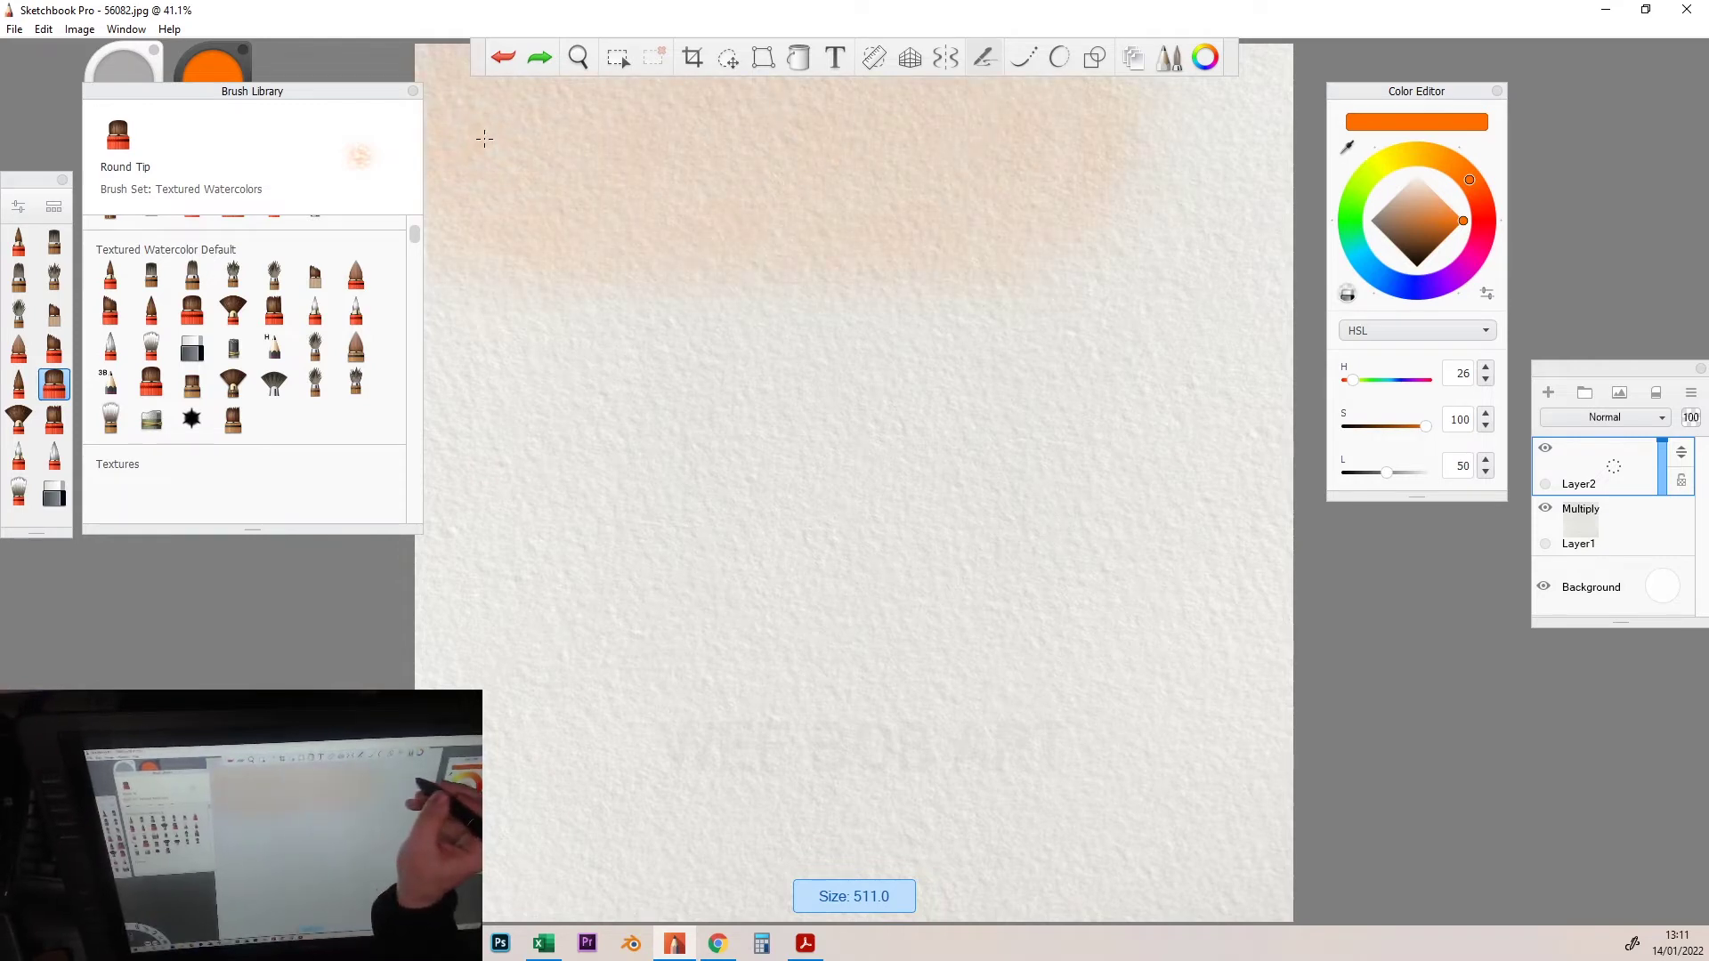
{"action": "mouse_move", "coordinate": [1148, 200]}
{"action": "left_mouse_down"}
{"action": "mouse_move", "coordinate": [534, 347]}
{"action": "mouse_move", "coordinate": [1242, 481]}
{"action": "left_mouse_up"}
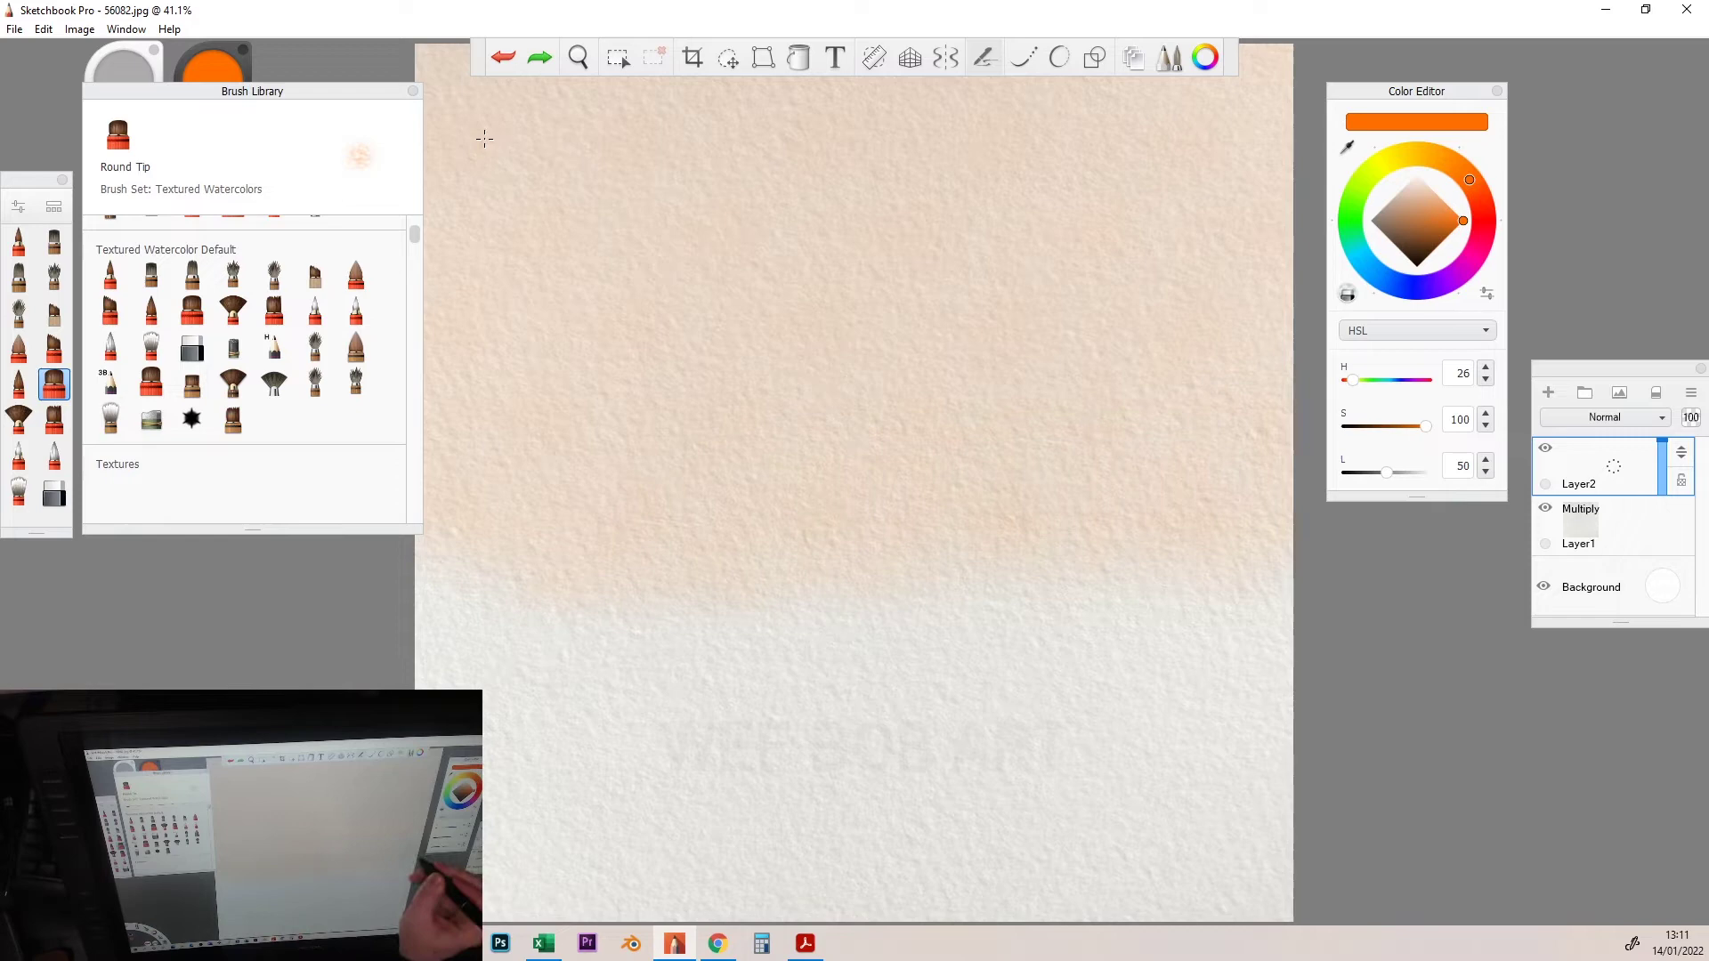
{"action": "left_click_drag", "start_coordinate": [1229, 629], "coordinate": [440, 694]}
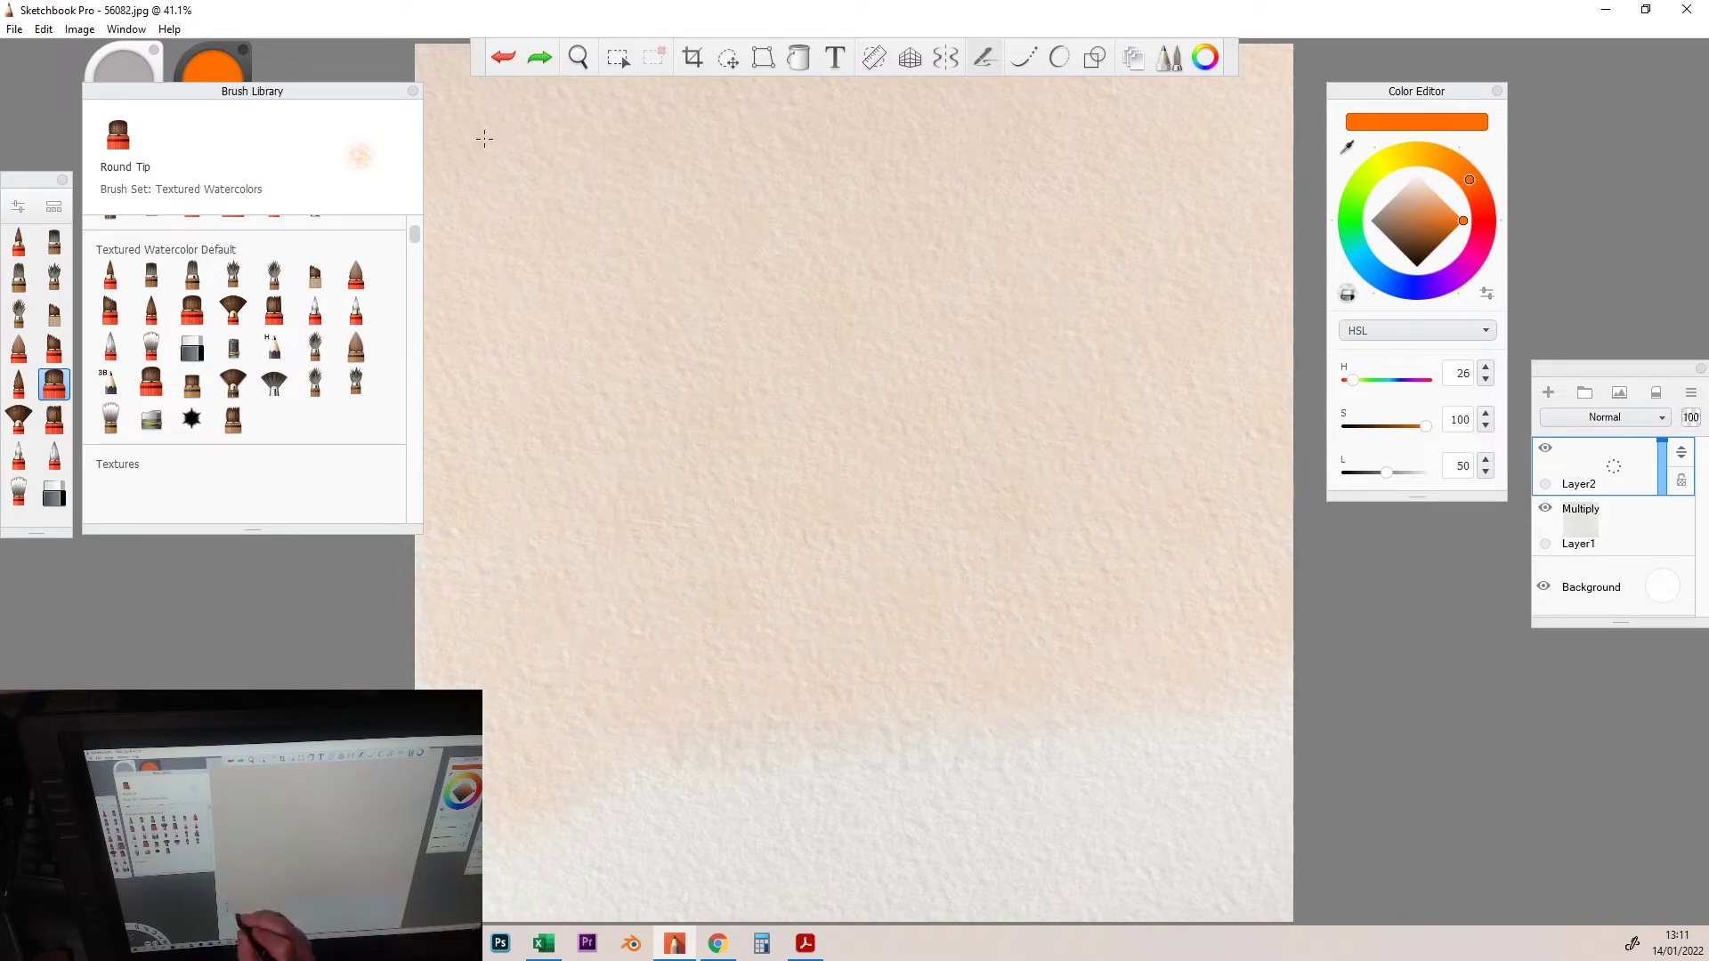
{"action": "left_click_drag", "start_coordinate": [494, 802], "coordinate": [1282, 814]}
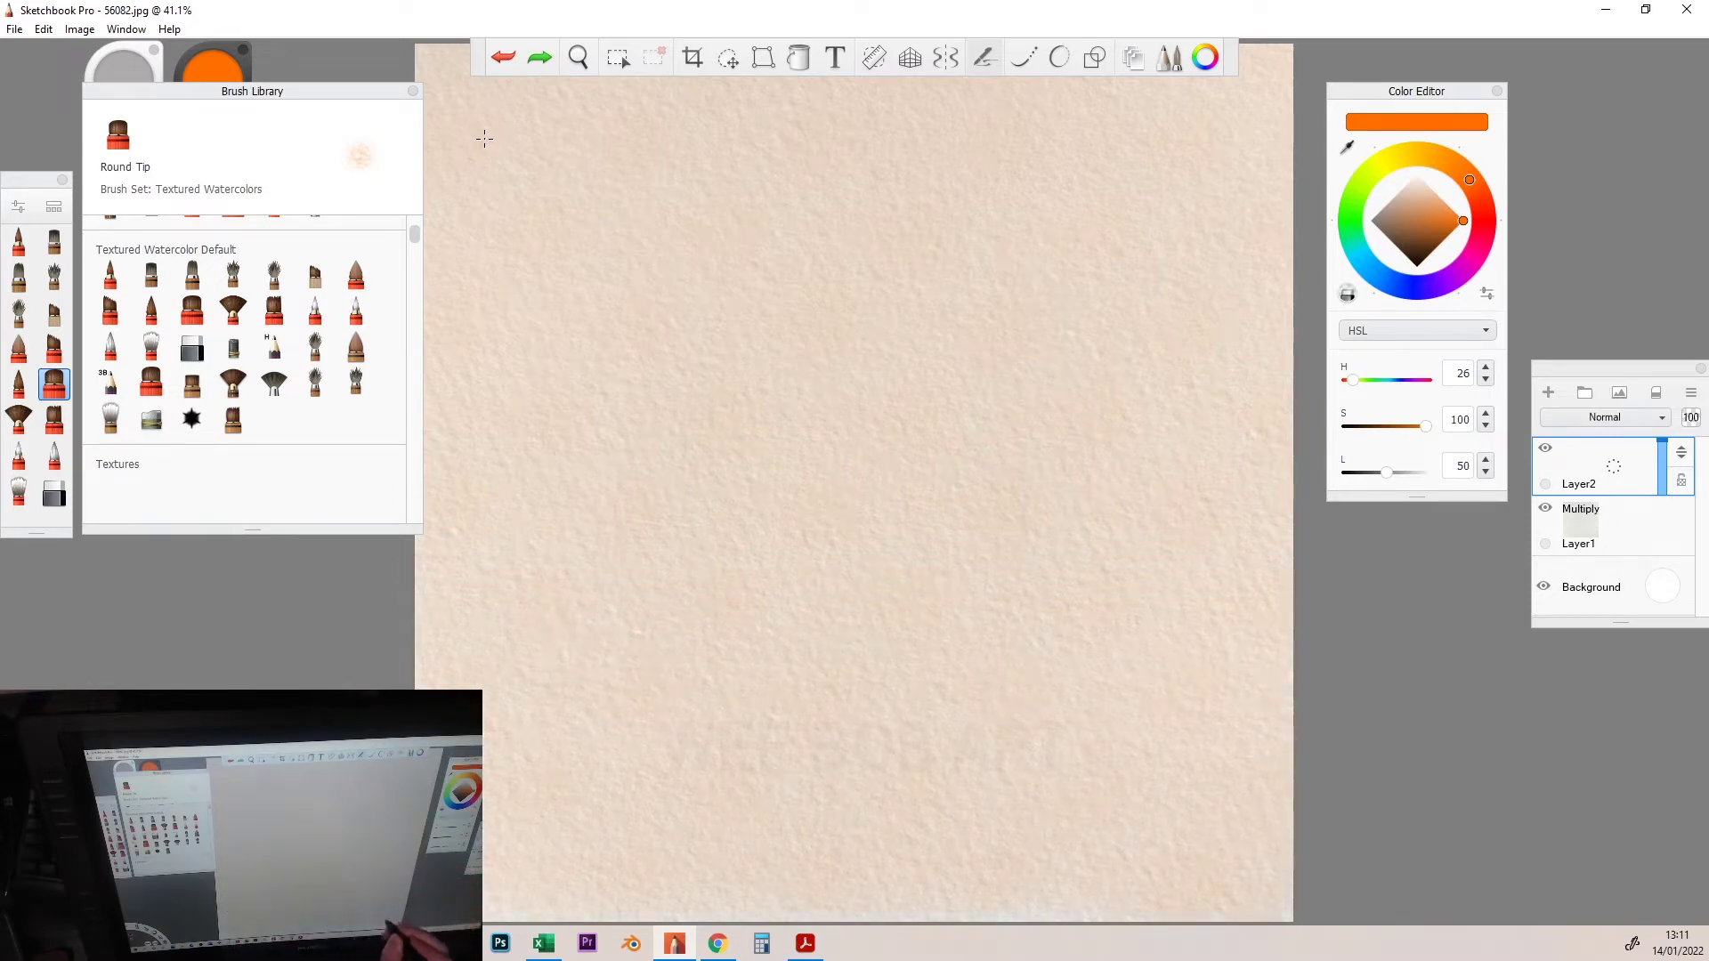
{"action": "left_click_drag", "start_coordinate": [485, 138], "coordinate": [855, 503]}
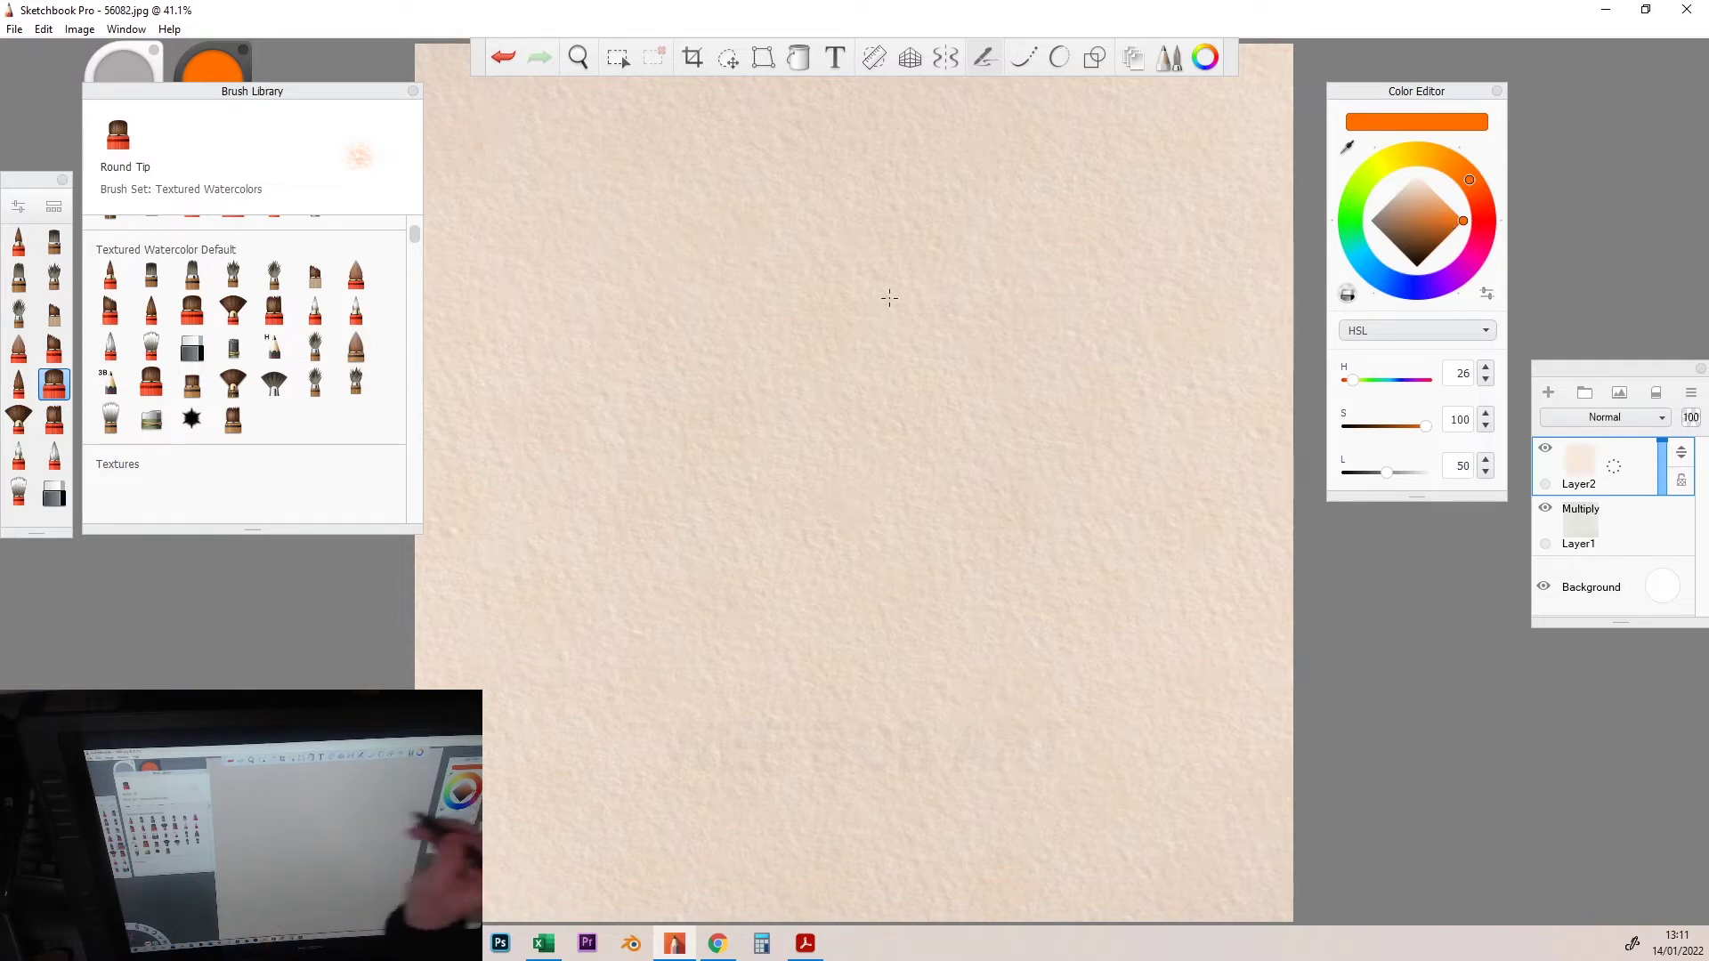
Glaze darker orange bands over the wash from the top down to the bottom.
{"action": "mouse_move", "coordinate": [441, 104]}
{"action": "left_mouse_down"}
{"action": "mouse_move", "coordinate": [828, 160]}
{"action": "mouse_move", "coordinate": [1201, 148]}
{"action": "mouse_move", "coordinate": [1289, 121]}
{"action": "left_mouse_up"}
{"action": "mouse_move", "coordinate": [1289, 267]}
{"action": "left_mouse_down"}
{"action": "mouse_move", "coordinate": [1001, 322]}
{"action": "mouse_move", "coordinate": [575, 347]}
{"action": "mouse_move", "coordinate": [447, 421]}
{"action": "mouse_move", "coordinate": [447, 528]}
{"action": "mouse_move", "coordinate": [815, 488]}
{"action": "left_mouse_up"}
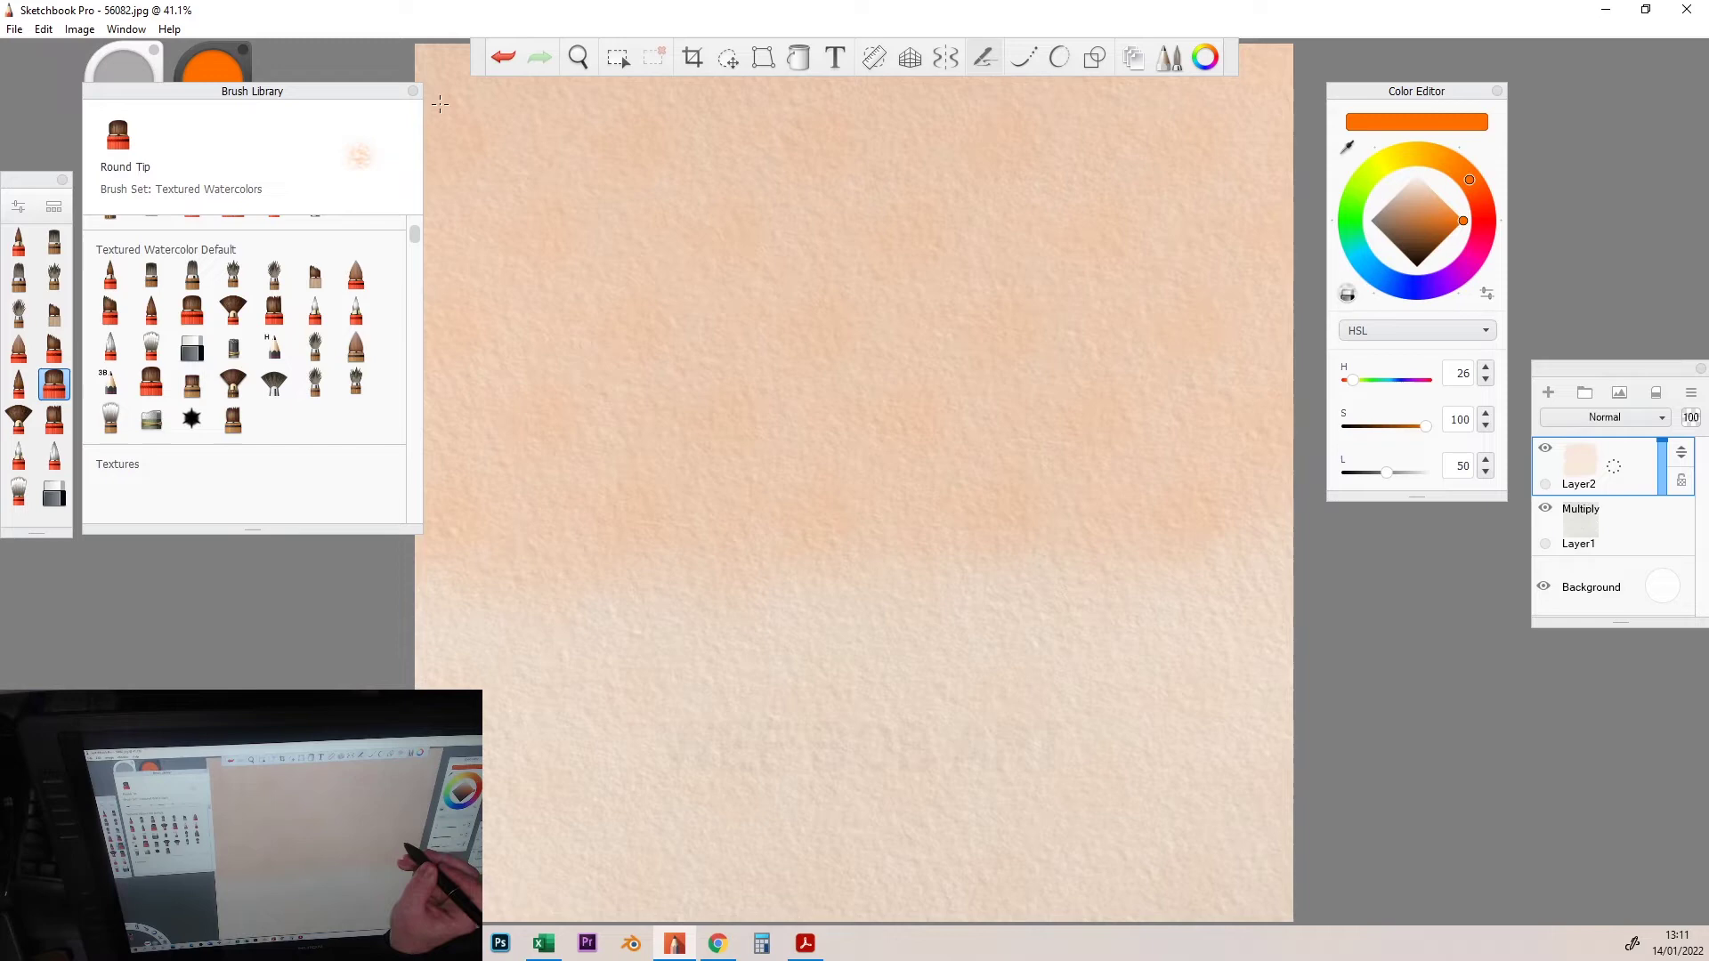
{"action": "mouse_move", "coordinate": [1283, 640]}
{"action": "left_mouse_down"}
{"action": "mouse_move", "coordinate": [742, 648]}
{"action": "mouse_move", "coordinate": [528, 748]}
{"action": "mouse_move", "coordinate": [574, 869]}
{"action": "mouse_move", "coordinate": [828, 842]}
{"action": "mouse_move", "coordinate": [1242, 748]}
{"action": "left_mouse_up"}
{"action": "mouse_move", "coordinate": [504, 134]}
{"action": "left_mouse_down"}
{"action": "mouse_move", "coordinate": [588, 134]}
{"action": "mouse_move", "coordinate": [735, 180]}
{"action": "mouse_move", "coordinate": [935, 127]}
{"action": "mouse_move", "coordinate": [1243, 134]}
{"action": "left_mouse_up"}
{"action": "left_click_drag", "start_coordinate": [1283, 313], "coordinate": [468, 324]}
{"action": "mouse_move", "coordinate": [541, 504]}
{"action": "left_mouse_down"}
{"action": "mouse_move", "coordinate": [668, 528]}
{"action": "mouse_move", "coordinate": [854, 507]}
{"action": "mouse_move", "coordinate": [1235, 514]}
{"action": "left_mouse_up"}
{"action": "left_click_drag", "start_coordinate": [1275, 687], "coordinate": [468, 688]}
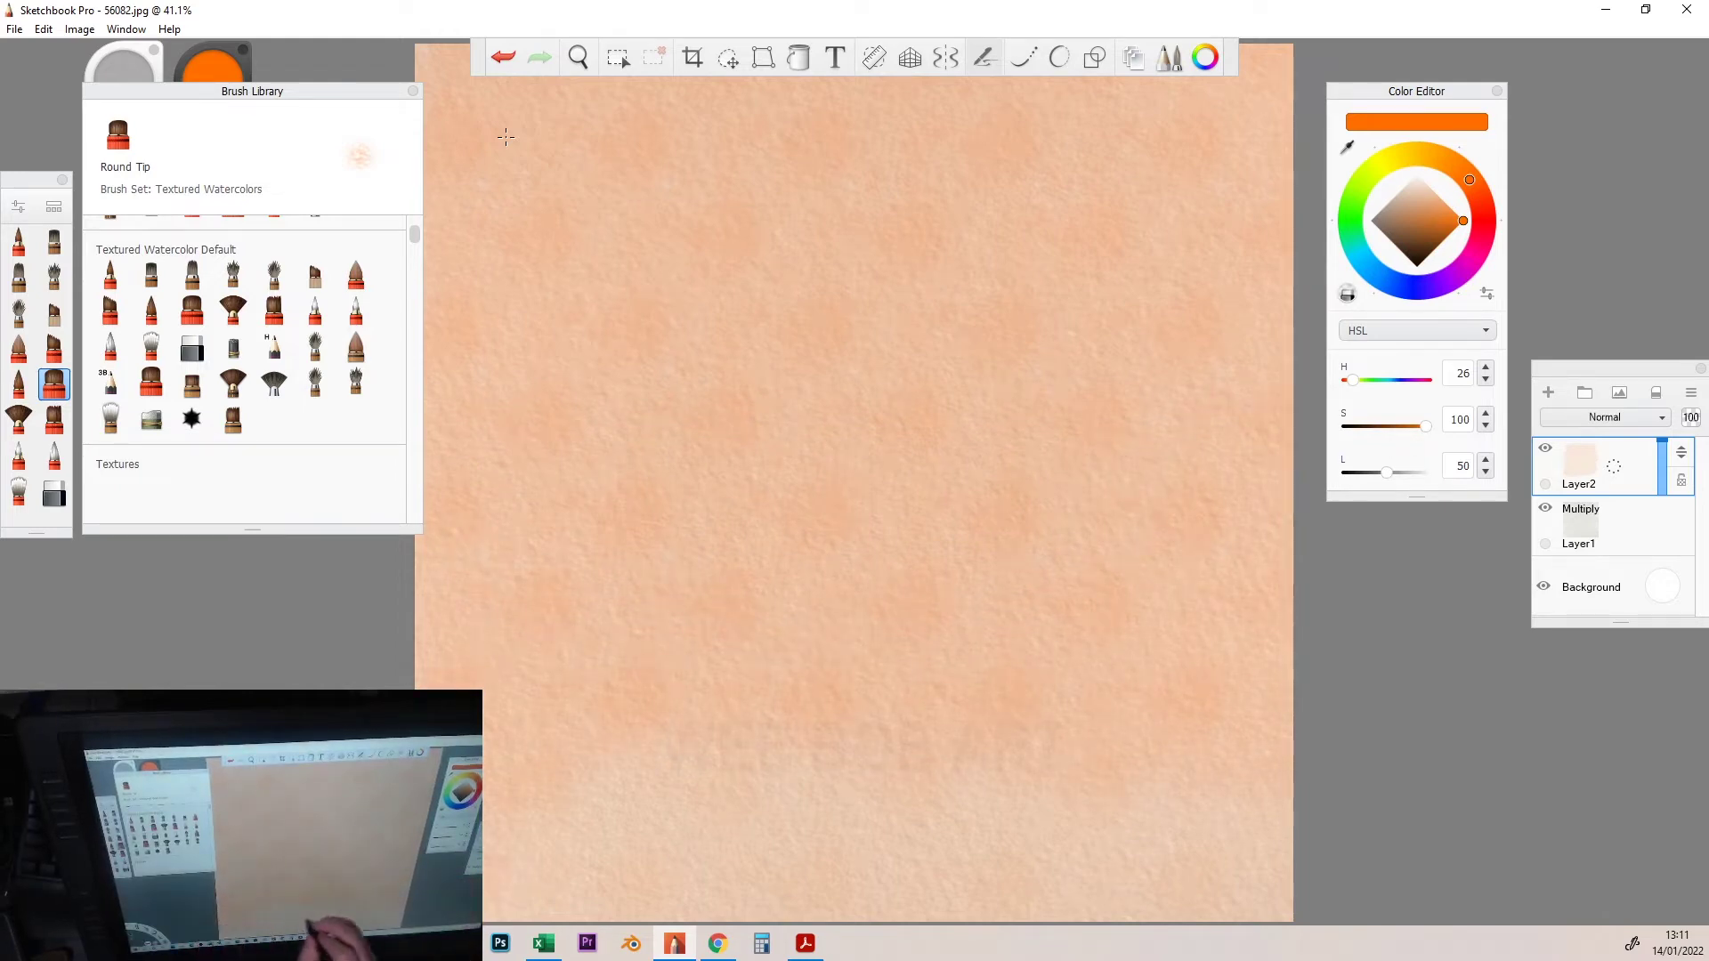
{"action": "left_click_drag", "start_coordinate": [801, 855], "coordinate": [1096, 849]}
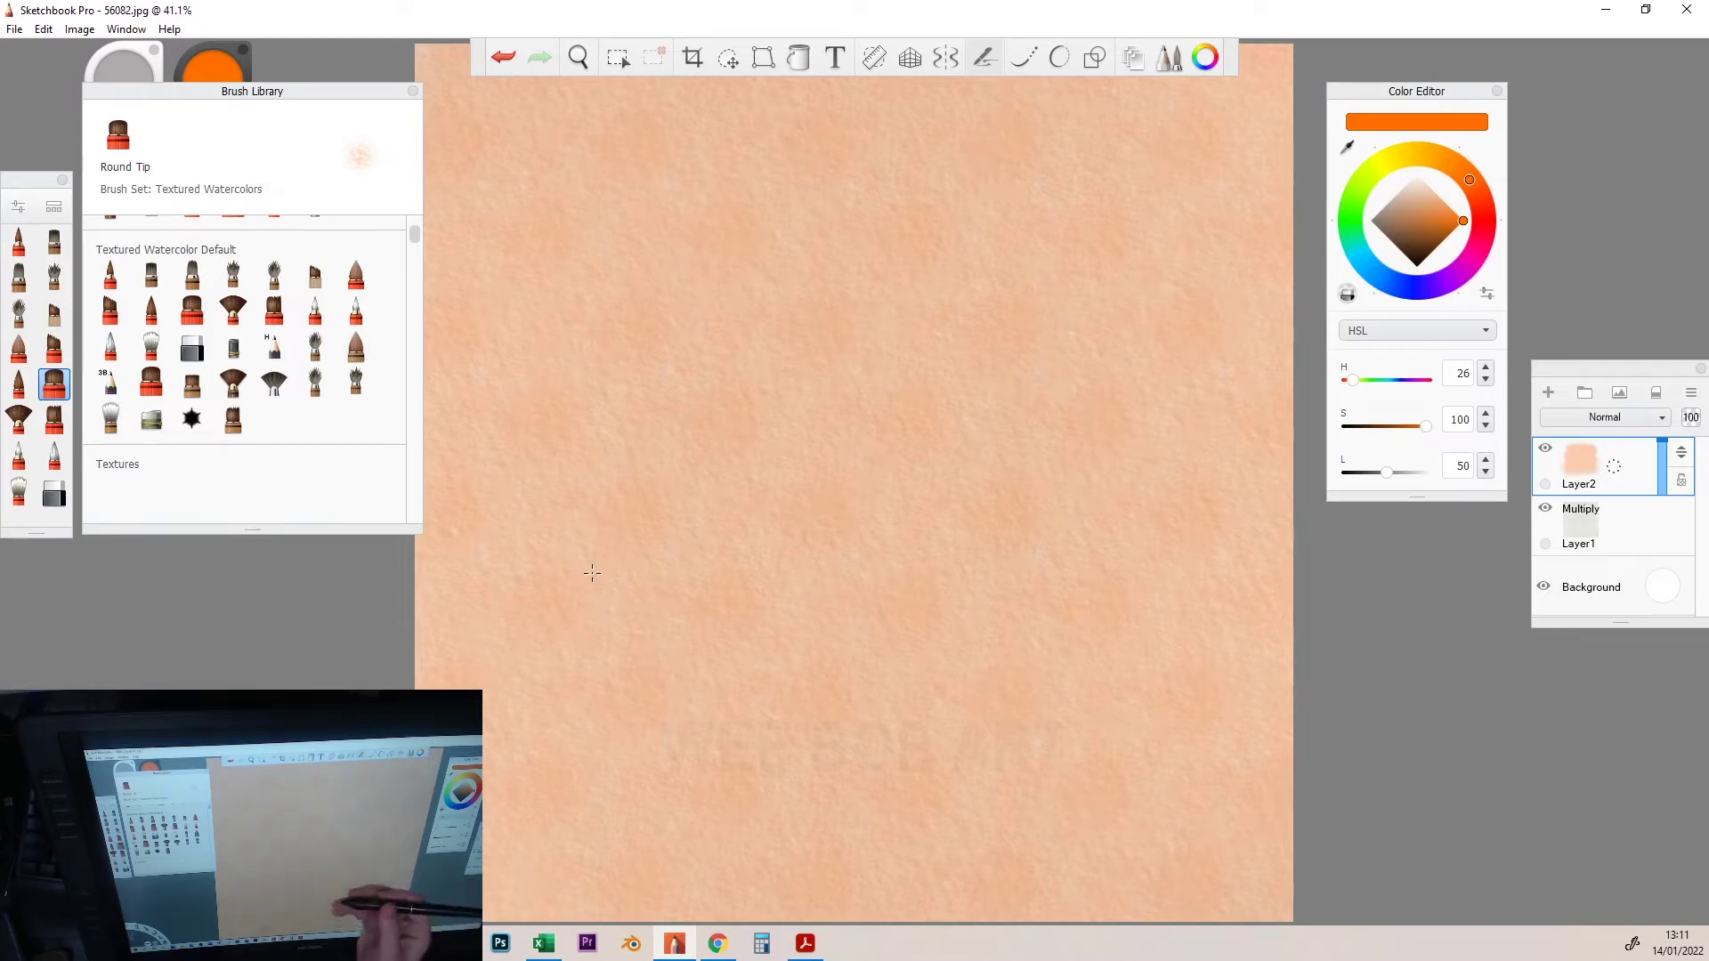
Switch to the Bristle Blender, then a much larger Broad Stroke Blender, using ] to enlarge.
{"action": "left_click", "coordinate": [20, 492]}
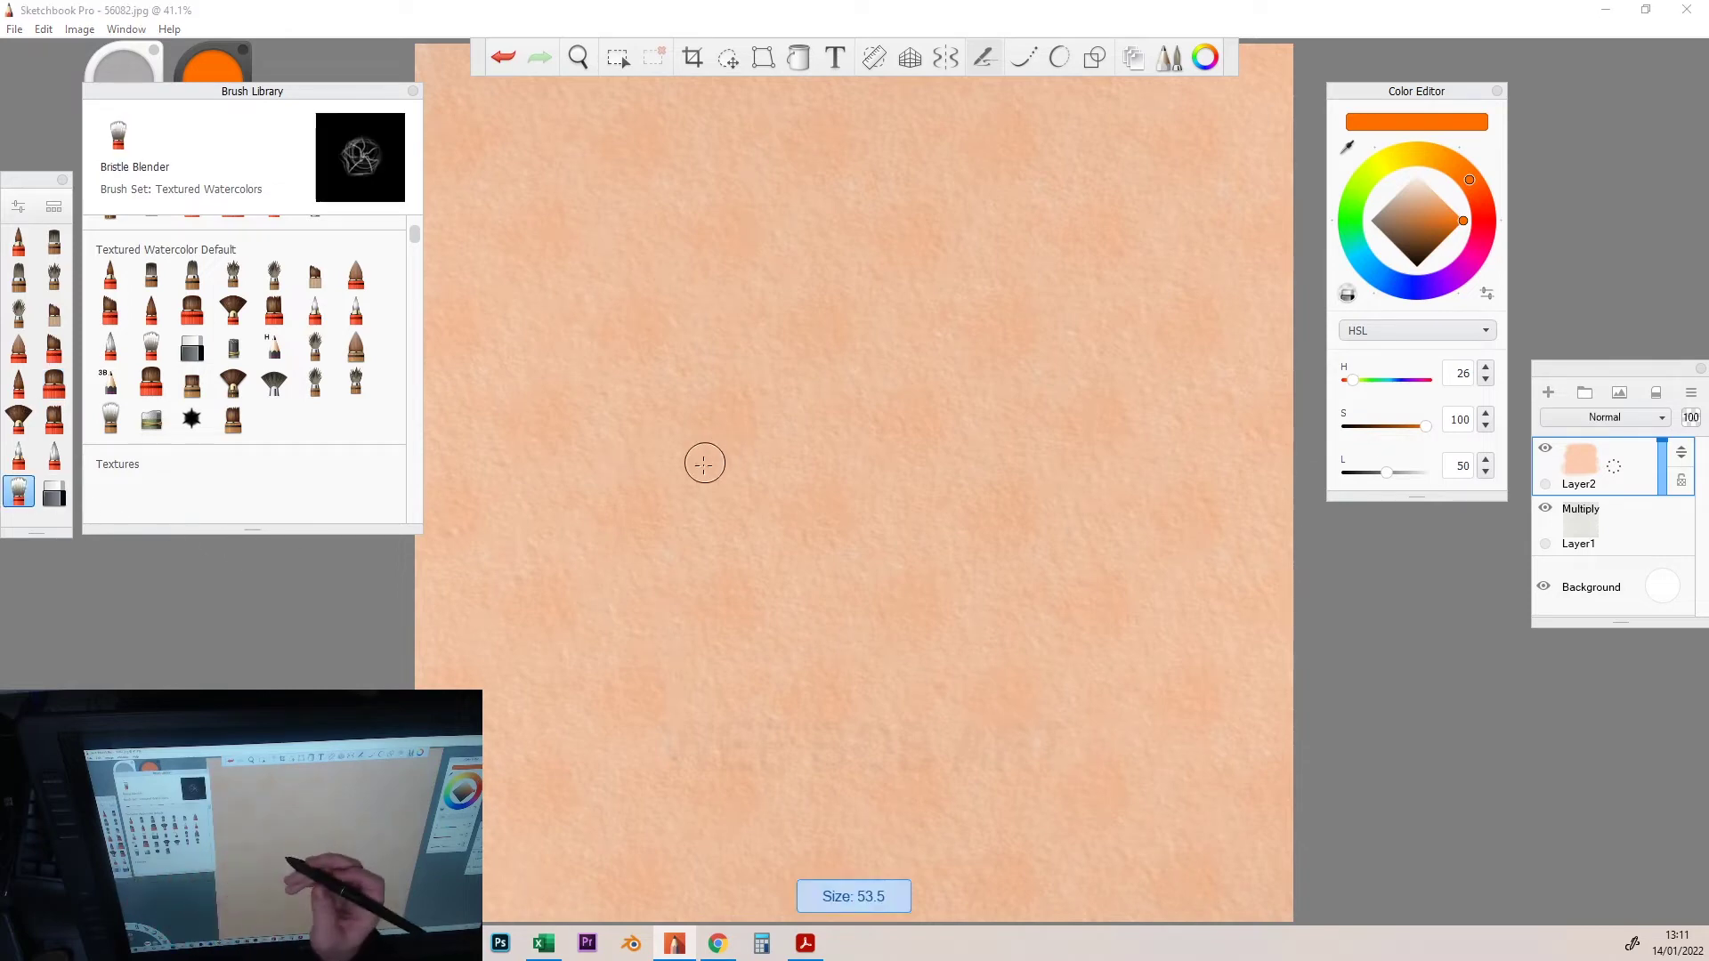
{"action": "key", "text": "bracketright"}
{"action": "key", "text": "bracketright"}
{"action": "key", "text": "bracketright"}
{"action": "key", "text": "bracketright"}
{"action": "key", "text": "bracketright"}
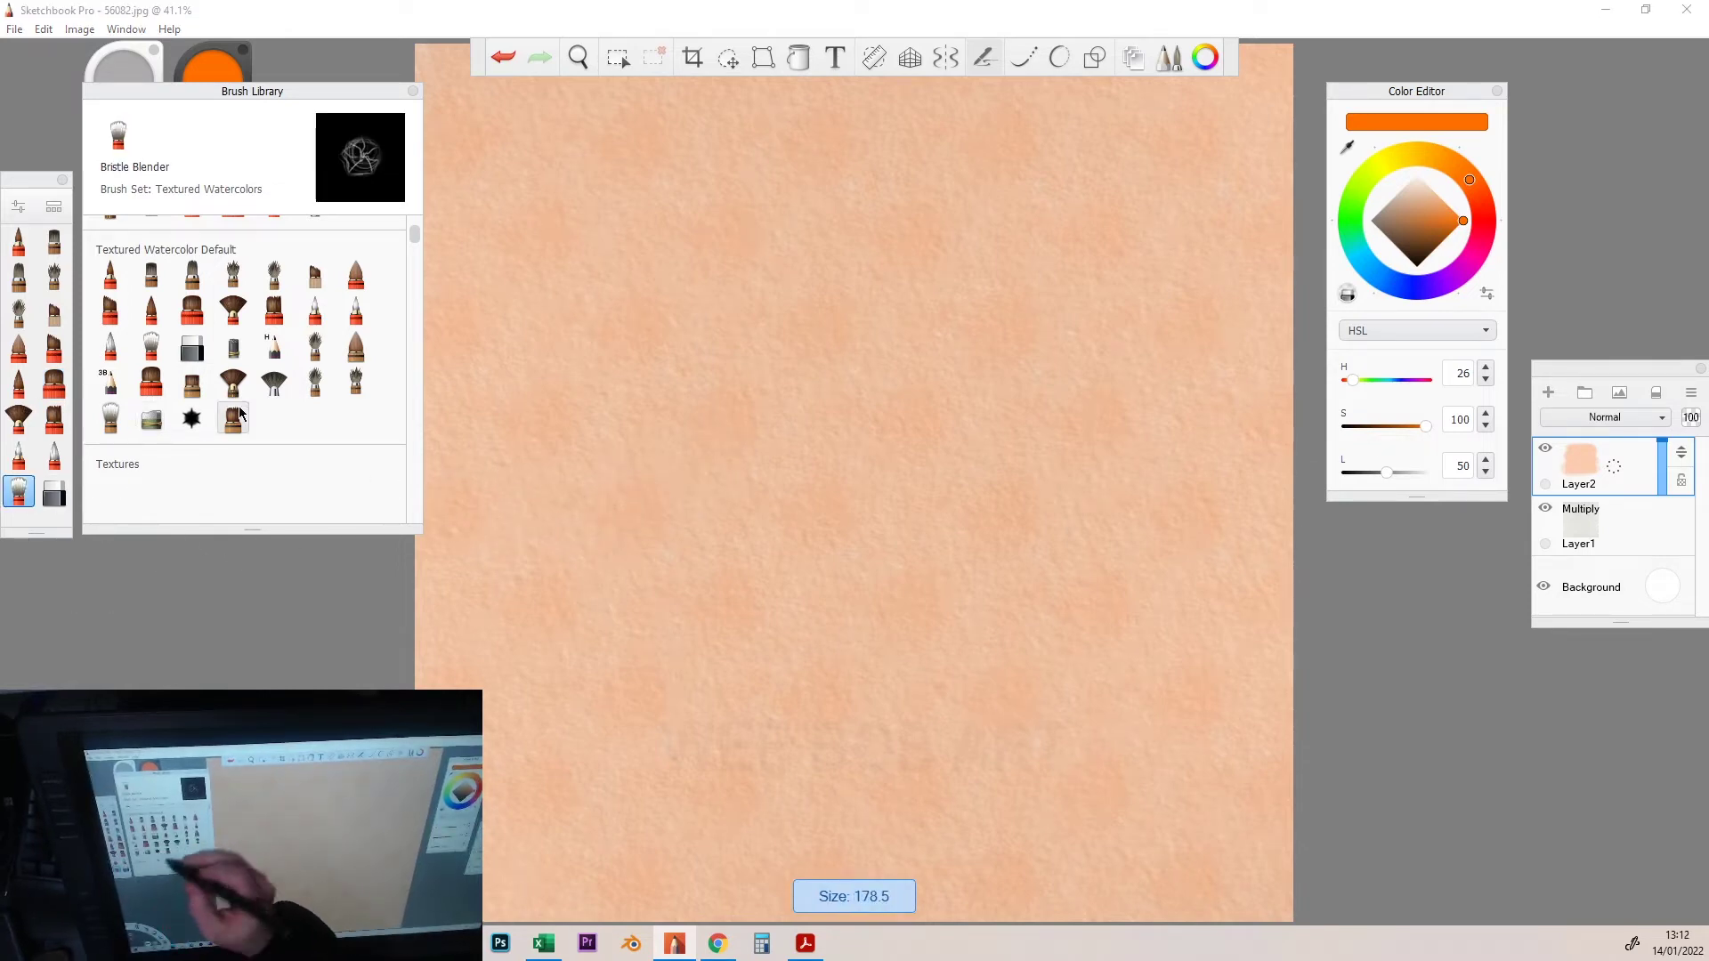
{"action": "left_click", "coordinate": [55, 456]}
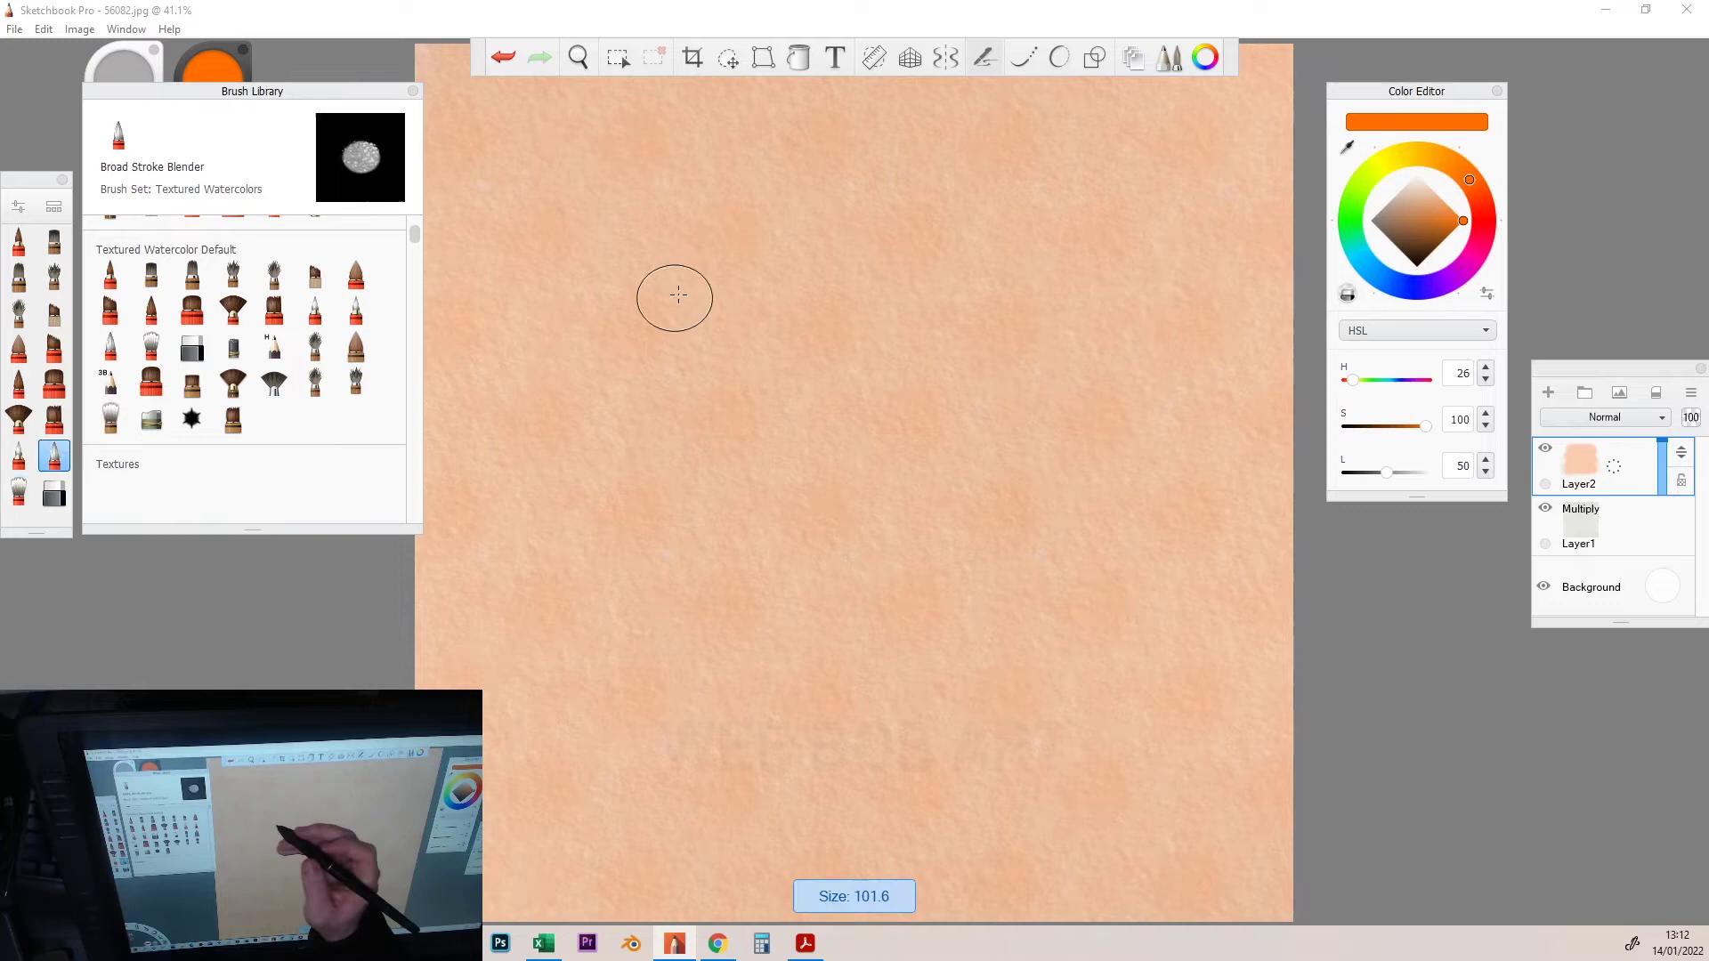
{"action": "key", "text": "bracketright"}
{"action": "key", "text": "bracketright"}
{"action": "key", "text": "bracketright"}
{"action": "key", "text": "bracketright"}
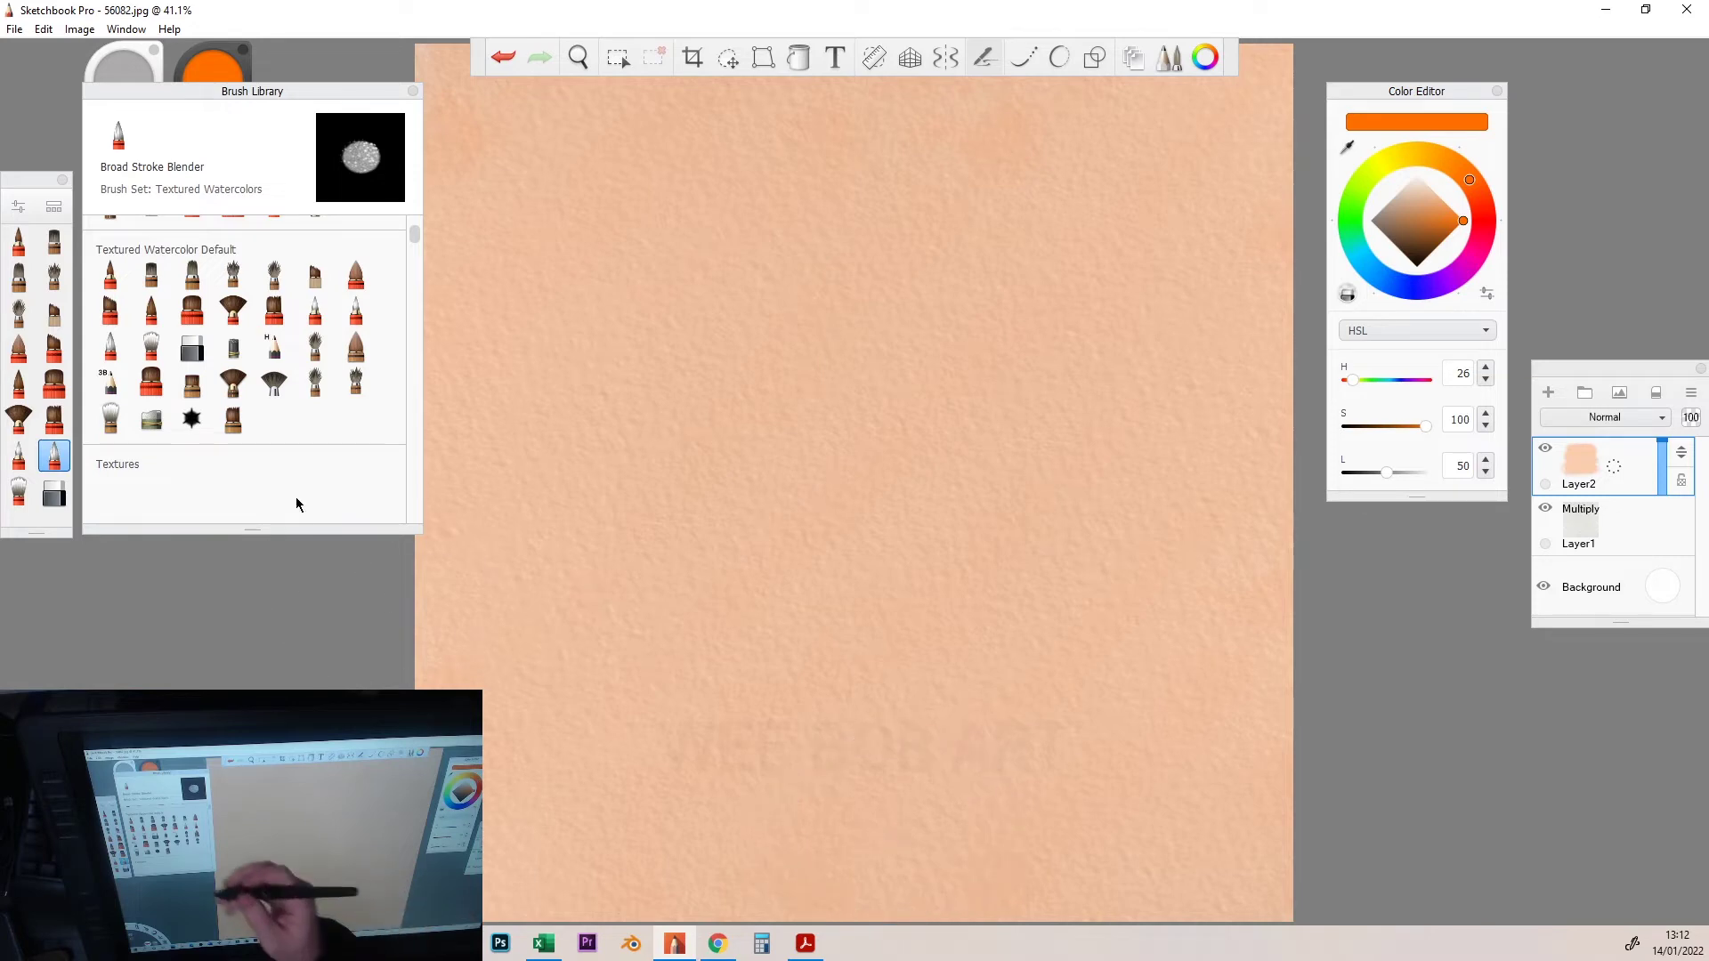
Browse the Brush Library, trying the bleeding watercolour copy, Conceptual 1 and glaze brushes.
{"action": "left_click", "coordinate": [233, 421]}
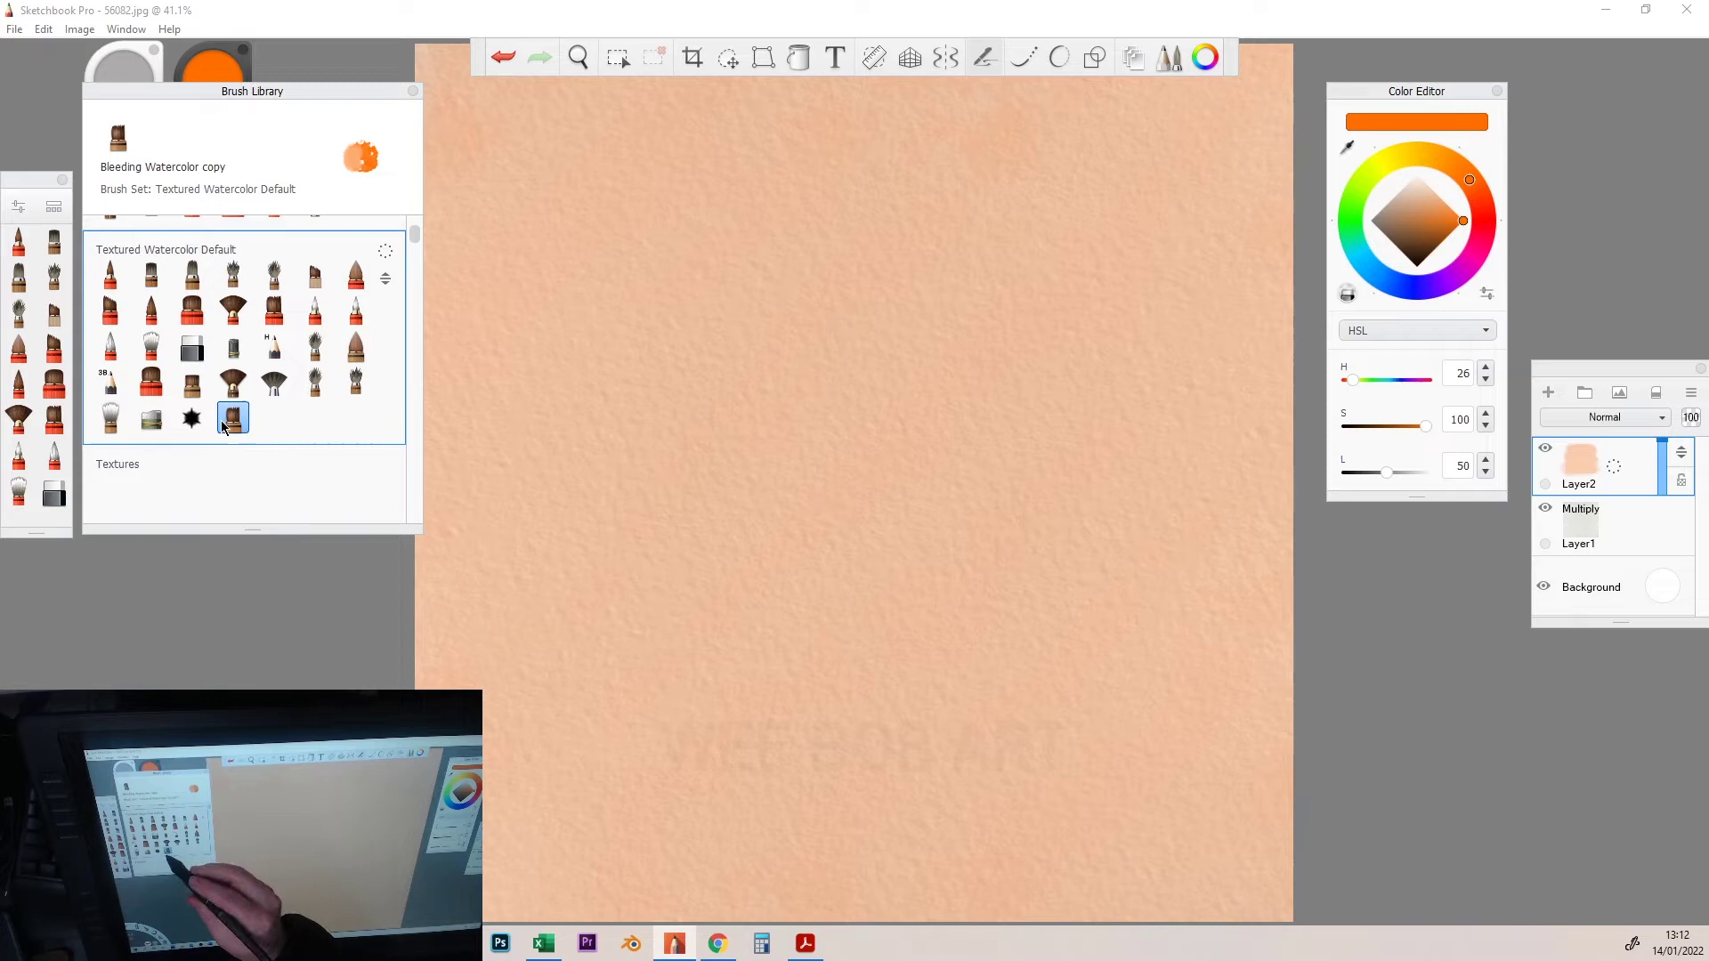
{"action": "left_click", "coordinate": [54, 206]}
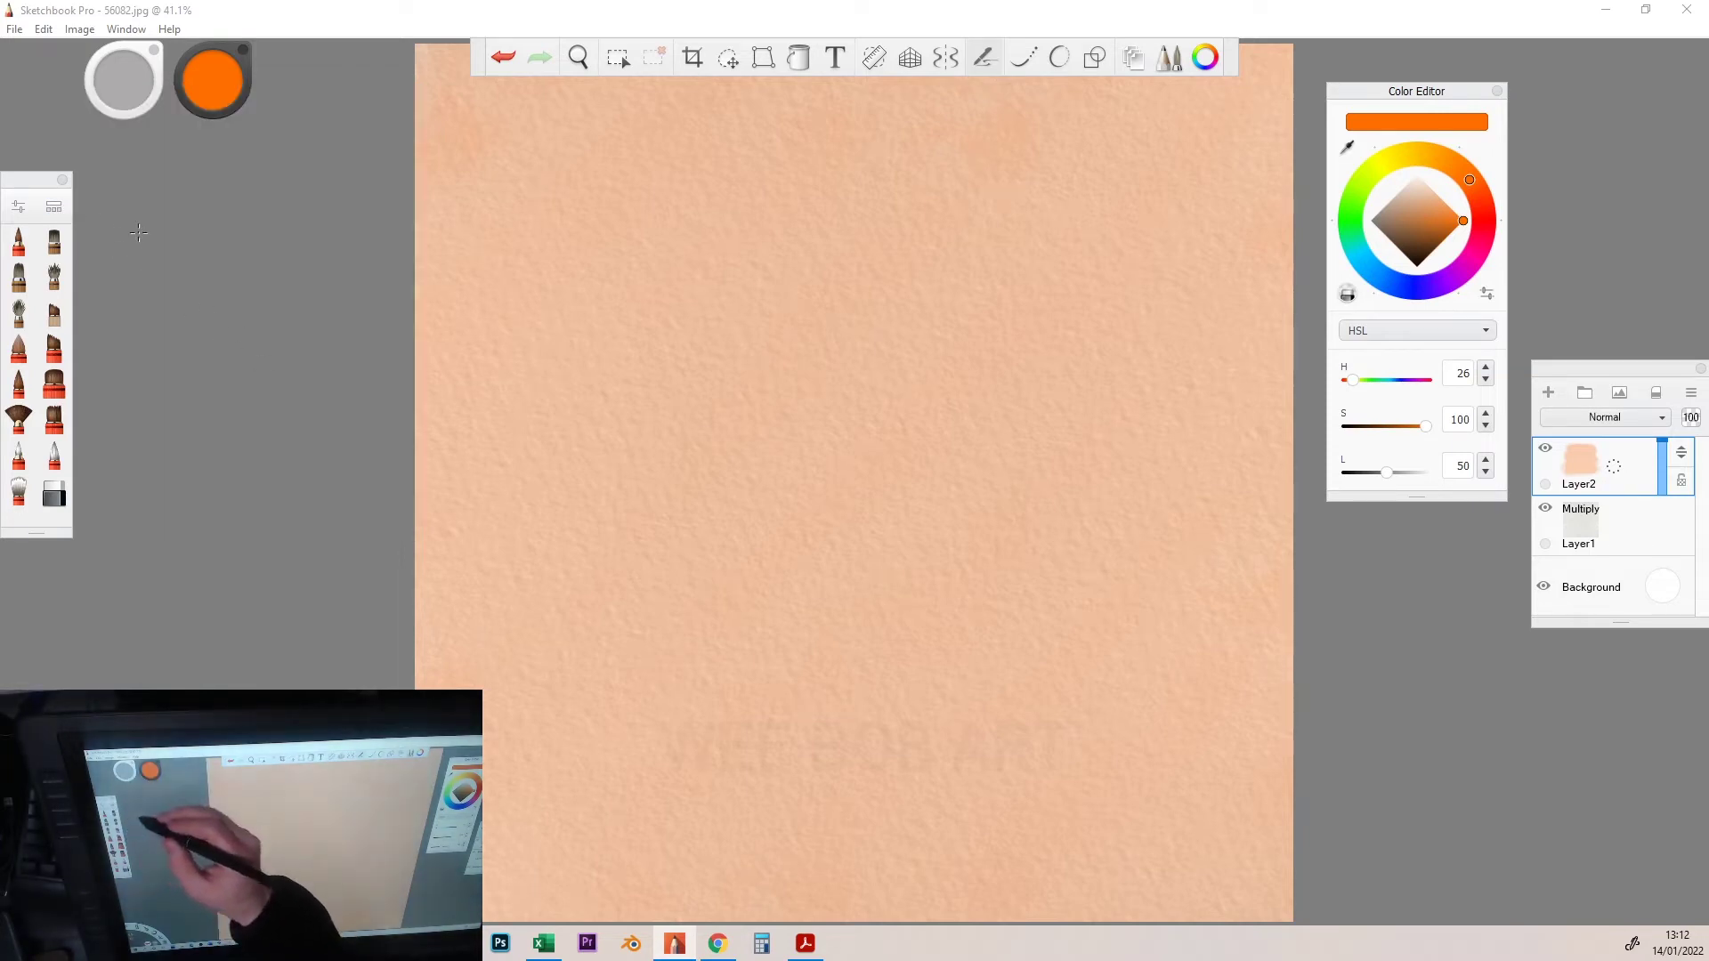
{"action": "left_click", "coordinate": [54, 205]}
{"action": "mouse_move", "coordinate": [416, 237]}
{"action": "left_mouse_down"}
{"action": "mouse_move", "coordinate": [415, 326]}
{"action": "mouse_move", "coordinate": [418, 270]}
{"action": "left_mouse_up"}
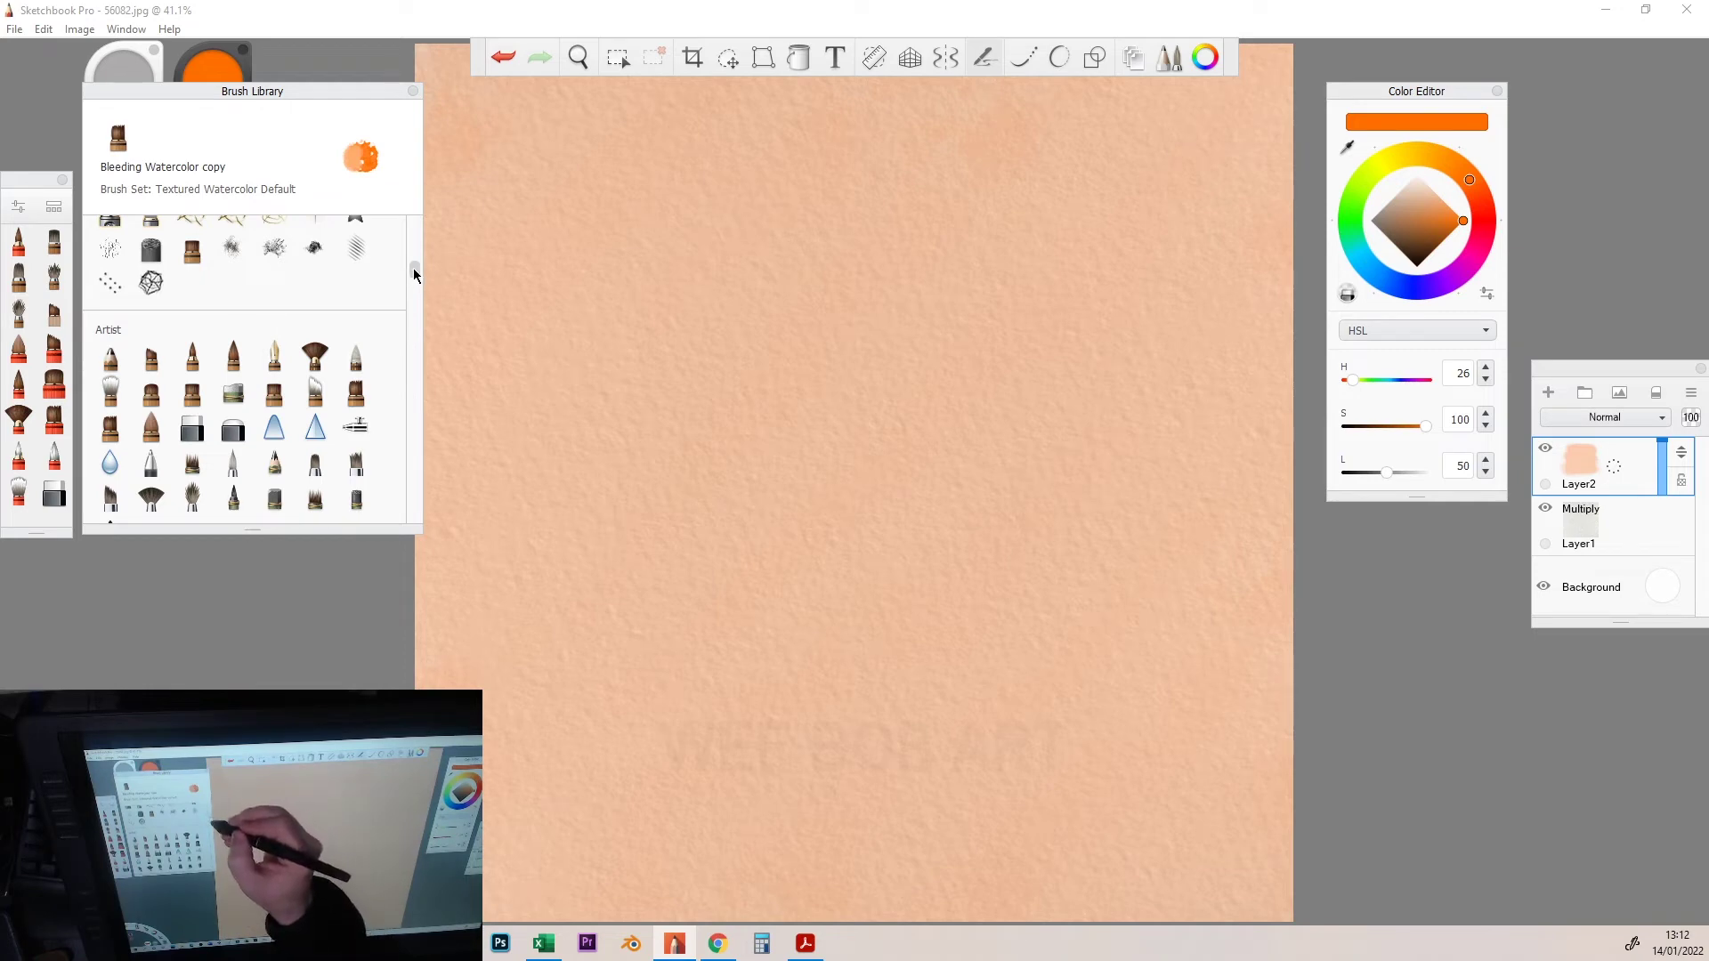
{"action": "left_click_drag", "start_coordinate": [414, 271], "coordinate": [419, 288]}
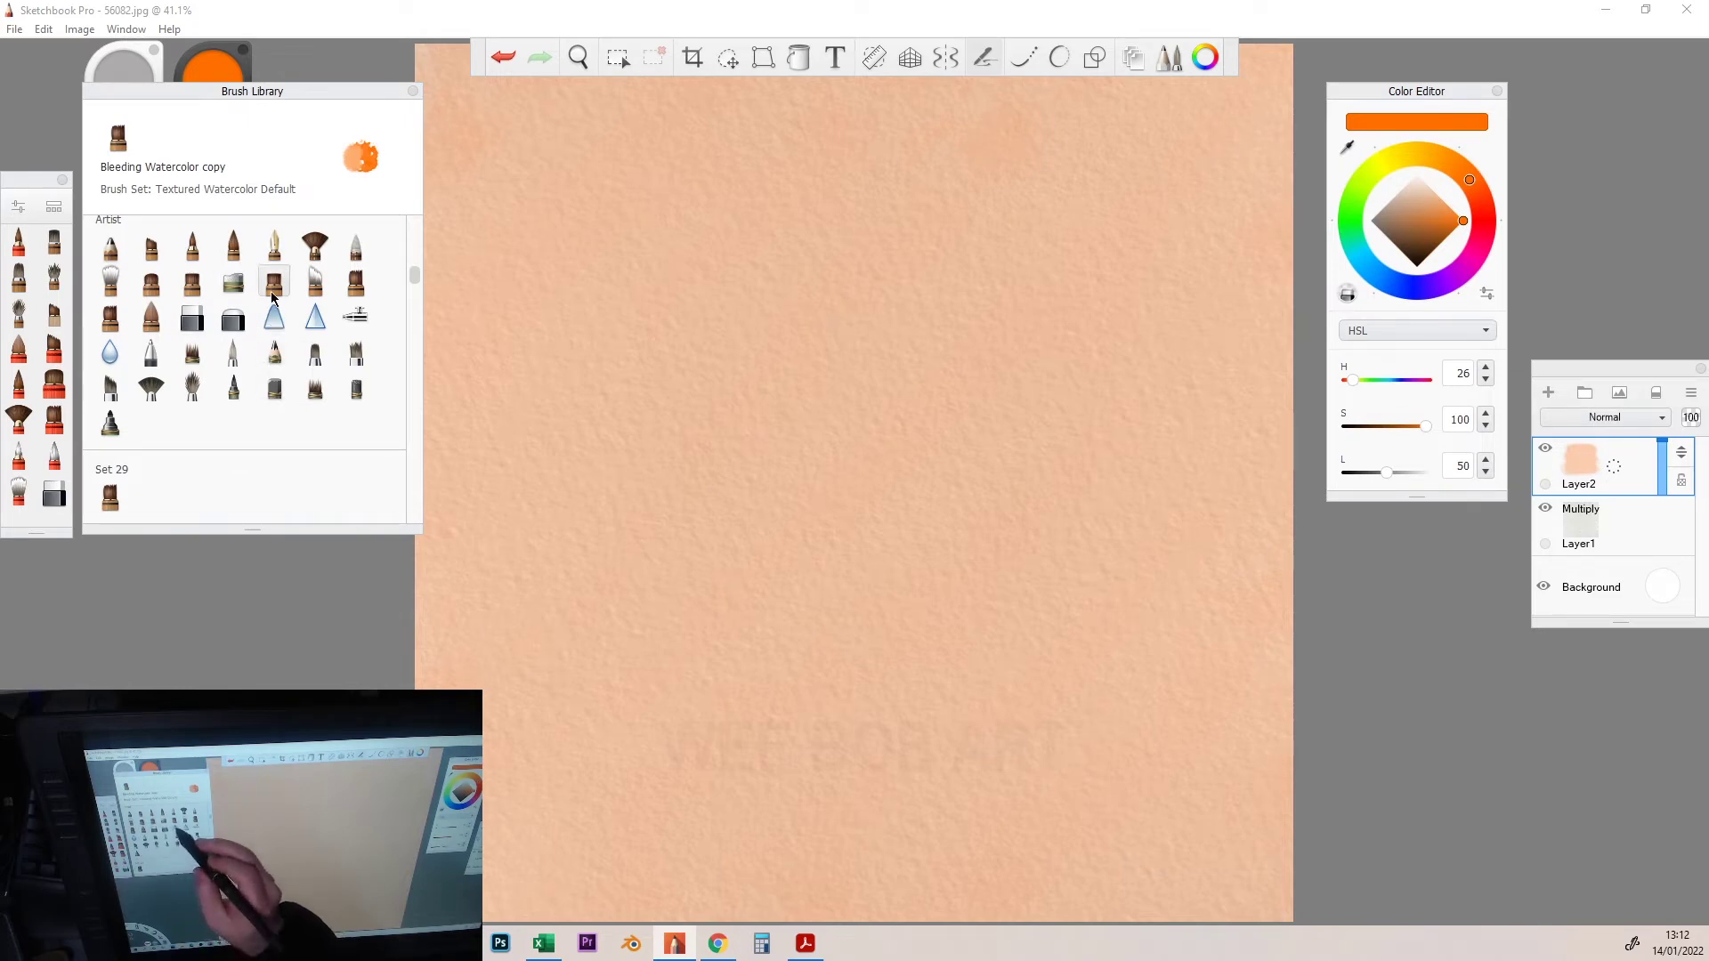
{"action": "left_click", "coordinate": [153, 249]}
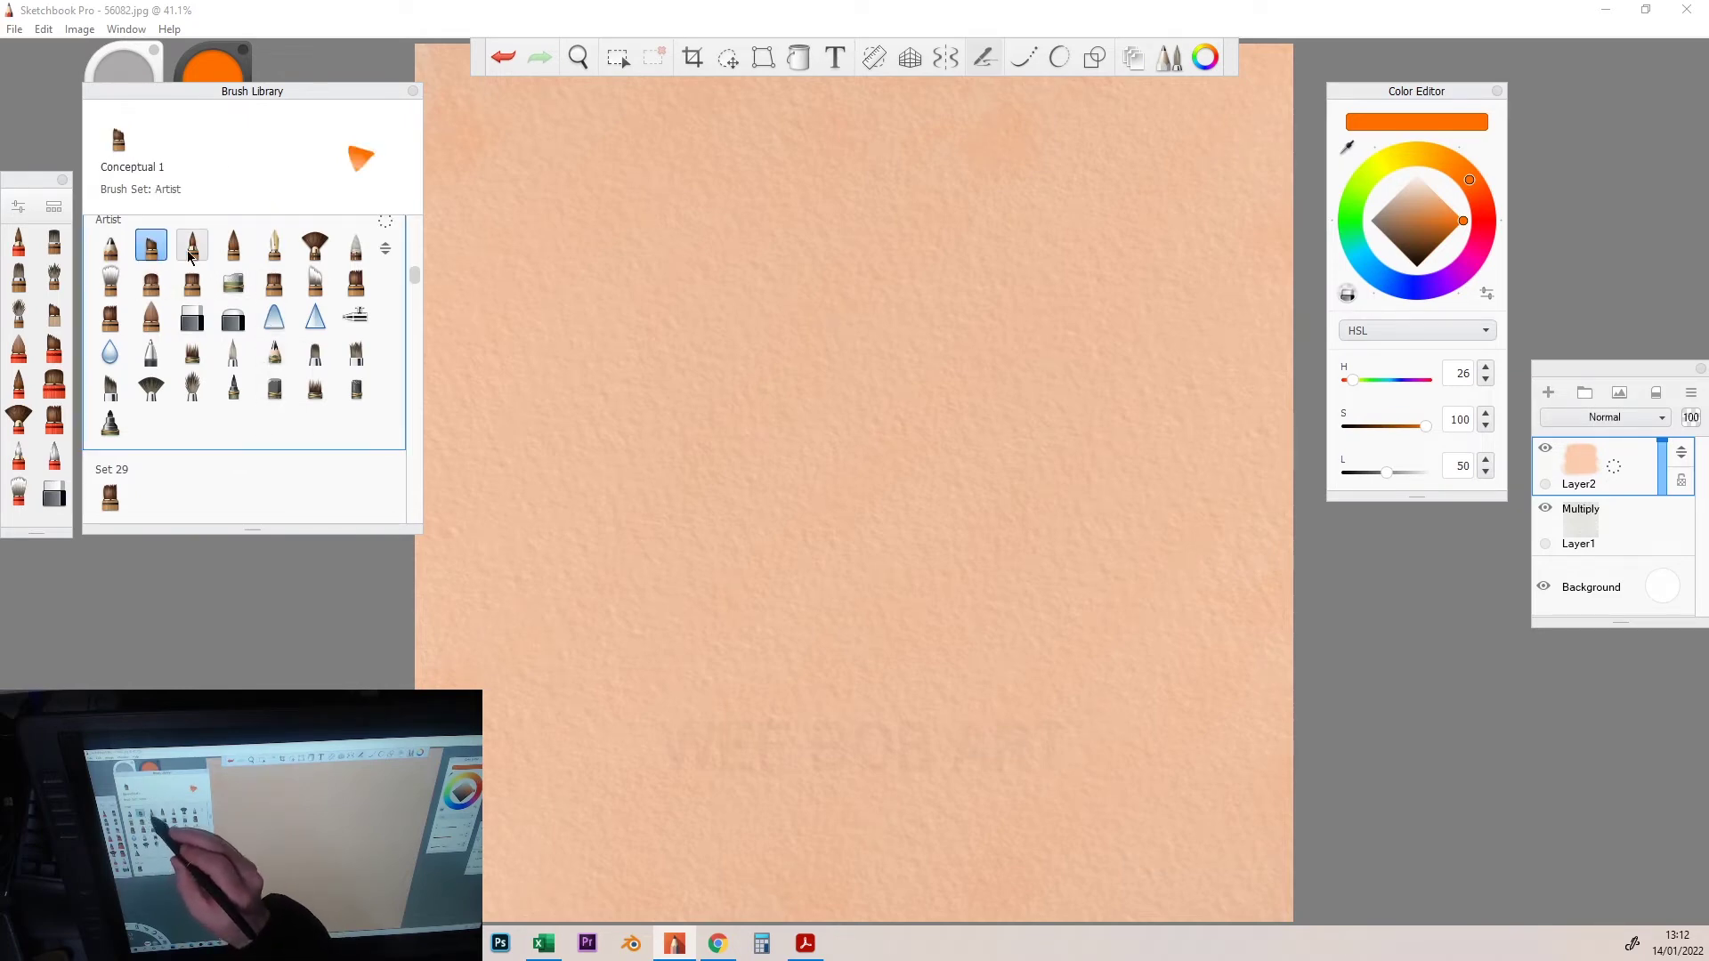
{"action": "left_click", "coordinate": [190, 248]}
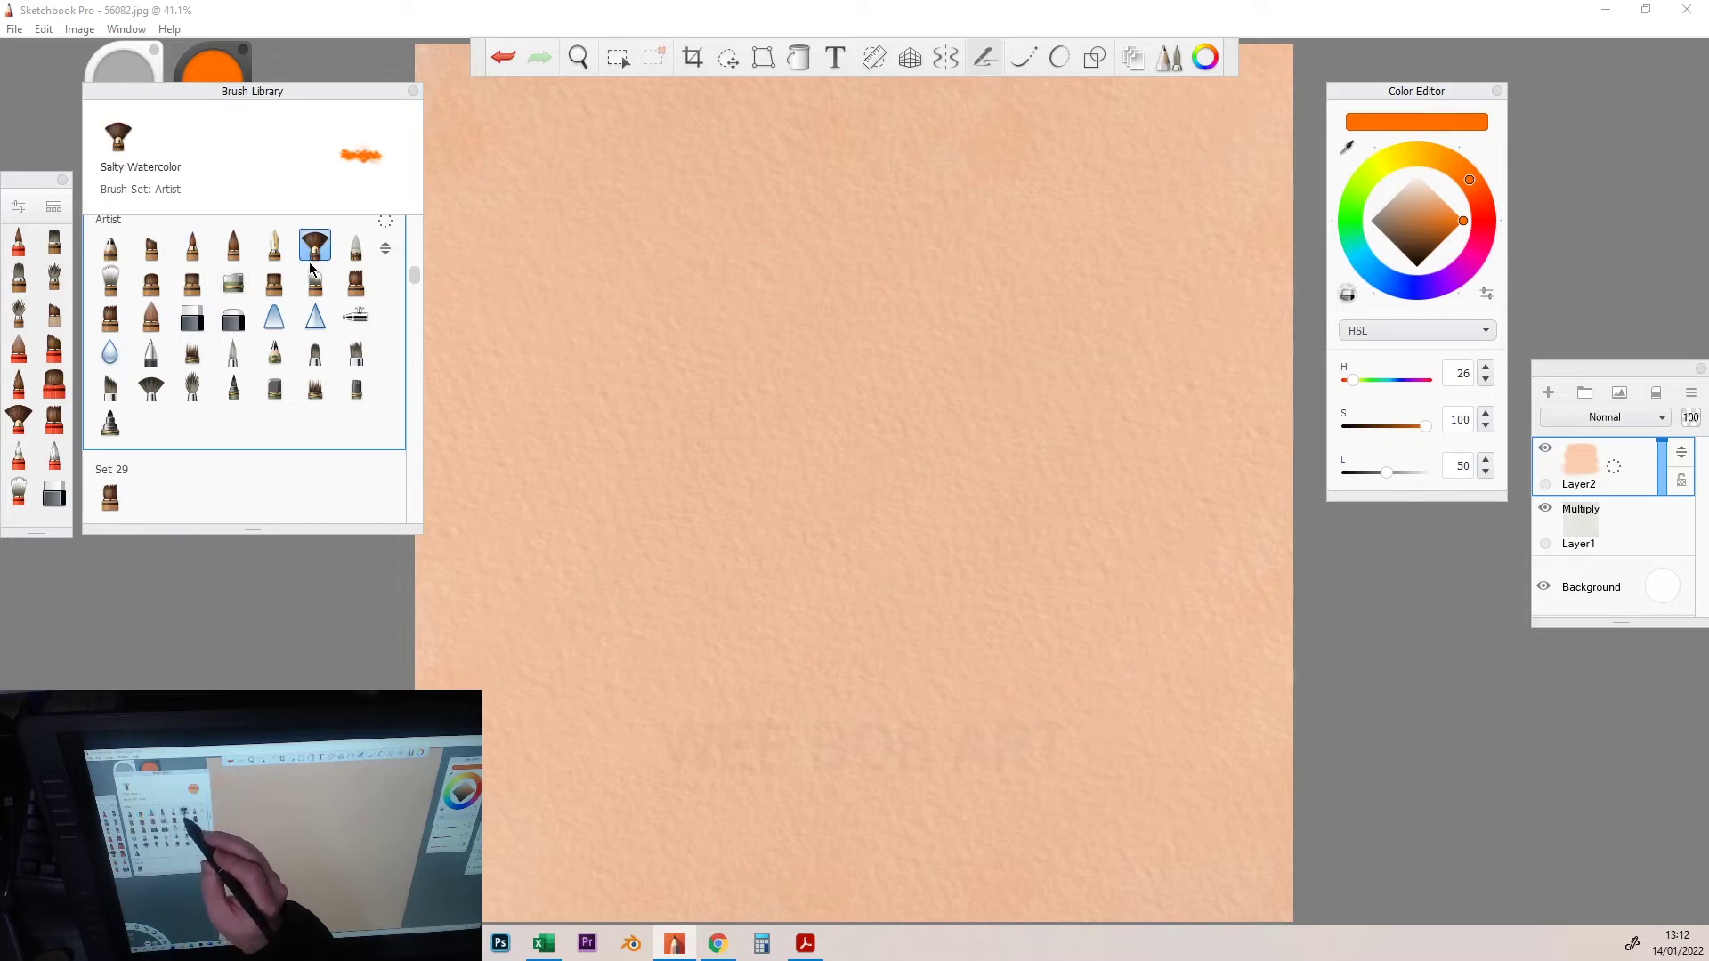
Undo an orange test blob, then settle on the Bleeding Watercolor brush after trying Glaze.
{"action": "left_click_drag", "start_coordinate": [667, 407], "coordinate": [643, 414]}
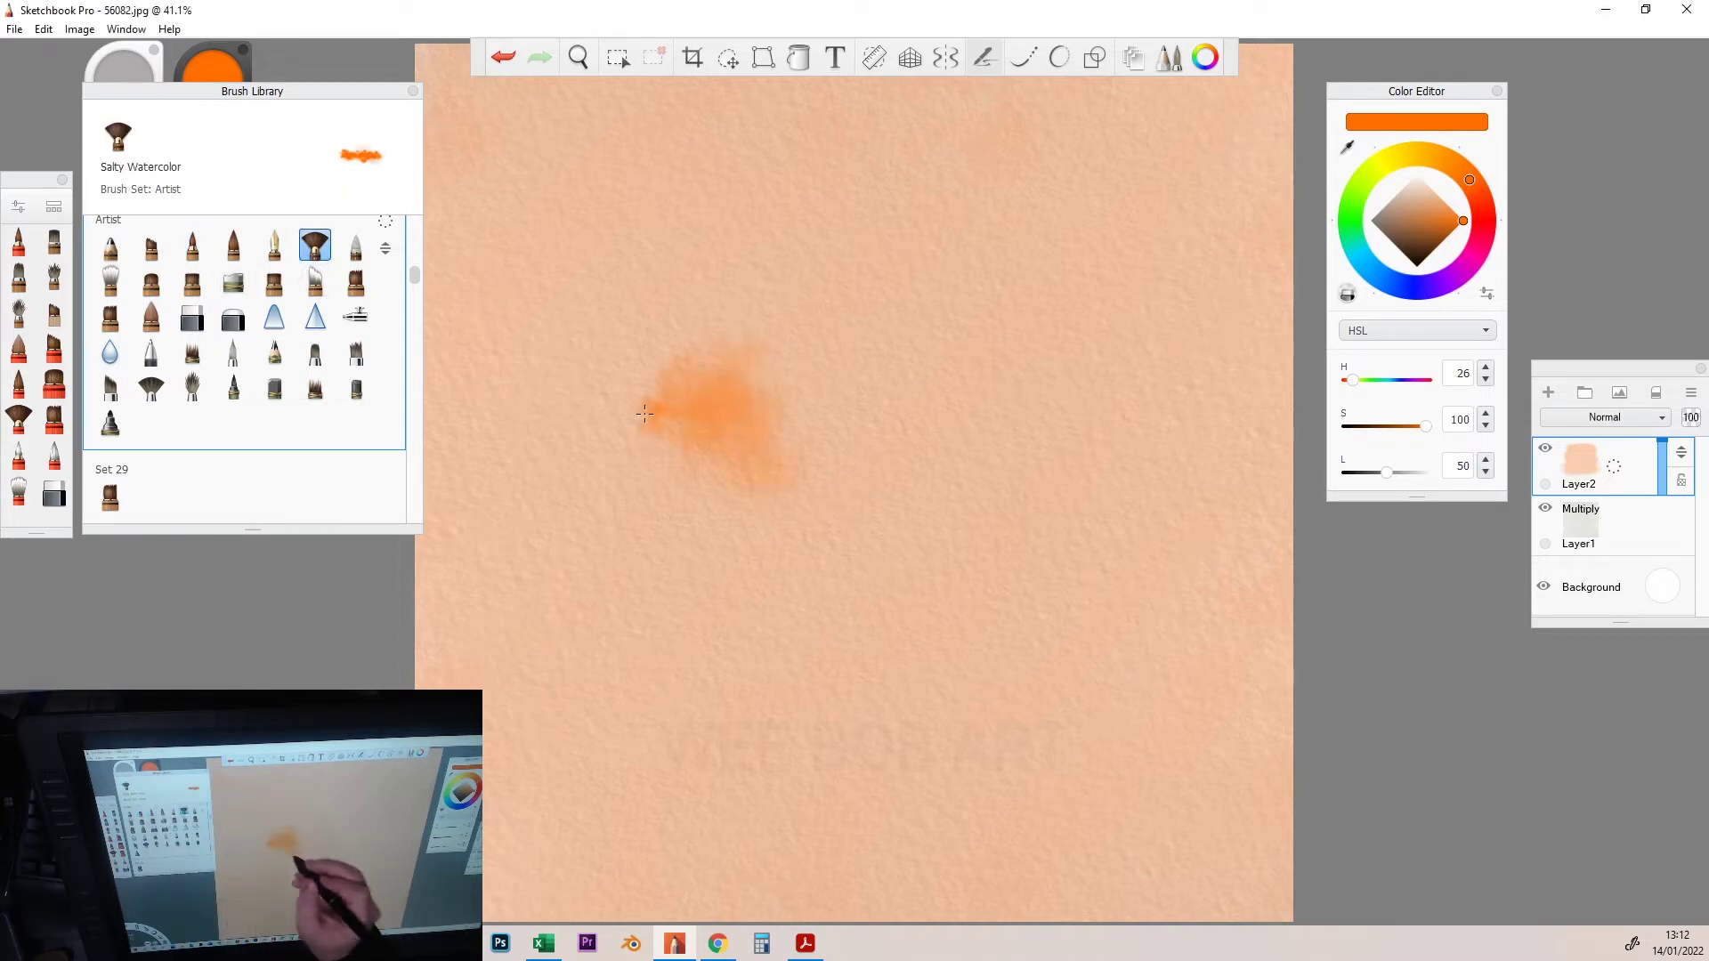
{"action": "key", "text": "ctrl+z"}
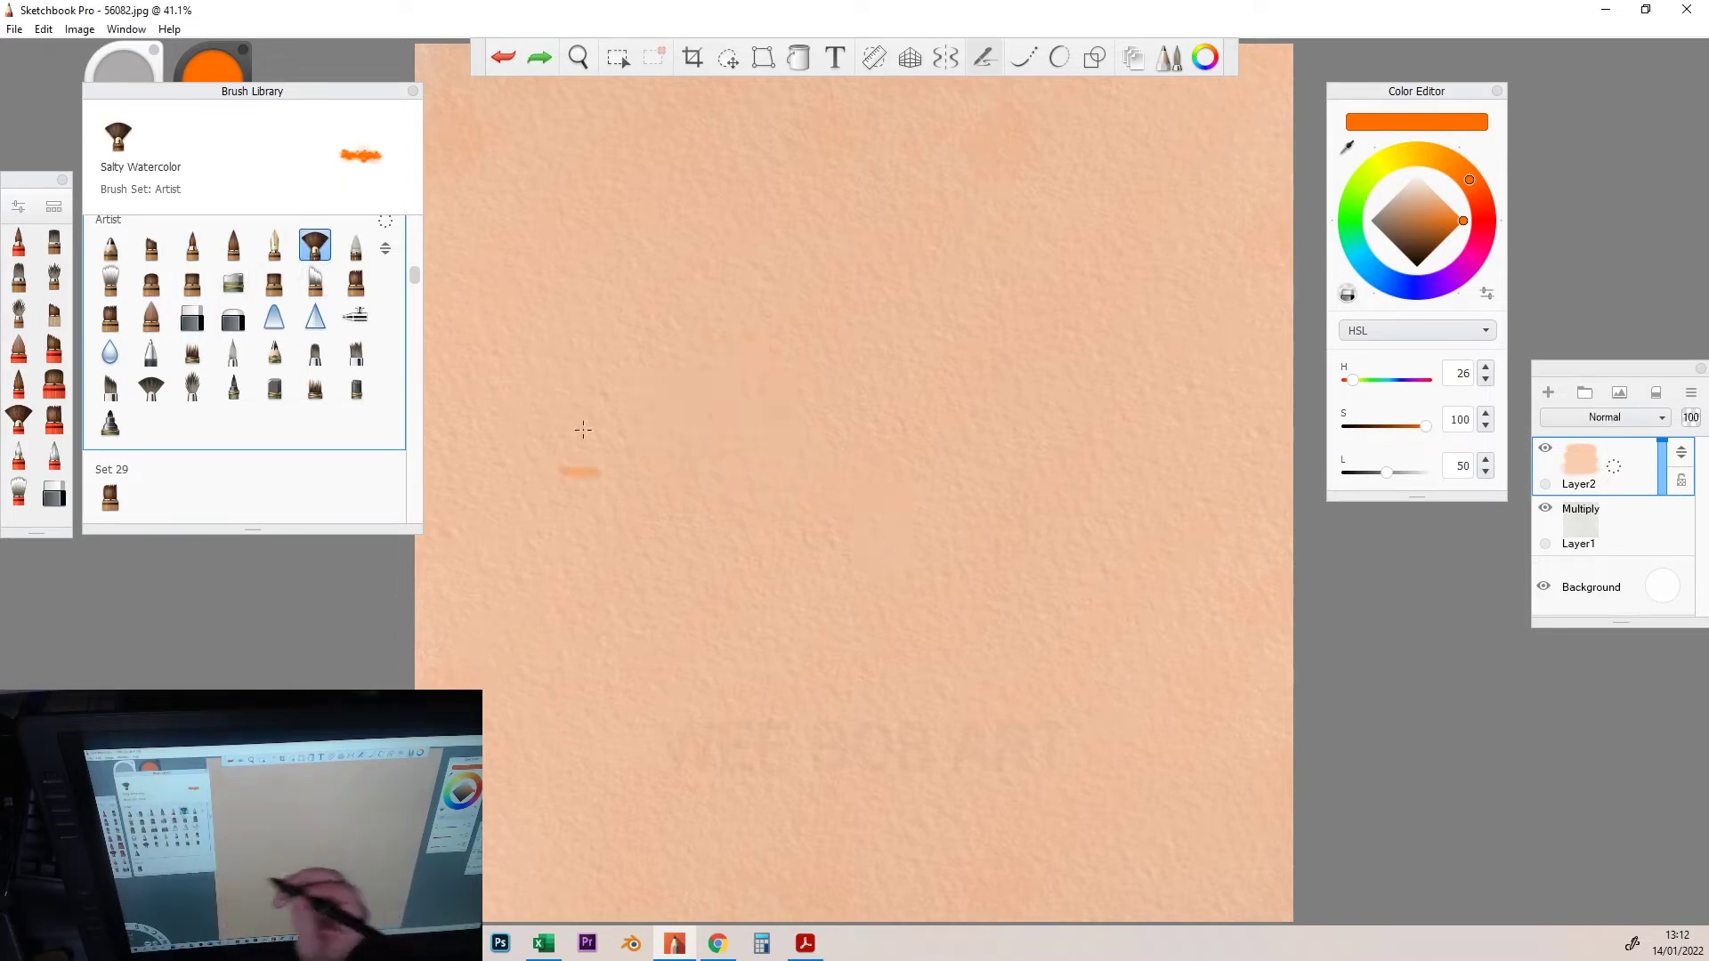
{"action": "left_click", "coordinate": [151, 283]}
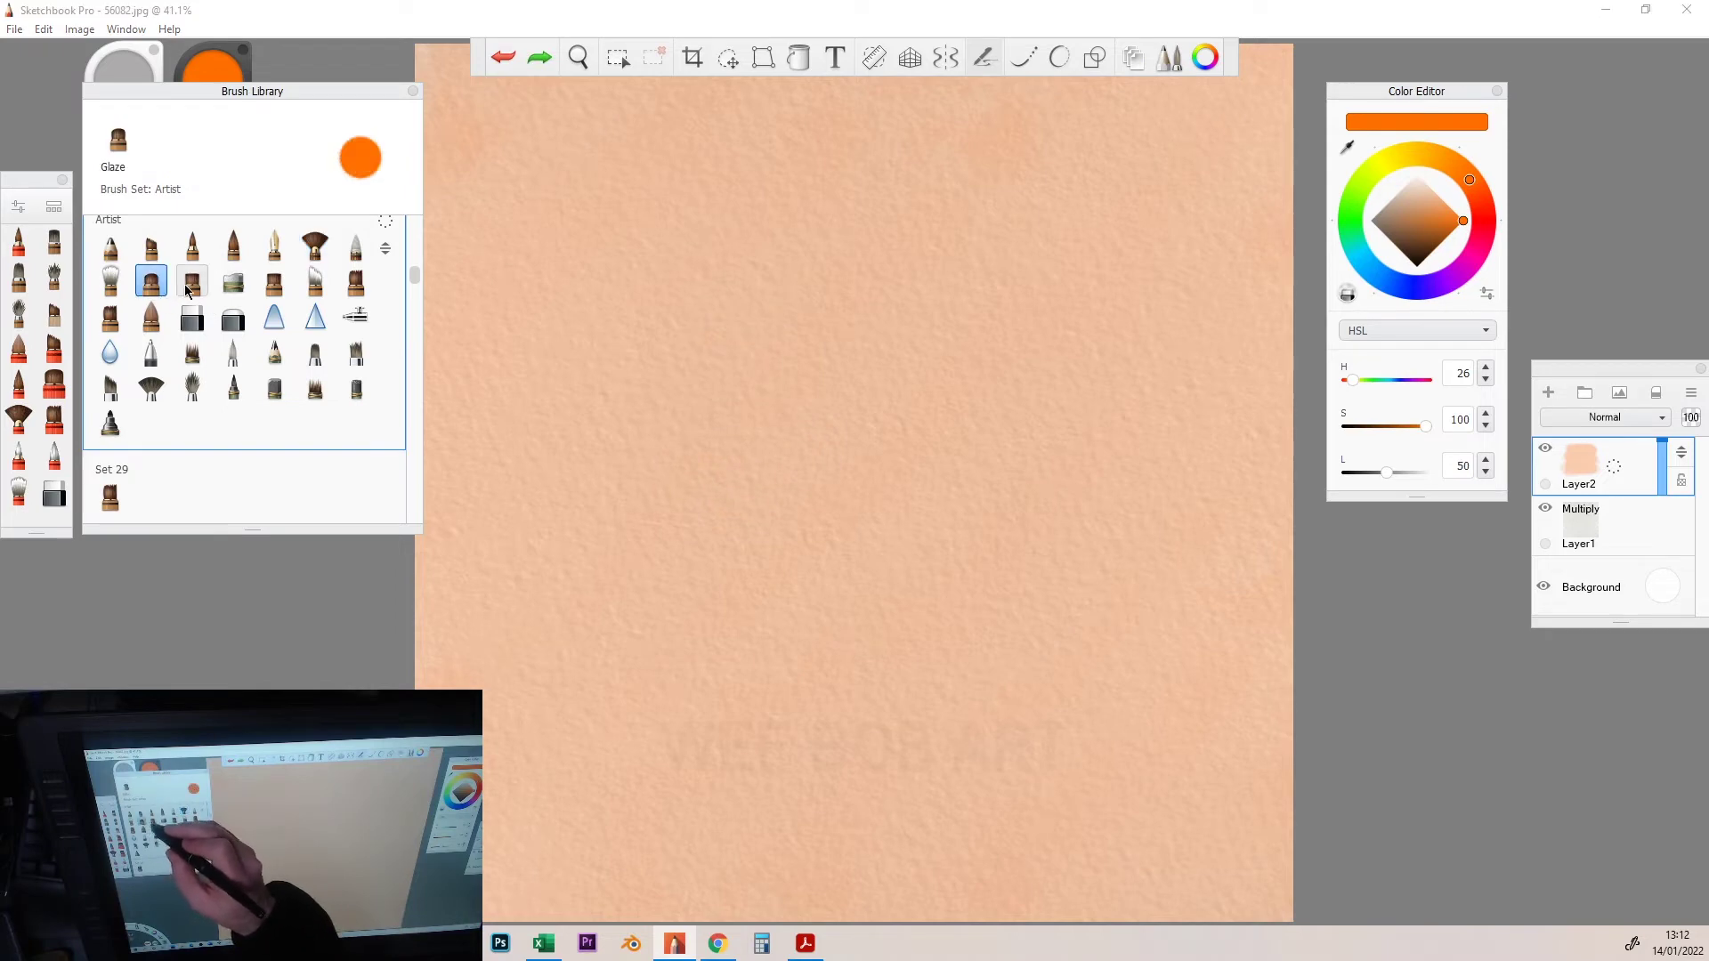
{"action": "left_click", "coordinate": [191, 285]}
{"action": "left_click", "coordinate": [274, 285]}
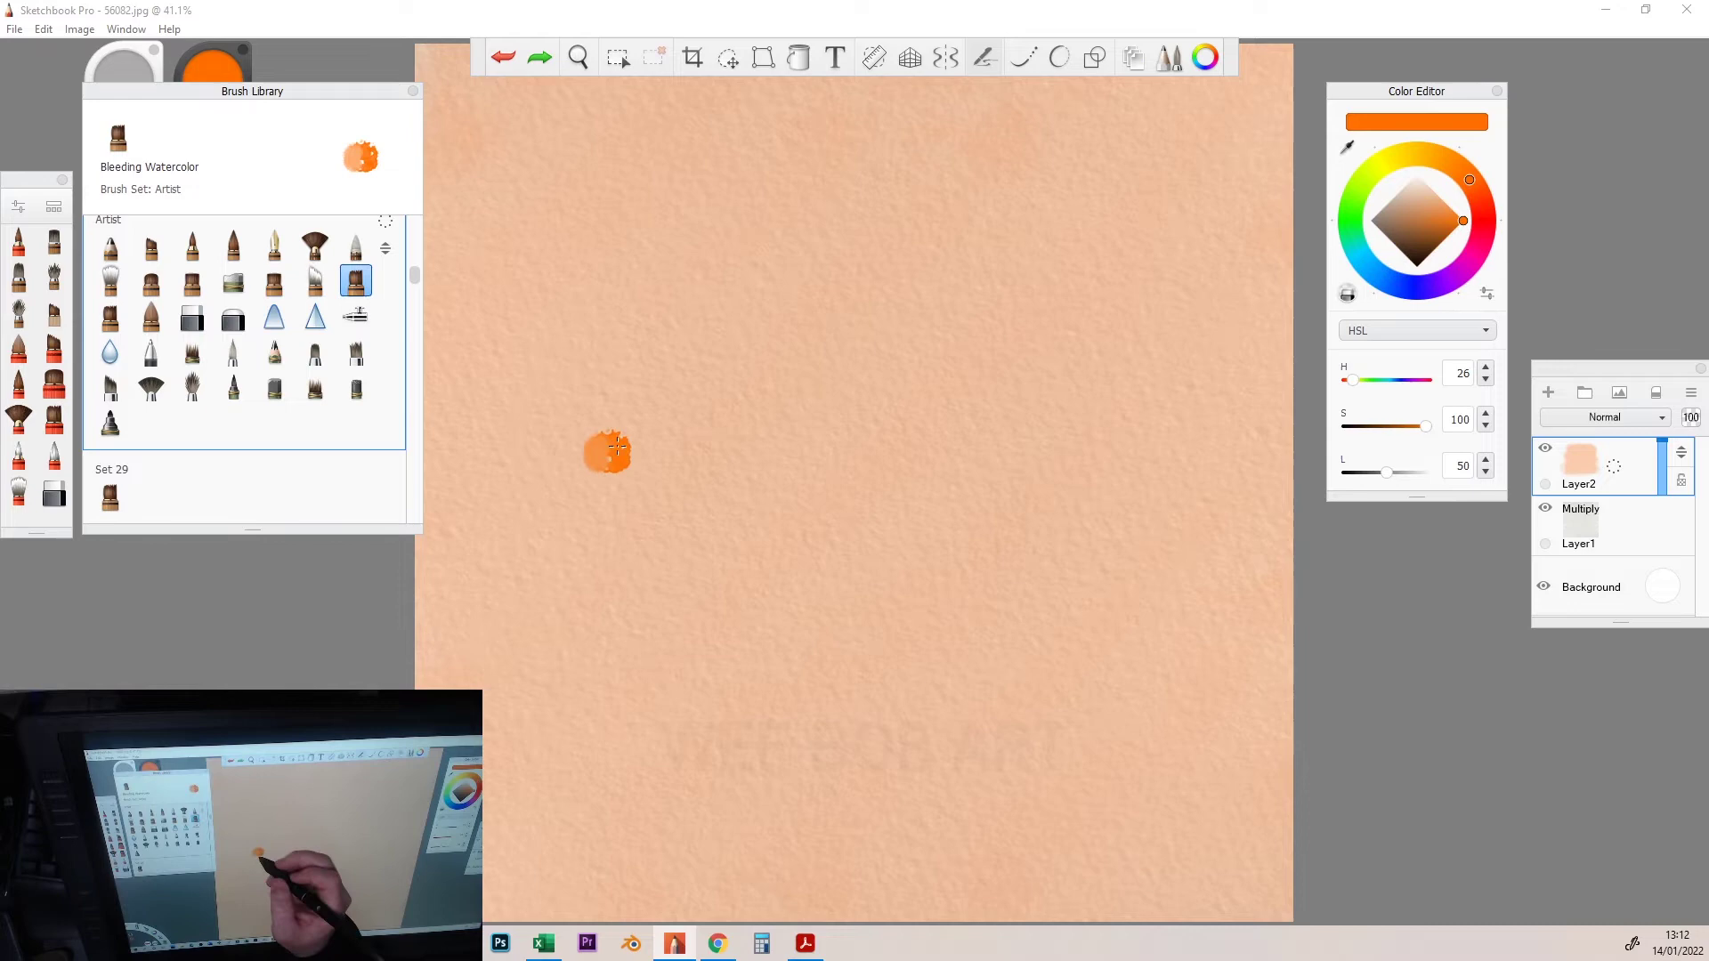
Paint two large orange test blobs mid-canvas and undo both.
{"action": "left_click_drag", "start_coordinate": [603, 451], "coordinate": [946, 600]}
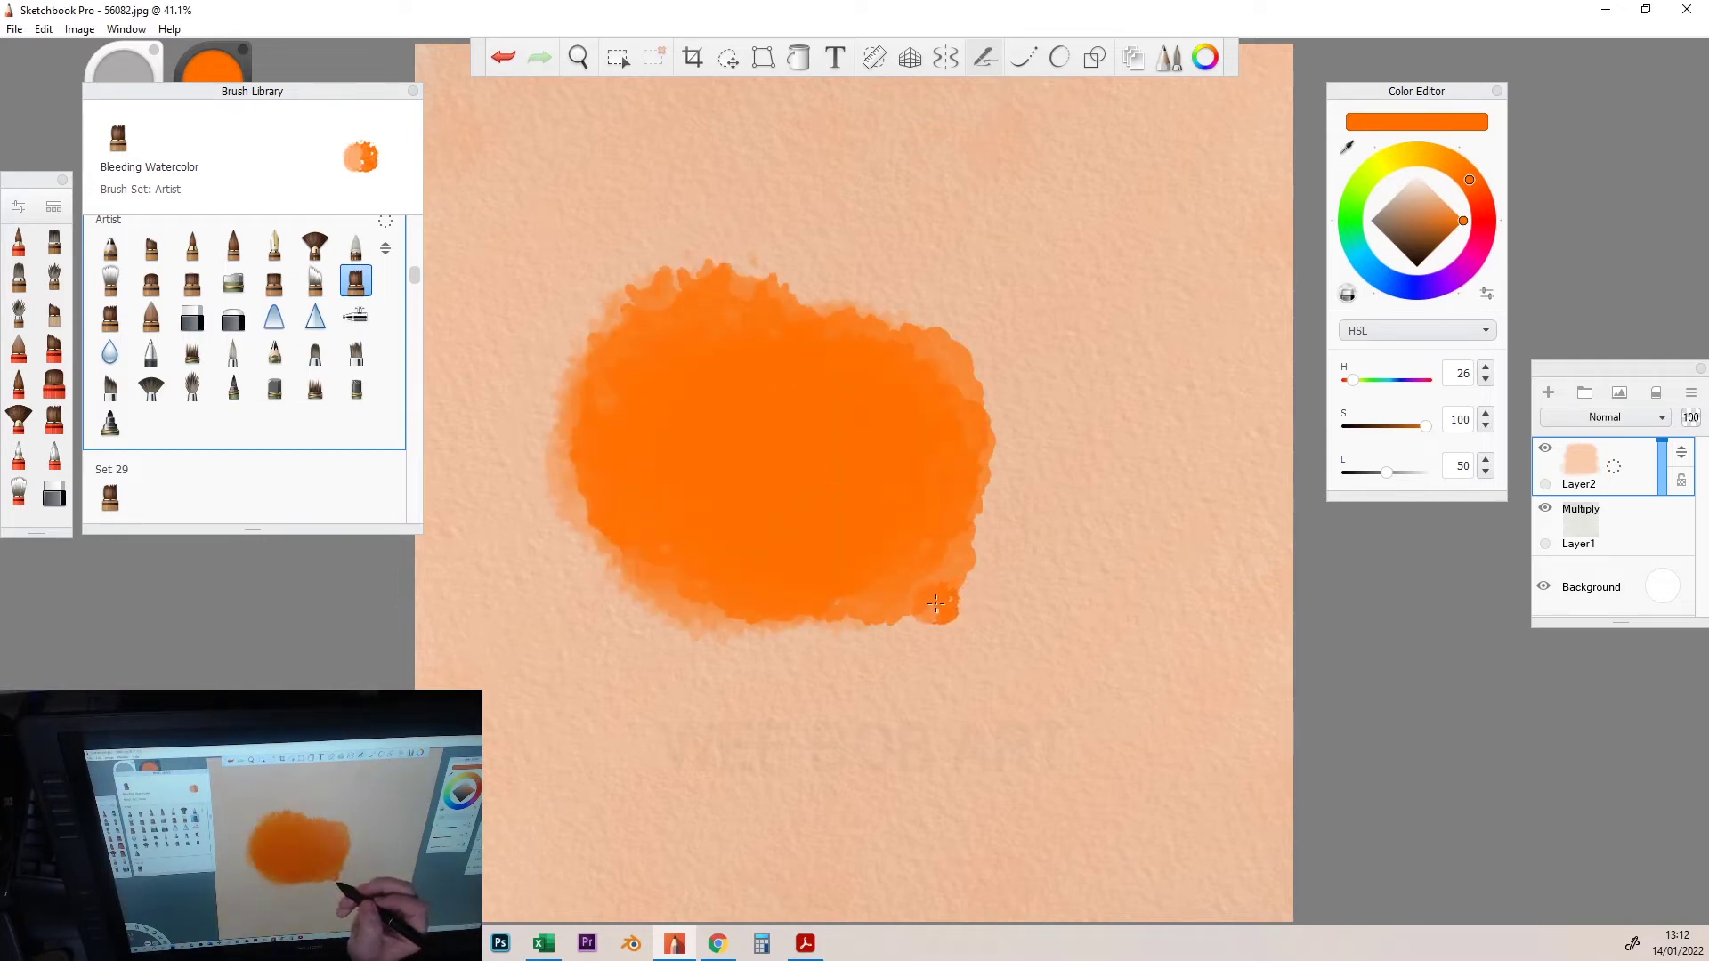
{"action": "key", "text": "ctrl+z"}
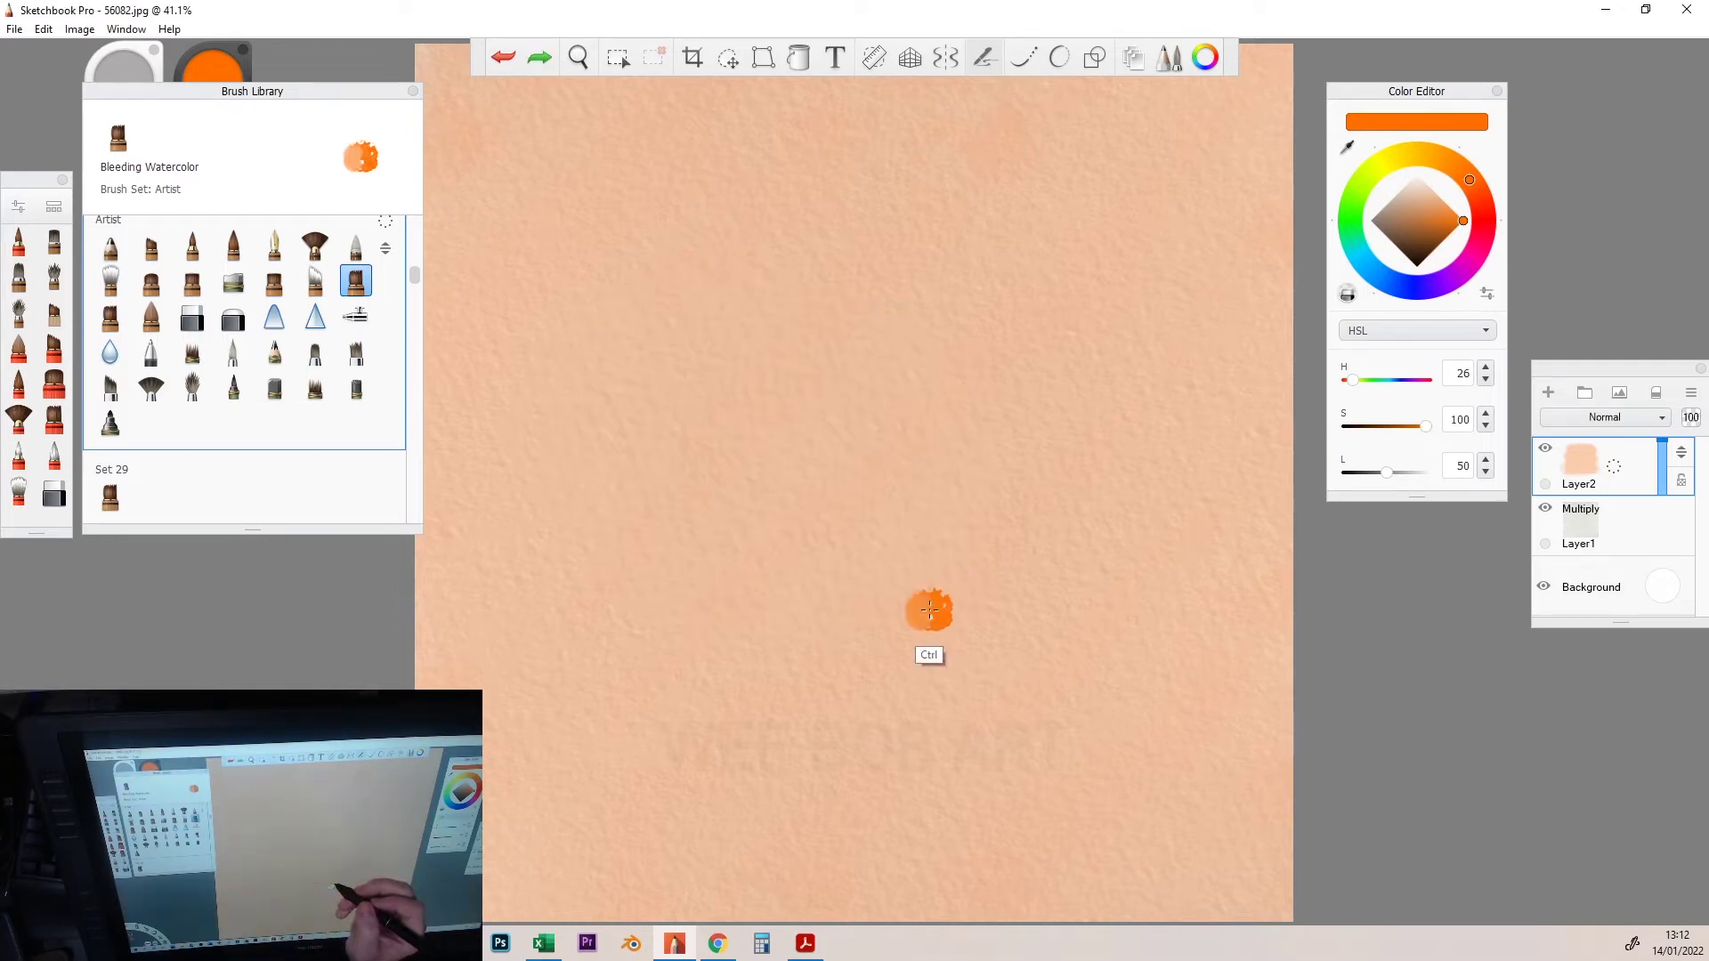
{"action": "left_click_drag", "start_coordinate": [582, 319], "coordinate": [816, 601]}
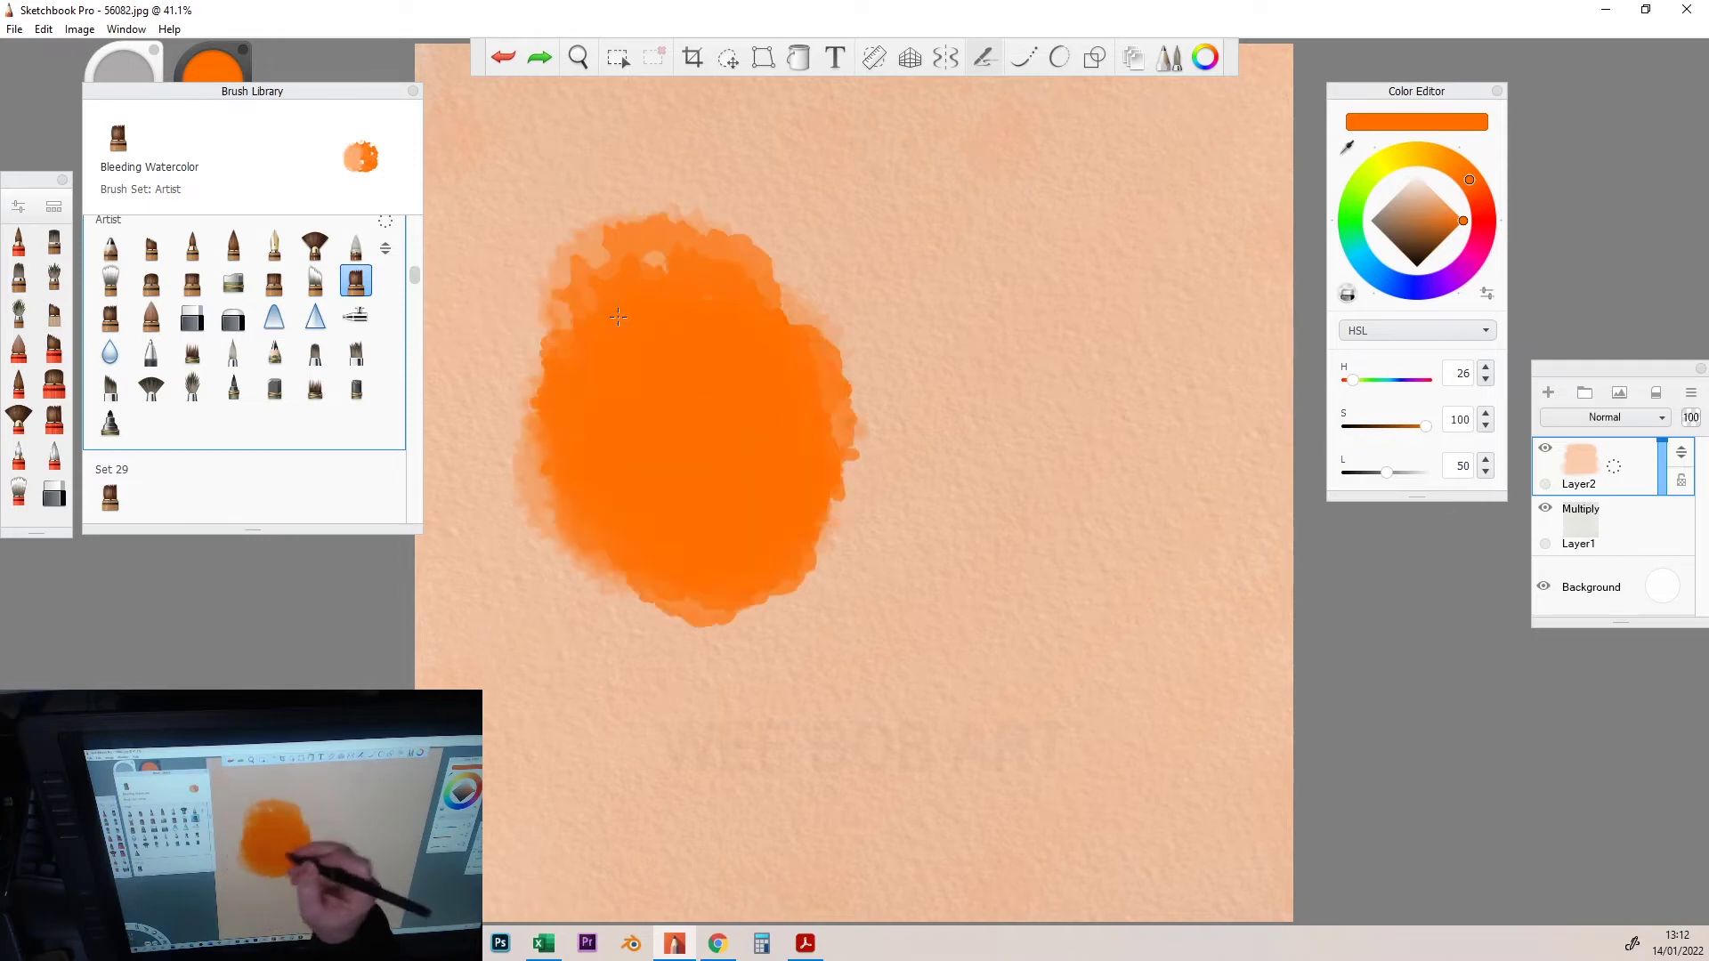
{"action": "key", "text": "ctrl+z"}
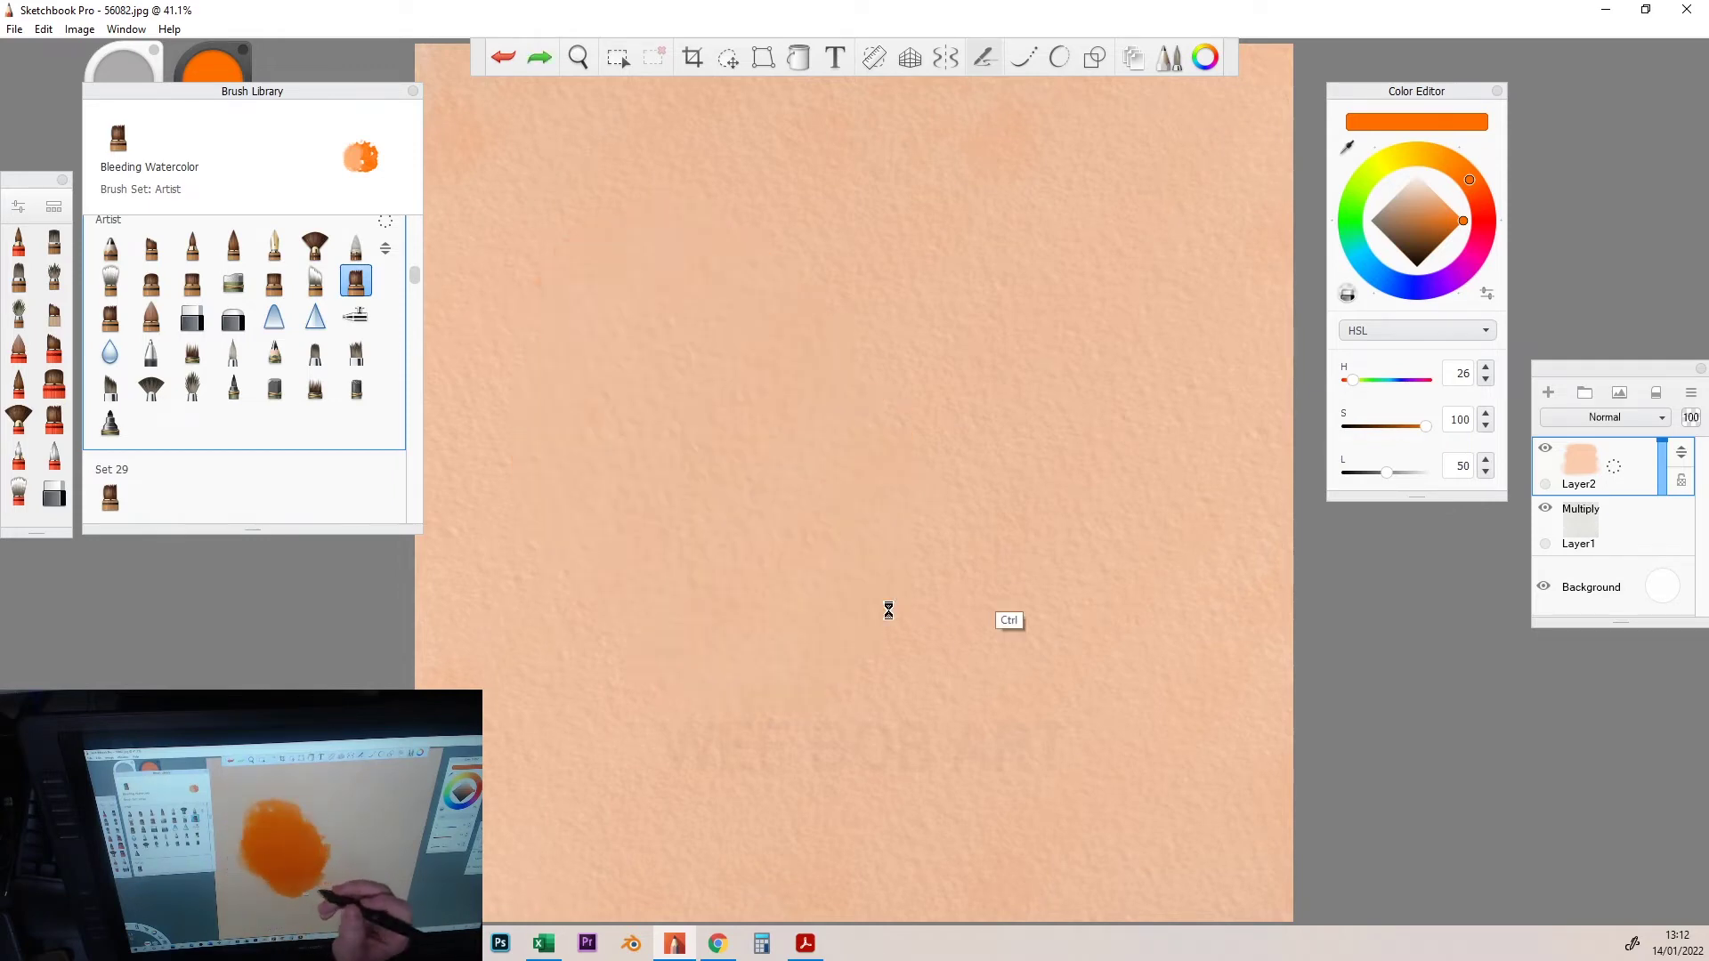
Move the Multiply layer above the wash, paint a lobed orange blob, then undo it.
{"action": "left_click", "coordinate": [1640, 528]}
{"action": "left_click_drag", "start_coordinate": [1683, 519], "coordinate": [1542, 460]}
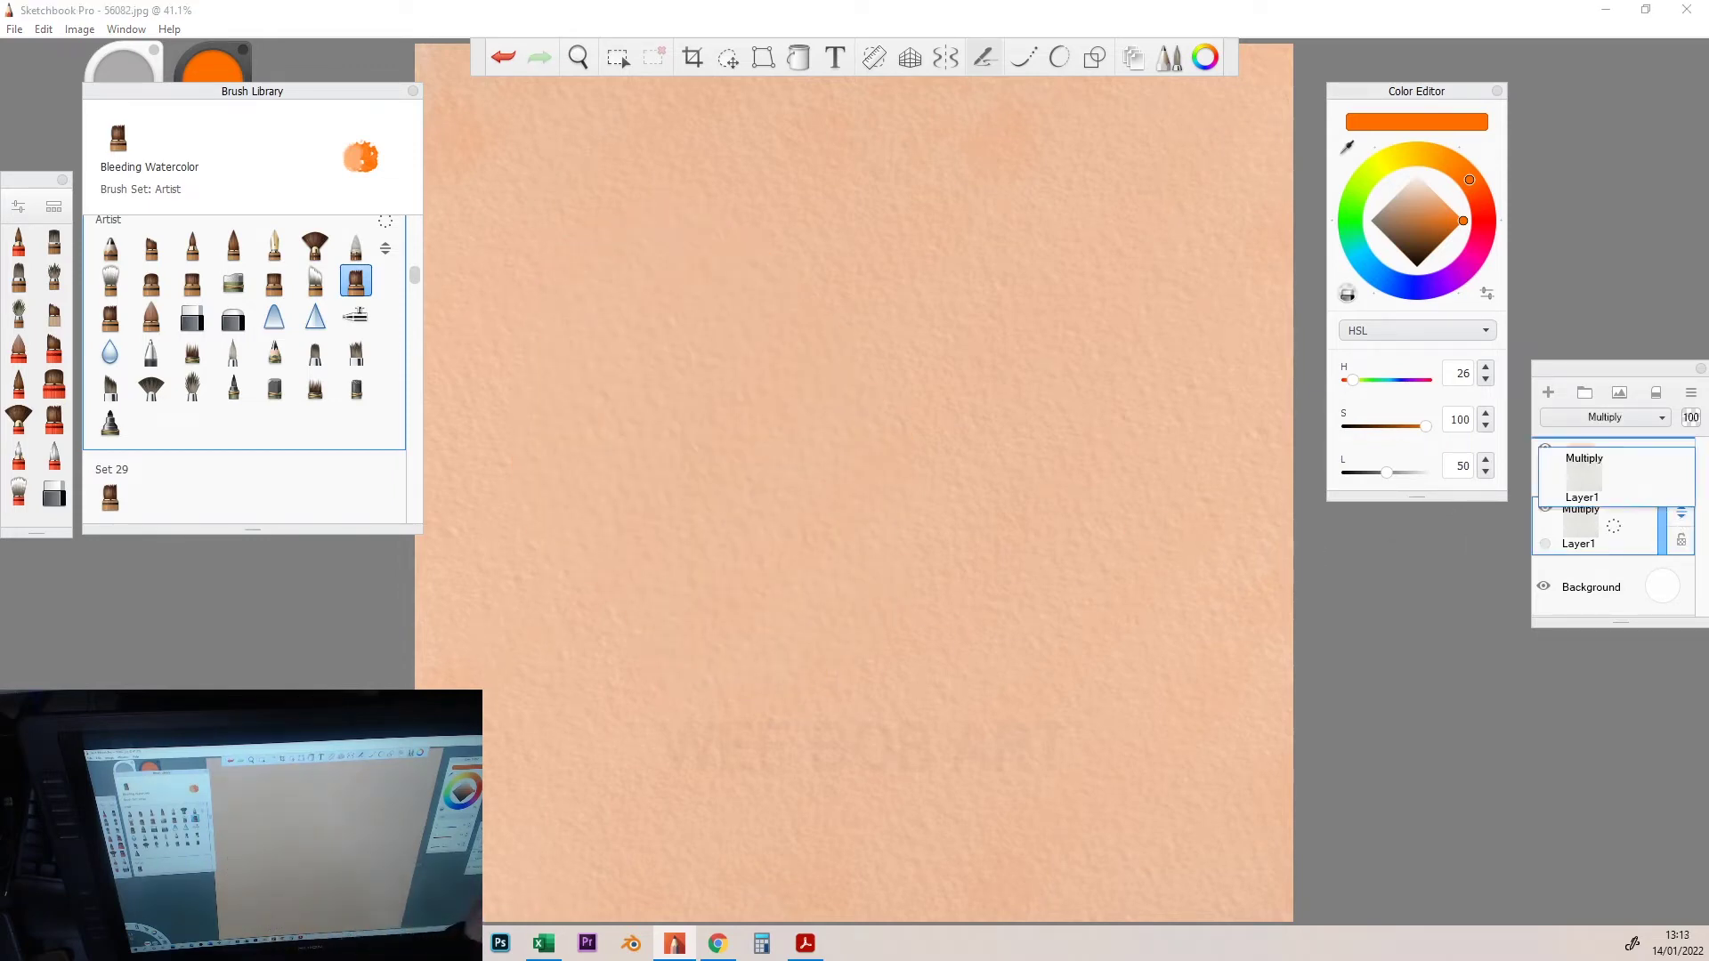
{"action": "mouse_move", "coordinate": [958, 437]}
{"action": "left_mouse_down"}
{"action": "mouse_move", "coordinate": [854, 441]}
{"action": "mouse_move", "coordinate": [916, 526]}
{"action": "left_mouse_up"}
{"action": "left_click", "coordinate": [1125, 566]}
{"action": "left_click_drag", "start_coordinate": [1117, 555], "coordinate": [881, 722]}
{"action": "key", "text": "ctrl+z"}
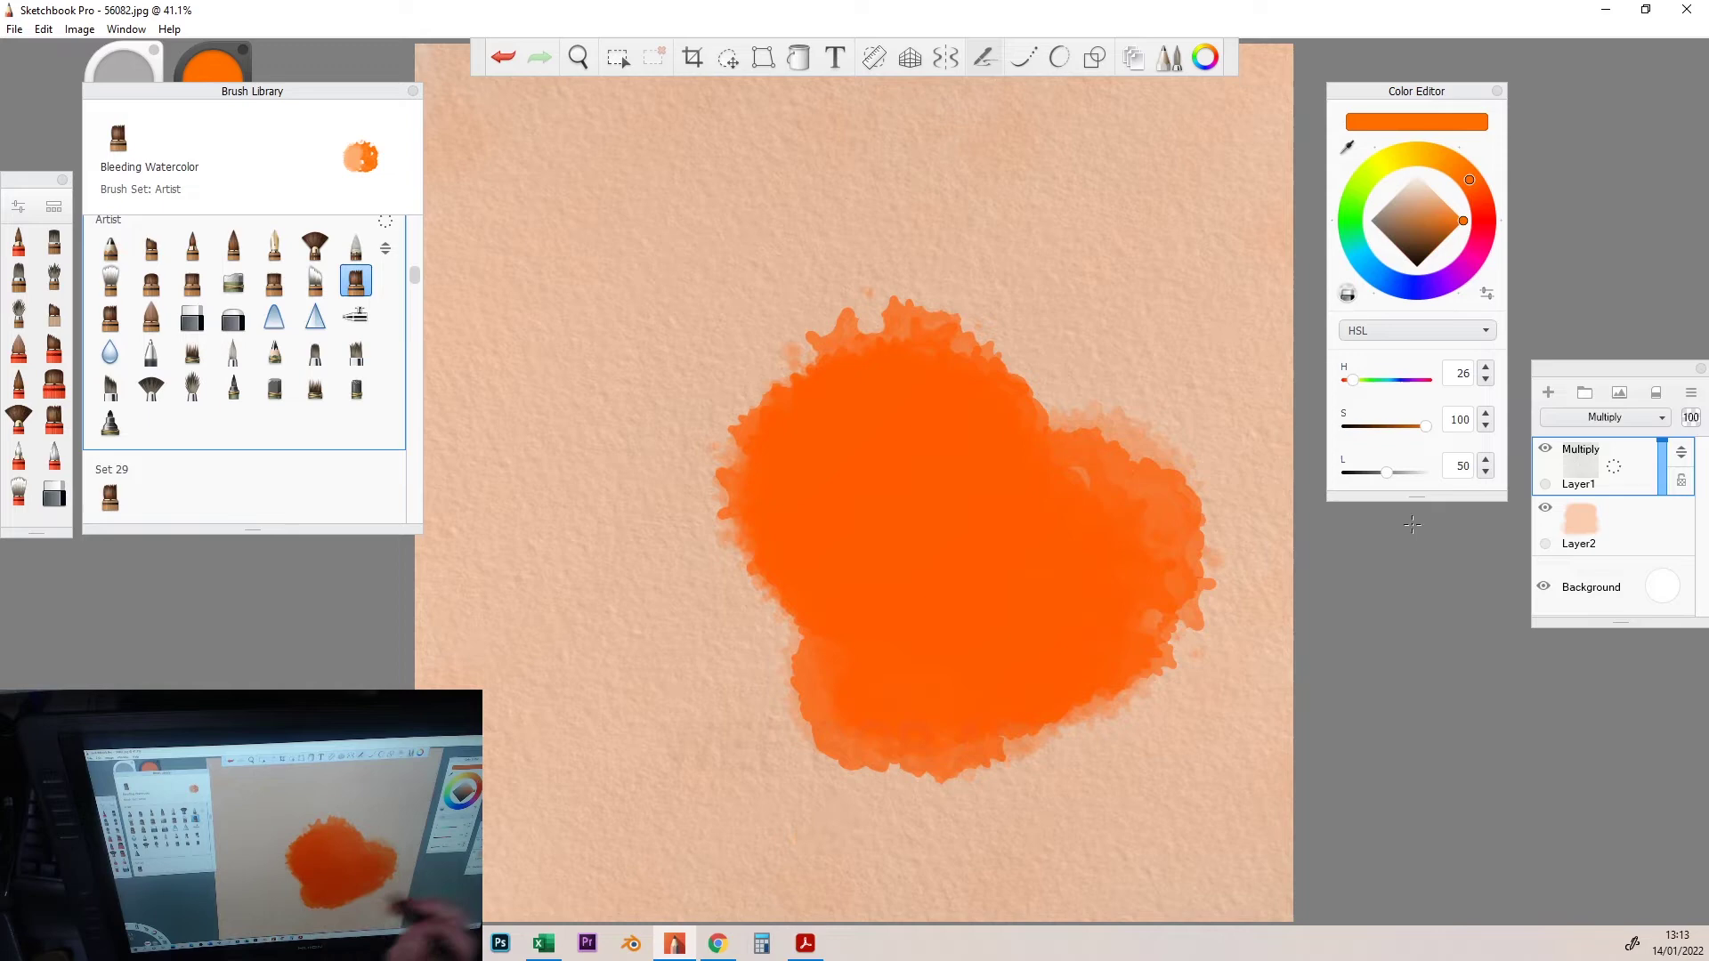
{"action": "key", "text": "ctrl+z"}
{"action": "key", "text": "ctrl+z"}
{"action": "key", "text": "ctrl+z"}
{"action": "key", "text": "ctrl+z"}
Repaint orange blobs and a red-orange stroke on the Multiply layer, then undo them.
{"action": "mouse_move", "coordinate": [961, 561]}
{"action": "left_mouse_down"}
{"action": "mouse_move", "coordinate": [1068, 441]}
{"action": "mouse_move", "coordinate": [802, 695]}
{"action": "left_mouse_up"}
{"action": "left_click", "coordinate": [834, 801]}
{"action": "key", "text": "ctrl+z"}
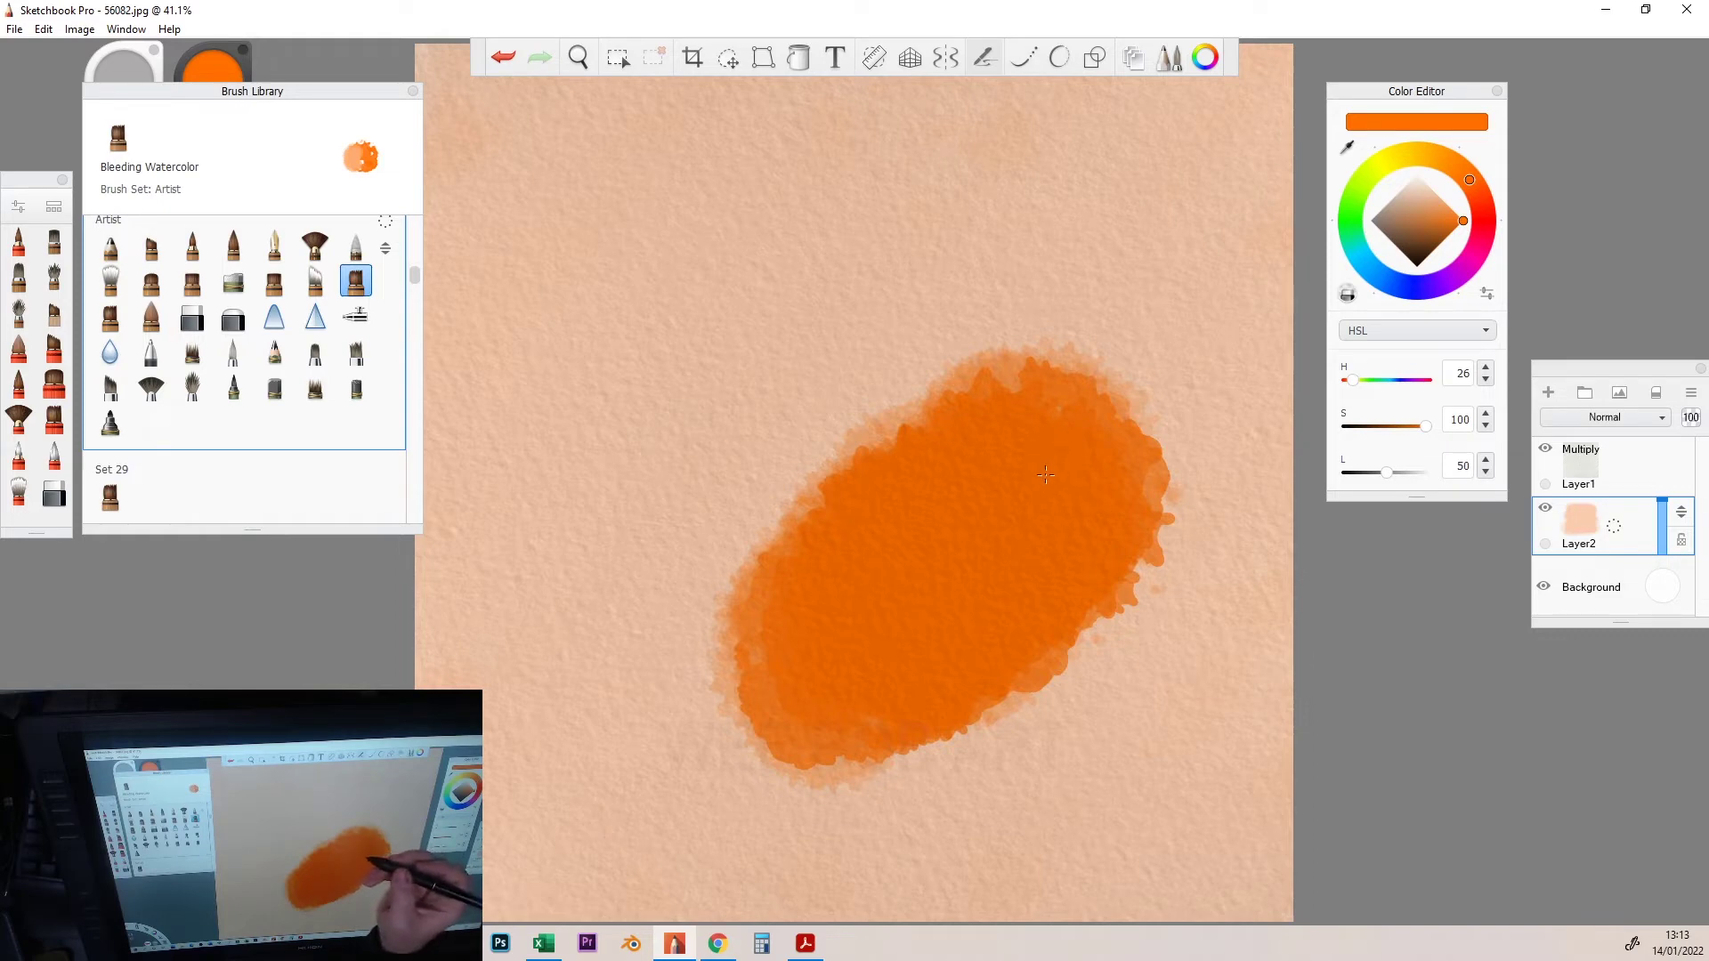
{"action": "left_click", "coordinate": [1135, 622]}
{"action": "key", "text": "ctrl+z"}
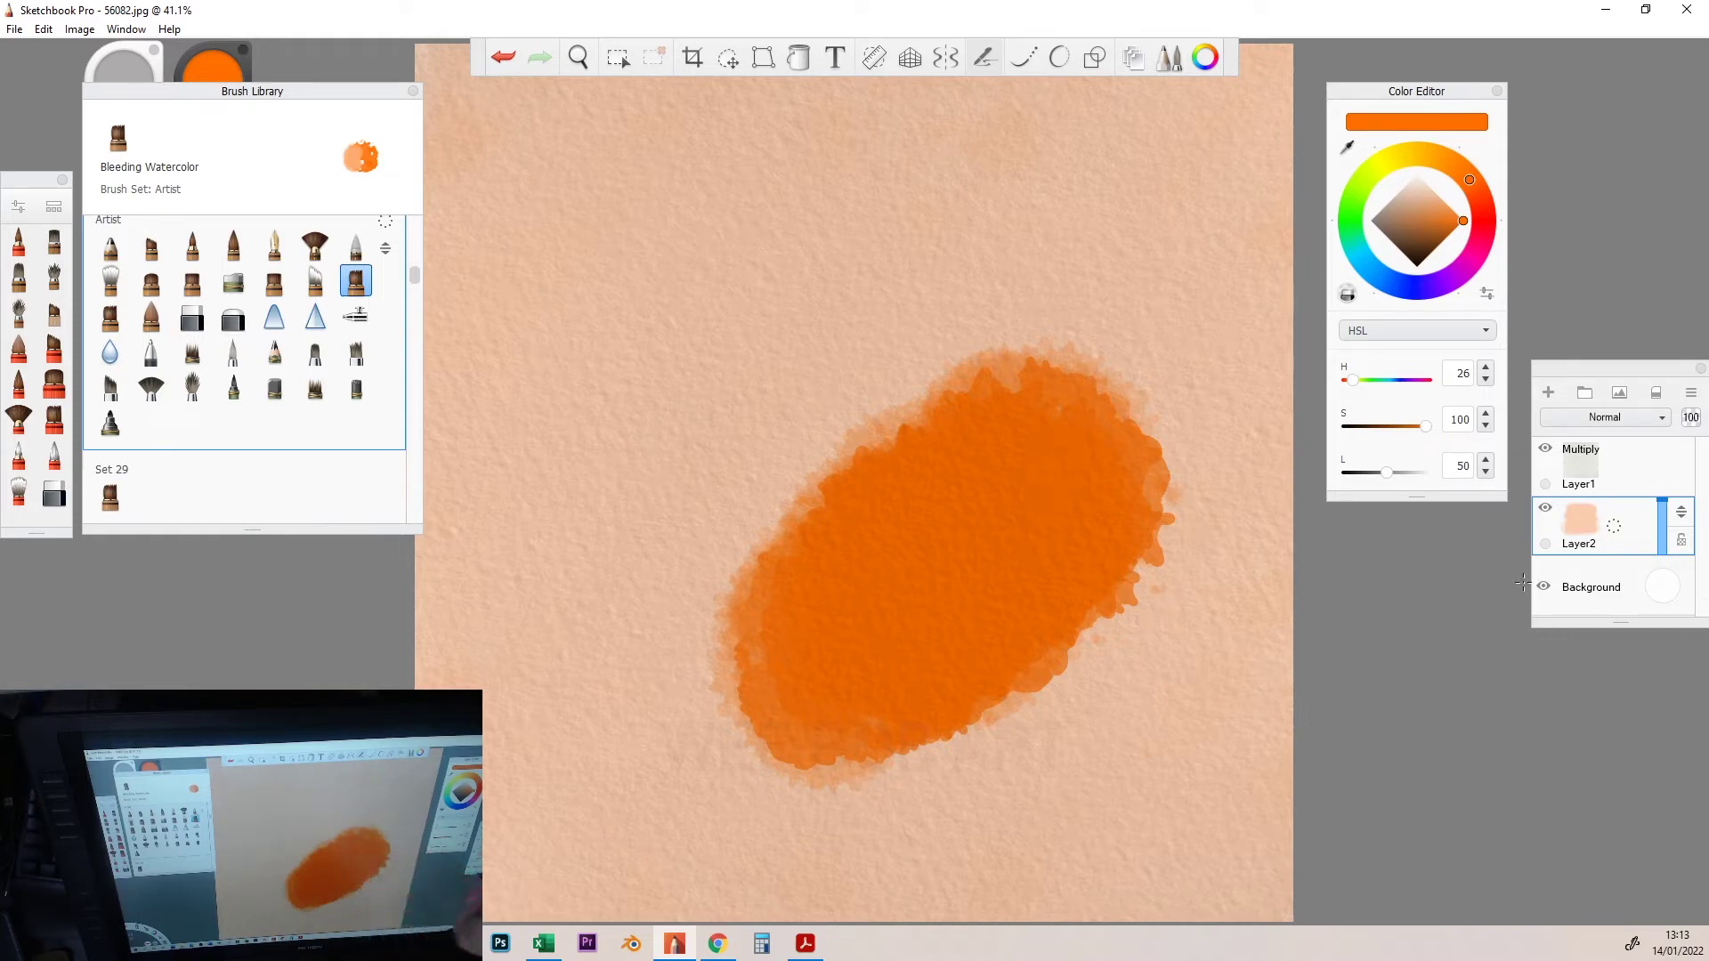
{"action": "left_click", "coordinate": [1579, 467]}
{"action": "left_click_drag", "start_coordinate": [1048, 407], "coordinate": [938, 650]}
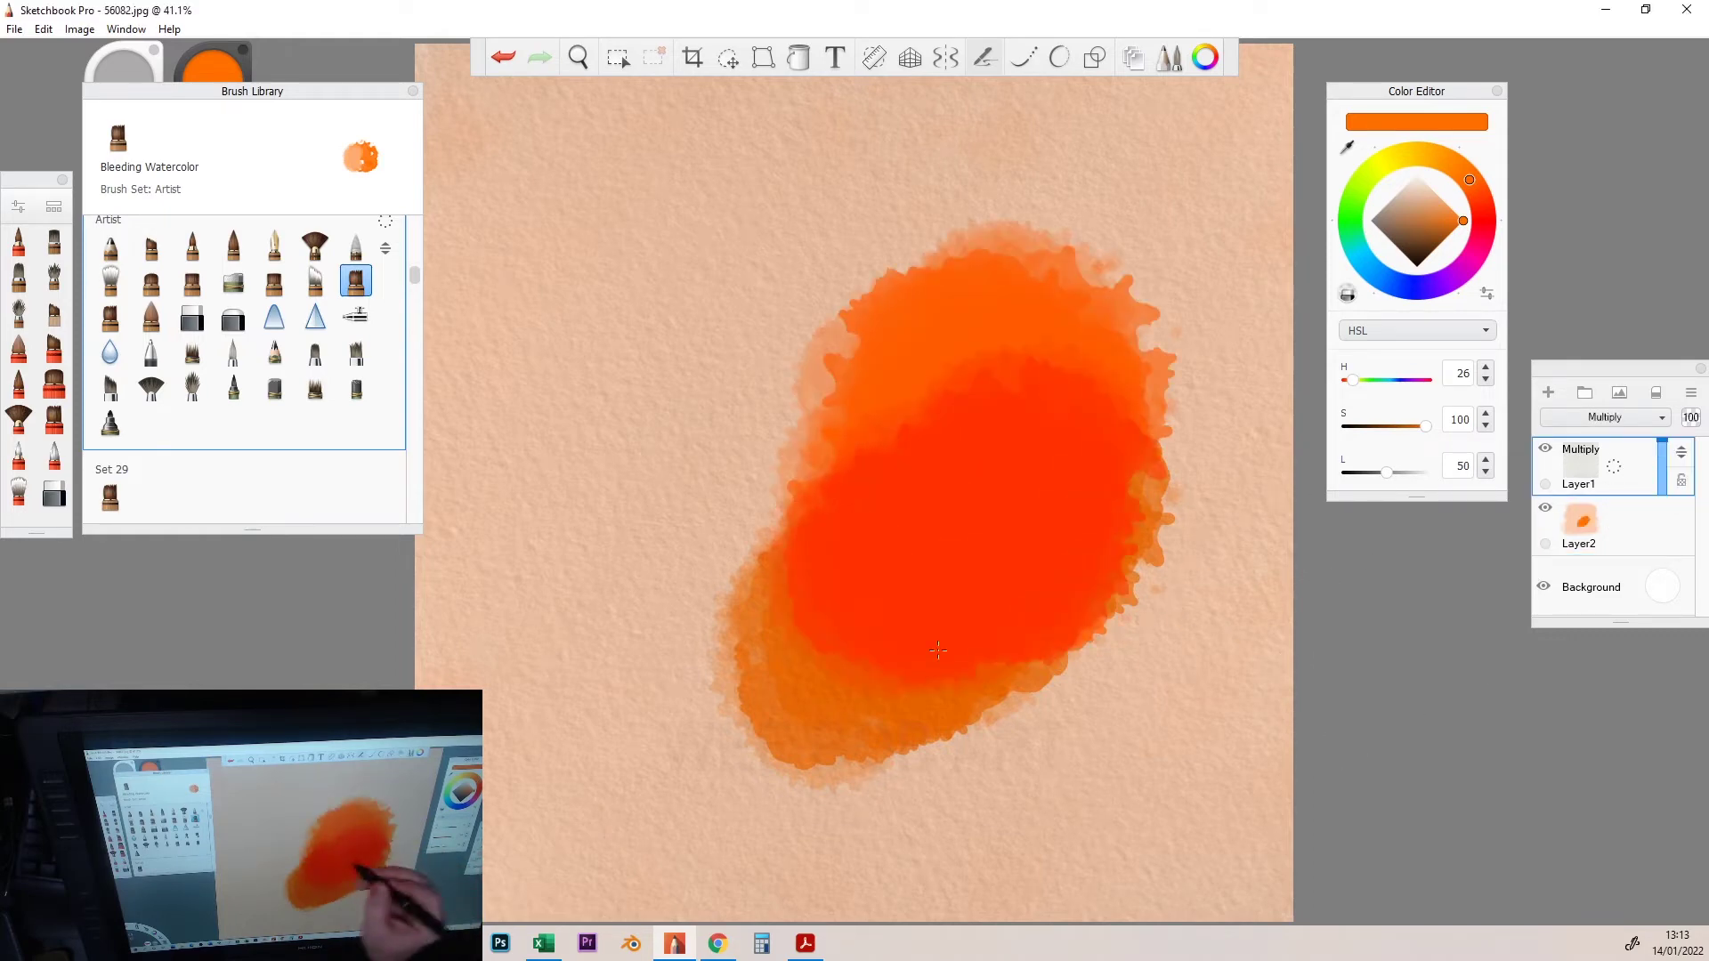
{"action": "left_click", "coordinate": [1020, 785]}
{"action": "key", "text": "ctrl+z"}
{"action": "key", "text": "ctrl+z"}
{"action": "key", "text": "ctrl+z"}
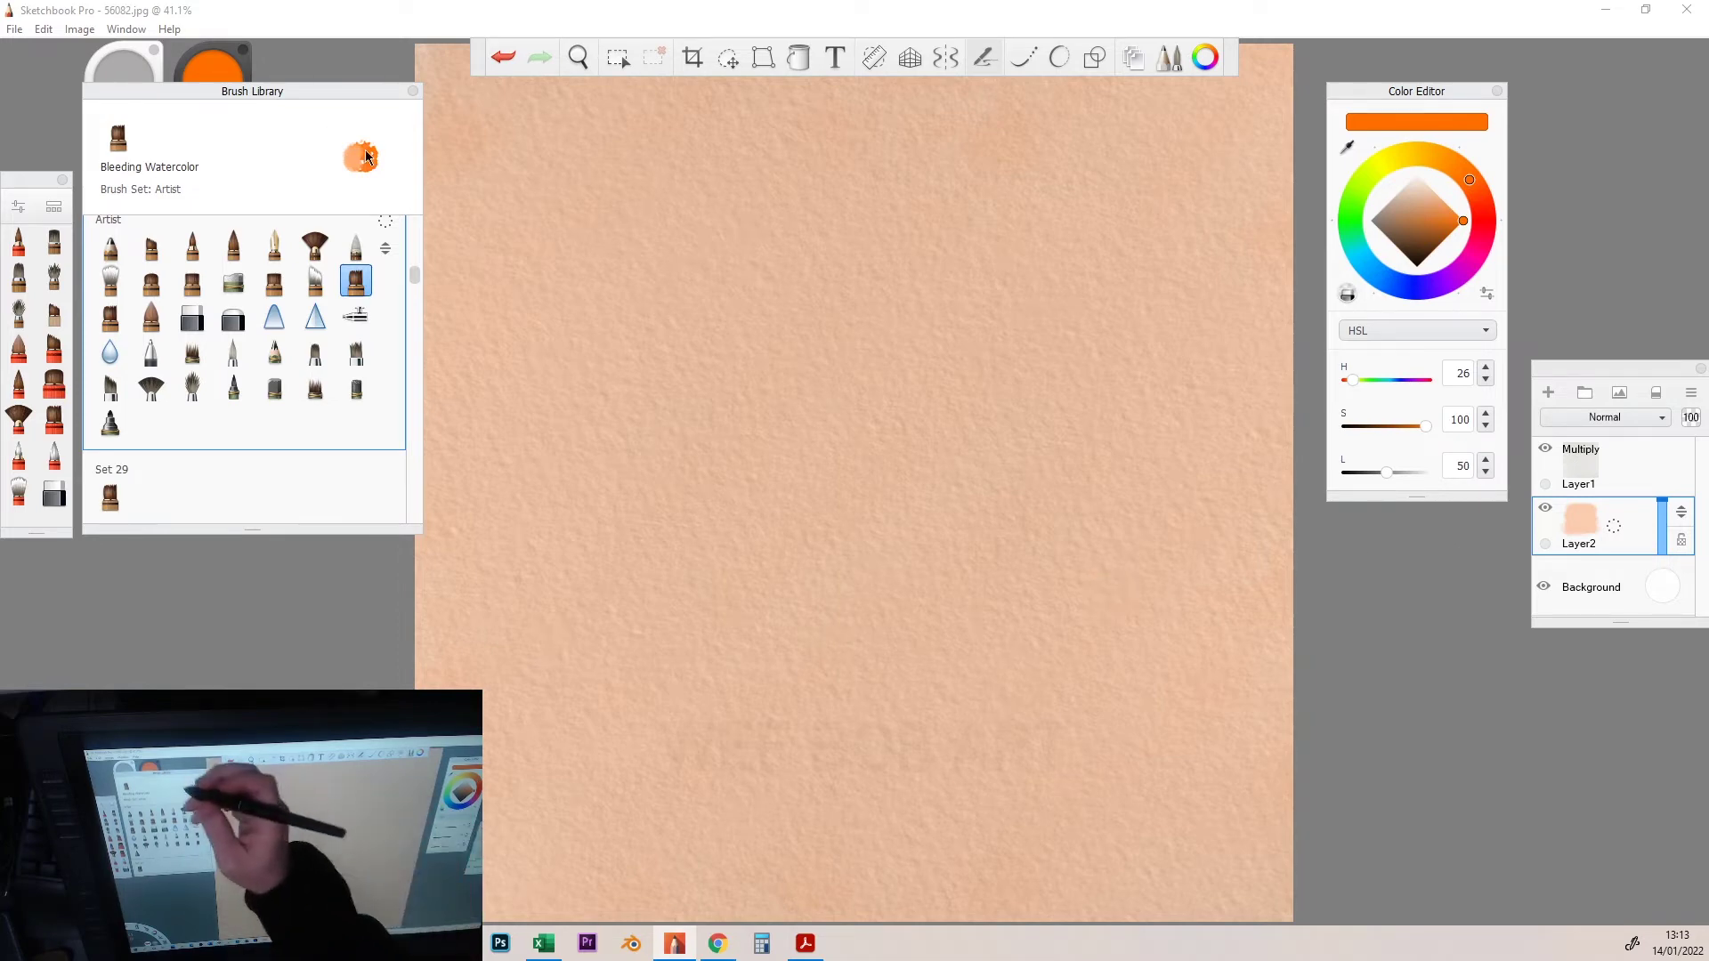
Duplicate Bleeding Watercolor into Set 30, dock the copy on the left toolbar, and paint an orange blot.
{"action": "left_click", "coordinate": [387, 224]}
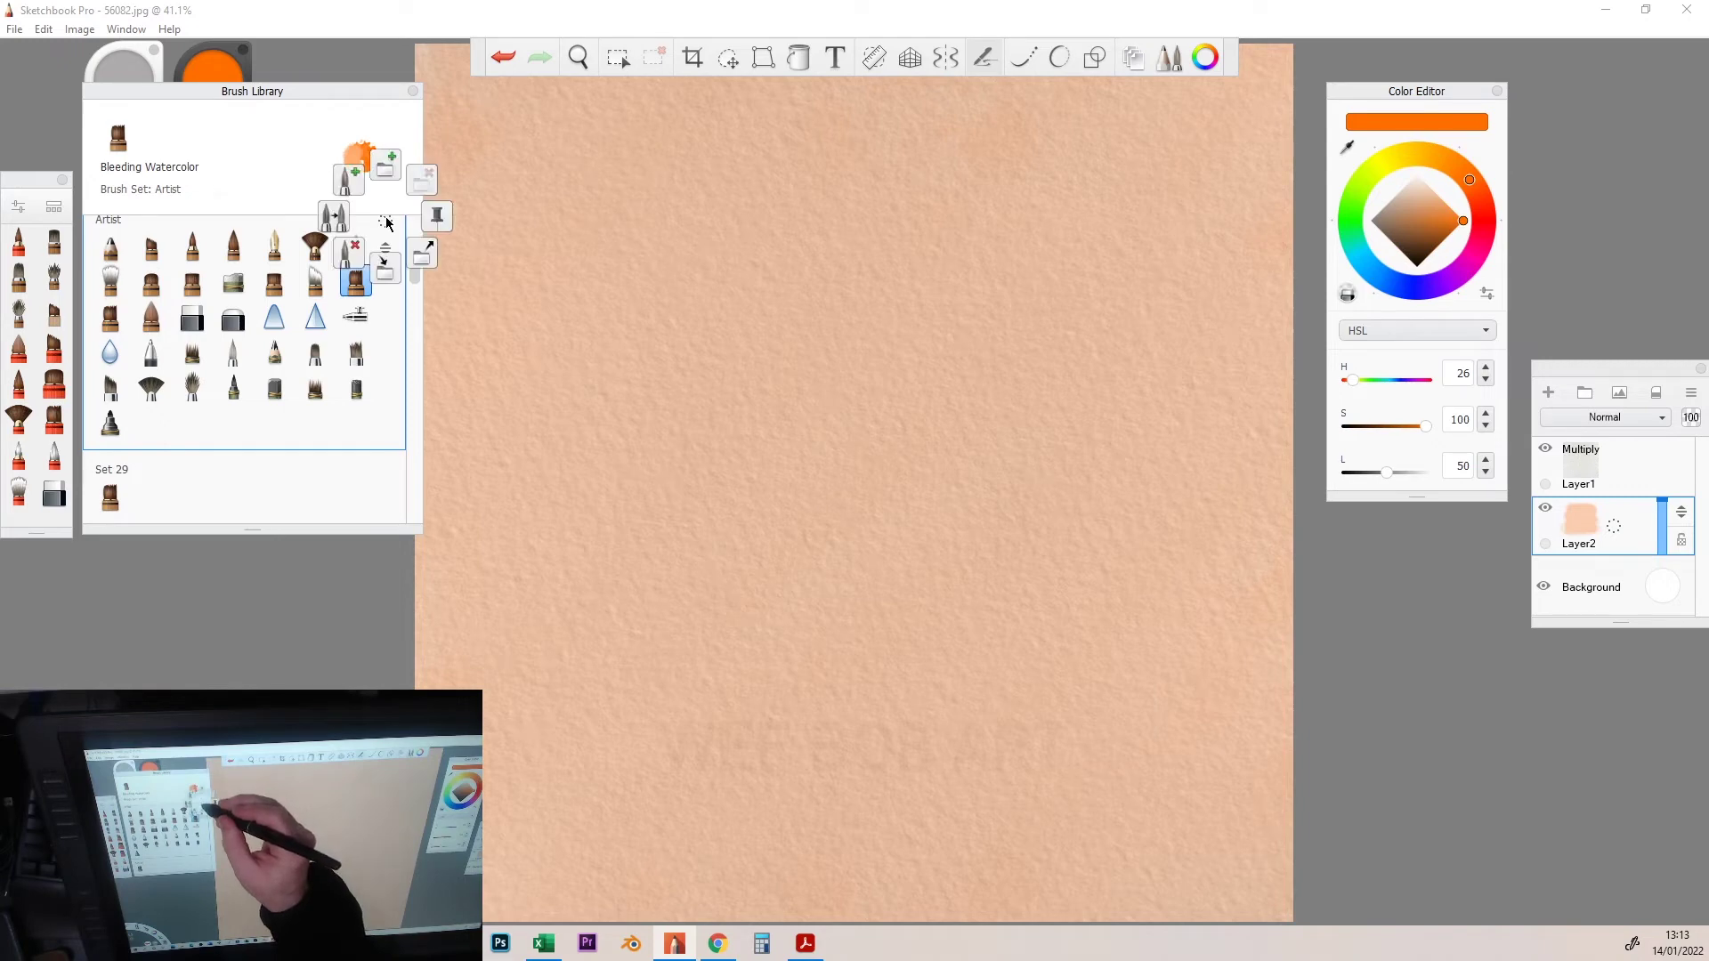
{"action": "left_click", "coordinate": [386, 224]}
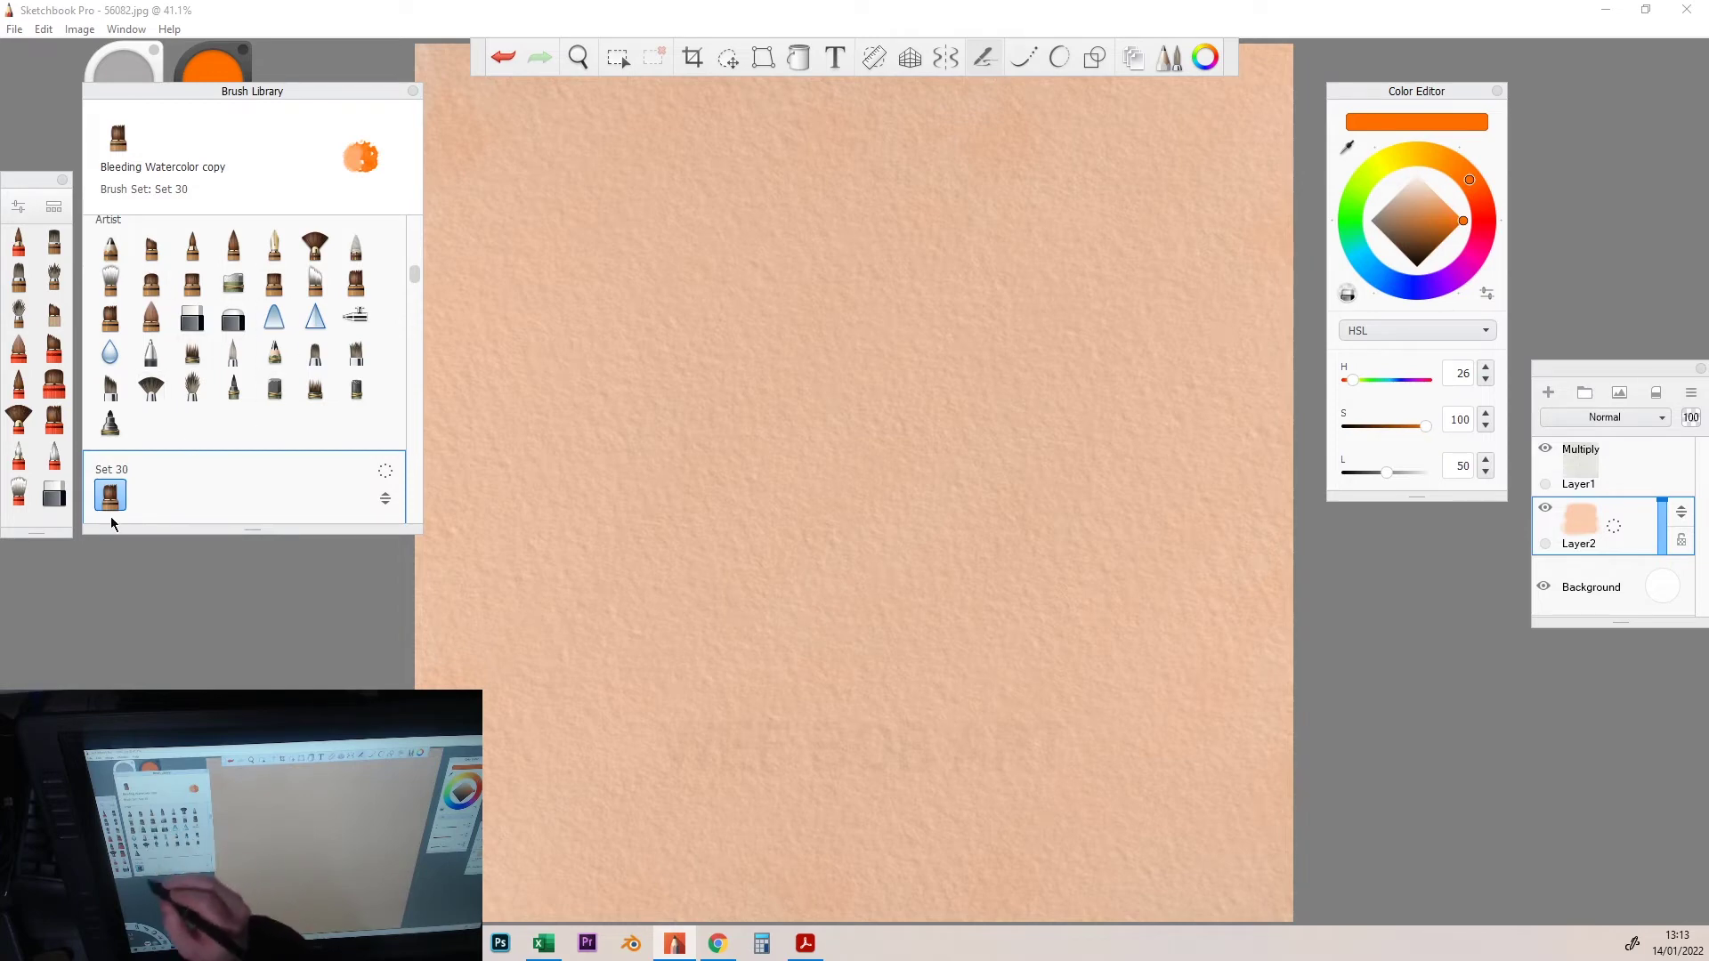
{"action": "left_click_drag", "start_coordinate": [110, 495], "coordinate": [19, 521]}
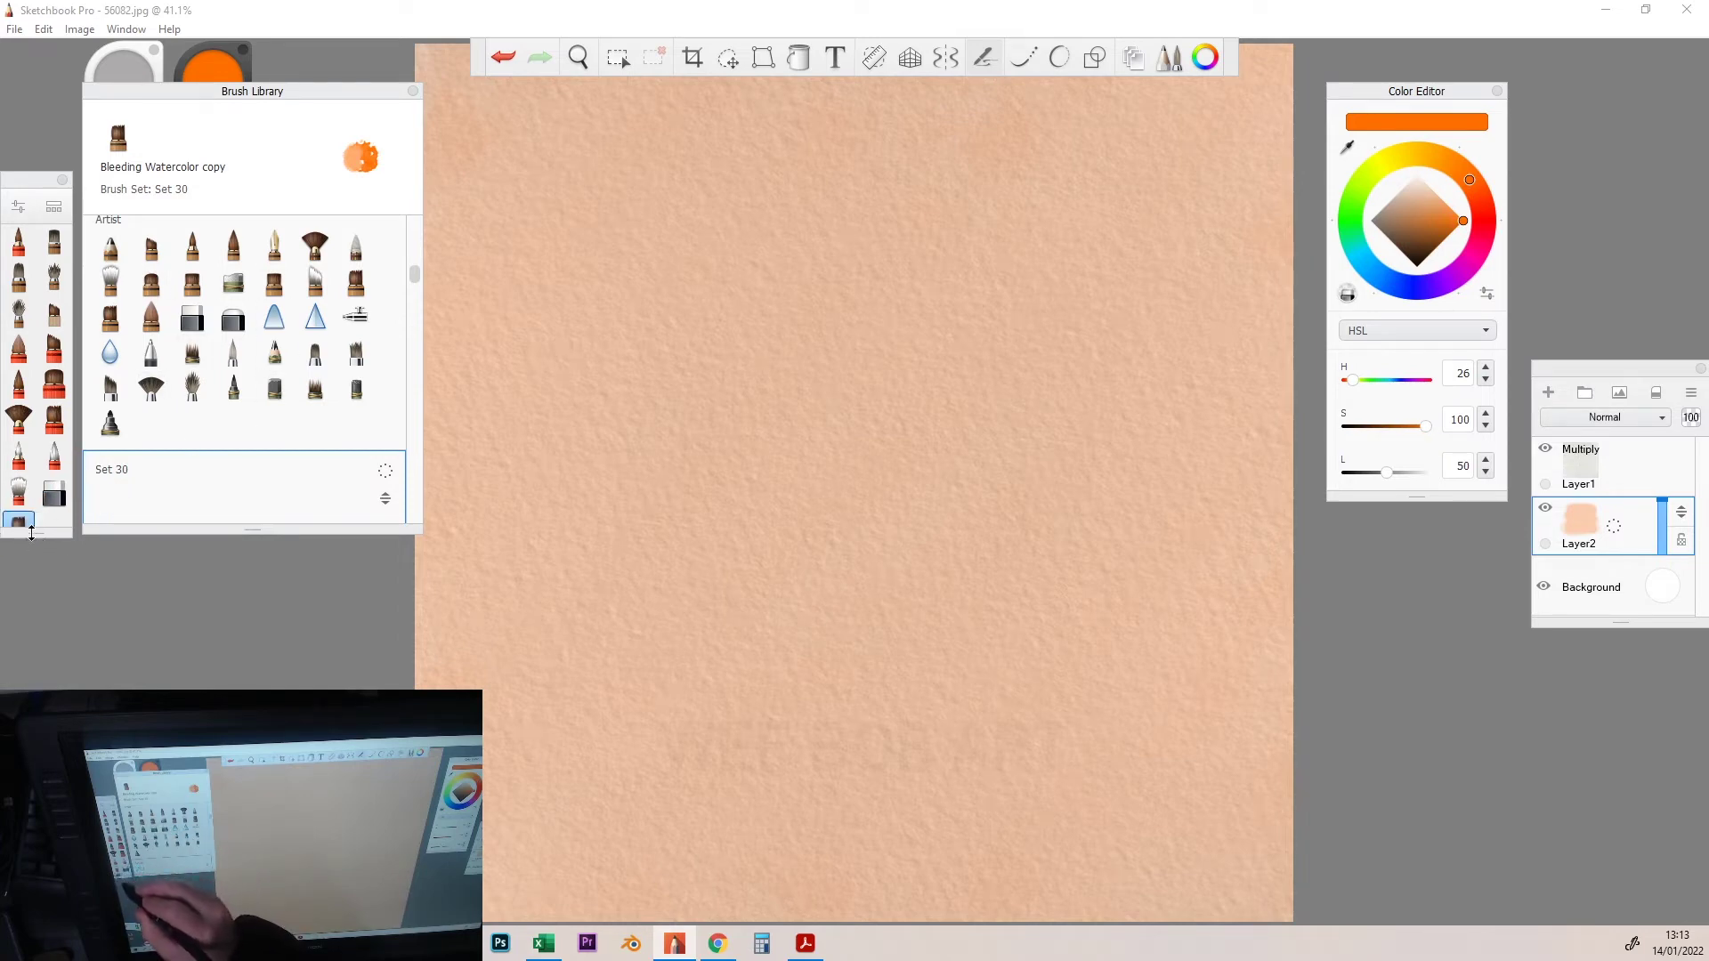
{"action": "mouse_move", "coordinate": [724, 503]}
{"action": "left_mouse_down"}
{"action": "mouse_move", "coordinate": [722, 460]}
{"action": "mouse_move", "coordinate": [761, 494]}
{"action": "mouse_move", "coordinate": [1096, 549]}
{"action": "left_mouse_up"}
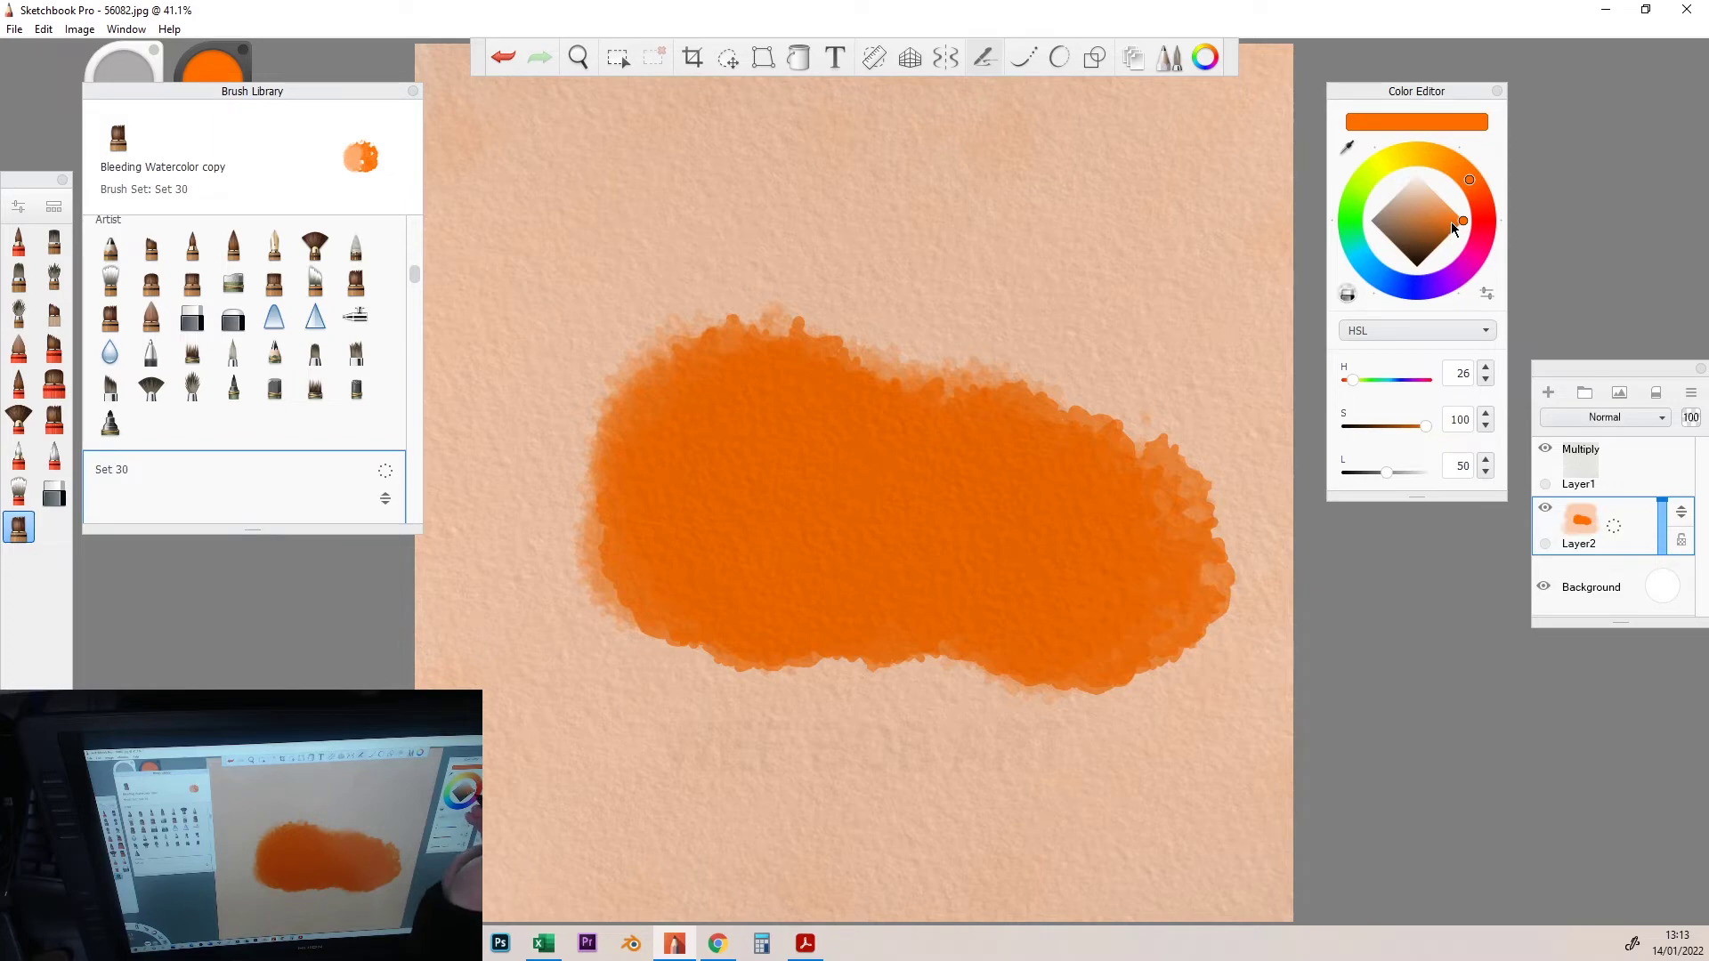
Mix a muted green (H107 S18 L45) and paint dark green strokes across the bottom strip.
{"action": "left_click_drag", "start_coordinate": [1414, 241], "coordinate": [1426, 228]}
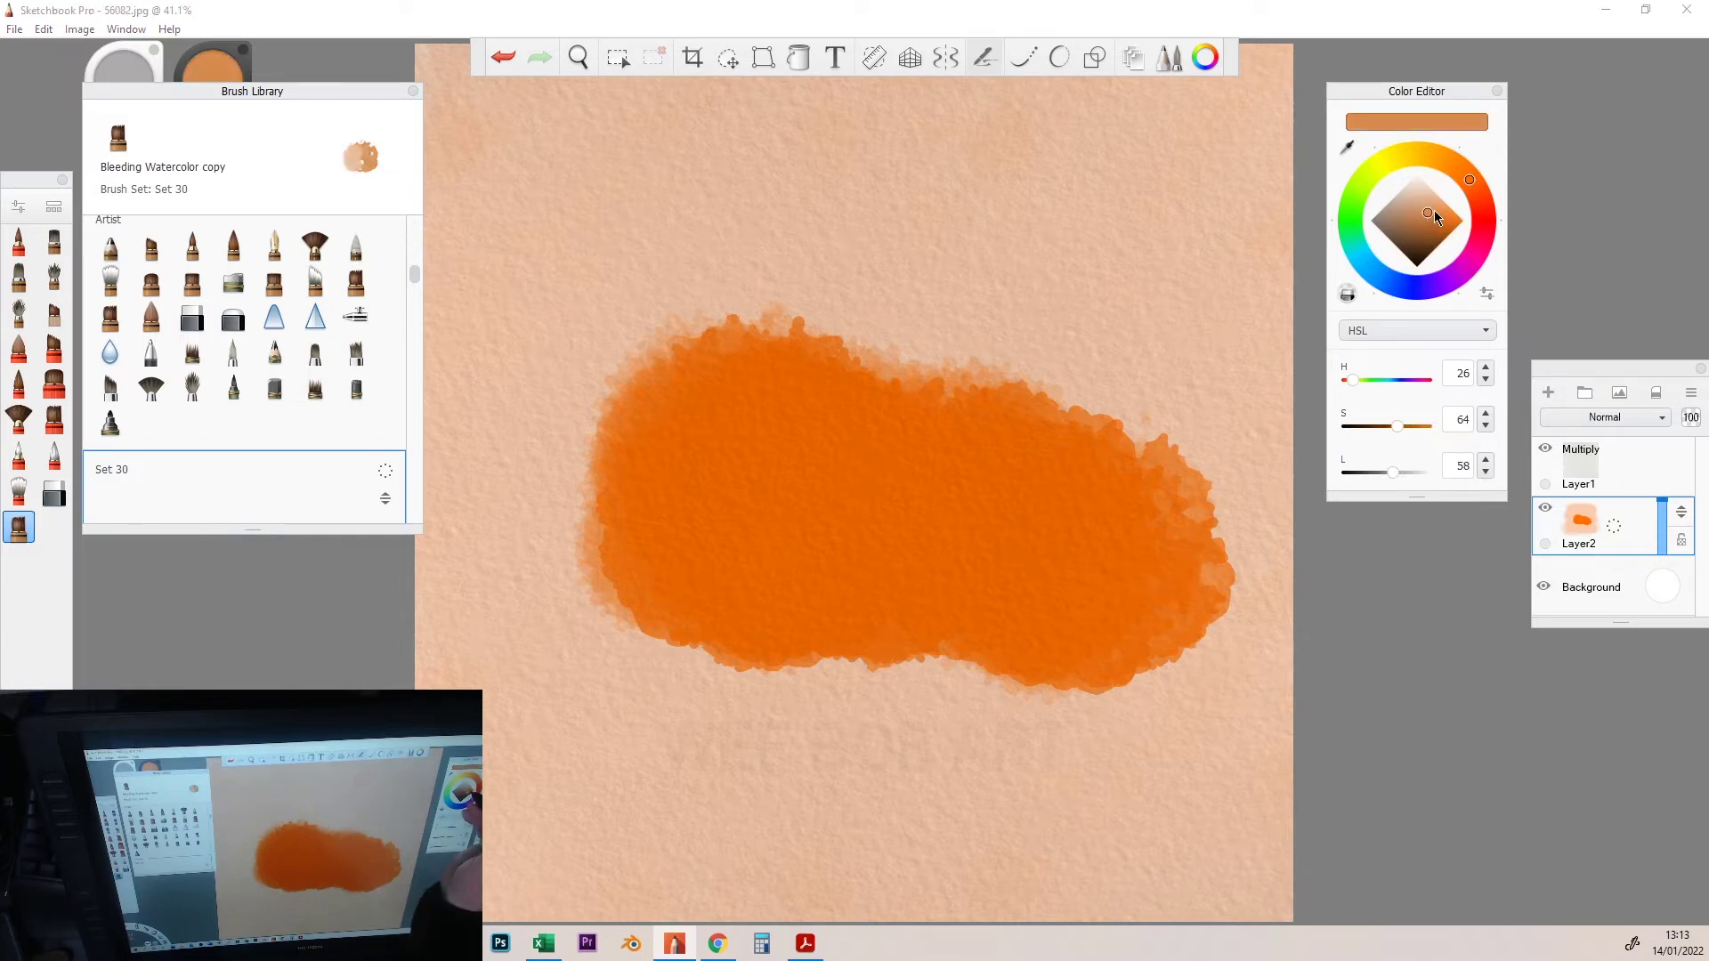
{"action": "left_click", "coordinate": [1472, 185]}
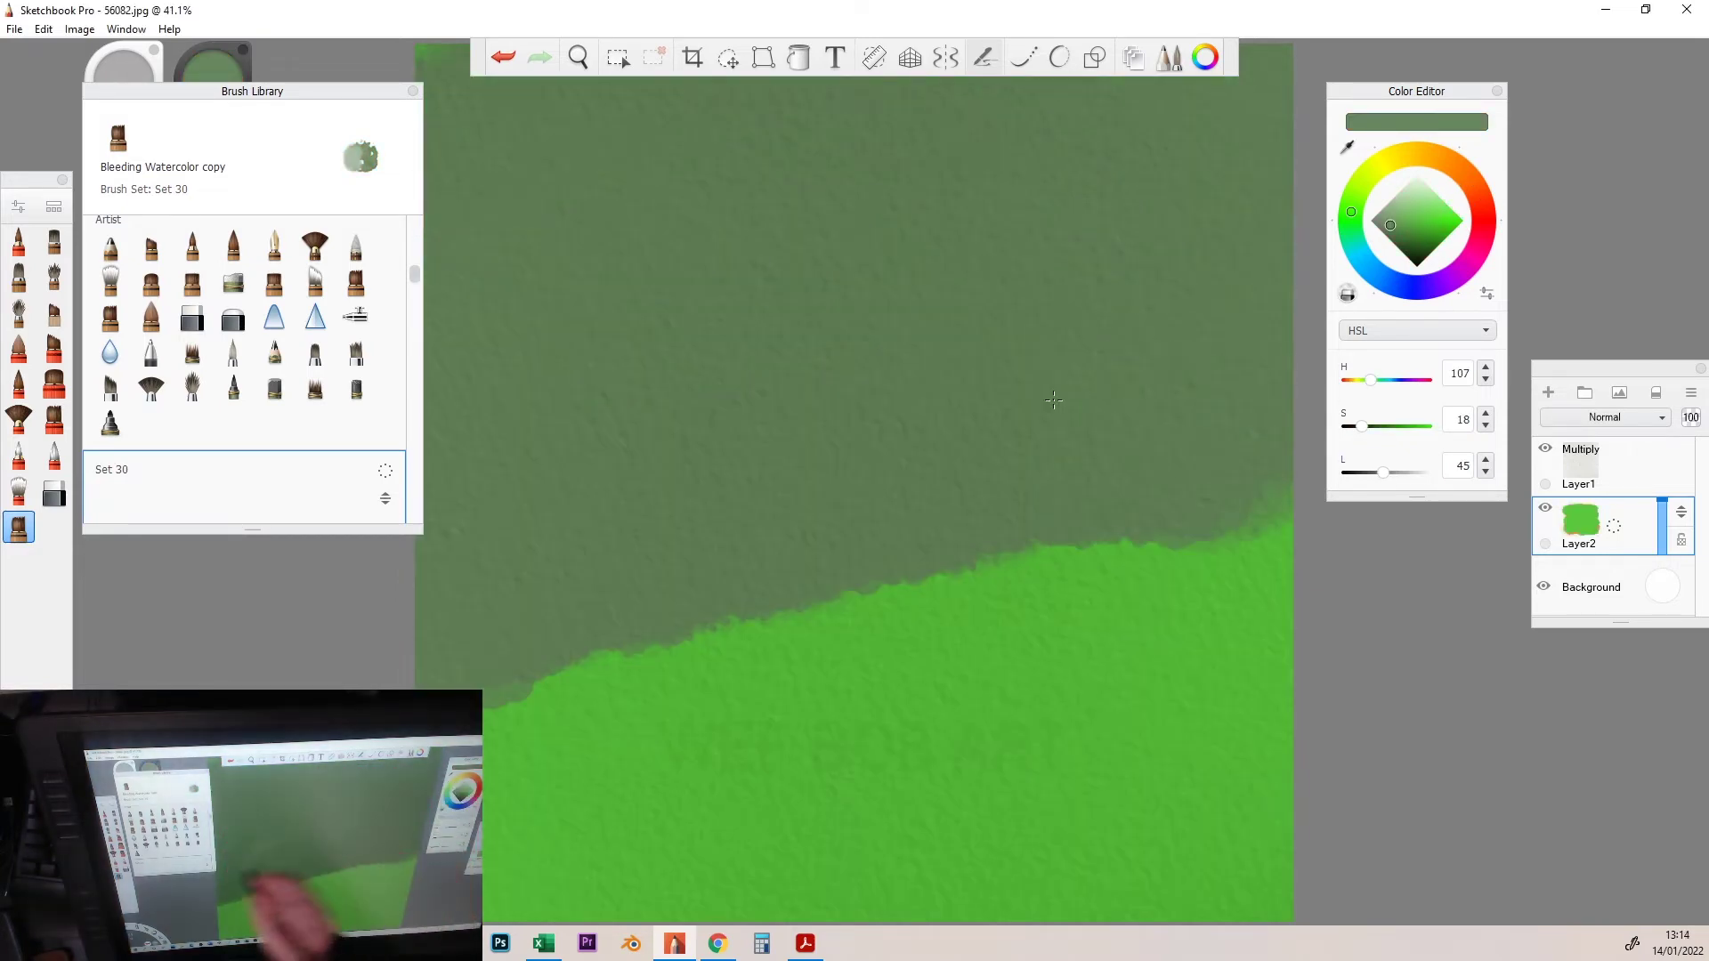
{"action": "left_click_drag", "start_coordinate": [494, 882], "coordinate": [793, 816]}
{"action": "left_click_drag", "start_coordinate": [1031, 896], "coordinate": [1293, 879]}
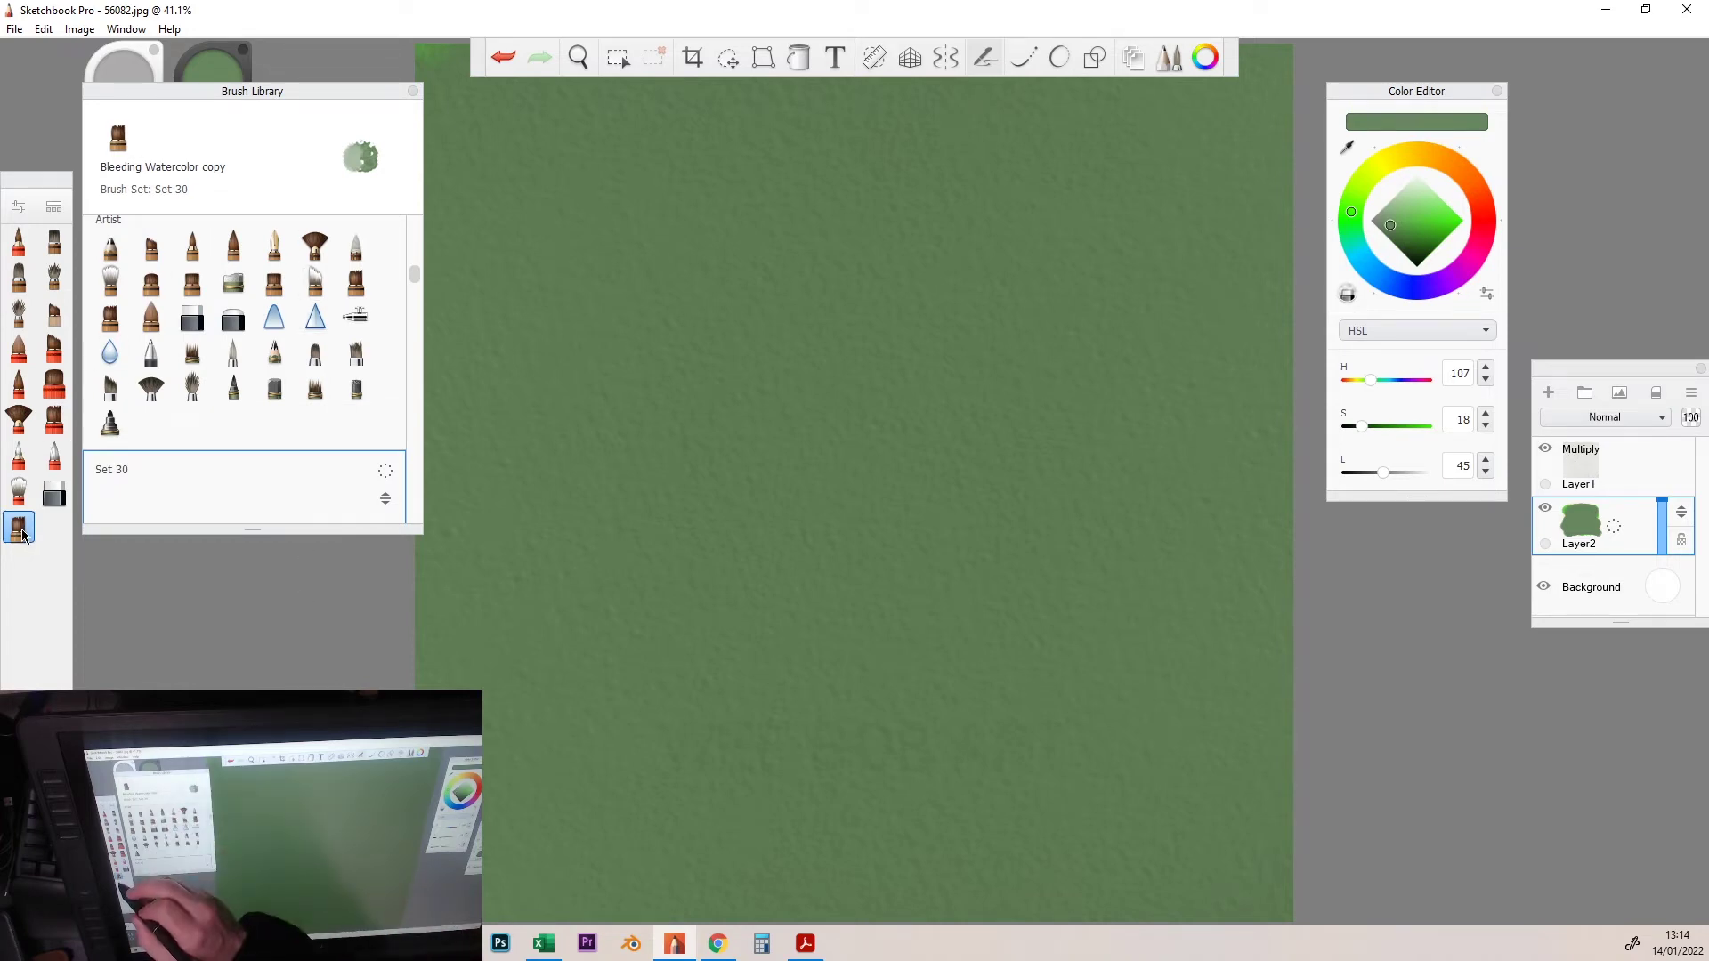
Change the copied Bleeding Watercolor brush's type to Synthetic Paint in Brush Properties.
{"action": "left_click", "coordinate": [54, 205]}
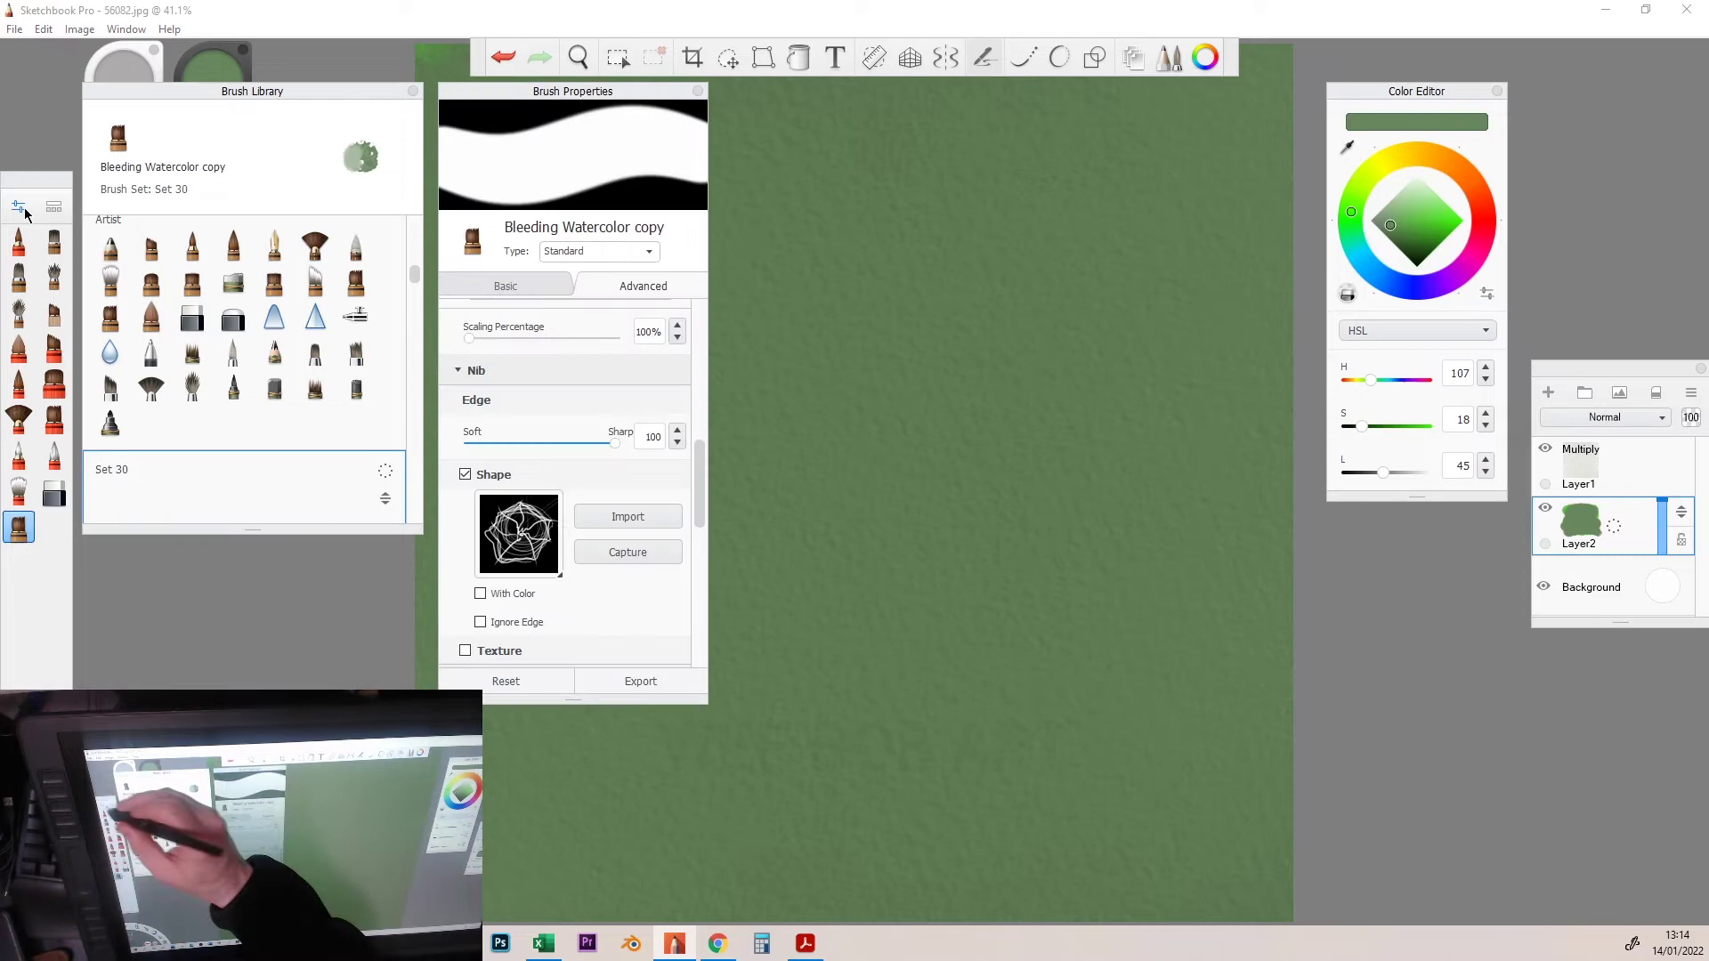
{"action": "left_click", "coordinate": [598, 252]}
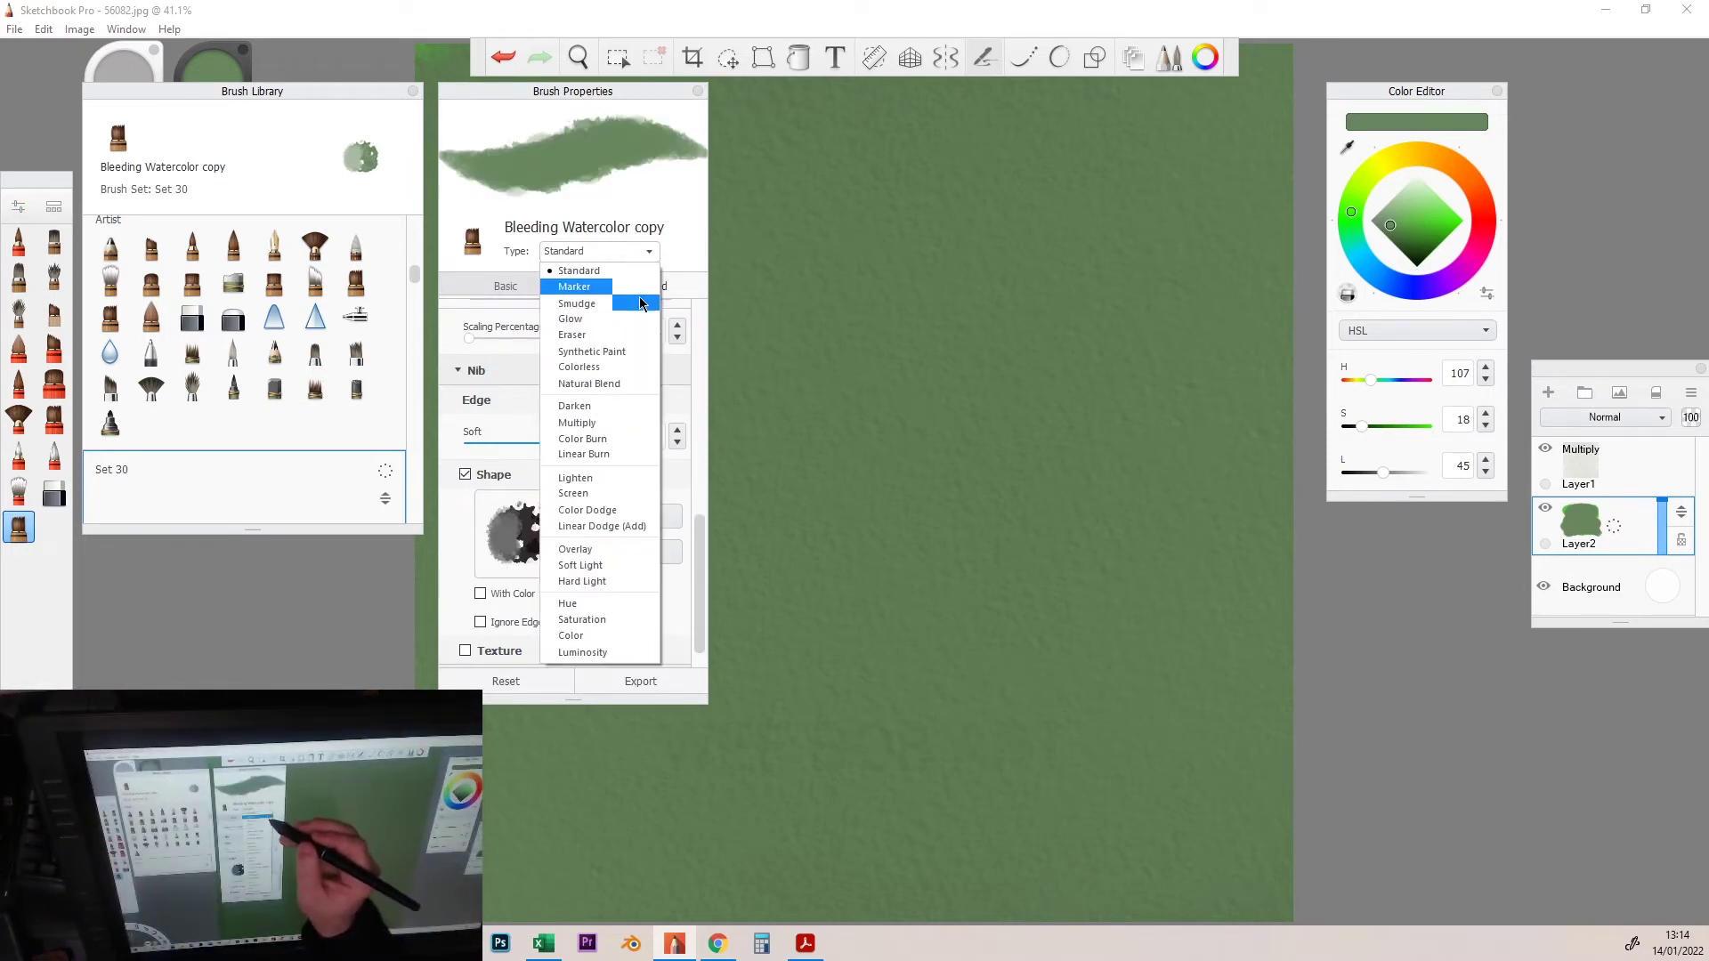
{"action": "left_click", "coordinate": [518, 562]}
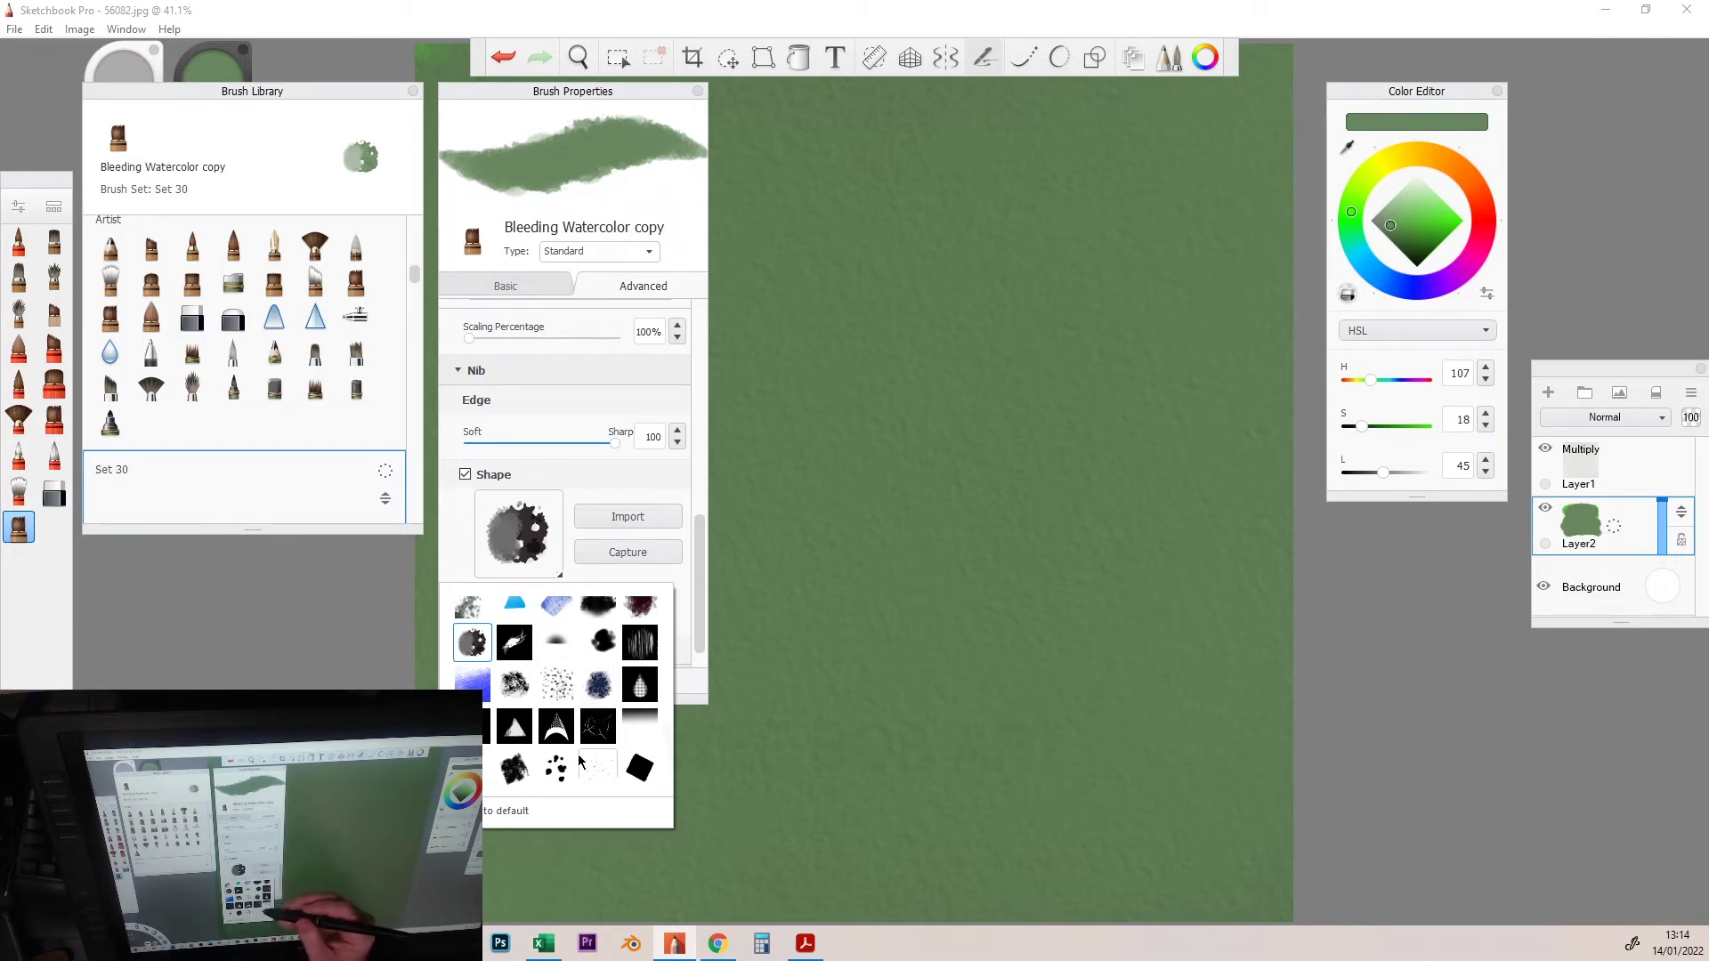
{"action": "left_click", "coordinate": [592, 253]}
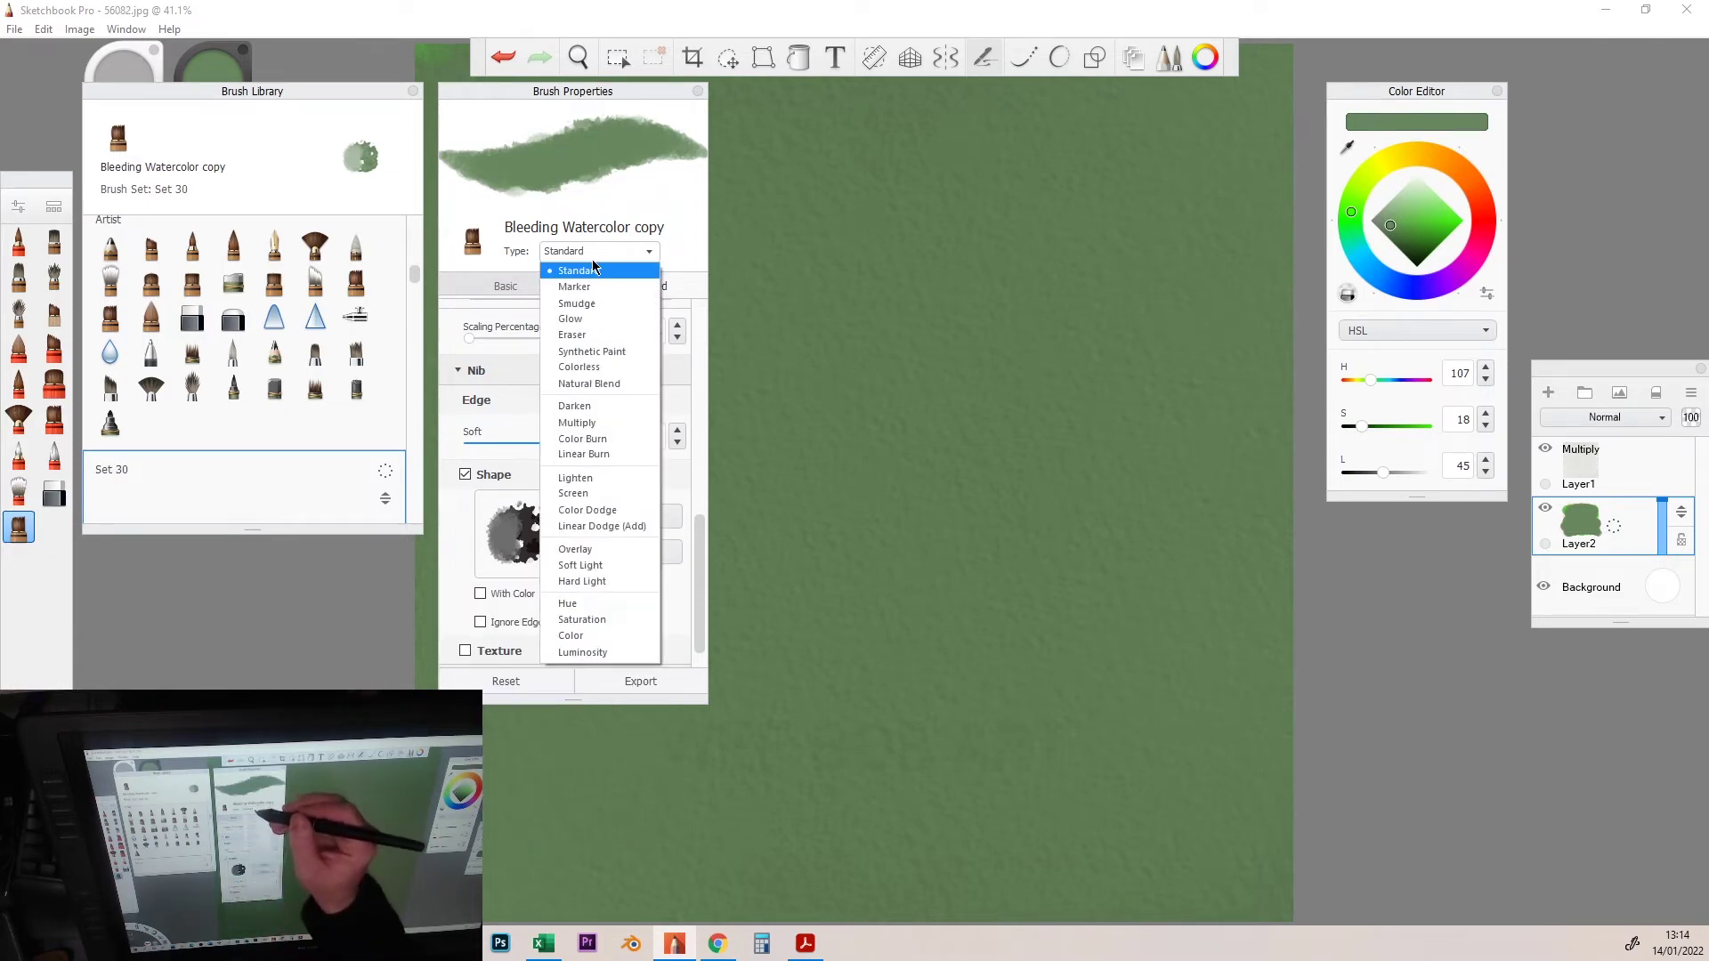
{"action": "left_click", "coordinate": [623, 352]}
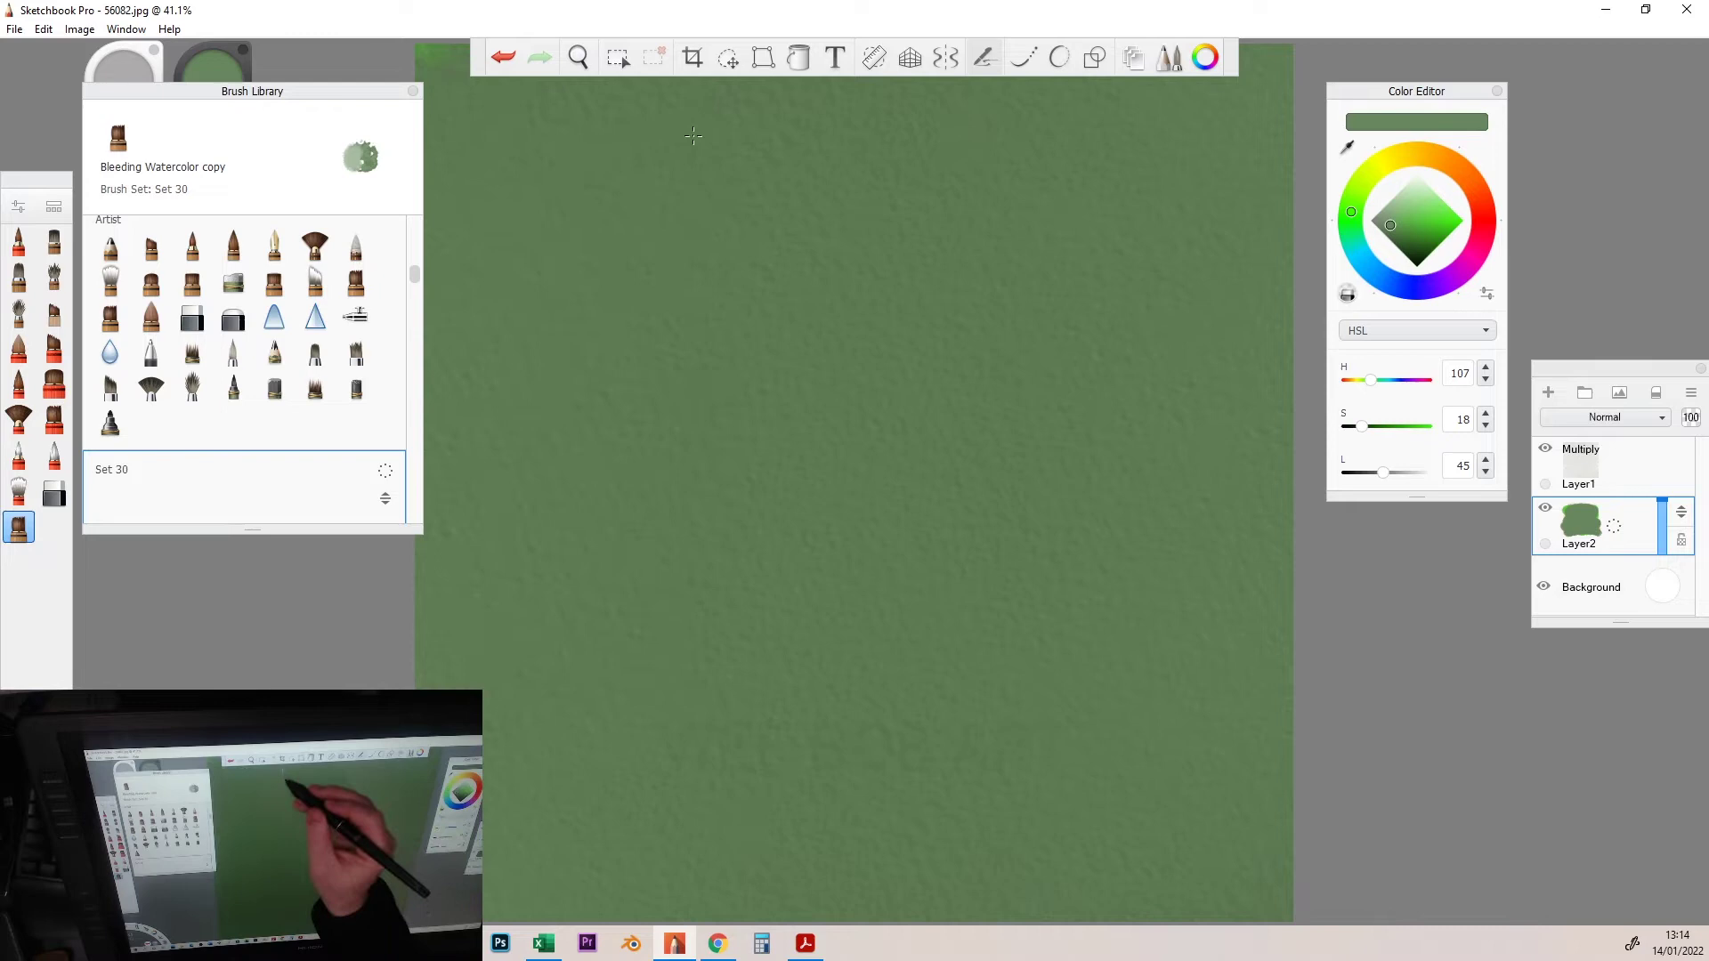
Wipe the whole green wash with the Manga Hard Eraser, then reselect the watercolour copy.
{"action": "left_click", "coordinate": [54, 493]}
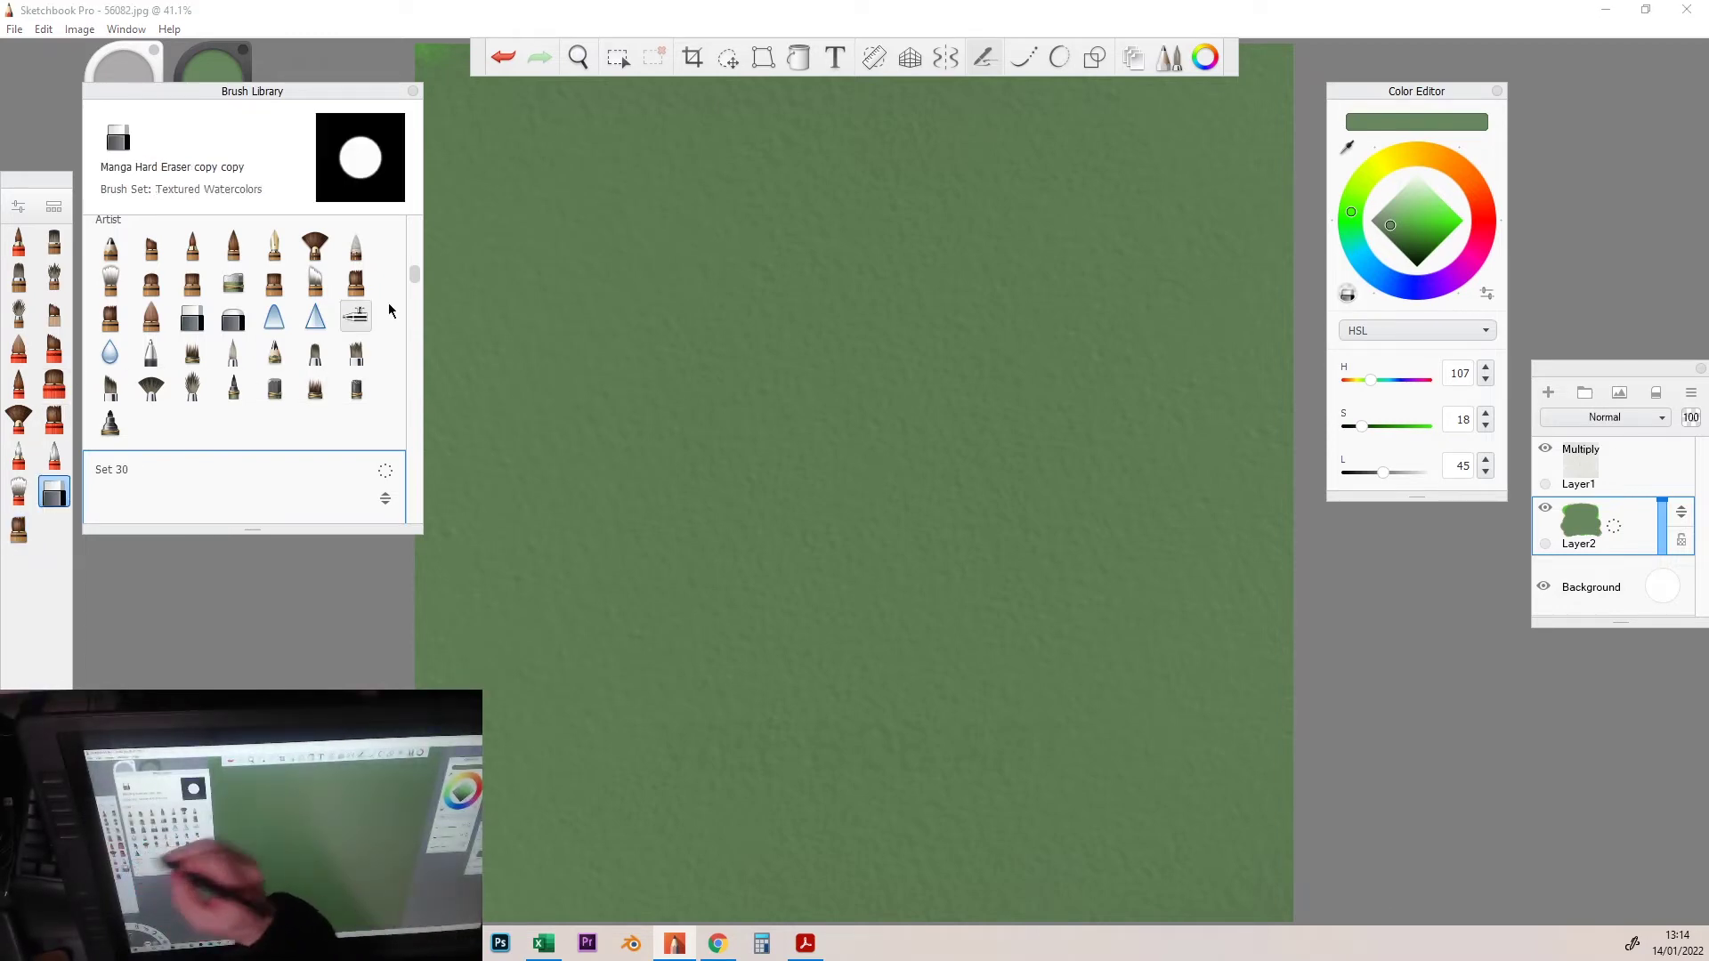
{"action": "left_click_drag", "start_coordinate": [482, 215], "coordinate": [478, 188]}
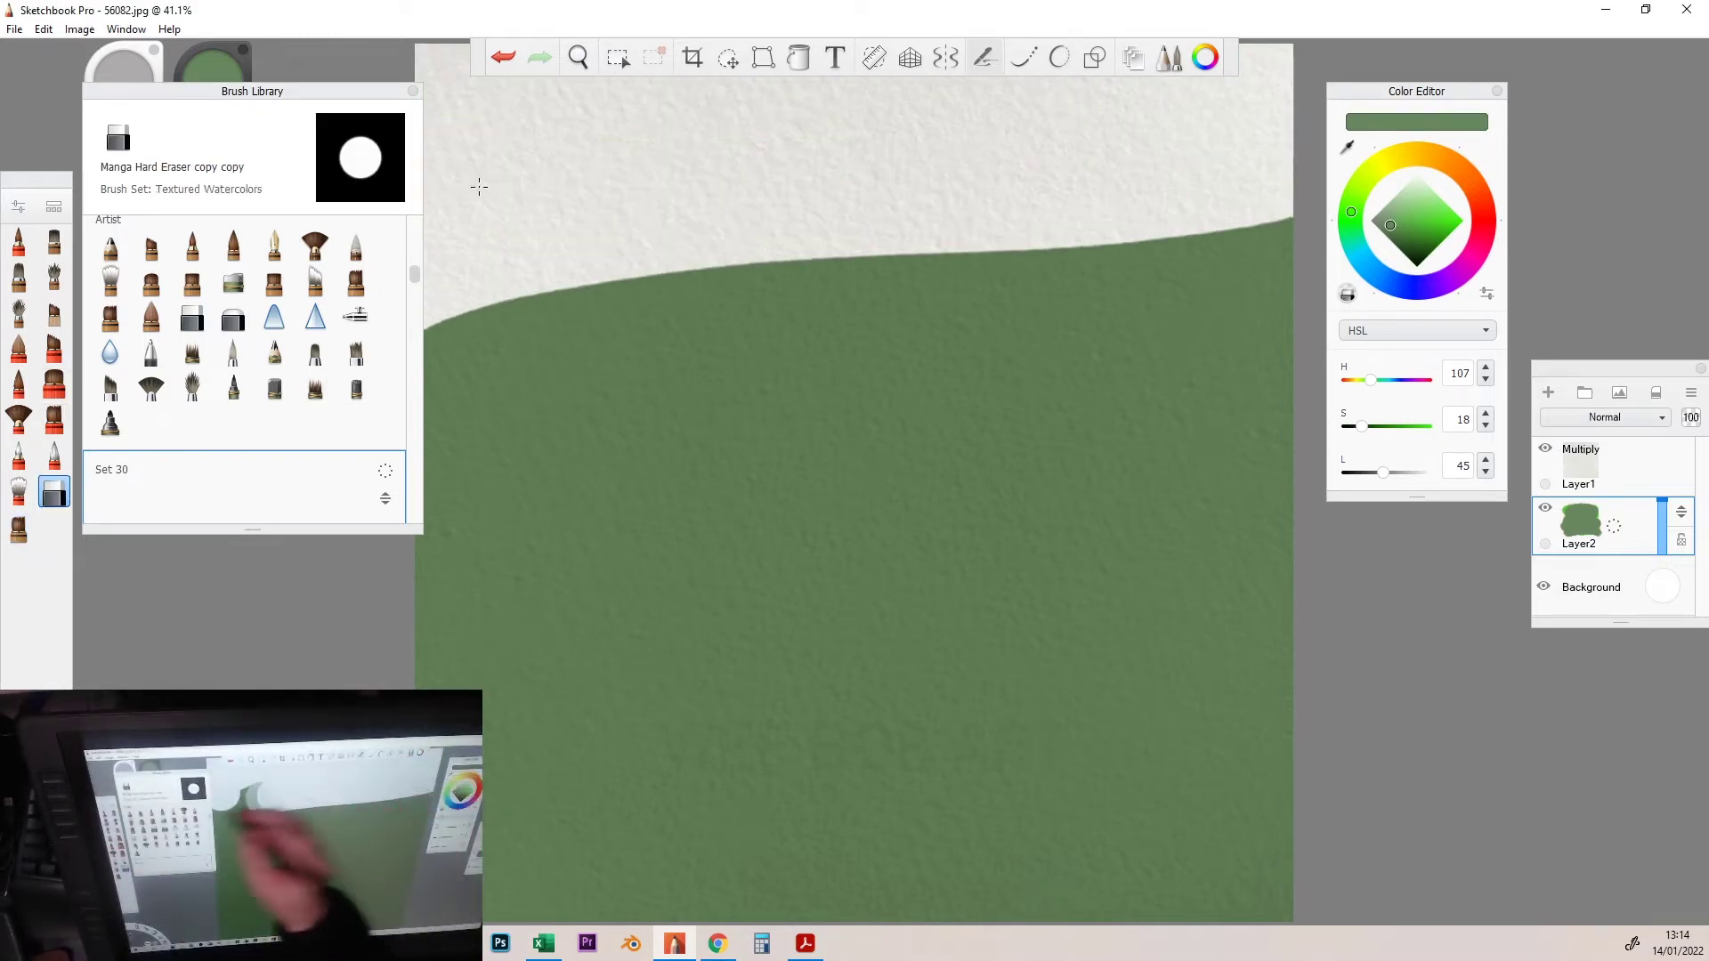
{"action": "mouse_move", "coordinate": [441, 321]}
{"action": "left_mouse_down"}
{"action": "mouse_move", "coordinate": [1003, 334]}
{"action": "mouse_move", "coordinate": [1270, 440]}
{"action": "mouse_move", "coordinate": [441, 587]}
{"action": "mouse_move", "coordinate": [1268, 748]}
{"action": "left_mouse_up"}
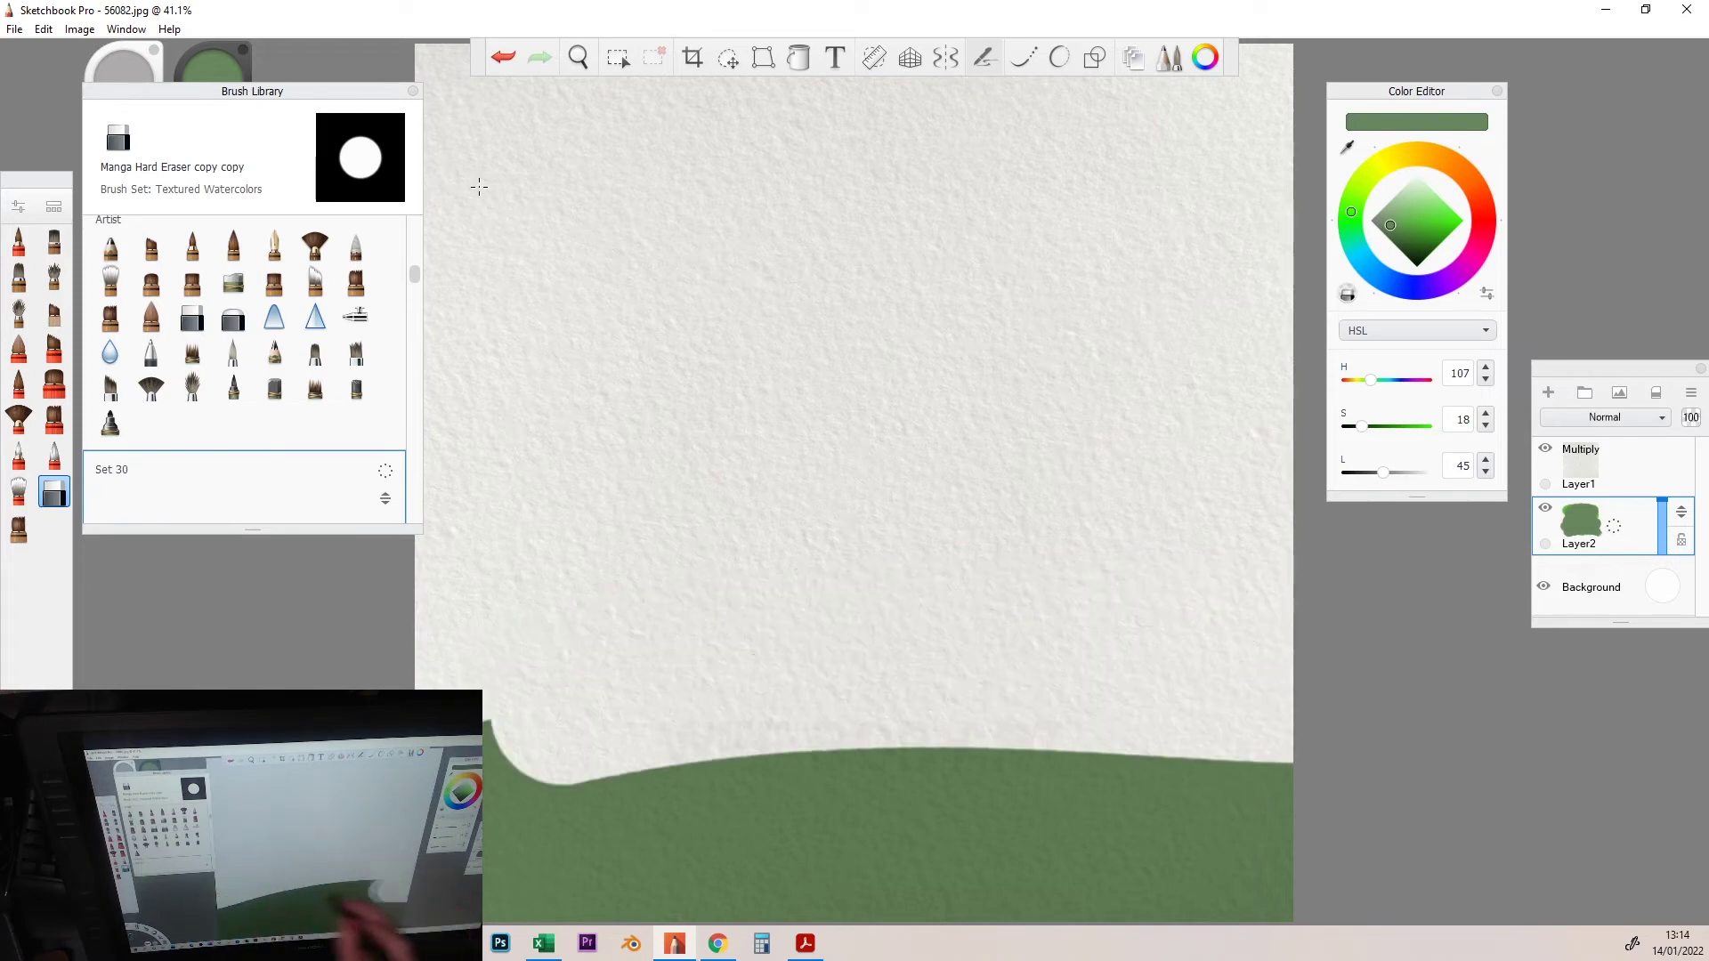
{"action": "mouse_move", "coordinate": [495, 747]}
{"action": "left_mouse_down"}
{"action": "mouse_move", "coordinate": [1282, 802]}
{"action": "mouse_move", "coordinate": [522, 908]}
{"action": "left_mouse_up"}
{"action": "left_click", "coordinate": [20, 528]}
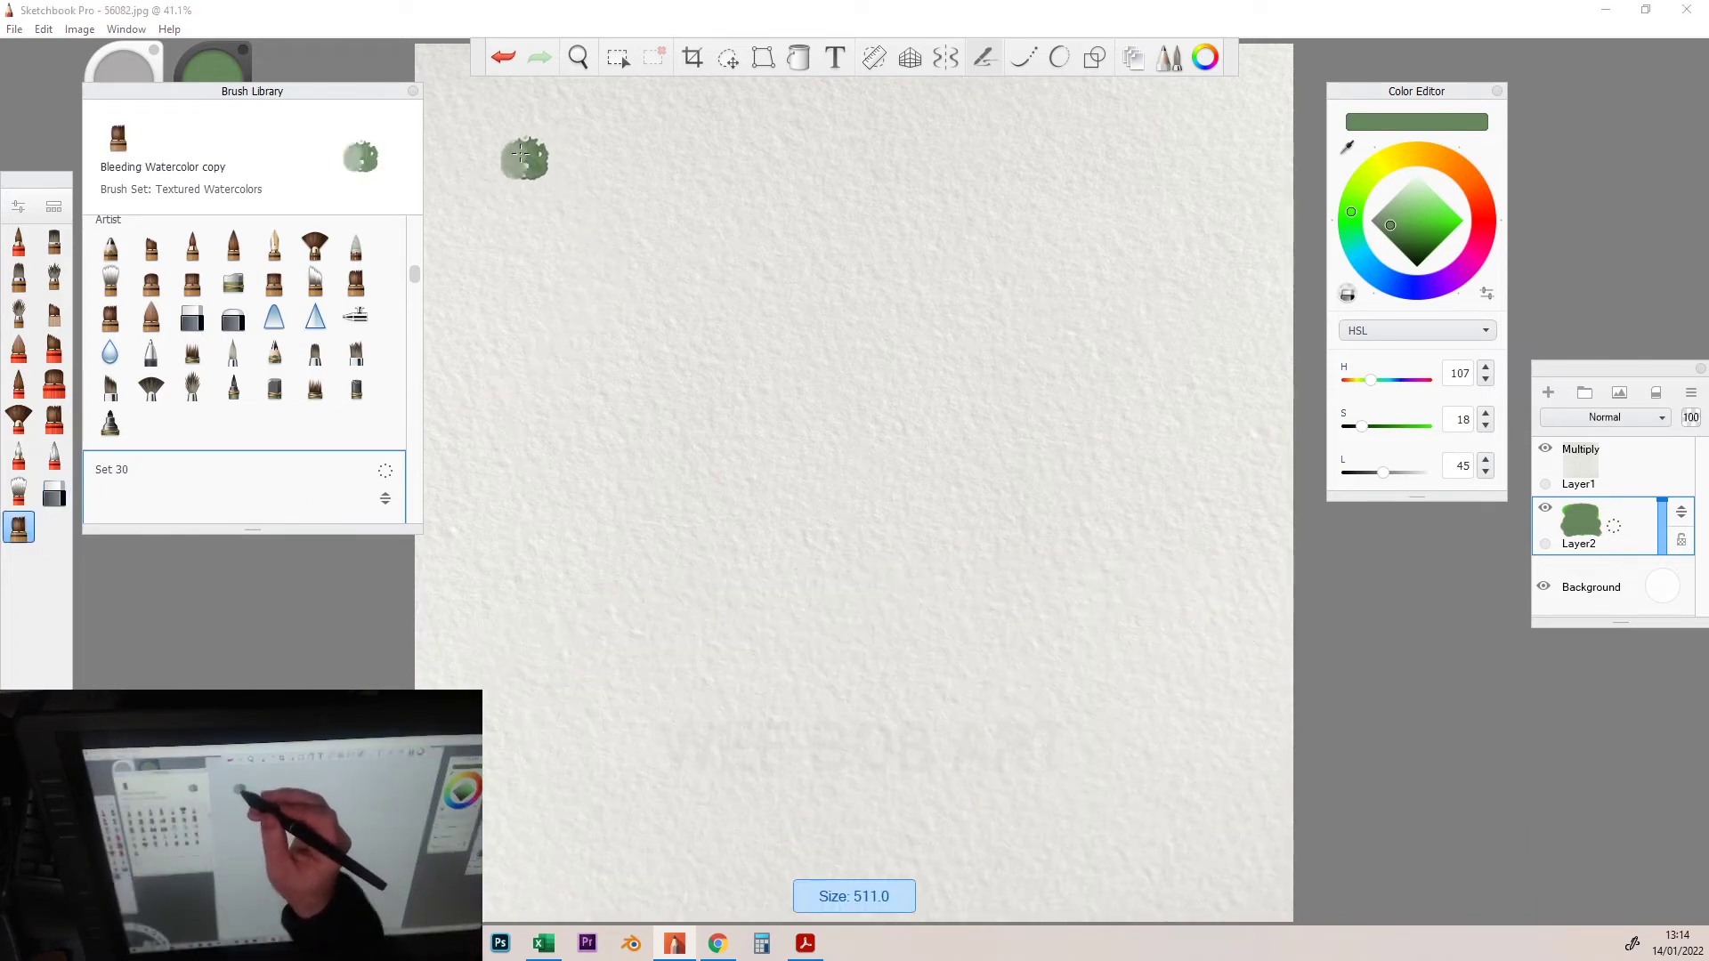
Paint broad green watercolour strokes from the top of the paper down to the bottom.
{"action": "mouse_move", "coordinate": [441, 74]}
{"action": "left_mouse_down"}
{"action": "mouse_move", "coordinate": [1188, 107]}
{"action": "mouse_move", "coordinate": [1269, 241]}
{"action": "mouse_move", "coordinate": [935, 321]}
{"action": "mouse_move", "coordinate": [602, 362]}
{"action": "mouse_move", "coordinate": [455, 428]}
{"action": "left_mouse_up"}
{"action": "mouse_move", "coordinate": [455, 335]}
{"action": "left_mouse_down"}
{"action": "mouse_move", "coordinate": [1268, 334]}
{"action": "mouse_move", "coordinate": [1135, 494]}
{"action": "mouse_move", "coordinate": [454, 522]}
{"action": "mouse_move", "coordinate": [455, 668]}
{"action": "mouse_move", "coordinate": [1043, 695]}
{"action": "mouse_move", "coordinate": [1268, 748]}
{"action": "mouse_move", "coordinate": [708, 829]}
{"action": "left_mouse_up"}
{"action": "mouse_move", "coordinate": [748, 668]}
{"action": "left_mouse_down"}
{"action": "mouse_move", "coordinate": [495, 868]}
{"action": "mouse_move", "coordinate": [1201, 829]}
{"action": "mouse_move", "coordinate": [1269, 881]}
{"action": "left_mouse_up"}
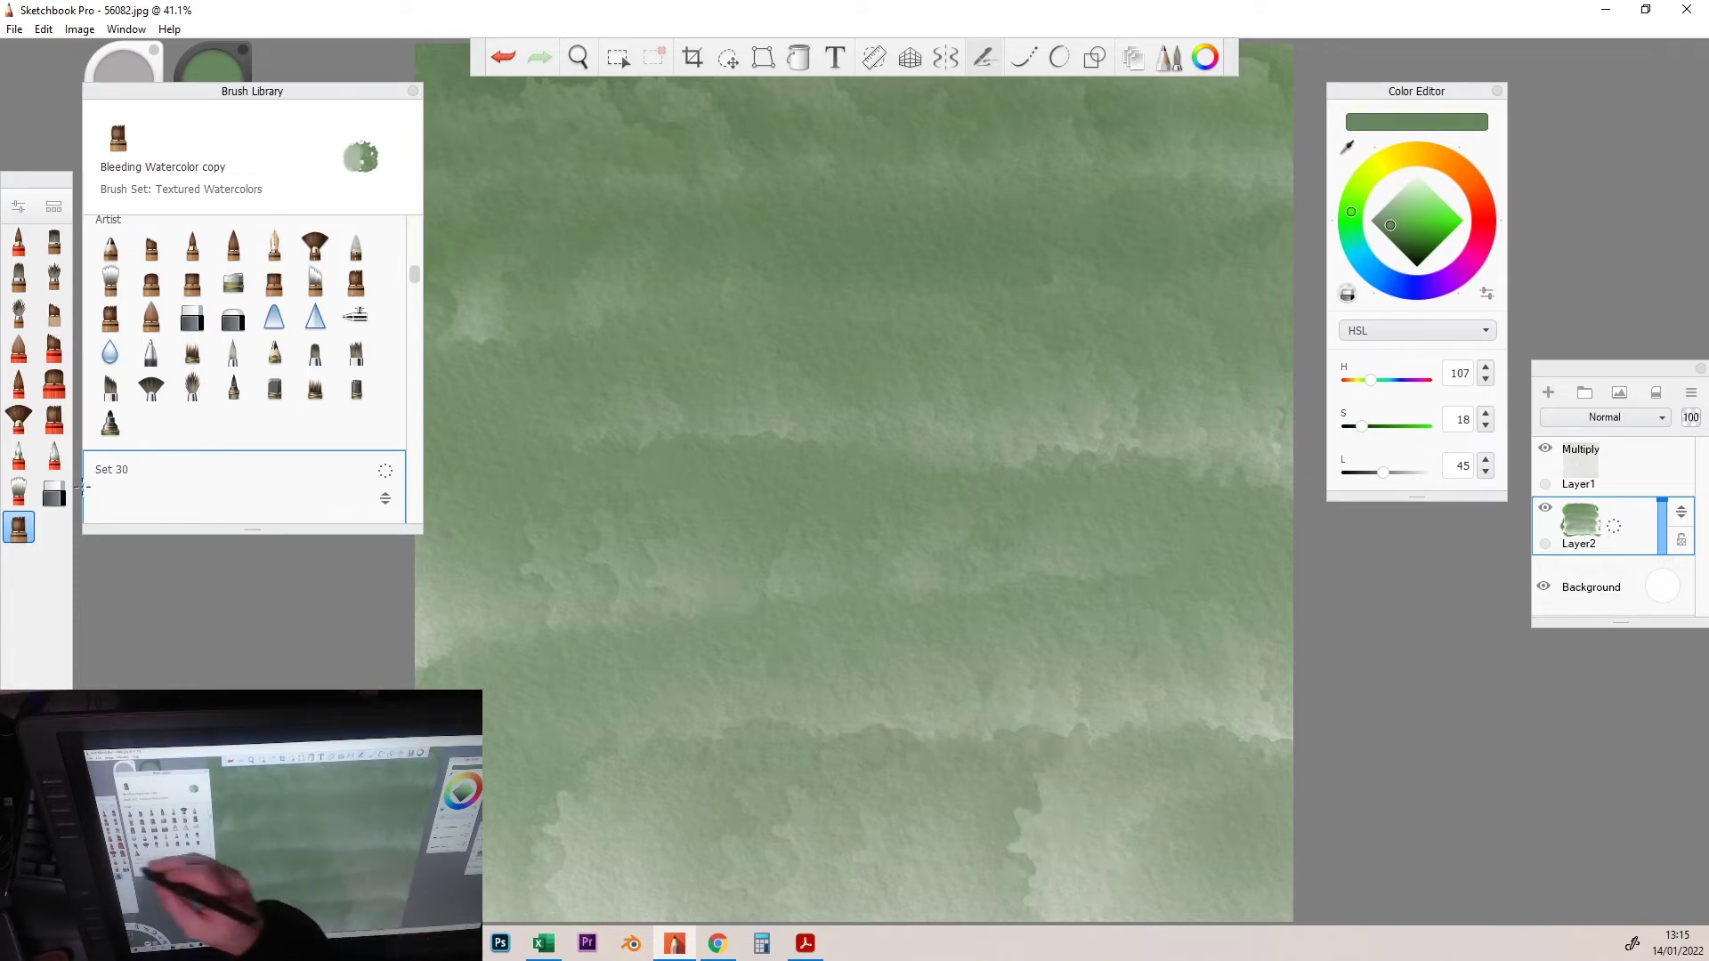
Blend the right edge with Fine Tip Blender, then paint a large dark green blob centrally.
{"action": "left_click", "coordinate": [20, 456]}
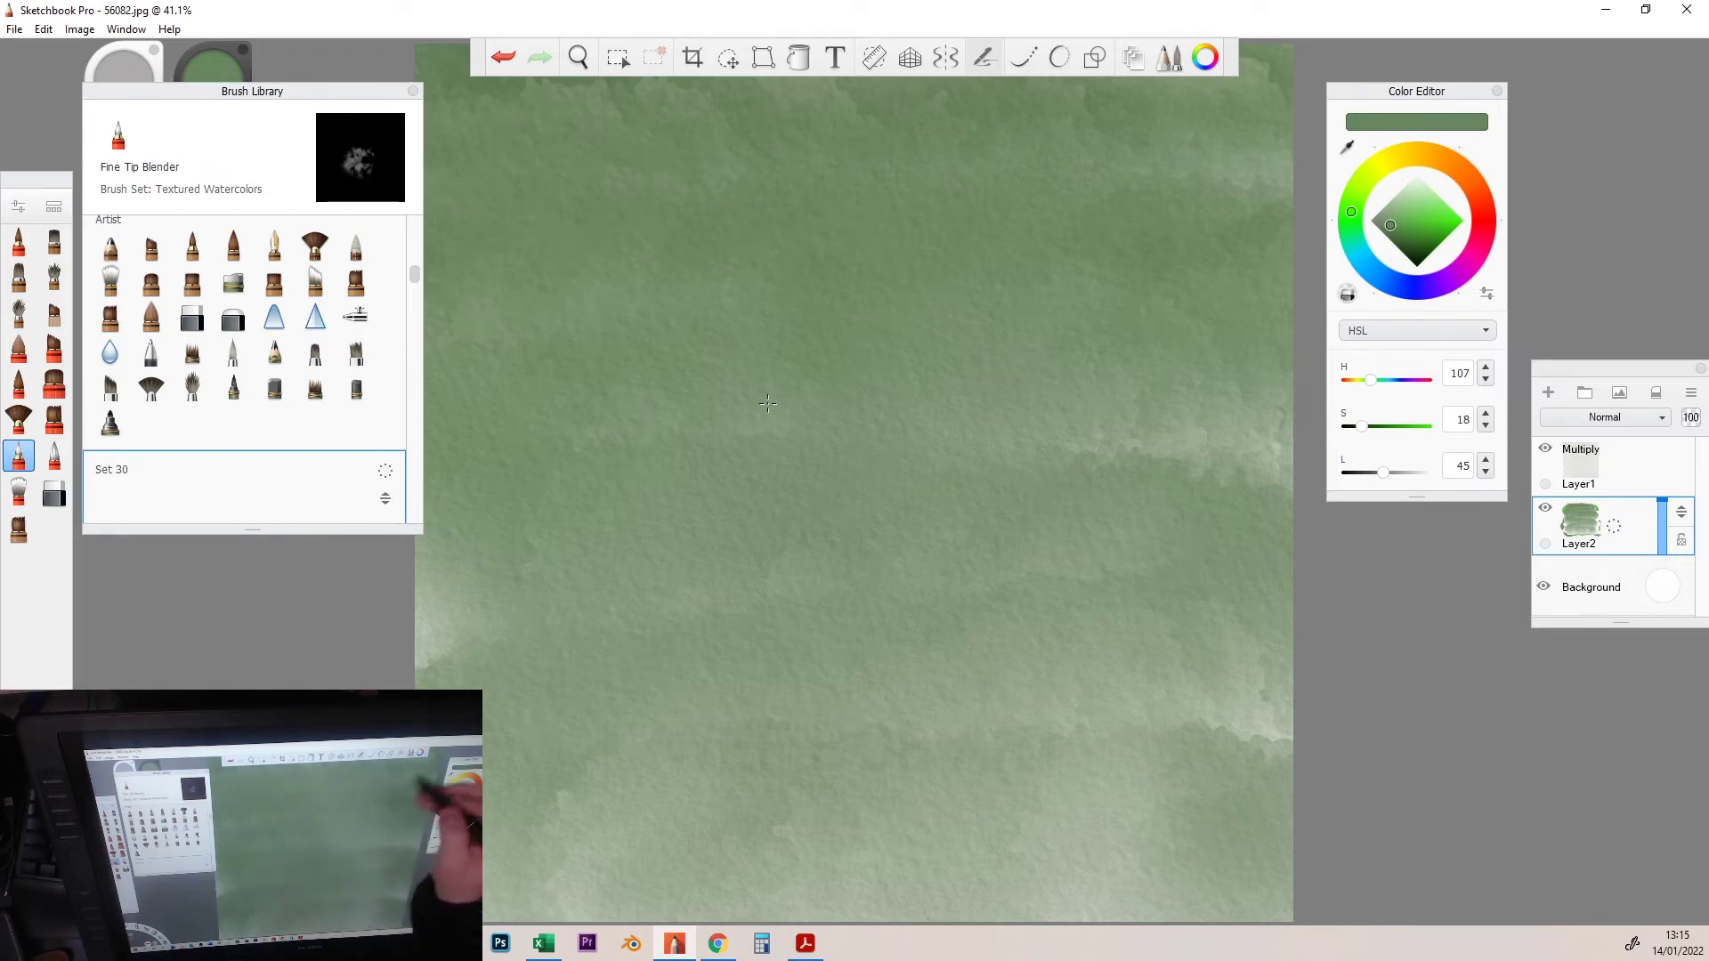
{"action": "left_click_drag", "start_coordinate": [1114, 439], "coordinate": [1275, 443]}
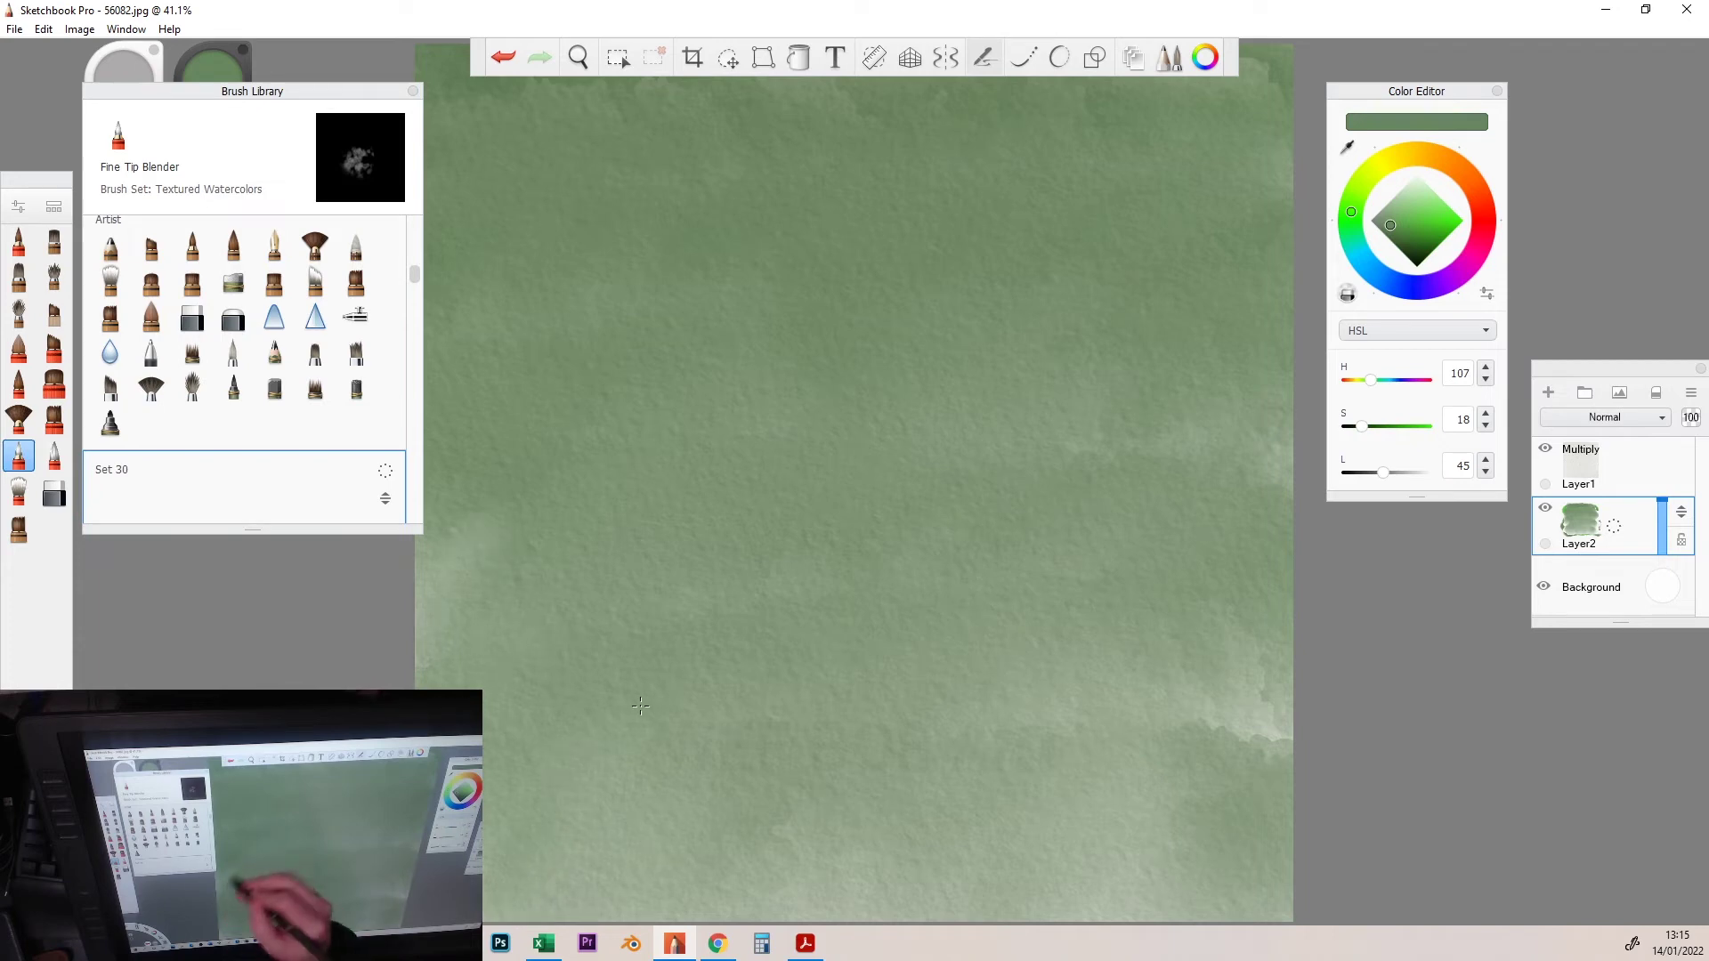
{"action": "left_click", "coordinate": [19, 527]}
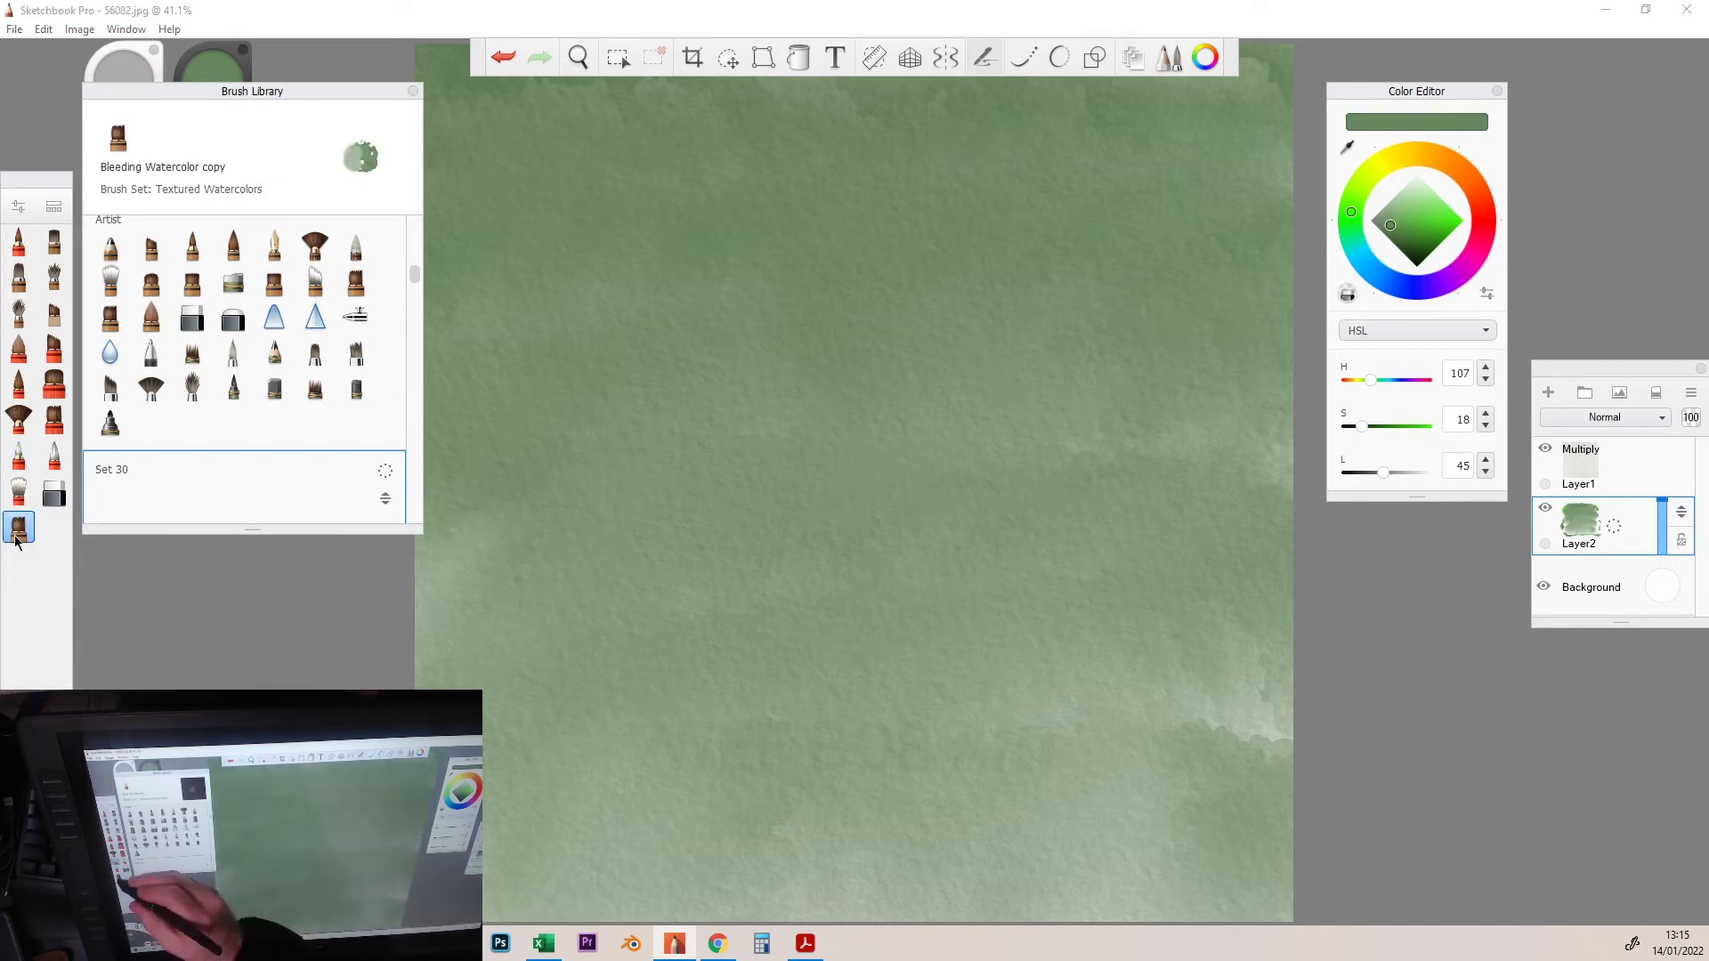
{"action": "left_click_drag", "start_coordinate": [686, 496], "coordinate": [740, 425]}
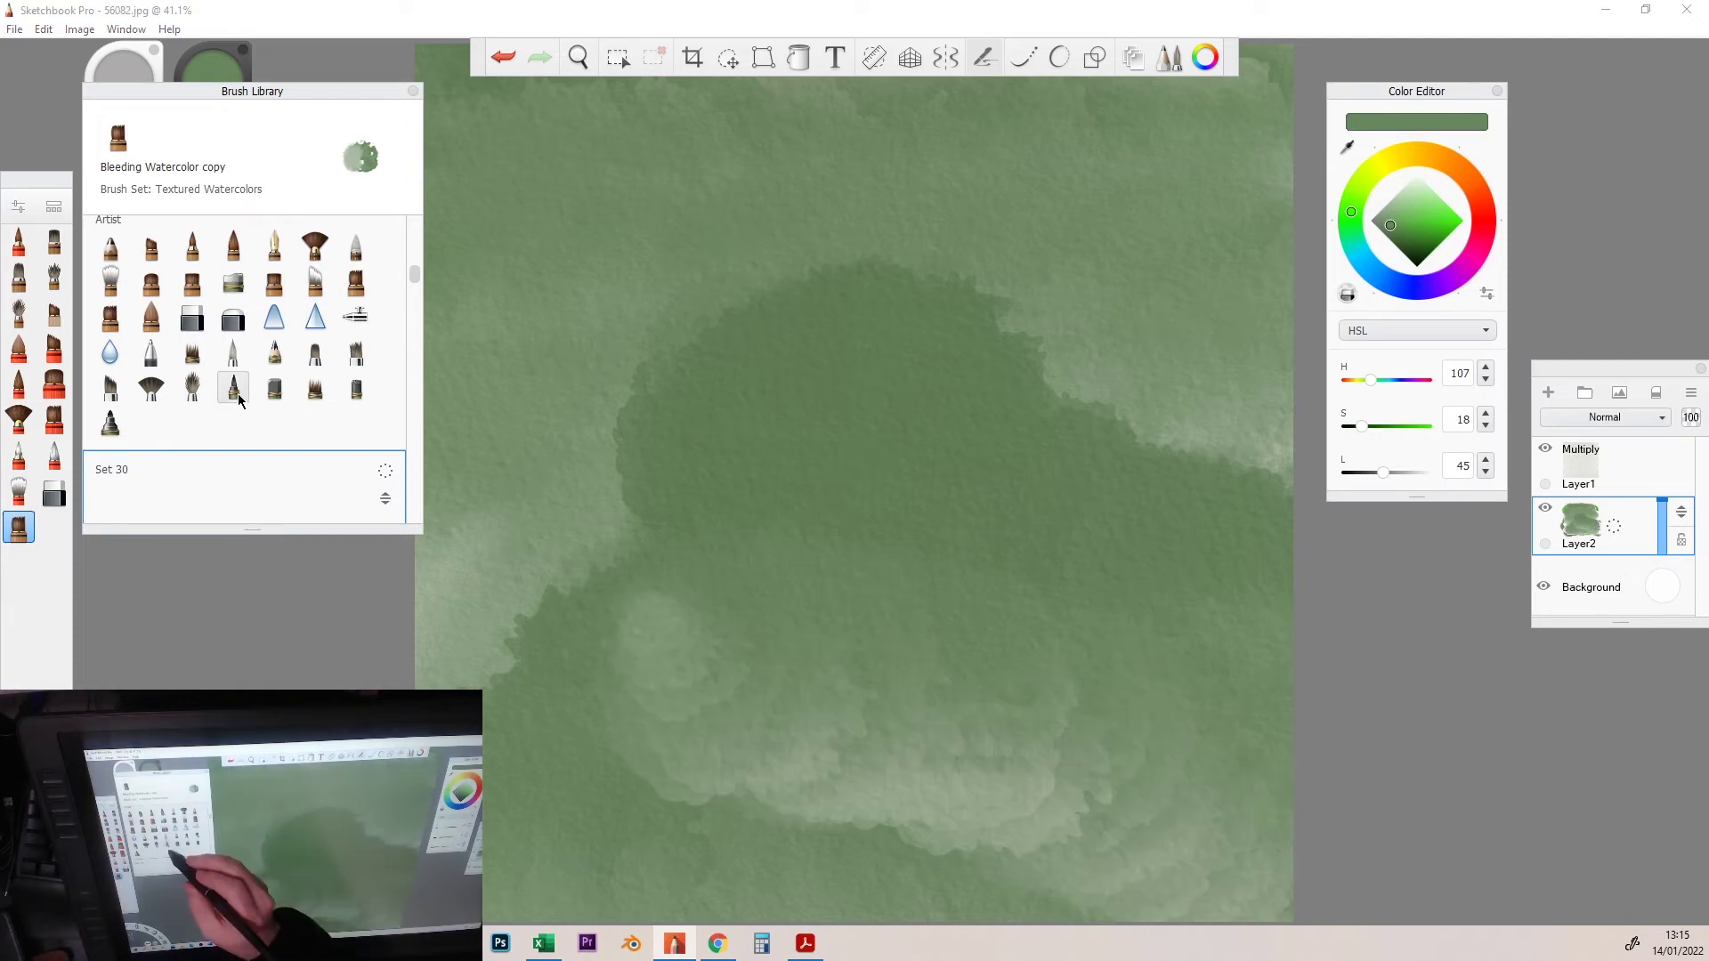
Set the brush type back to Standard, test a green stroke, and close the settings.
{"action": "double_click", "coordinate": [238, 396]}
{"action": "left_click", "coordinate": [622, 253]}
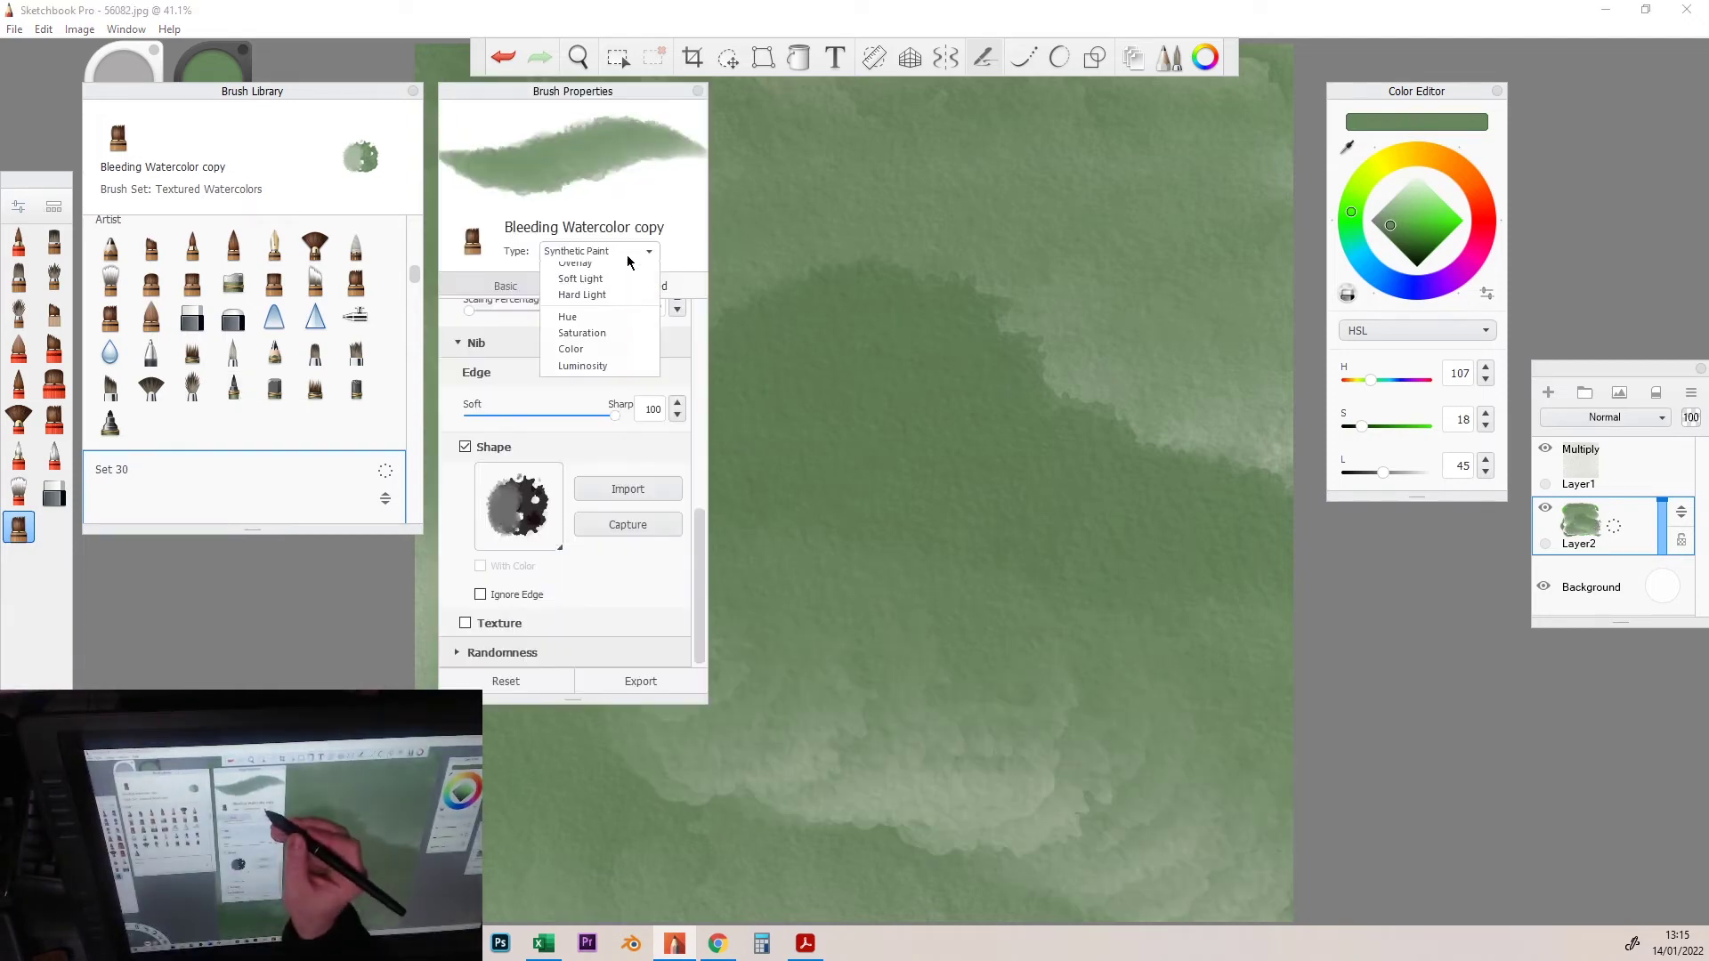
{"action": "left_click", "coordinate": [578, 269]}
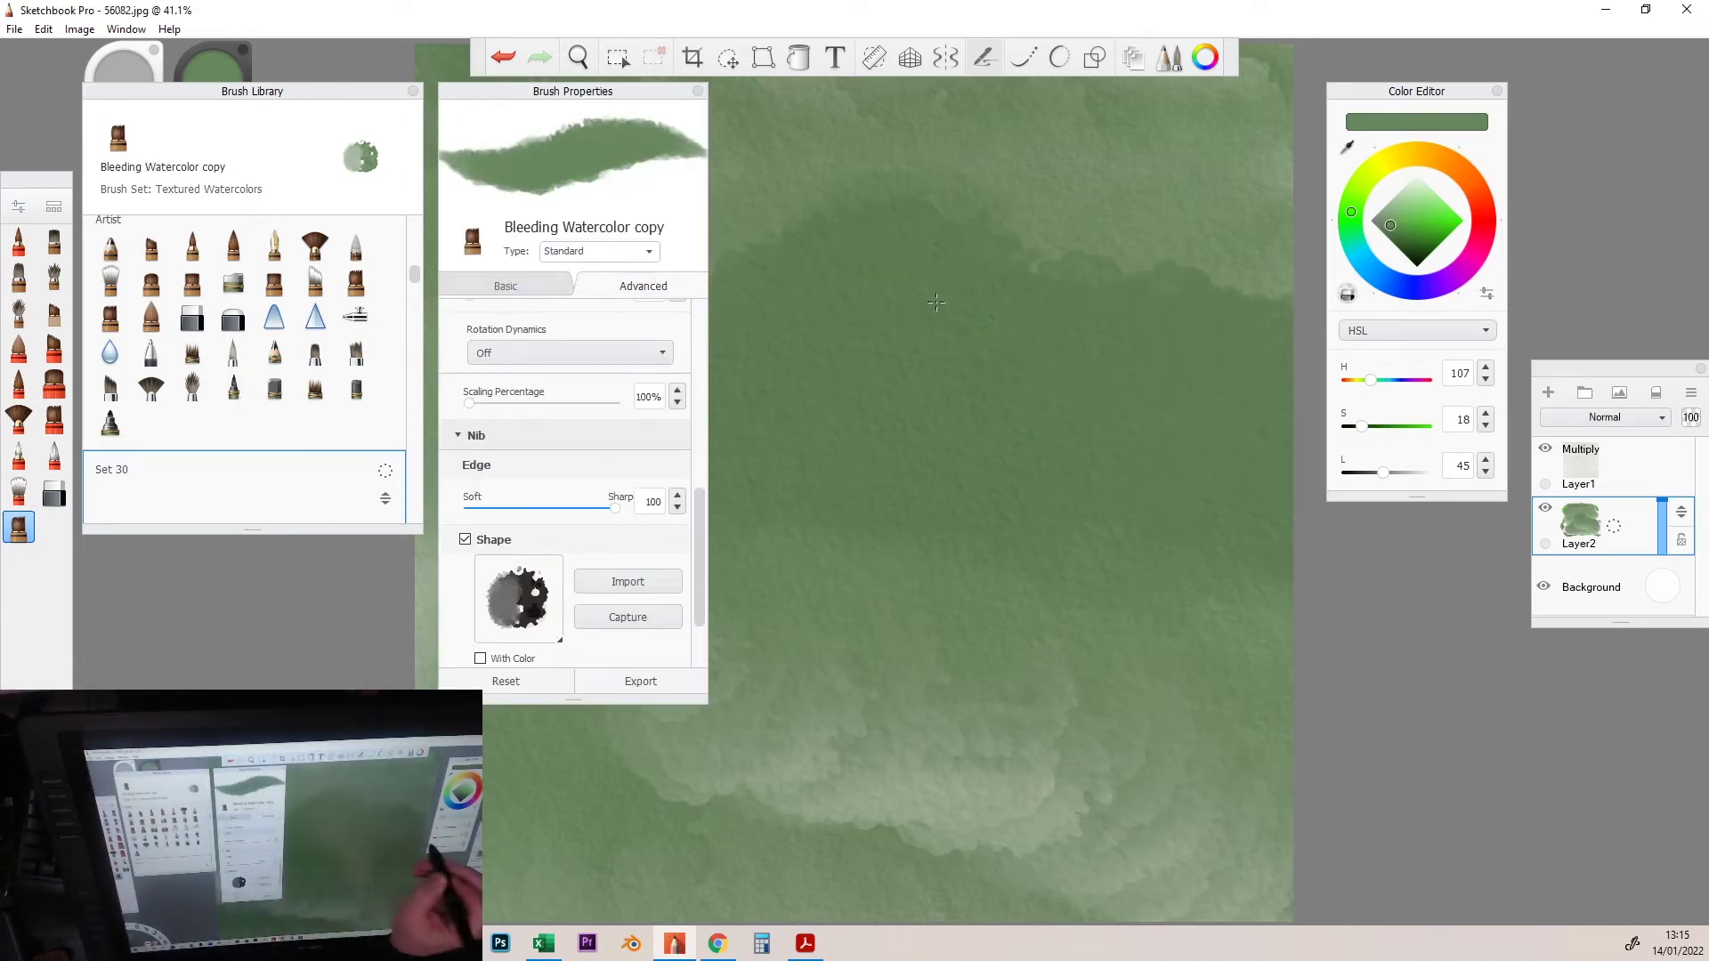
{"action": "left_click_drag", "start_coordinate": [801, 267], "coordinate": [935, 303]}
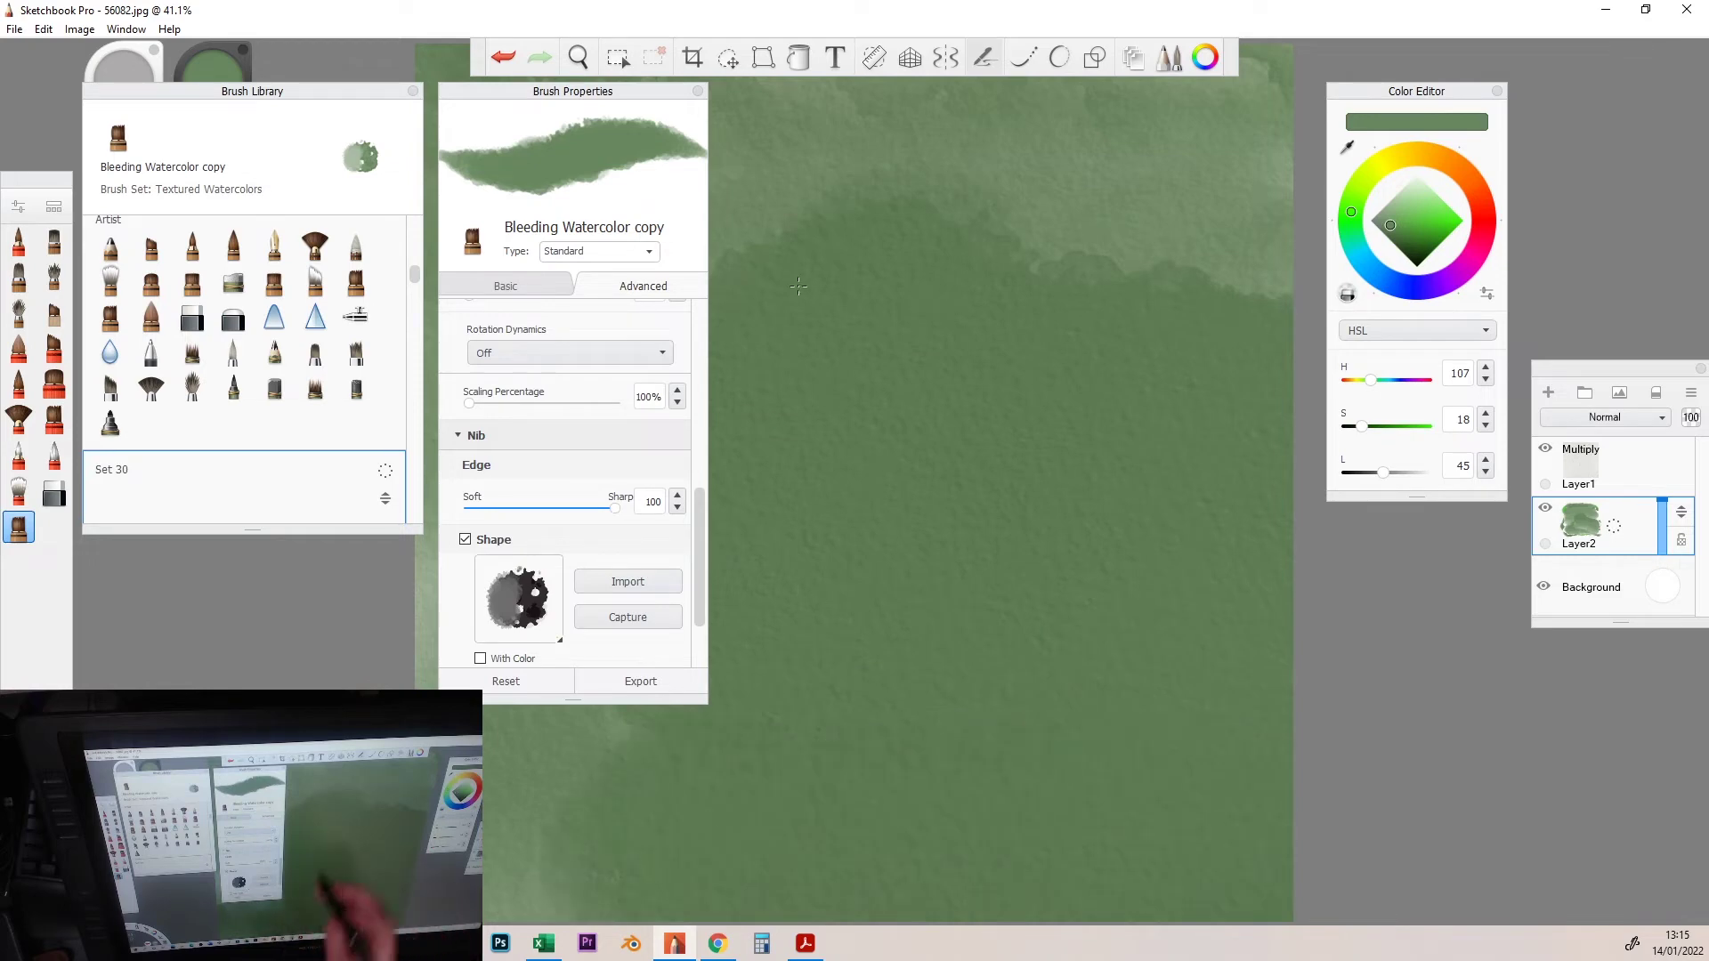
{"action": "left_click", "coordinate": [697, 91]}
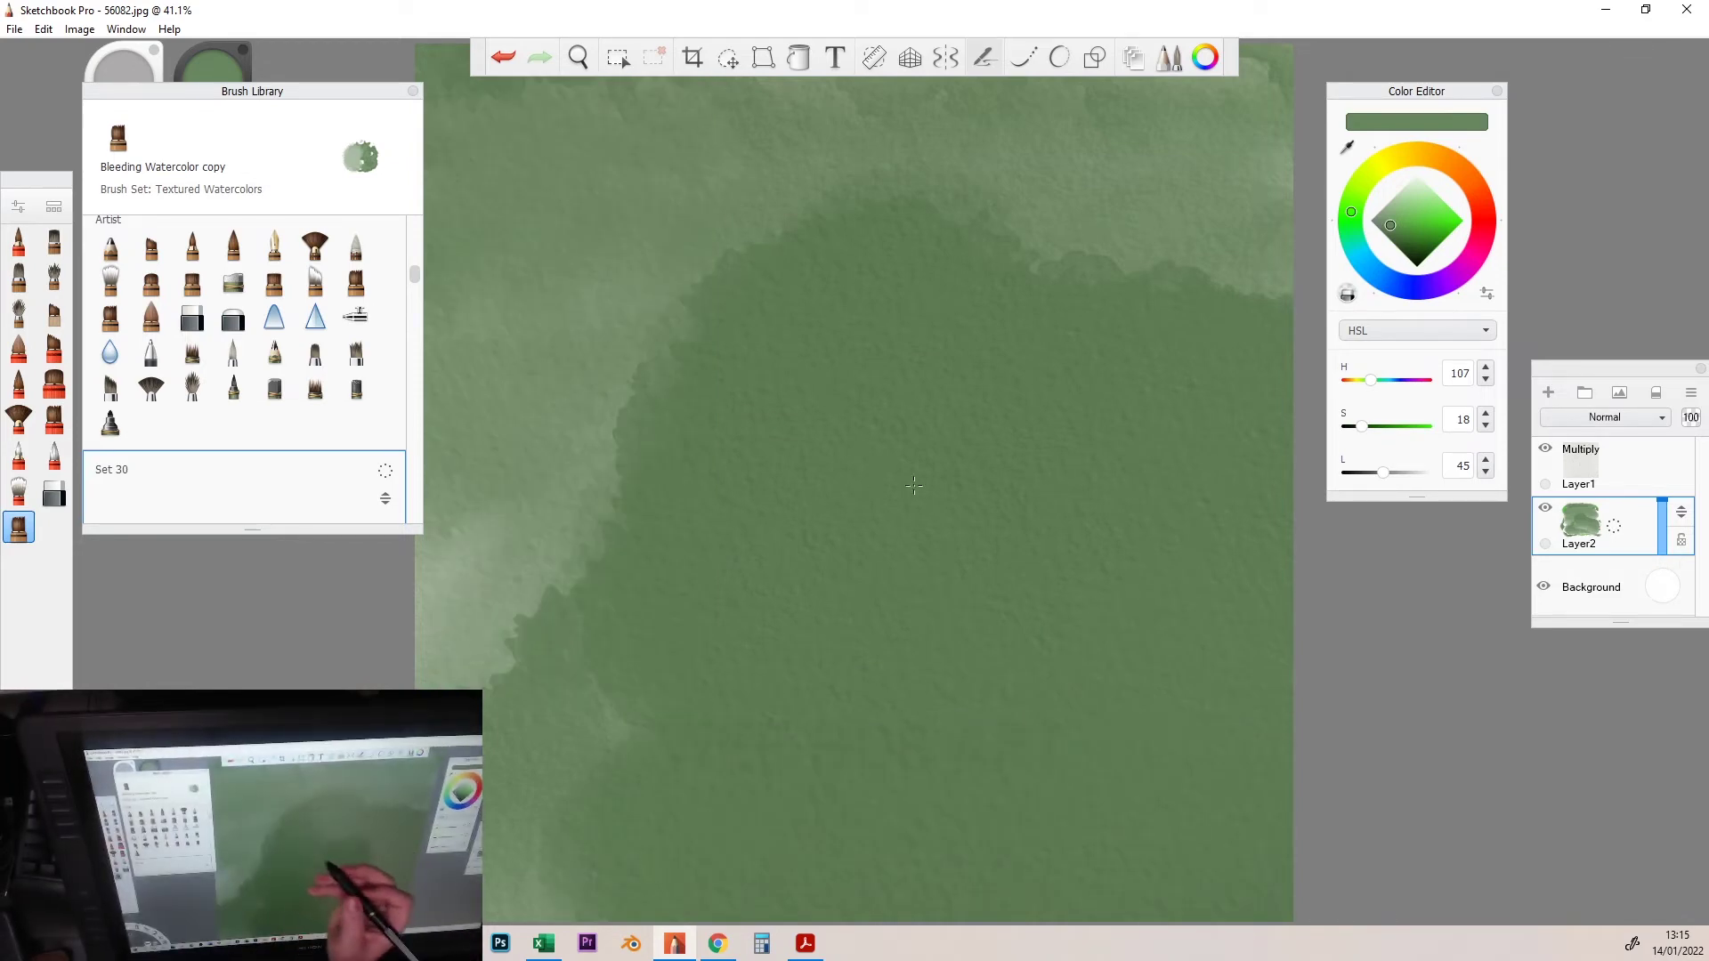
Reset the copied brush to its default settings and close Brush Properties.
{"action": "double_click", "coordinate": [355, 284]}
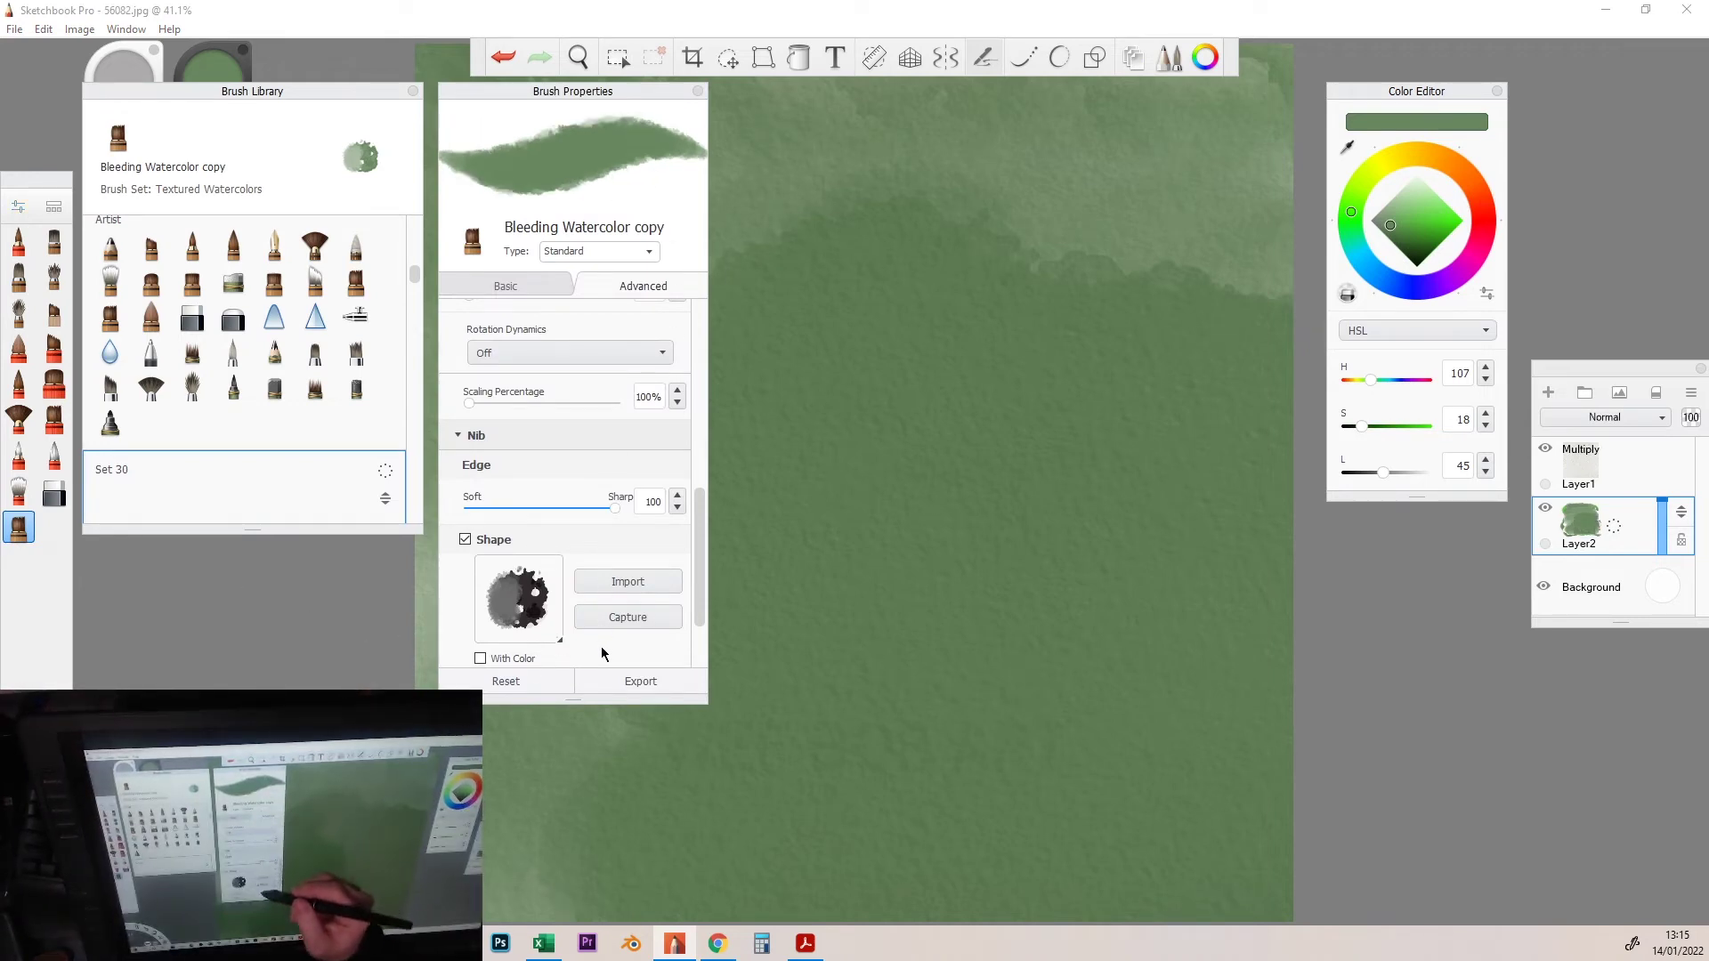
{"action": "left_click", "coordinate": [521, 684]}
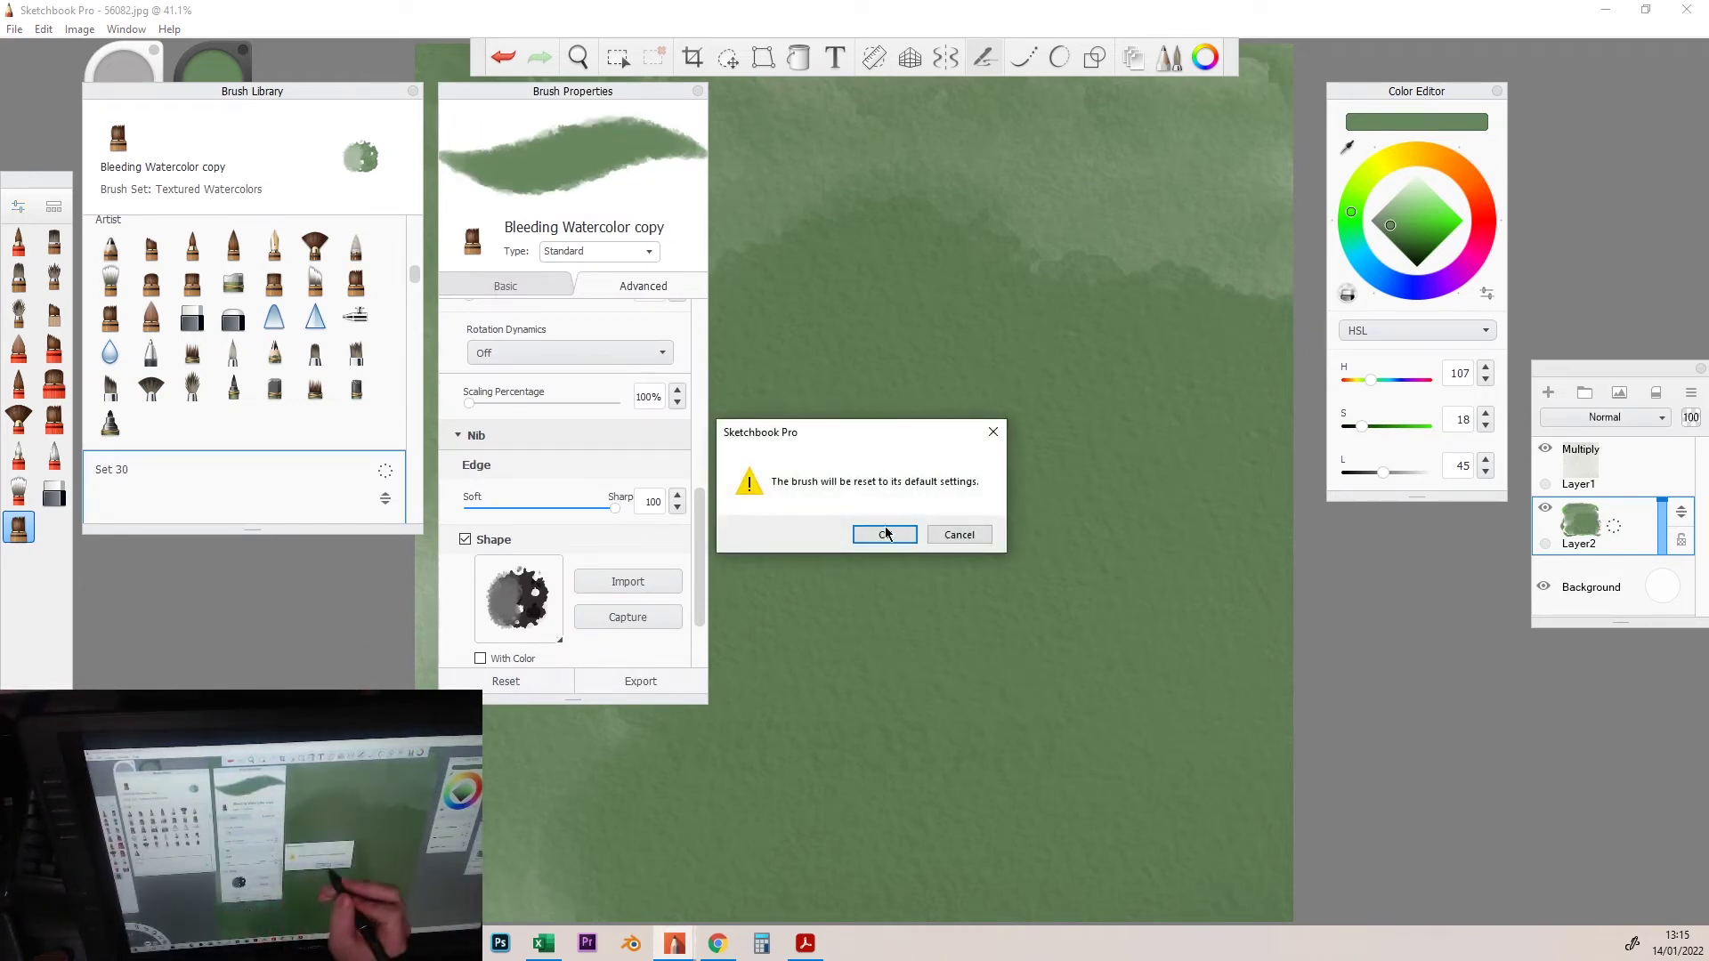
{"action": "left_click", "coordinate": [982, 530]}
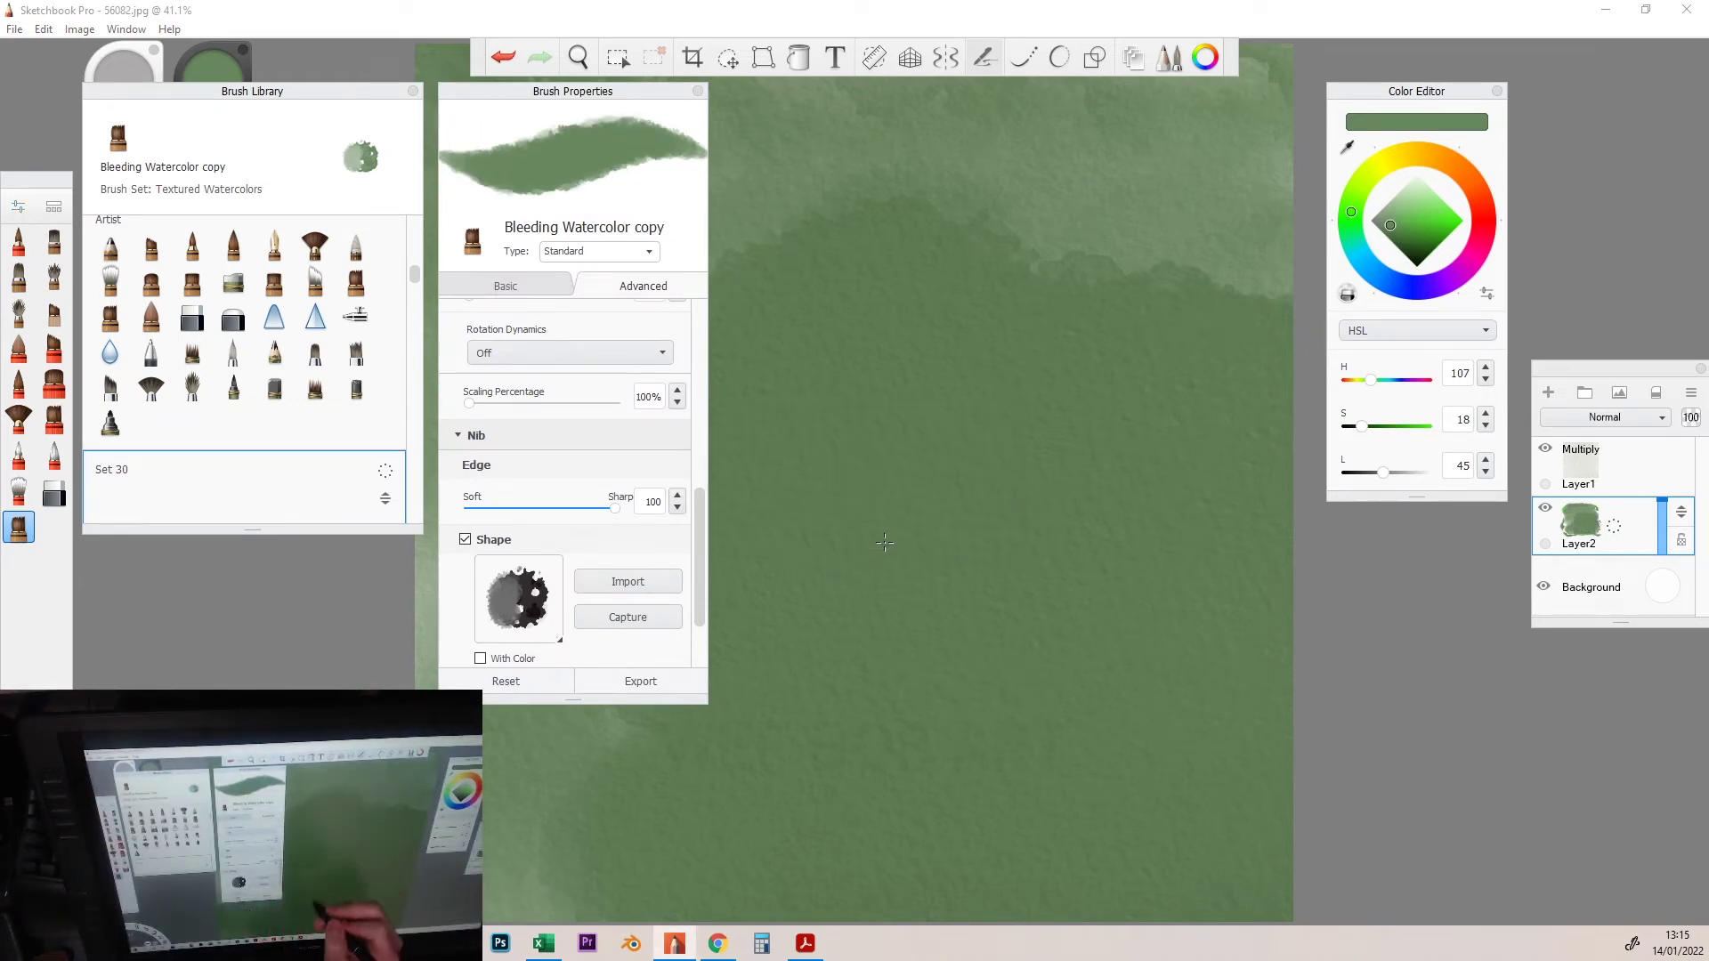
{"action": "left_click", "coordinate": [697, 91]}
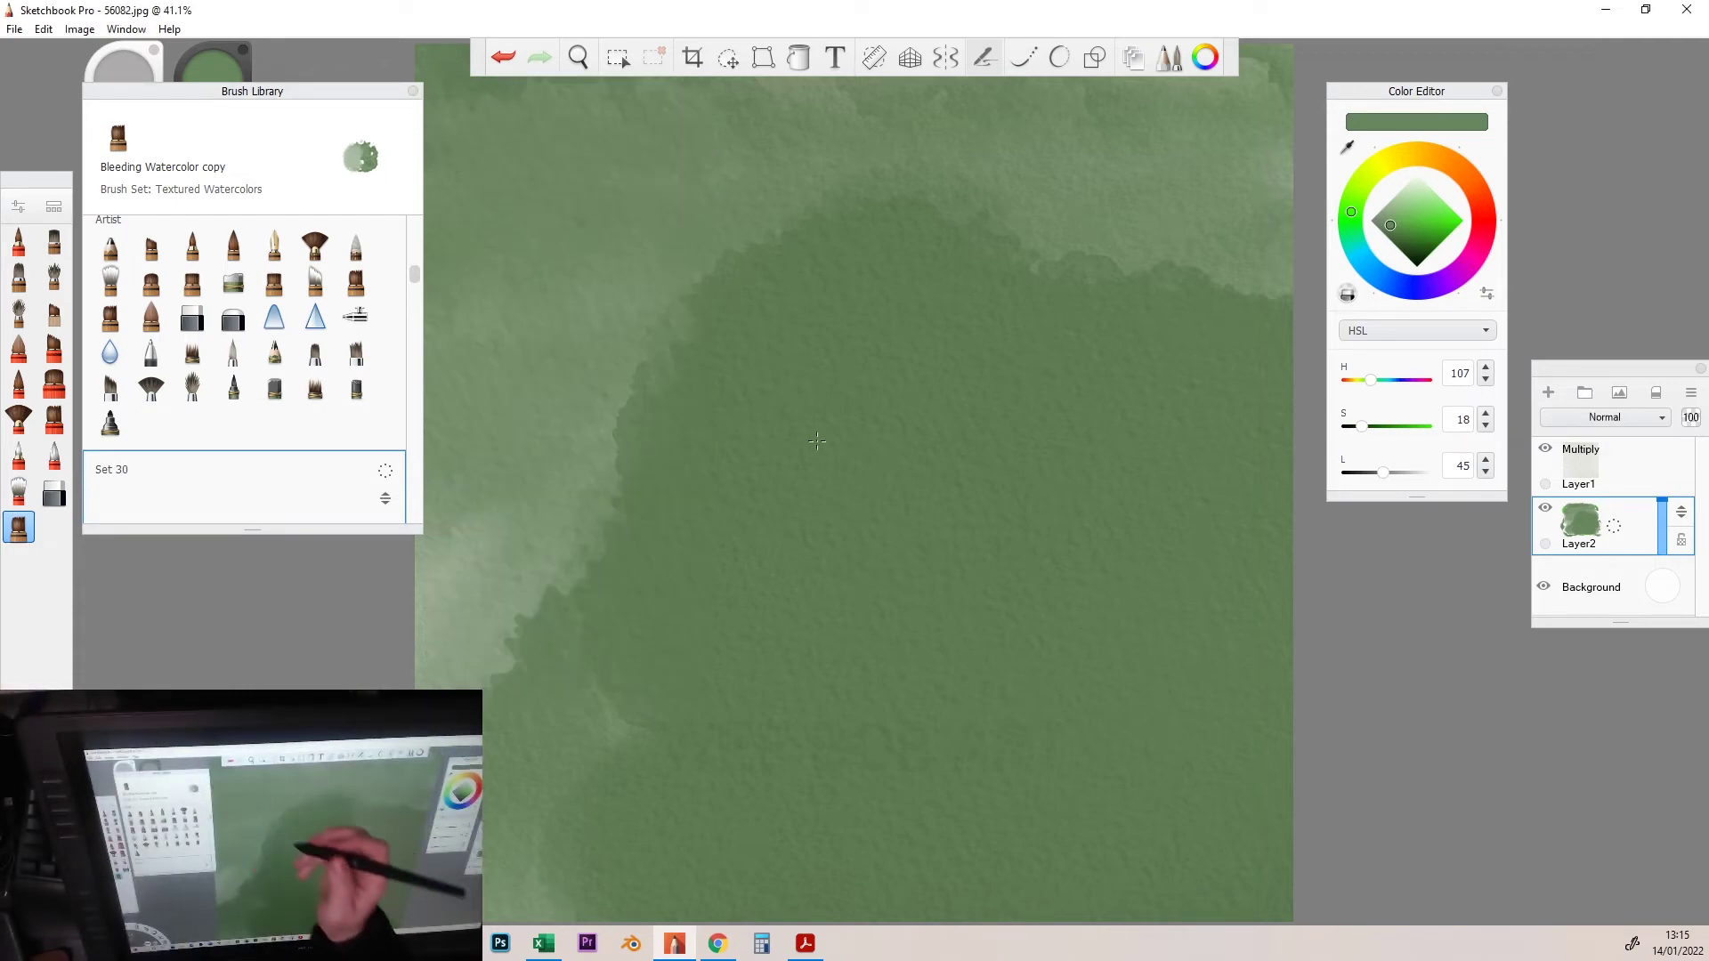
{"action": "scroll", "coordinate": [1251, 549], "scroll_direction": "down", "scroll_amount": 2}
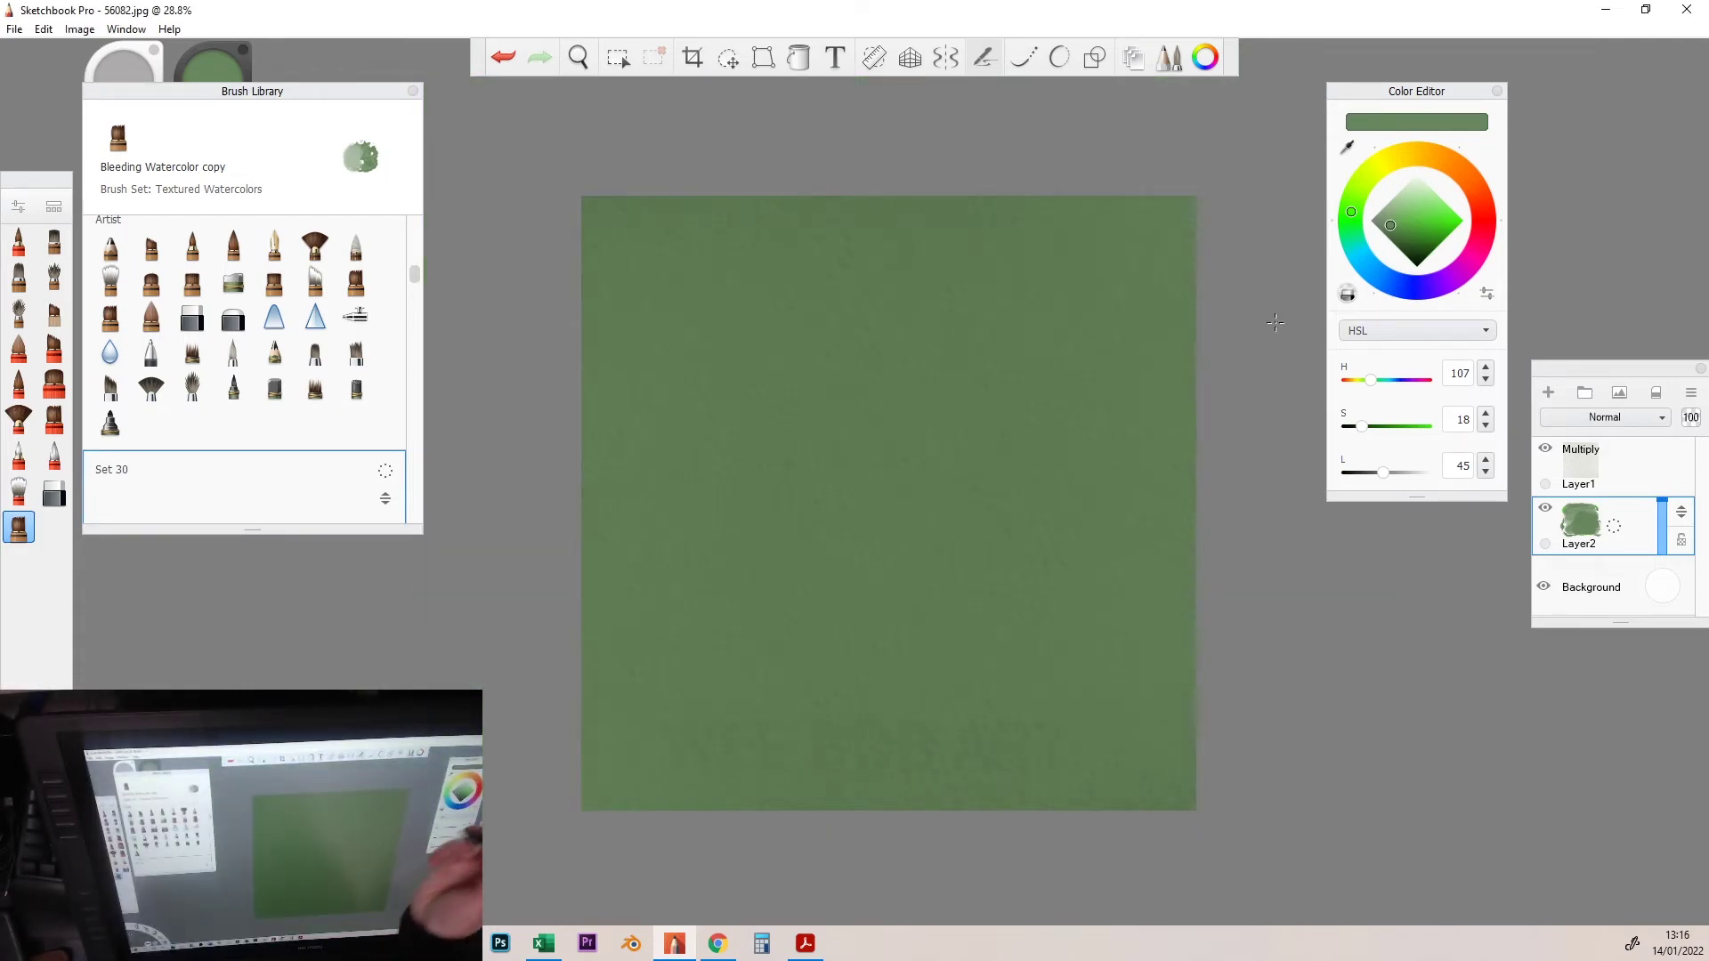
Erase the old green and lay a fresh green wash across the top of the paper.
{"action": "left_click", "coordinate": [53, 494]}
{"action": "mouse_move", "coordinate": [588, 221]}
{"action": "left_mouse_down"}
{"action": "mouse_move", "coordinate": [1175, 293]}
{"action": "mouse_move", "coordinate": [588, 454]}
{"action": "mouse_move", "coordinate": [954, 480]}
{"action": "mouse_move", "coordinate": [1188, 535]}
{"action": "mouse_move", "coordinate": [589, 587]}
{"action": "mouse_move", "coordinate": [975, 634]}
{"action": "mouse_move", "coordinate": [587, 774]}
{"action": "mouse_move", "coordinate": [1189, 802]}
{"action": "left_mouse_up"}
{"action": "left_click", "coordinate": [20, 528]}
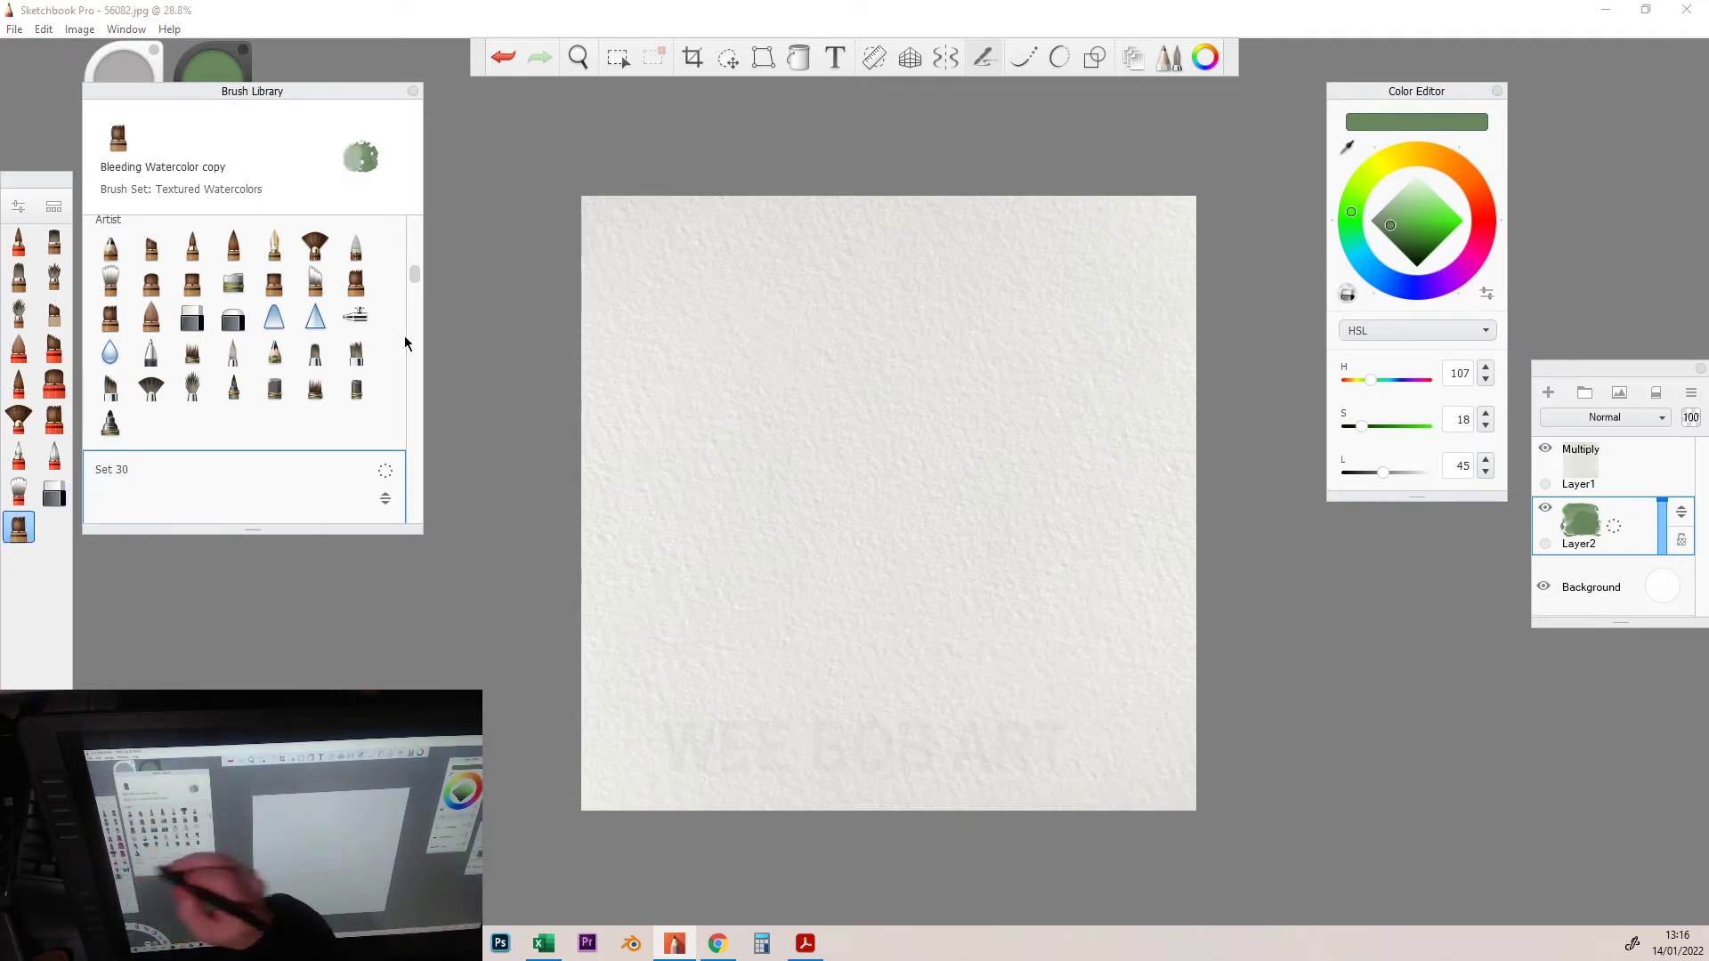
{"action": "mouse_move", "coordinate": [596, 213]}
{"action": "left_mouse_down"}
{"action": "mouse_move", "coordinate": [1188, 308]}
{"action": "mouse_move", "coordinate": [588, 400]}
{"action": "mouse_move", "coordinate": [1190, 428]}
{"action": "left_mouse_up"}
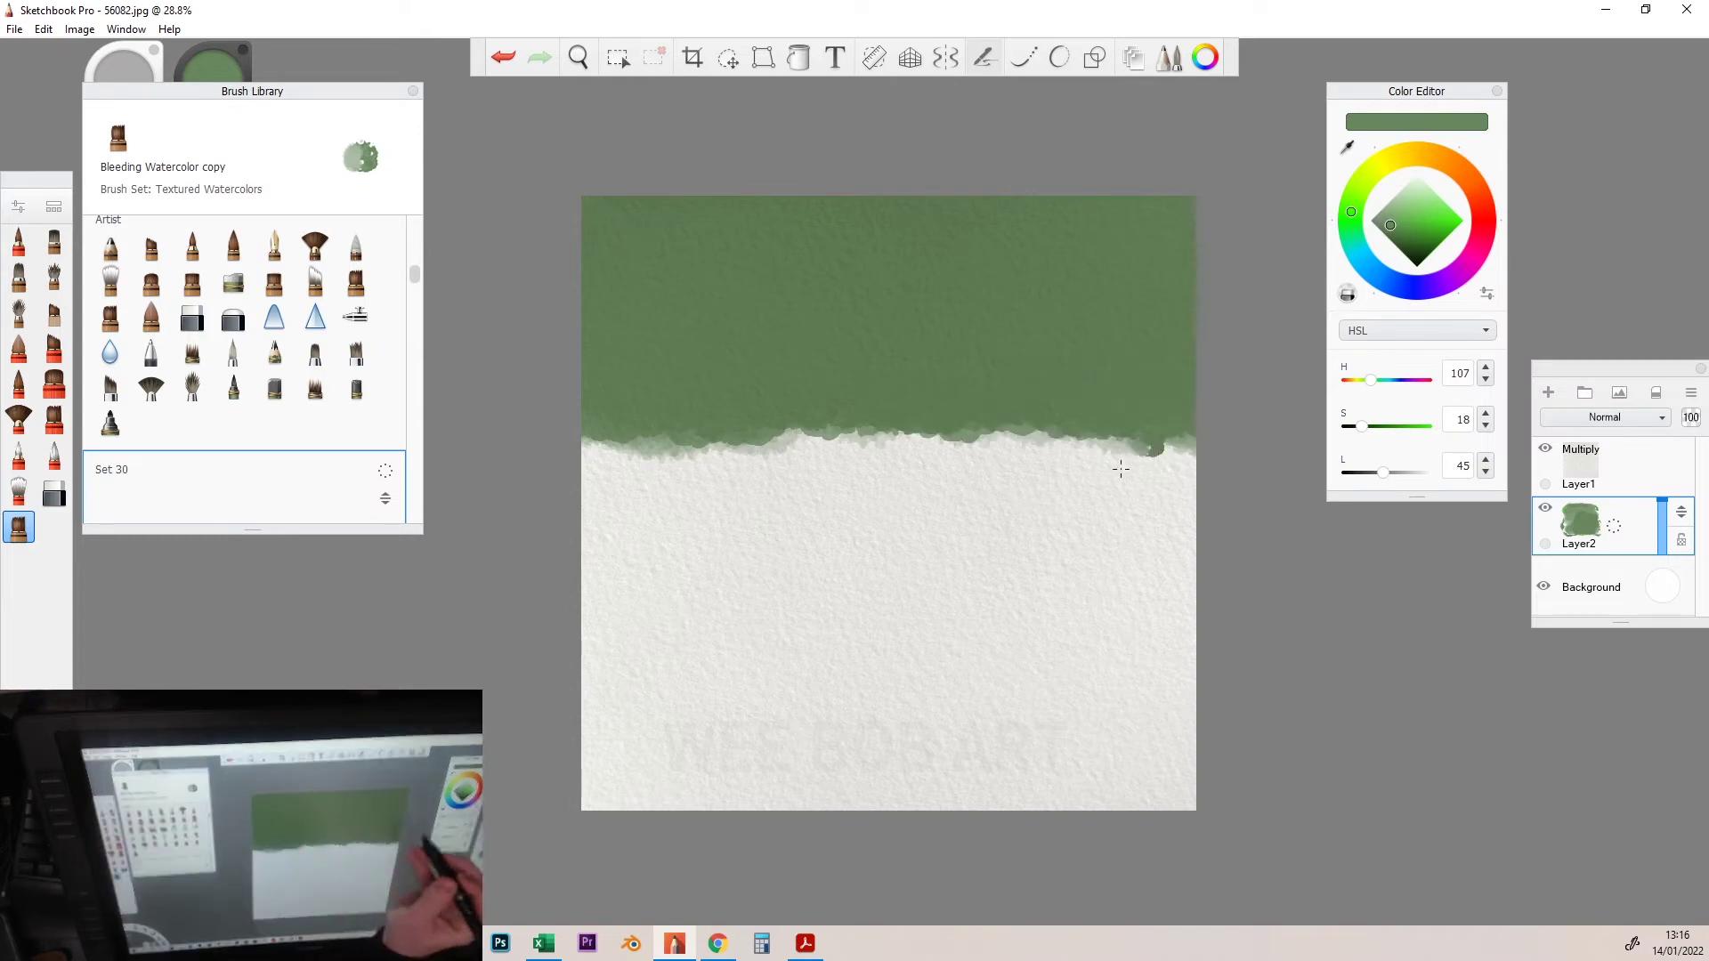
Soften the ragged lower edge of the green wash with the Bristle Blender.
{"action": "left_click", "coordinate": [19, 493]}
{"action": "left_click", "coordinate": [18, 458]}
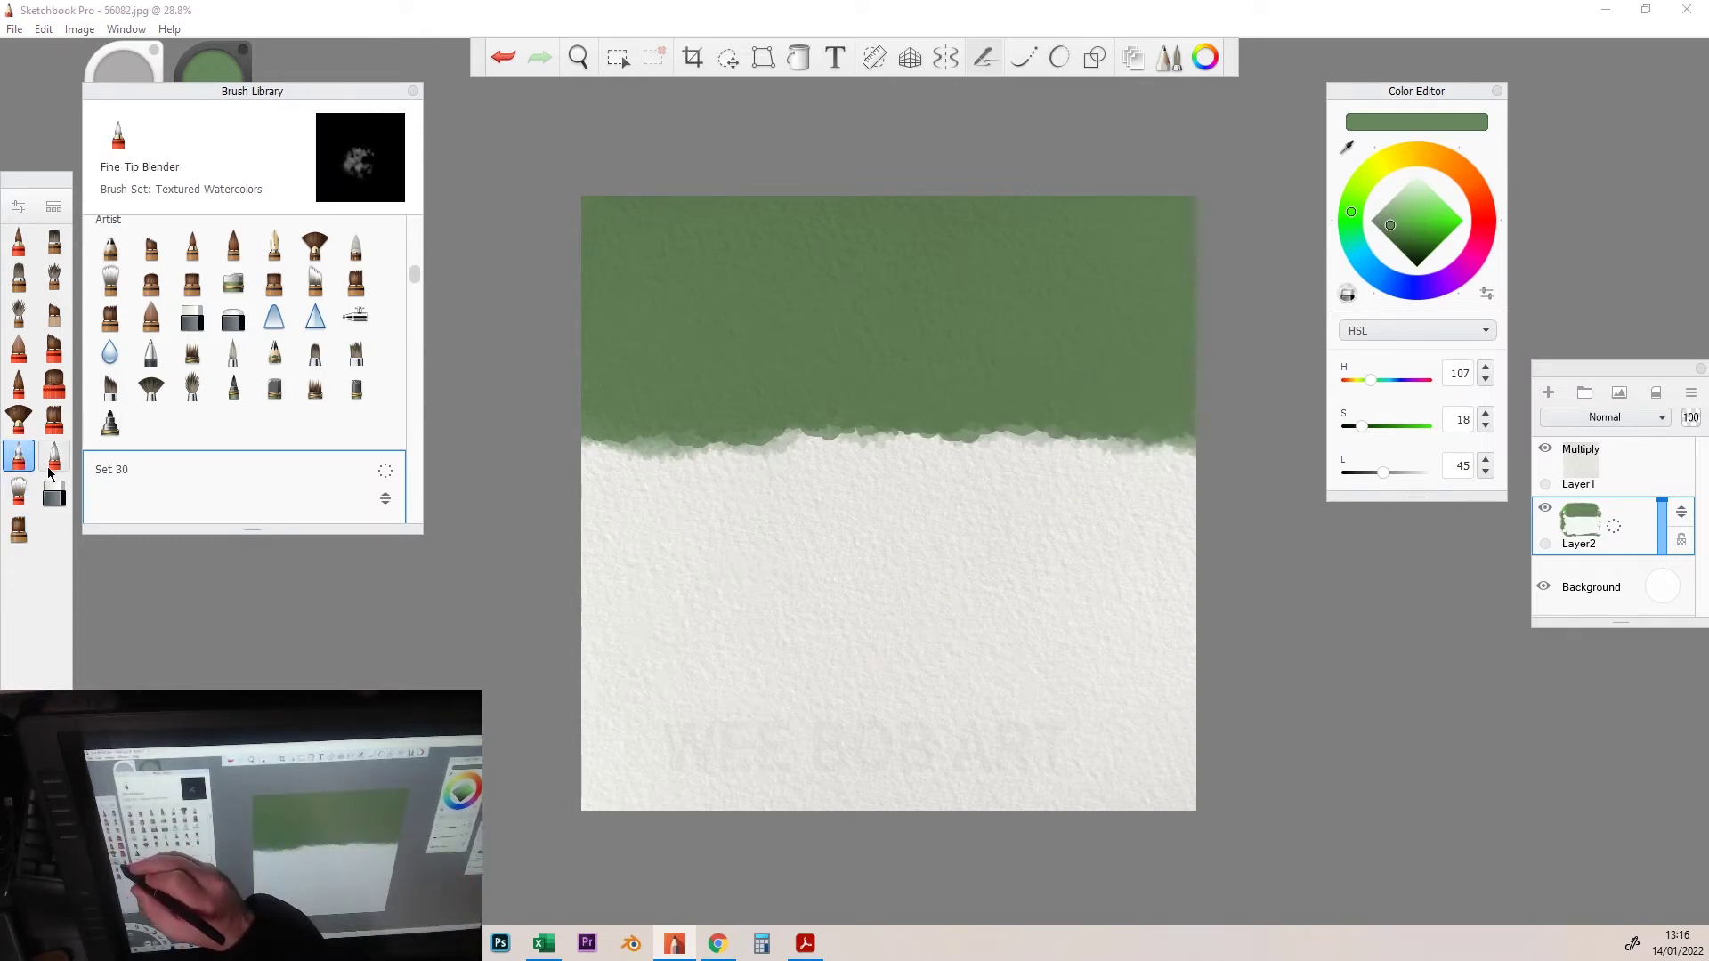
{"action": "left_click", "coordinate": [20, 493]}
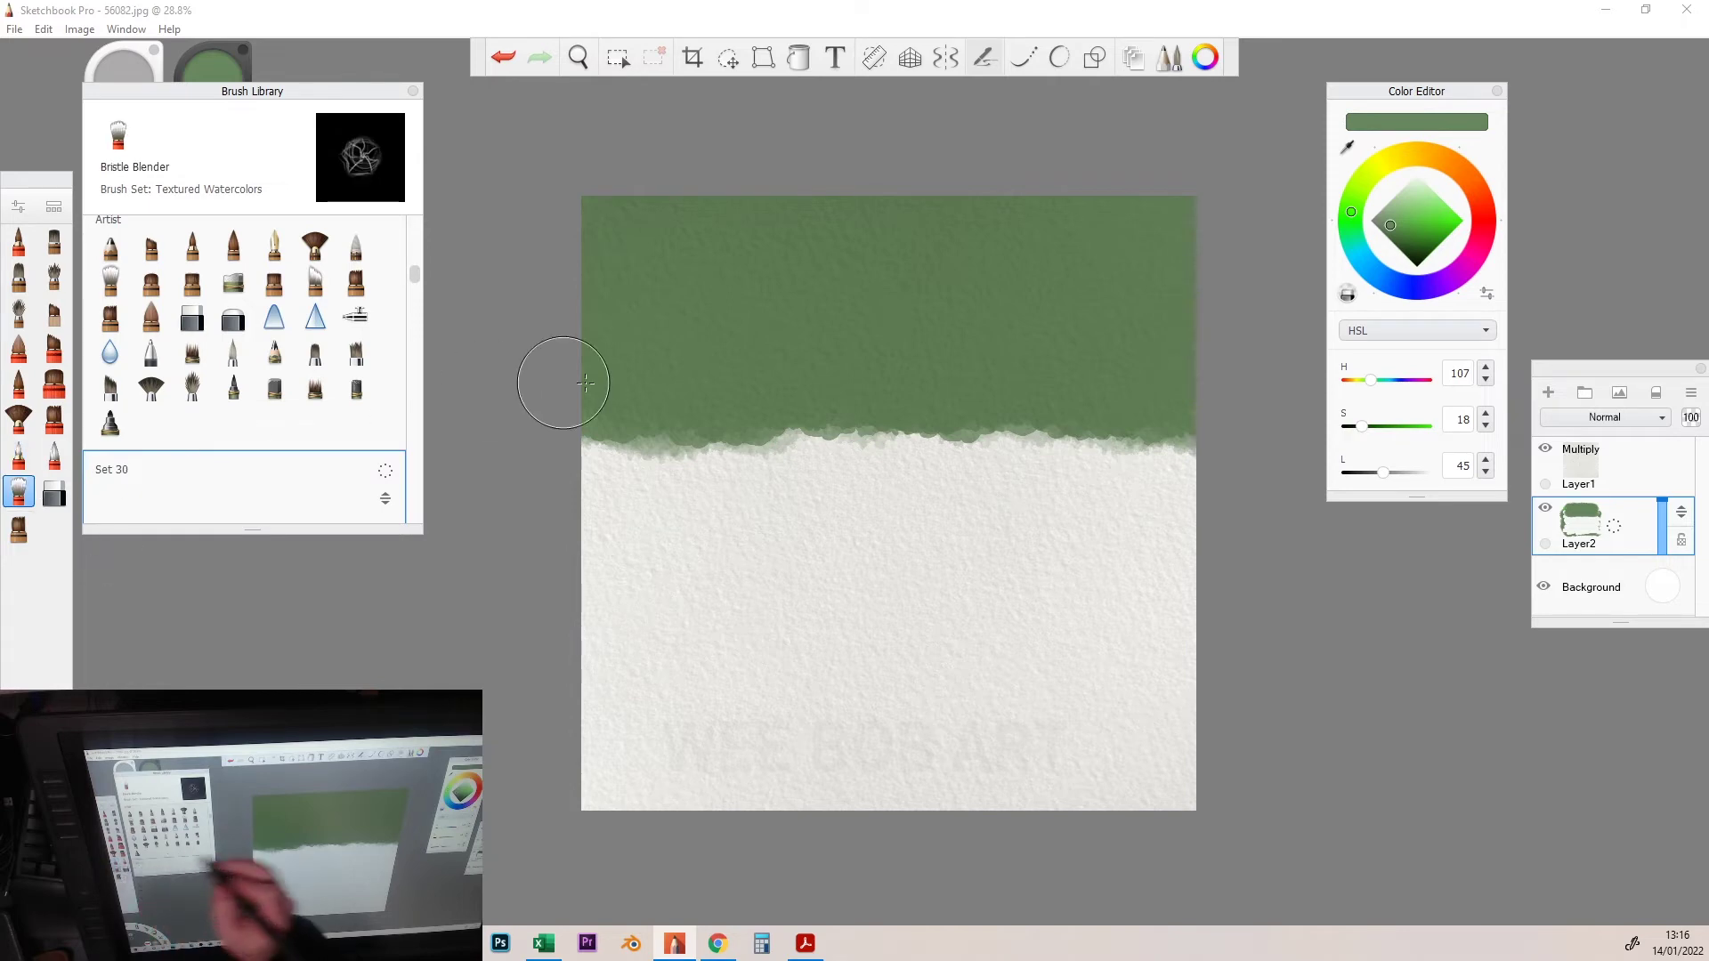
{"action": "left_click_drag", "start_coordinate": [654, 441], "coordinate": [1127, 444]}
{"action": "left_click_drag", "start_coordinate": [858, 448], "coordinate": [1197, 455]}
{"action": "left_click_drag", "start_coordinate": [588, 447], "coordinate": [953, 439]}
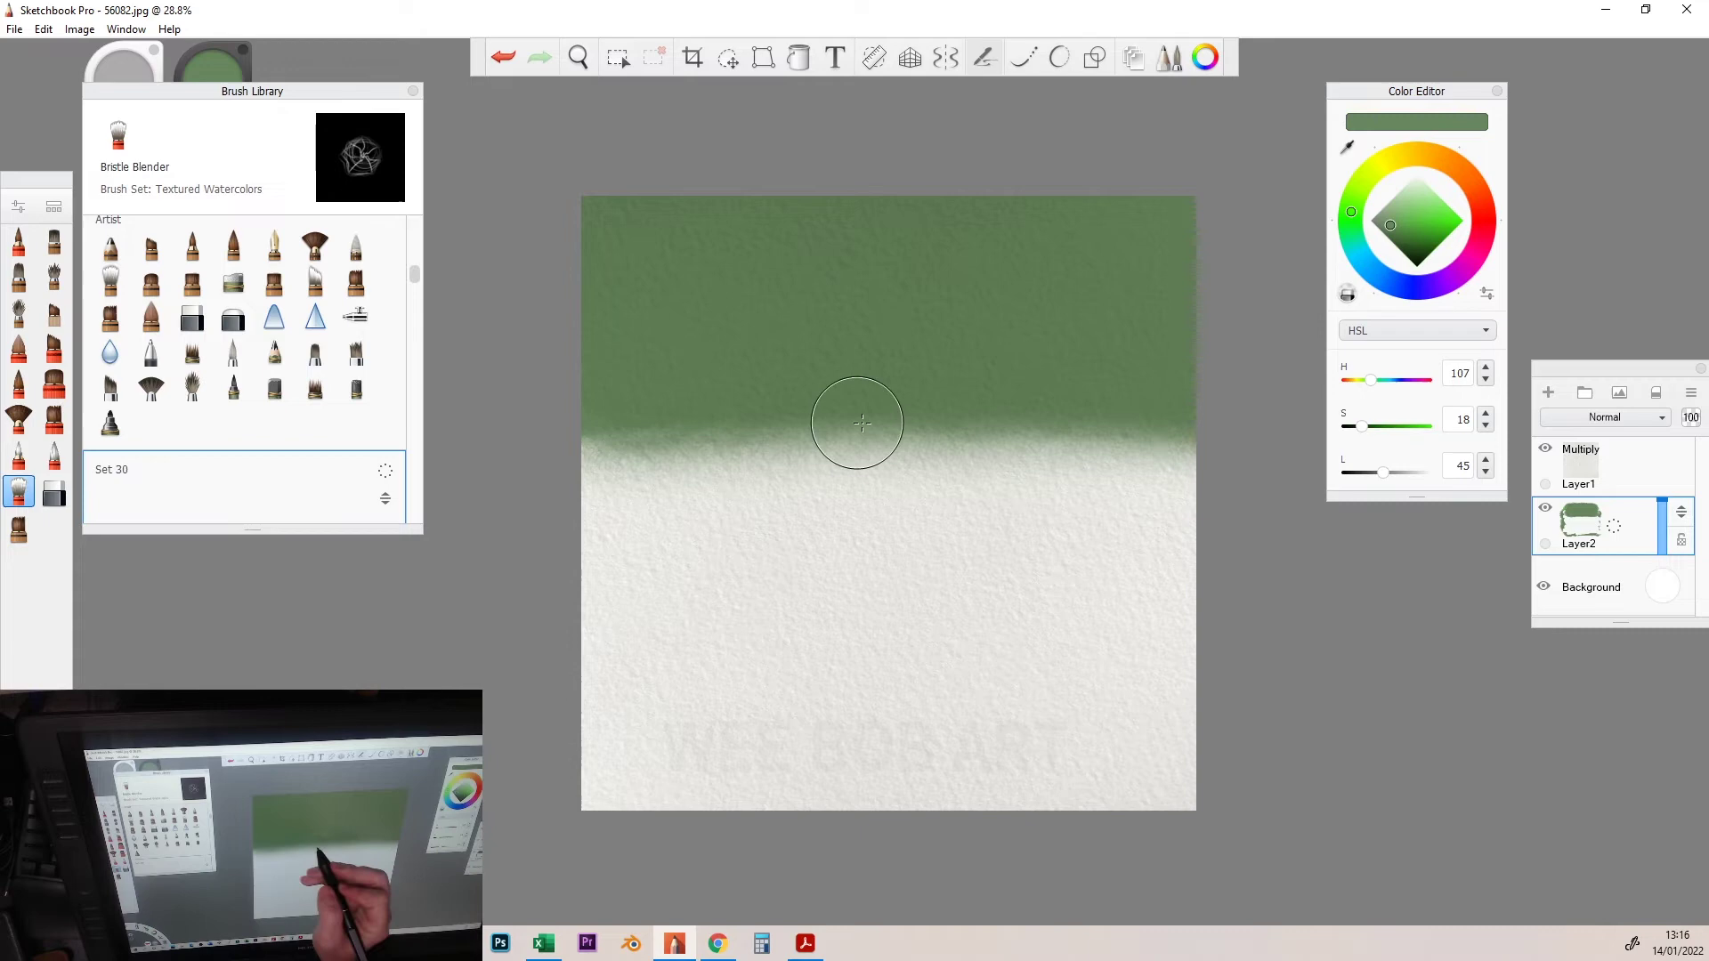
{"action": "left_click_drag", "start_coordinate": [590, 451], "coordinate": [929, 449]}
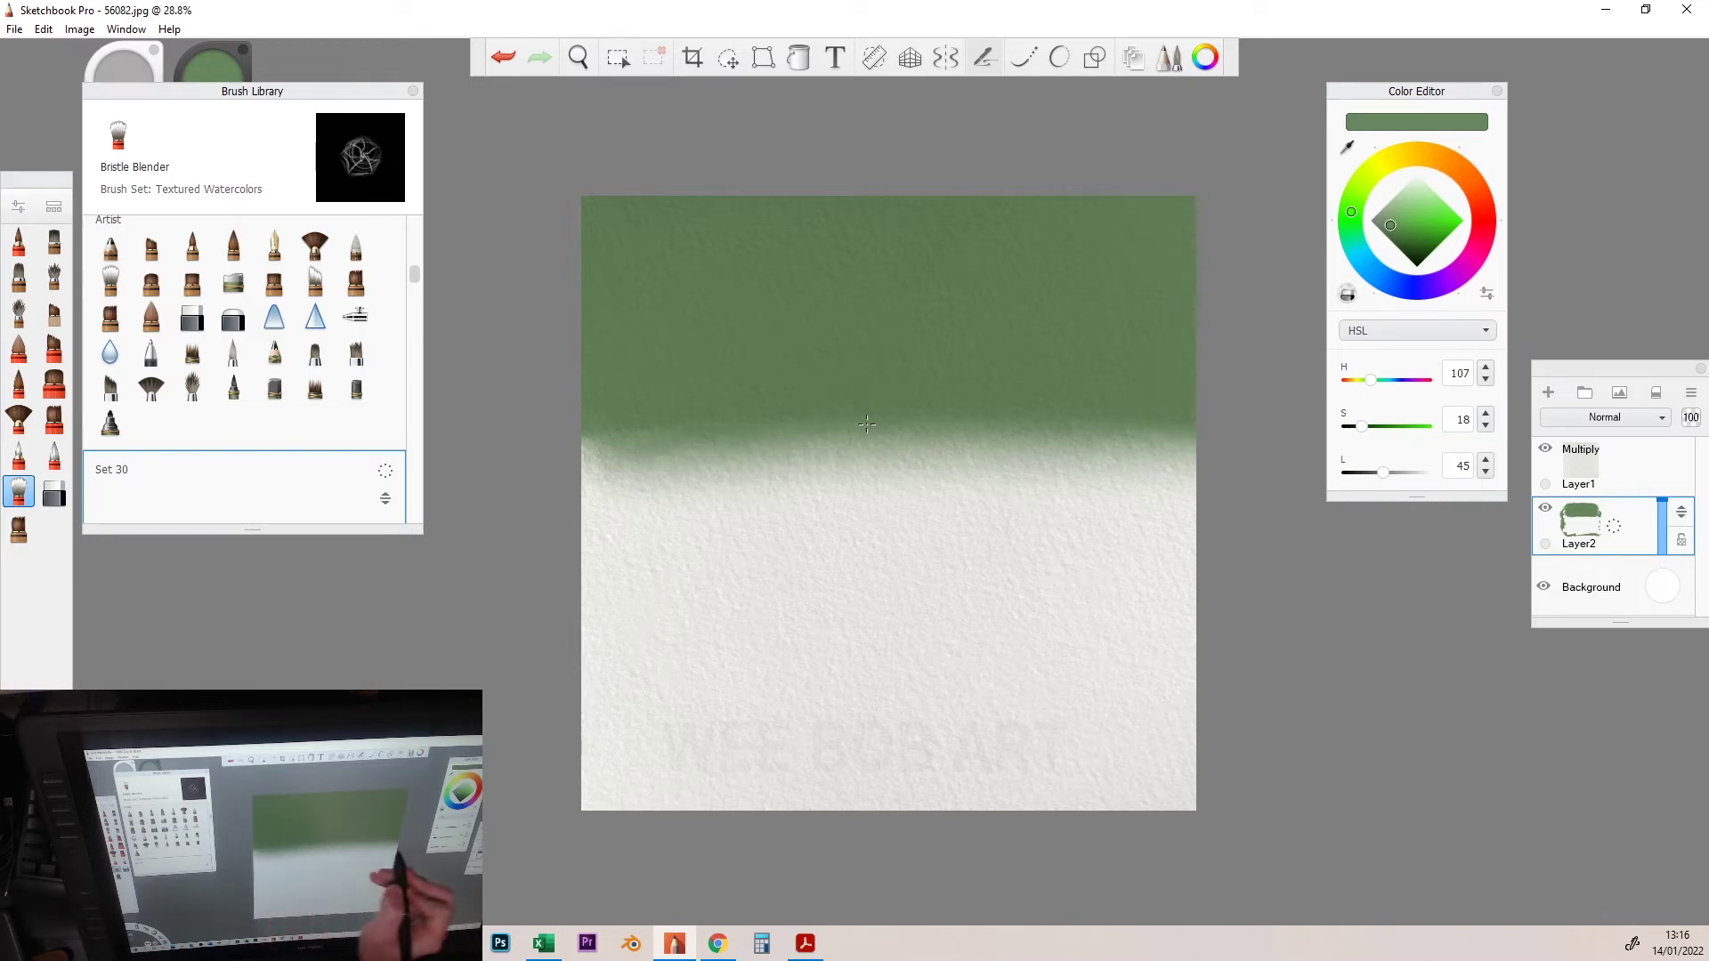
{"action": "left_click_drag", "start_coordinate": [678, 461], "coordinate": [988, 441]}
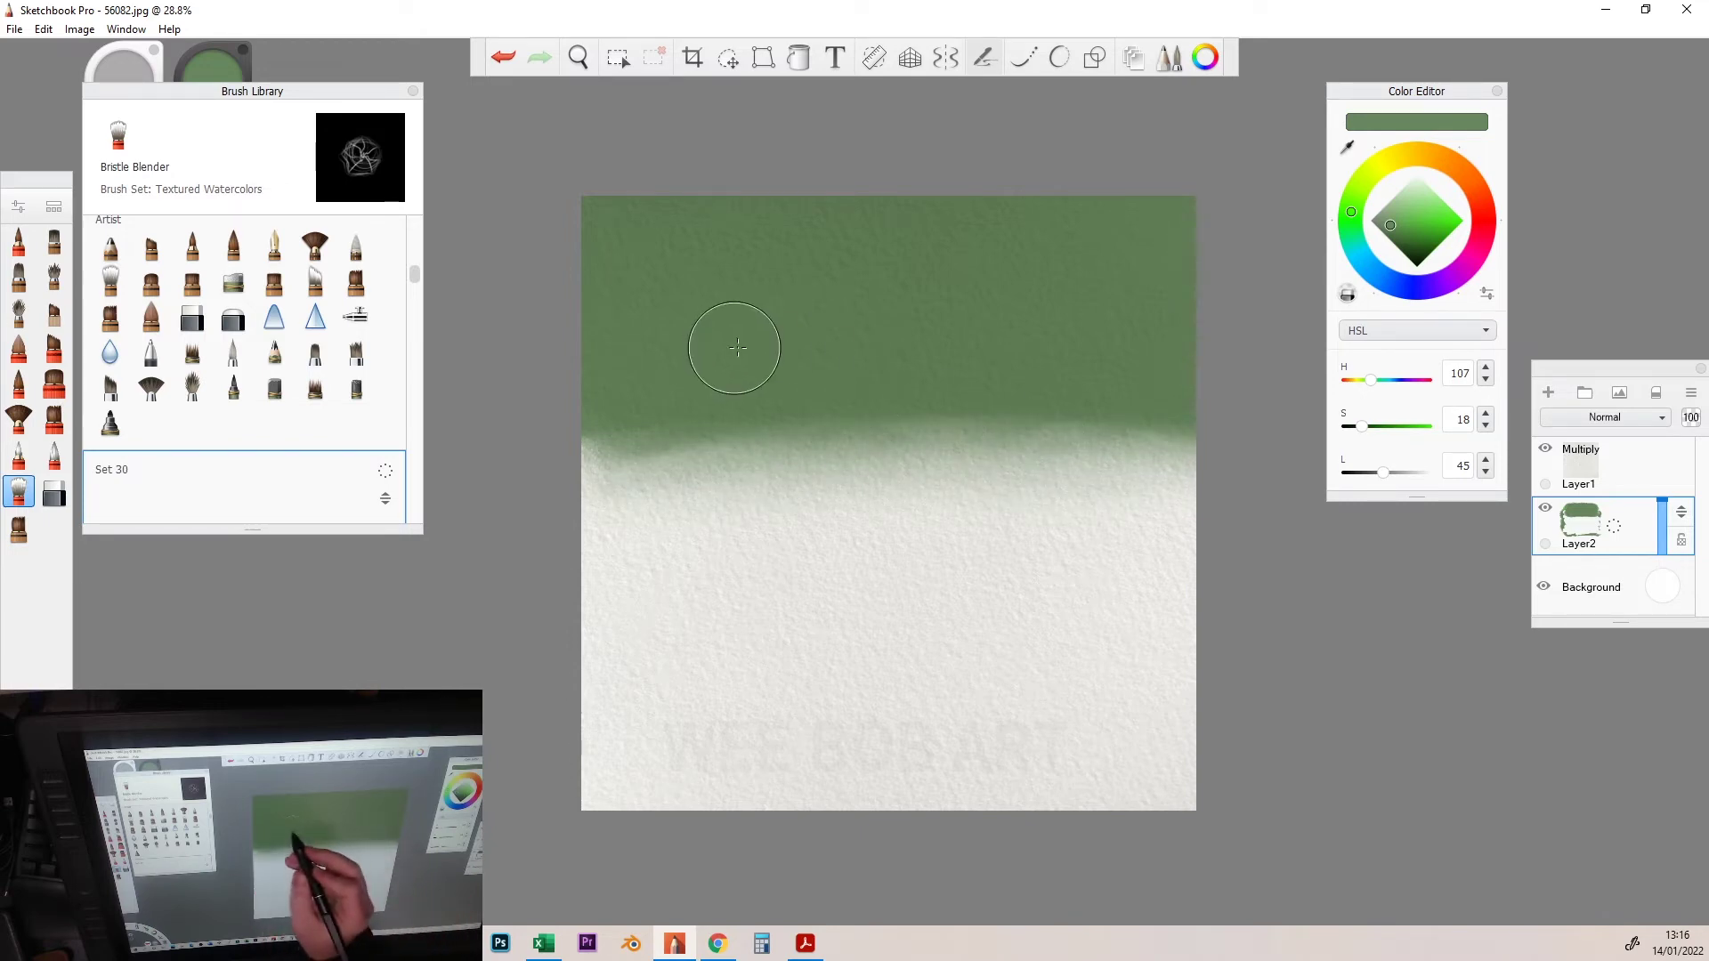
Enlarge the blender and spread the soft green fade further down the paper.
{"action": "key", "text": "bracketright"}
{"action": "left_click_drag", "start_coordinate": [858, 467], "coordinate": [1188, 480]}
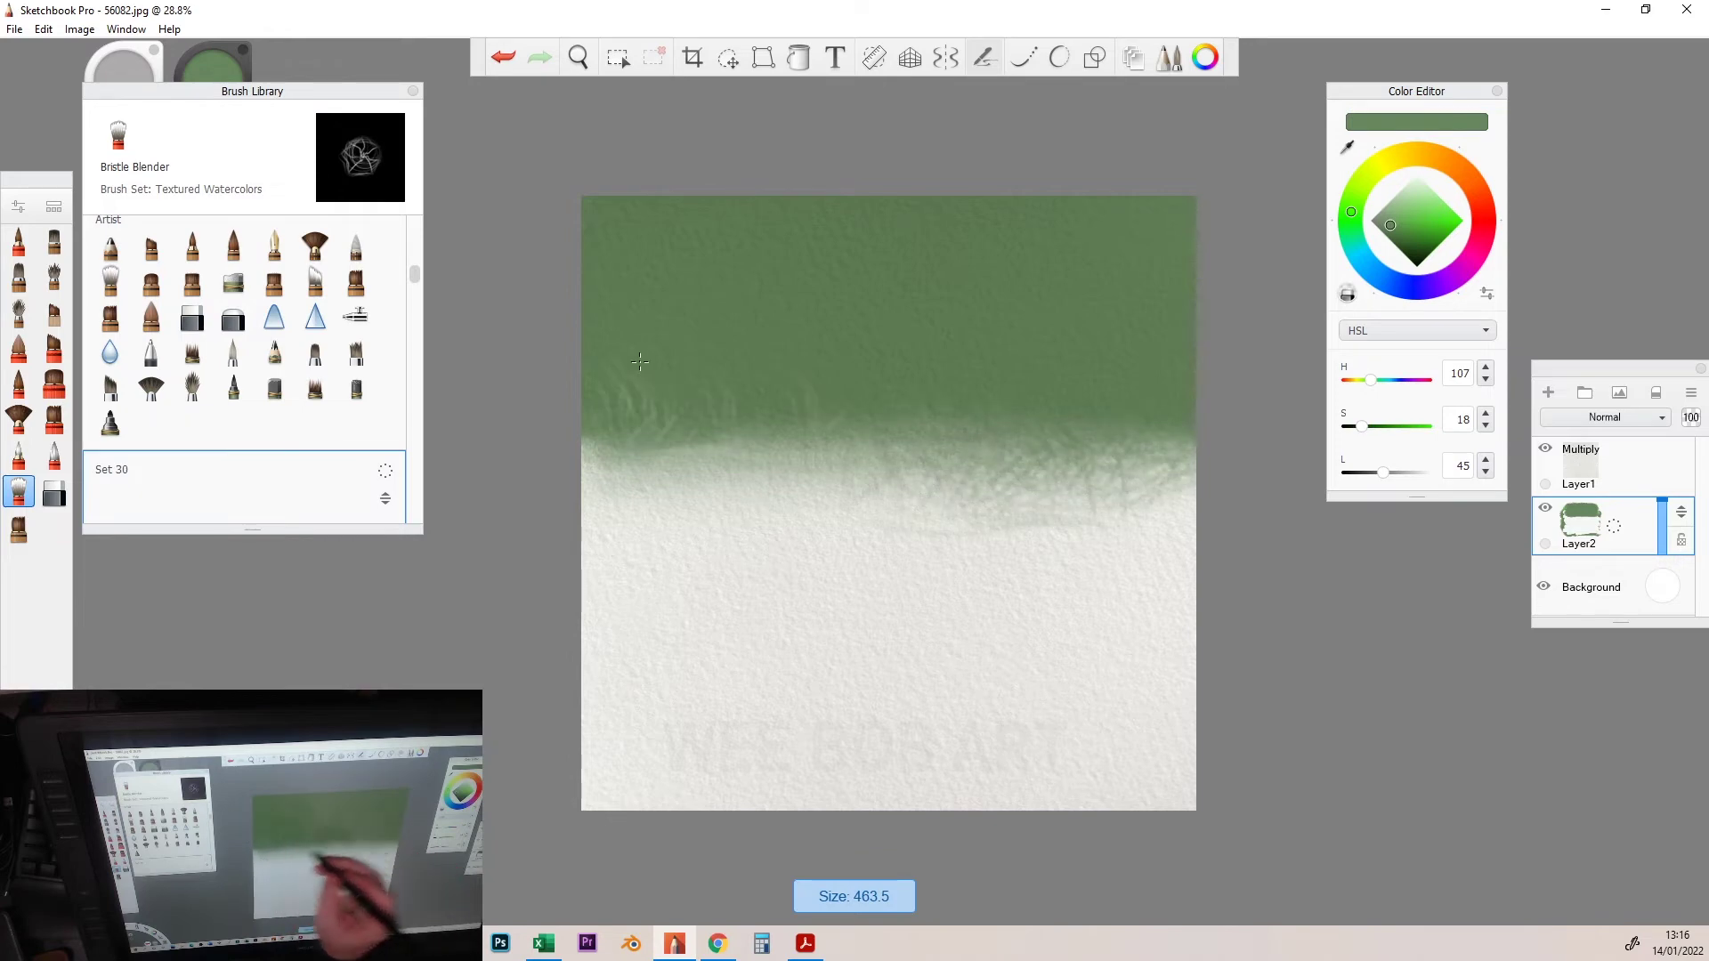
{"action": "left_click_drag", "start_coordinate": [587, 494], "coordinate": [974, 514]}
{"action": "left_click_drag", "start_coordinate": [835, 514], "coordinate": [1189, 527]}
{"action": "left_click_drag", "start_coordinate": [588, 520], "coordinate": [1001, 541]}
{"action": "left_click_drag", "start_coordinate": [1189, 548], "coordinate": [1022, 588]}
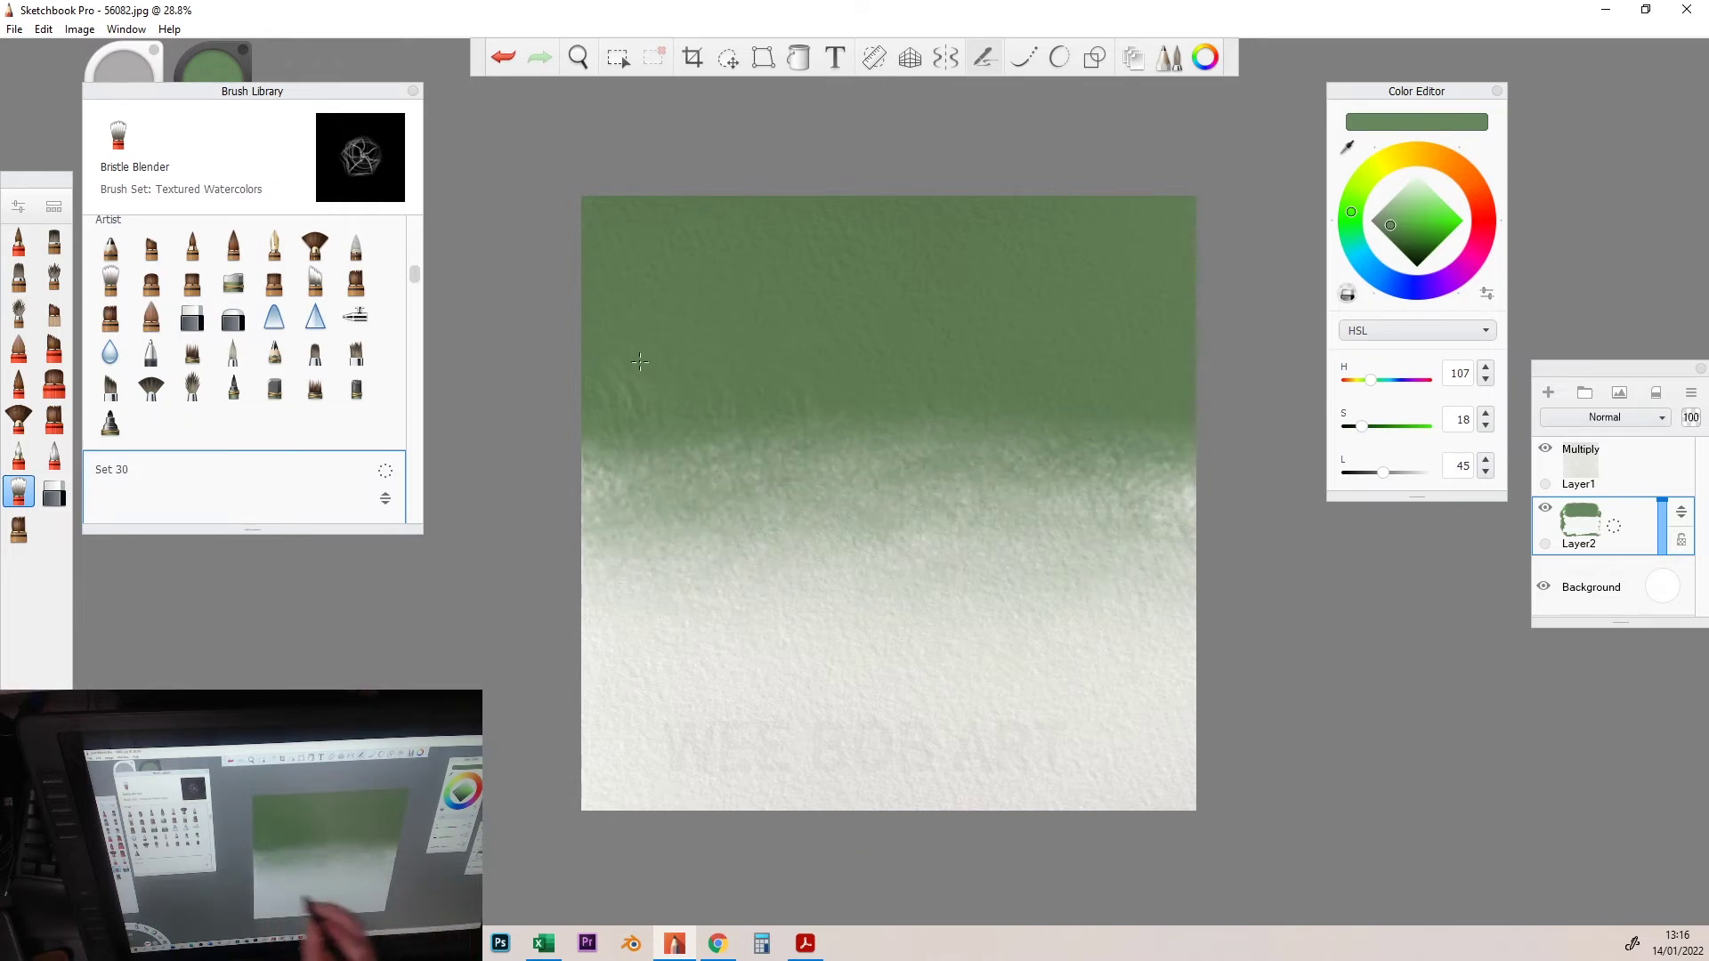
Give the Bristle Blender the grey blotch nib shape from the shape library.
{"action": "left_click", "coordinate": [18, 207]}
{"action": "left_click", "coordinate": [518, 504]}
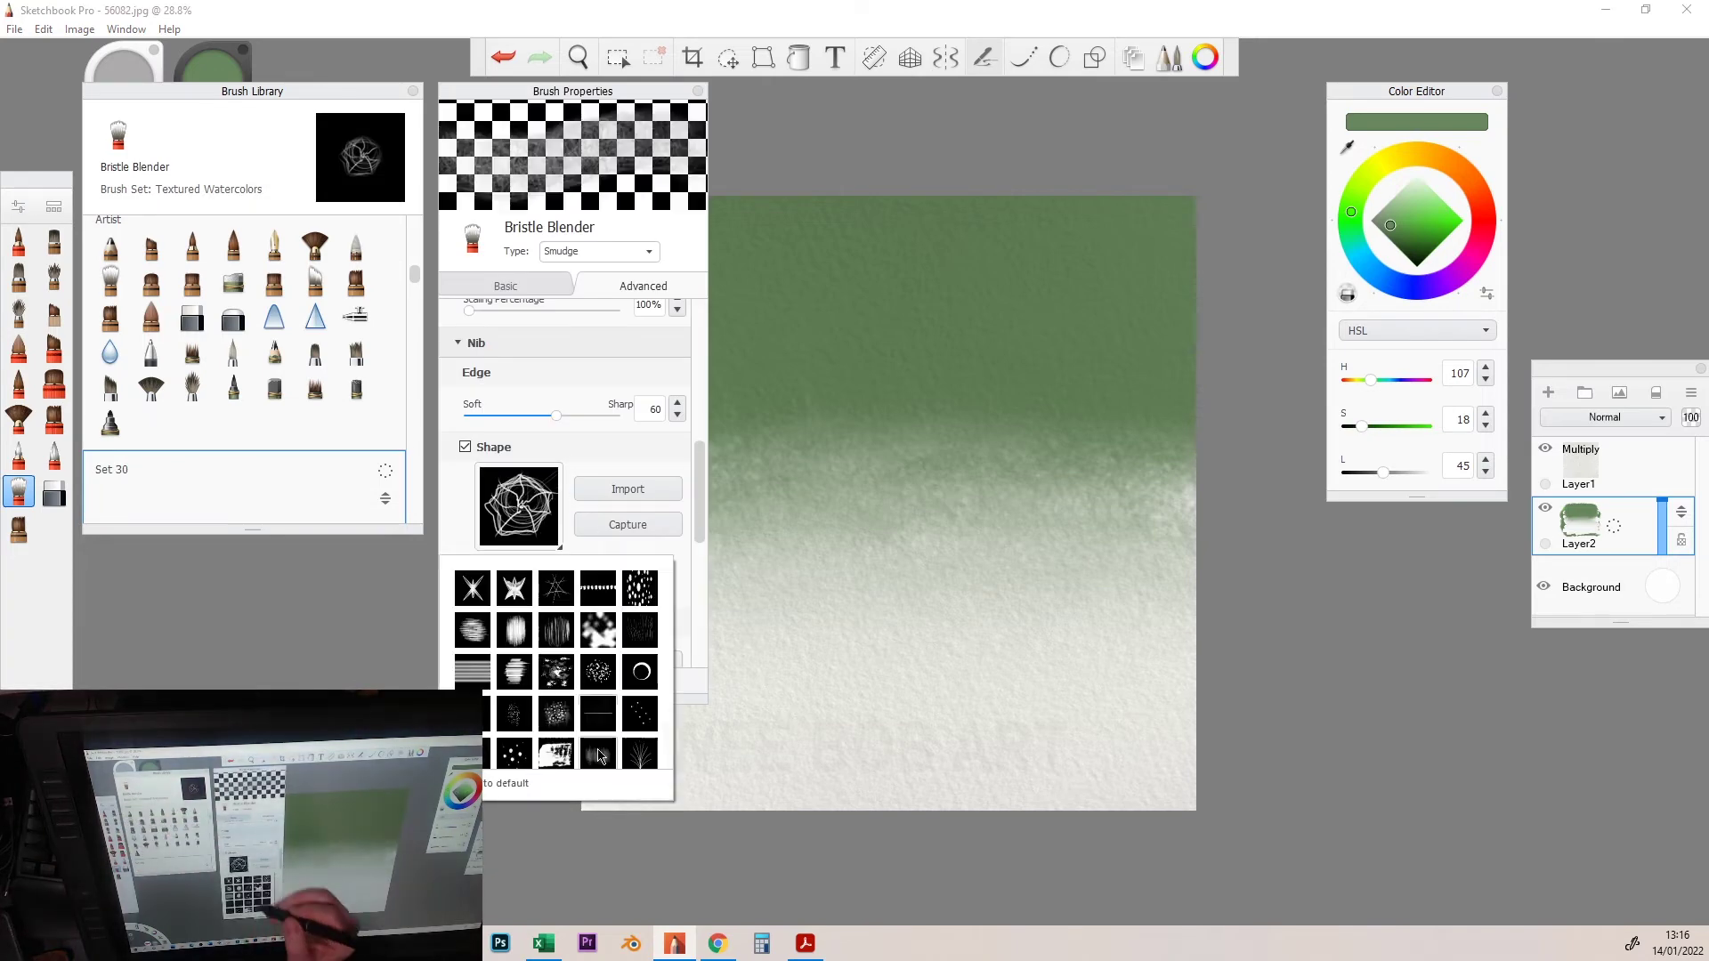
{"action": "scroll", "coordinate": [647, 735], "scroll_direction": "down", "scroll_amount": 2}
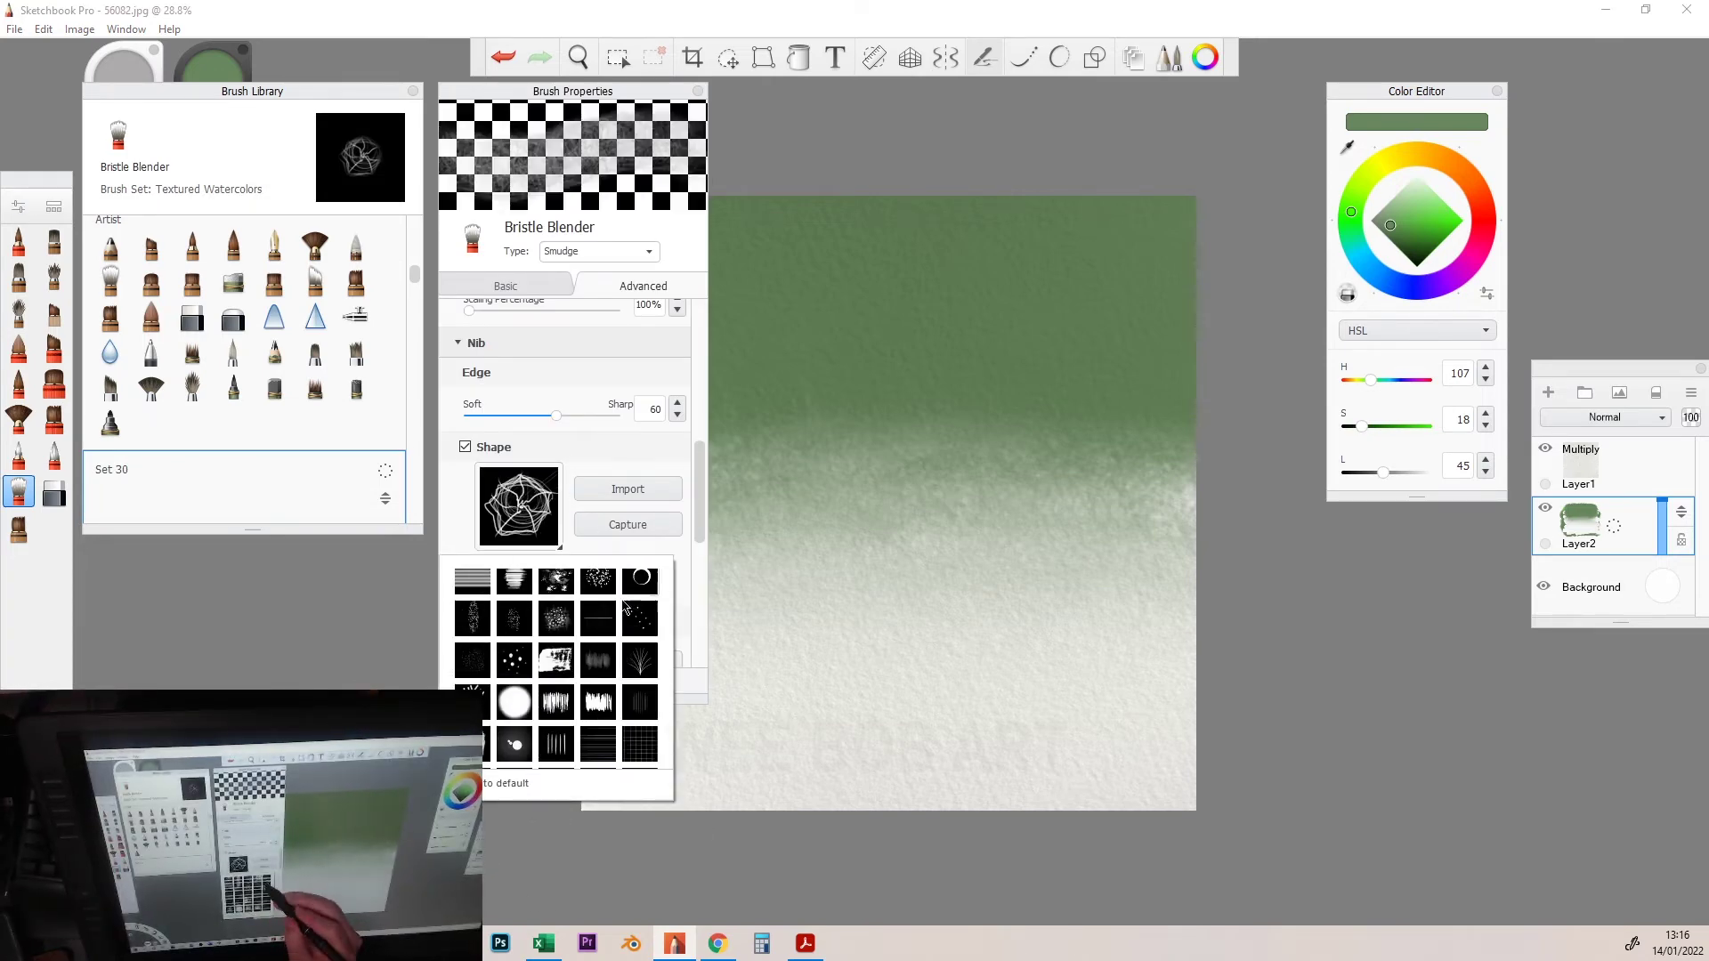
{"action": "scroll", "coordinate": [648, 735], "scroll_direction": "down", "scroll_amount": 2}
{"action": "scroll", "coordinate": [642, 668], "scroll_direction": "down", "scroll_amount": 2}
{"action": "scroll", "coordinate": [628, 577], "scroll_direction": "down", "scroll_amount": 2}
{"action": "scroll", "coordinate": [626, 577], "scroll_direction": "down", "scroll_amount": 2}
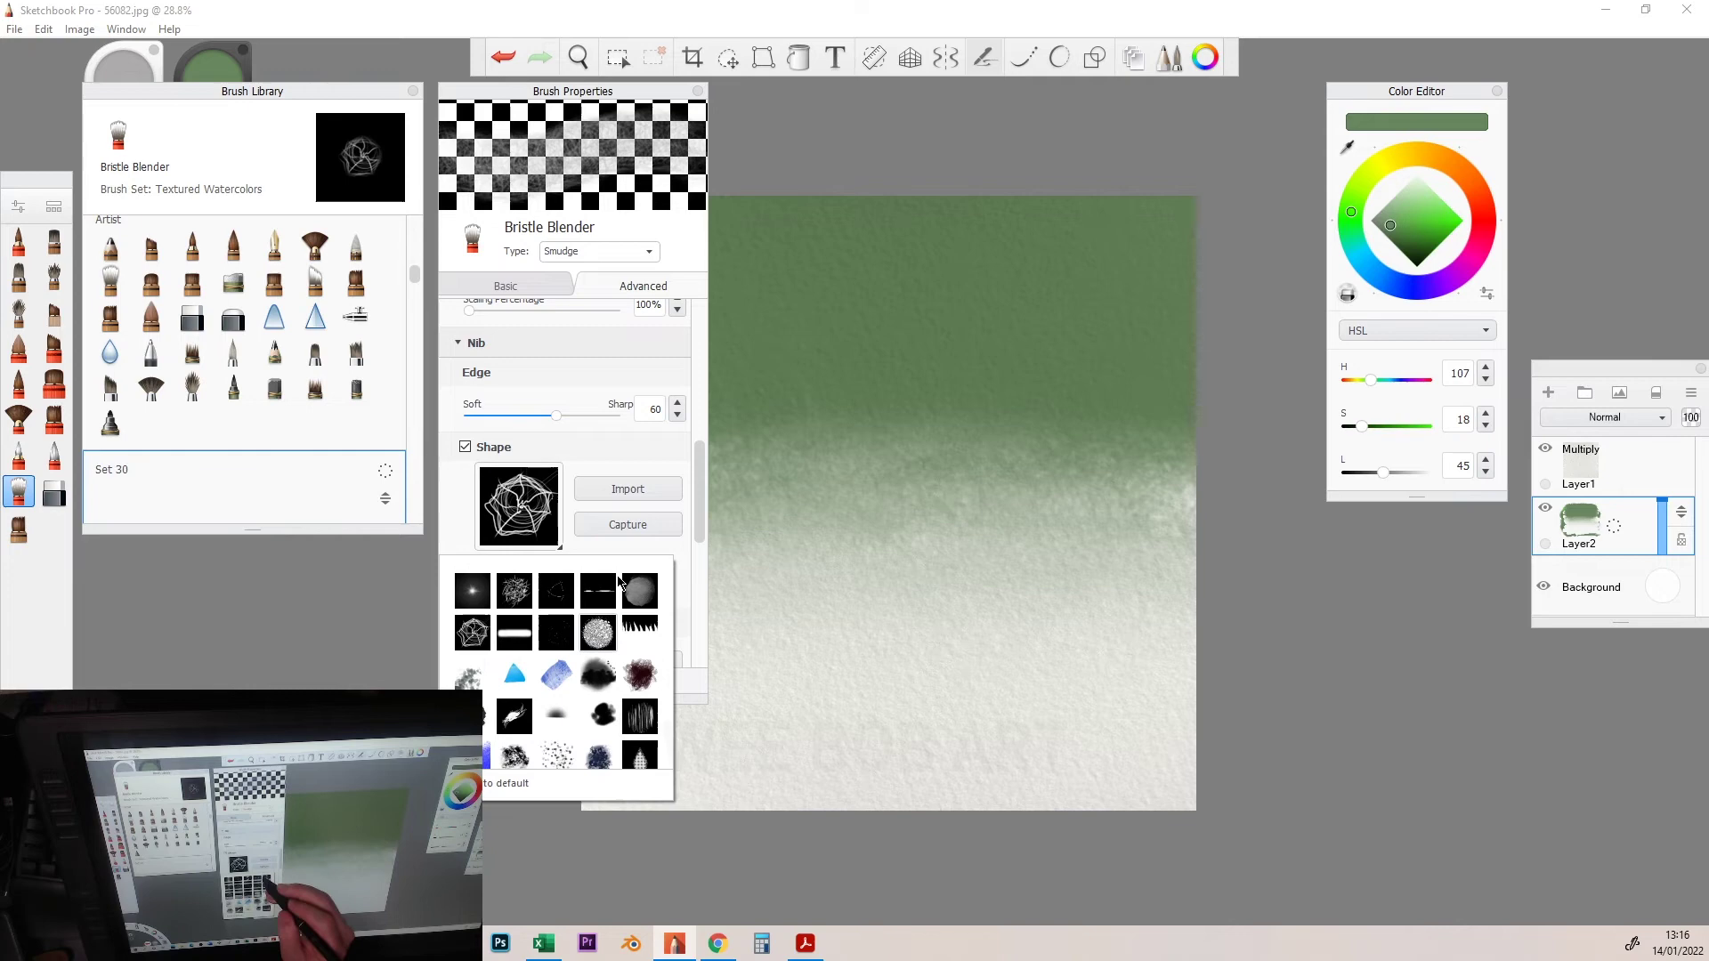
{"action": "scroll", "coordinate": [608, 642], "scroll_direction": "down", "scroll_amount": 2}
{"action": "scroll", "coordinate": [591, 692], "scroll_direction": "down", "scroll_amount": 1}
{"action": "left_click", "coordinate": [485, 620]}
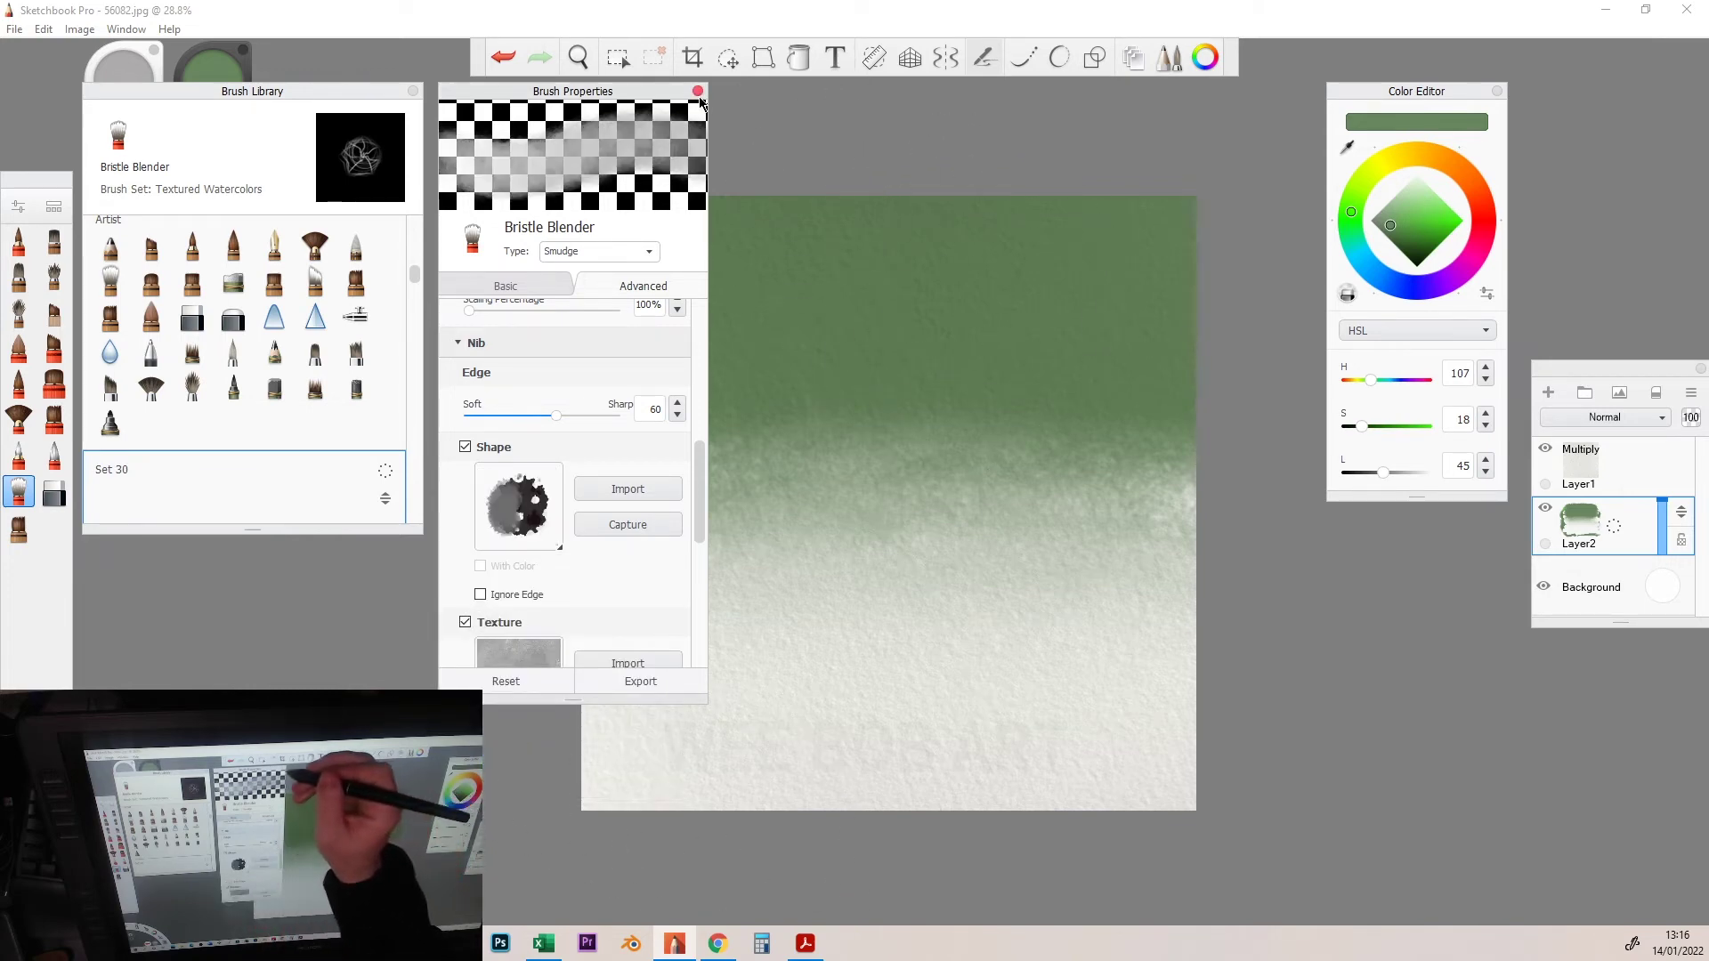
{"action": "left_click", "coordinate": [696, 91]}
Spread the green wash toward the bottom and smooth its green-to-white transition.
{"action": "mouse_move", "coordinate": [1188, 455]}
{"action": "left_mouse_down"}
{"action": "mouse_move", "coordinate": [801, 495]}
{"action": "mouse_move", "coordinate": [587, 561]}
{"action": "left_mouse_up"}
{"action": "mouse_move", "coordinate": [816, 561]}
{"action": "left_mouse_down"}
{"action": "mouse_move", "coordinate": [1176, 589]}
{"action": "mouse_move", "coordinate": [587, 642]}
{"action": "mouse_move", "coordinate": [972, 668]}
{"action": "mouse_move", "coordinate": [1189, 708]}
{"action": "mouse_move", "coordinate": [587, 748]}
{"action": "left_mouse_up"}
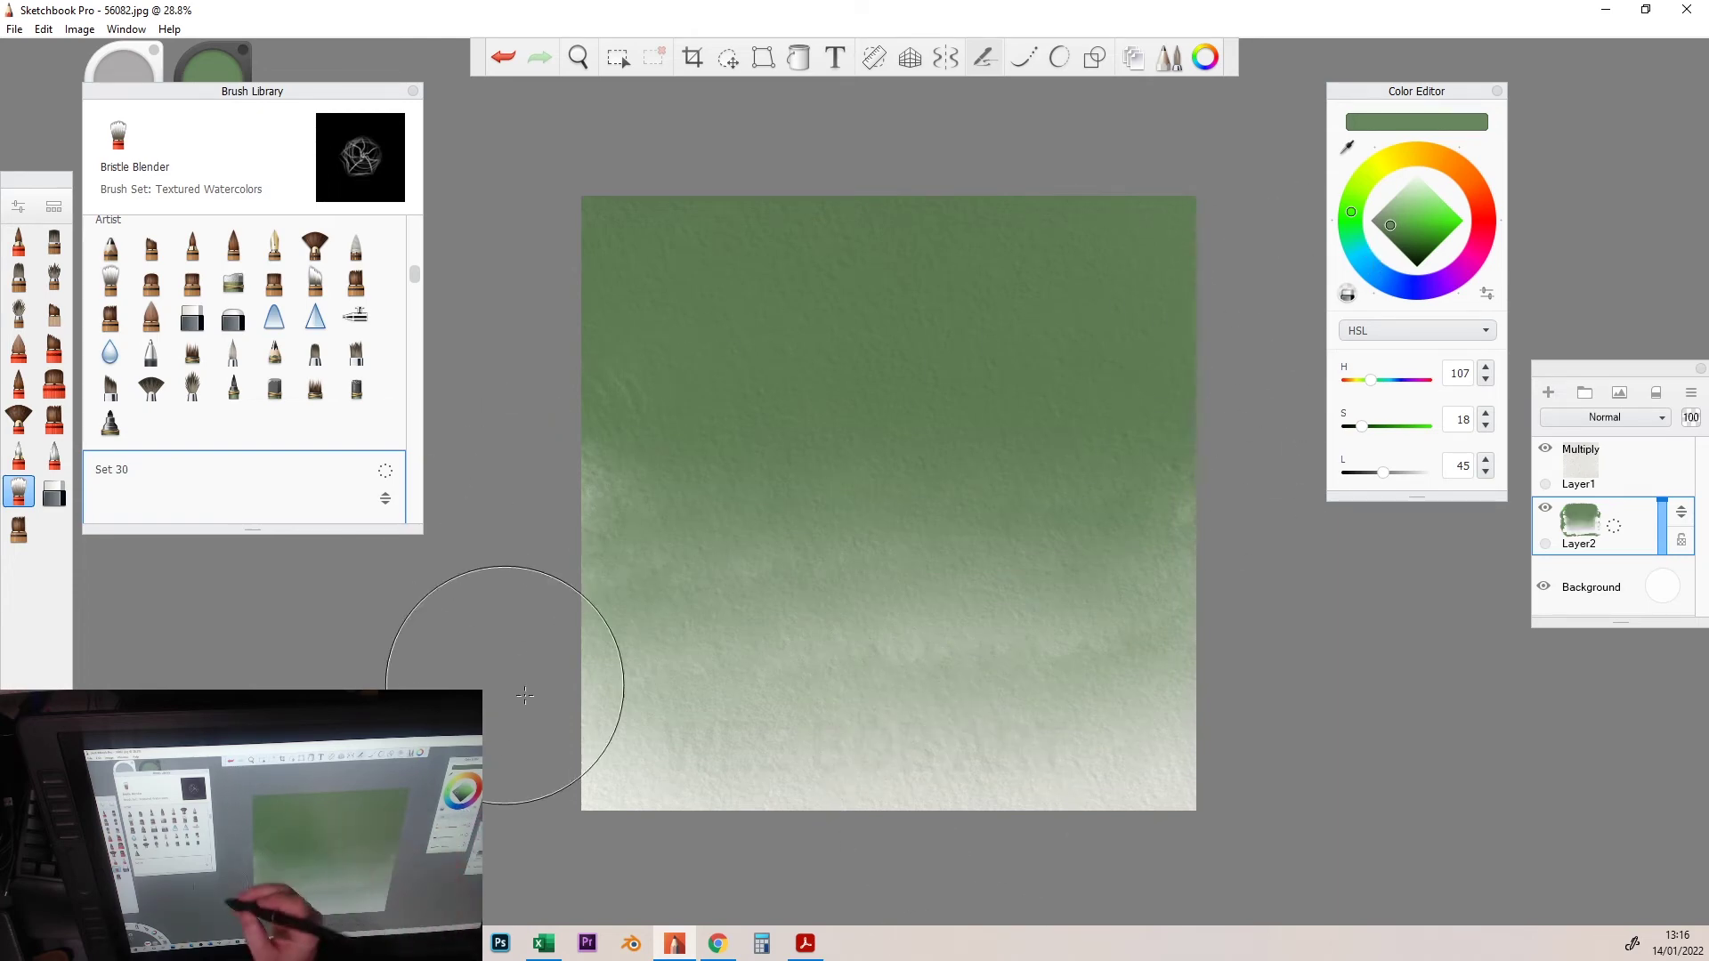
{"action": "mouse_move", "coordinate": [540, 801]}
{"action": "left_mouse_down"}
{"action": "mouse_move", "coordinate": [815, 749]}
{"action": "mouse_move", "coordinate": [1161, 775]}
{"action": "left_mouse_up"}
{"action": "left_click_drag", "start_coordinate": [602, 721], "coordinate": [1189, 614]}
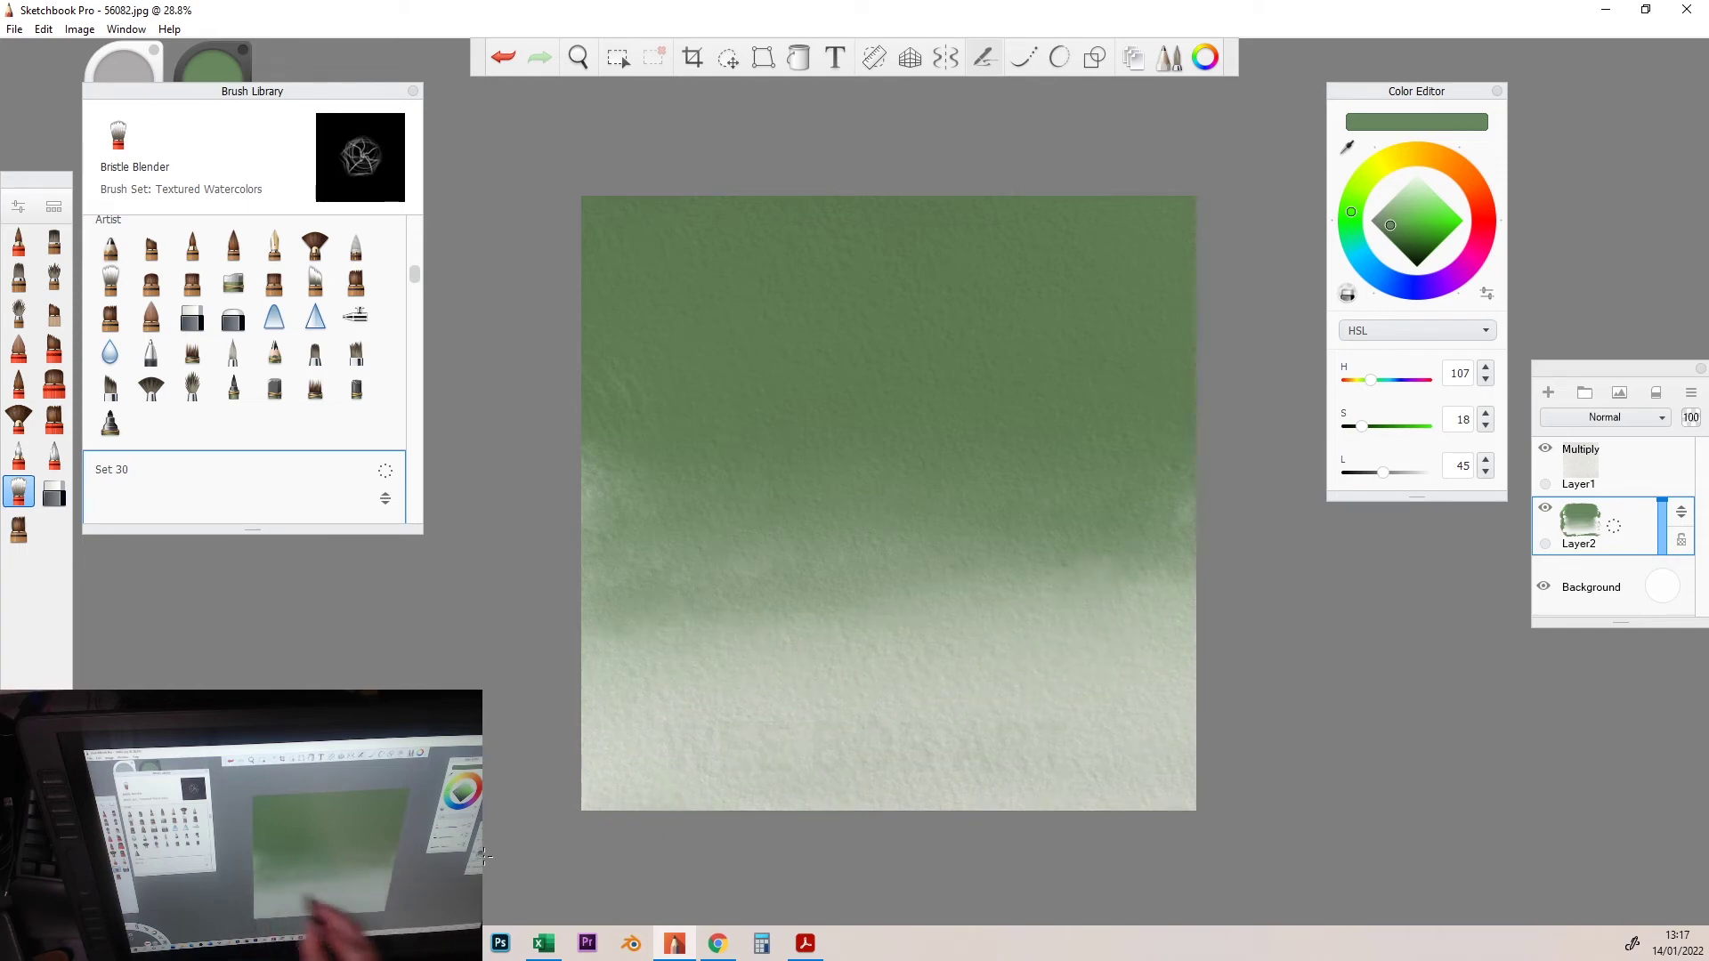
{"action": "left_click_drag", "start_coordinate": [588, 601], "coordinate": [1162, 534]}
{"action": "left_click_drag", "start_coordinate": [828, 534], "coordinate": [1188, 561]}
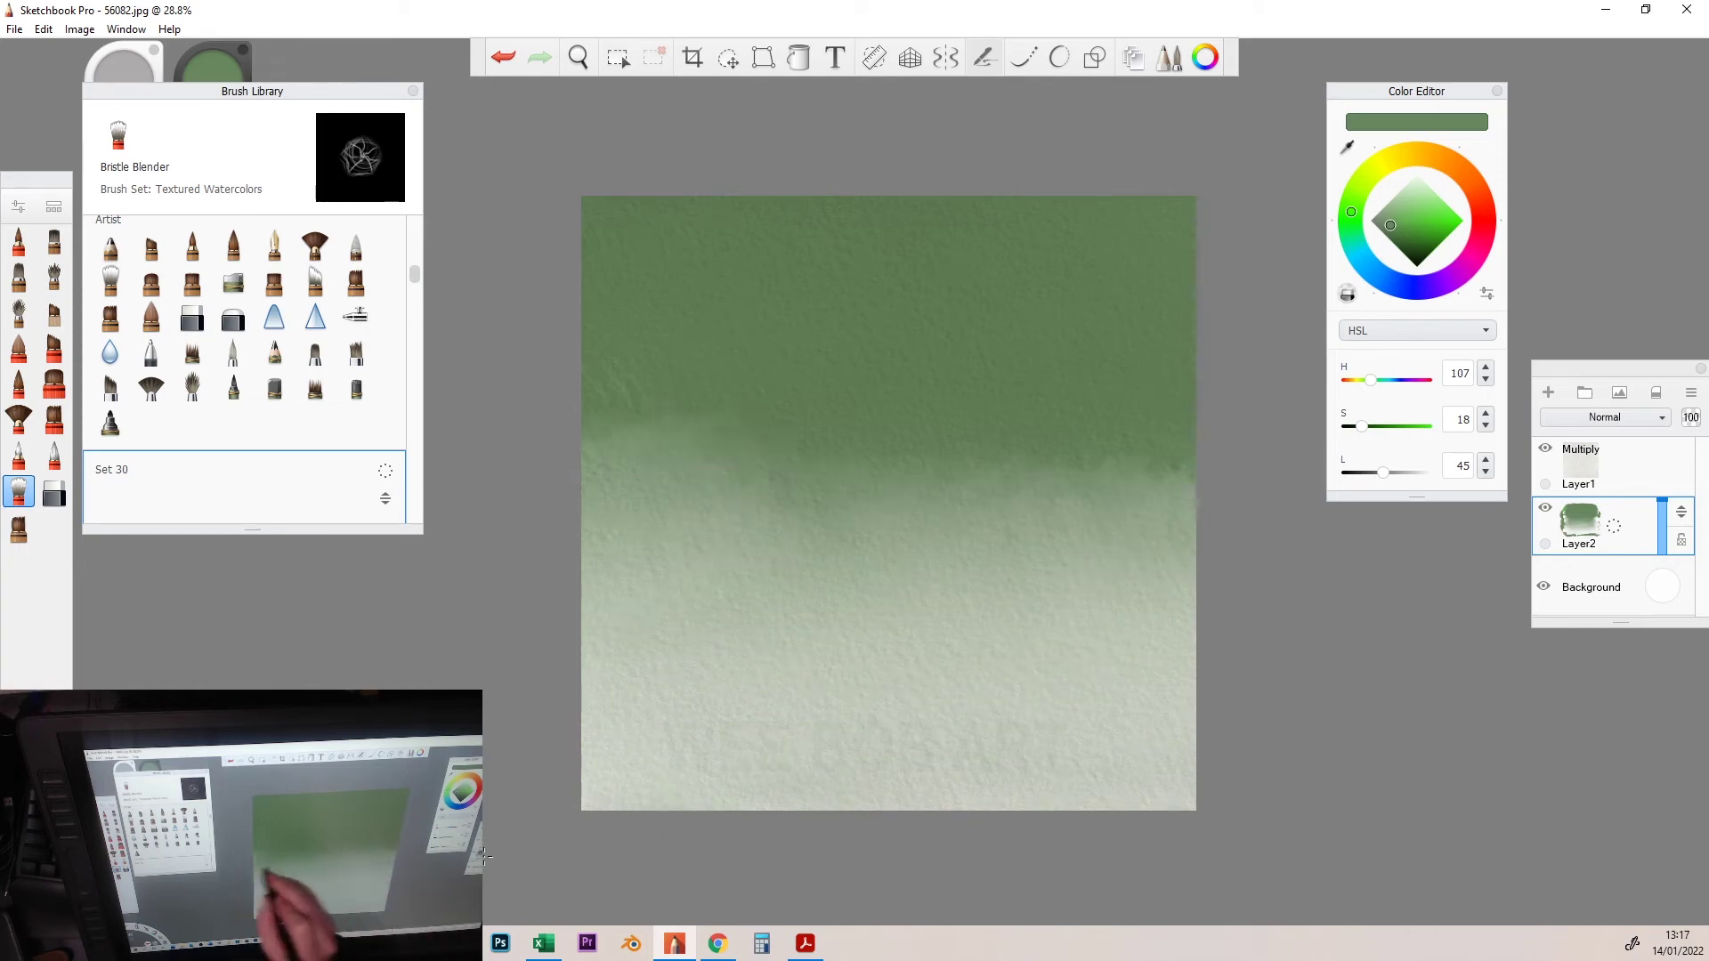
{"action": "left_click_drag", "start_coordinate": [589, 495], "coordinate": [1190, 441]}
Lighten the middle band and blend the green further down the paper.
{"action": "left_click_drag", "start_coordinate": [604, 414], "coordinate": [1189, 428]}
{"action": "left_click_drag", "start_coordinate": [587, 508], "coordinate": [1108, 535]}
{"action": "left_click_drag", "start_coordinate": [634, 507], "coordinate": [1188, 468]}
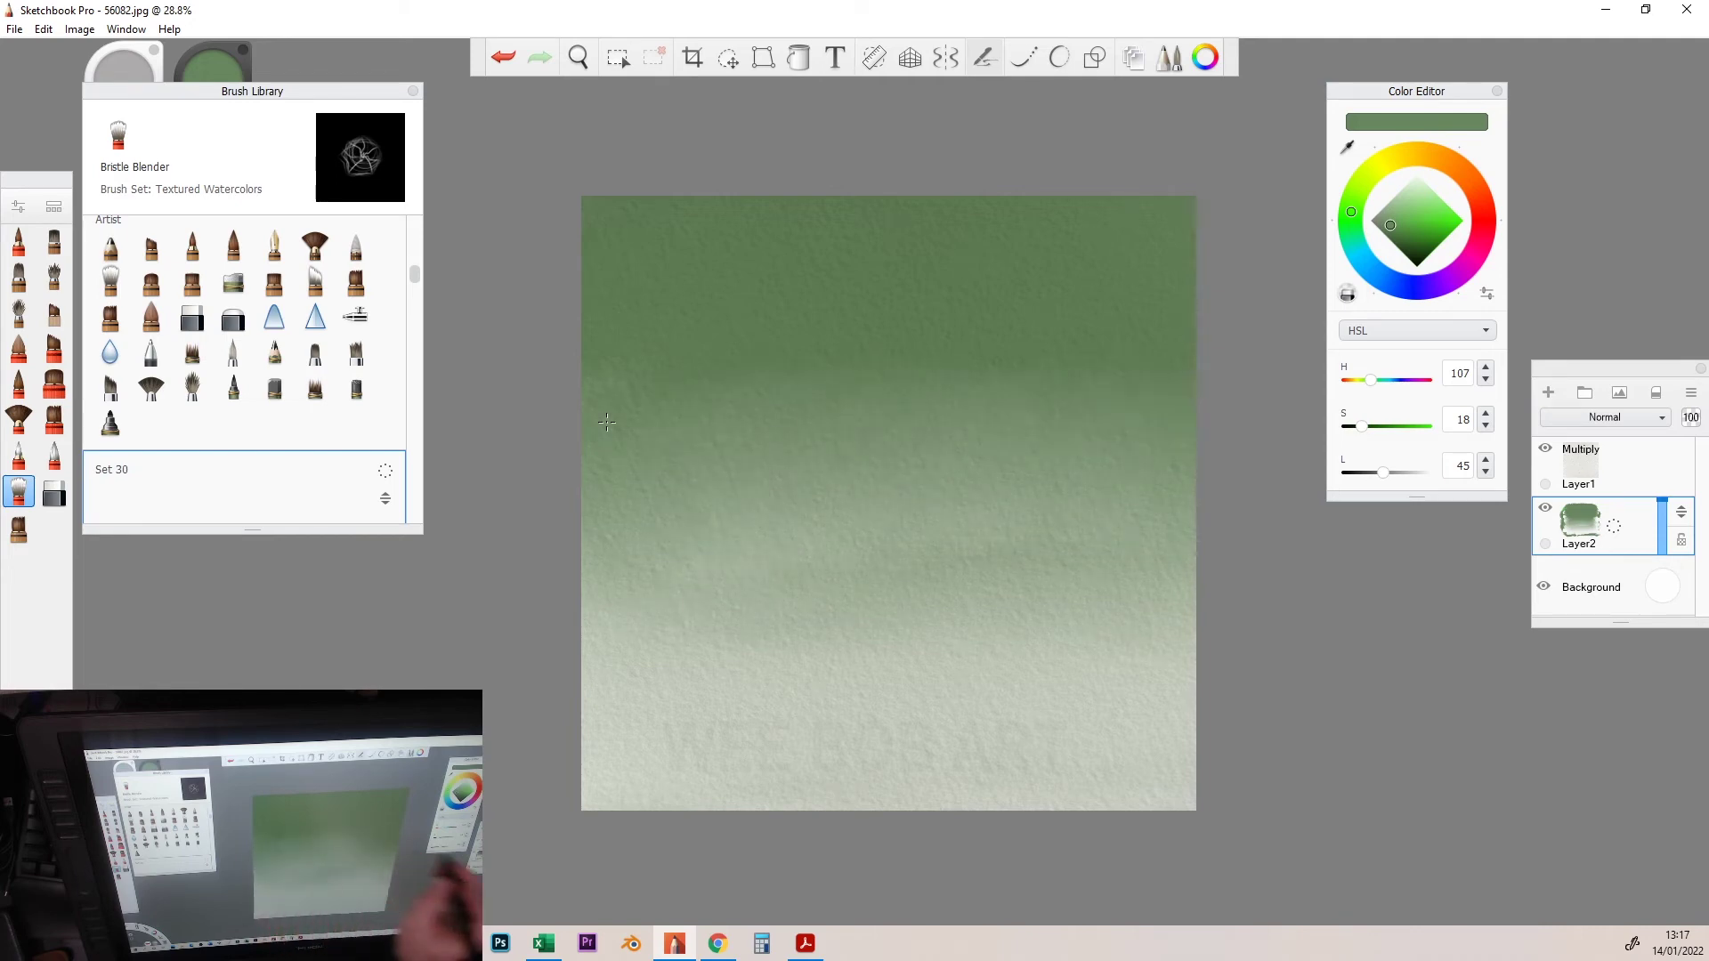
{"action": "left_click_drag", "start_coordinate": [759, 520], "coordinate": [548, 522]}
{"action": "left_click_drag", "start_coordinate": [588, 440], "coordinate": [906, 641]}
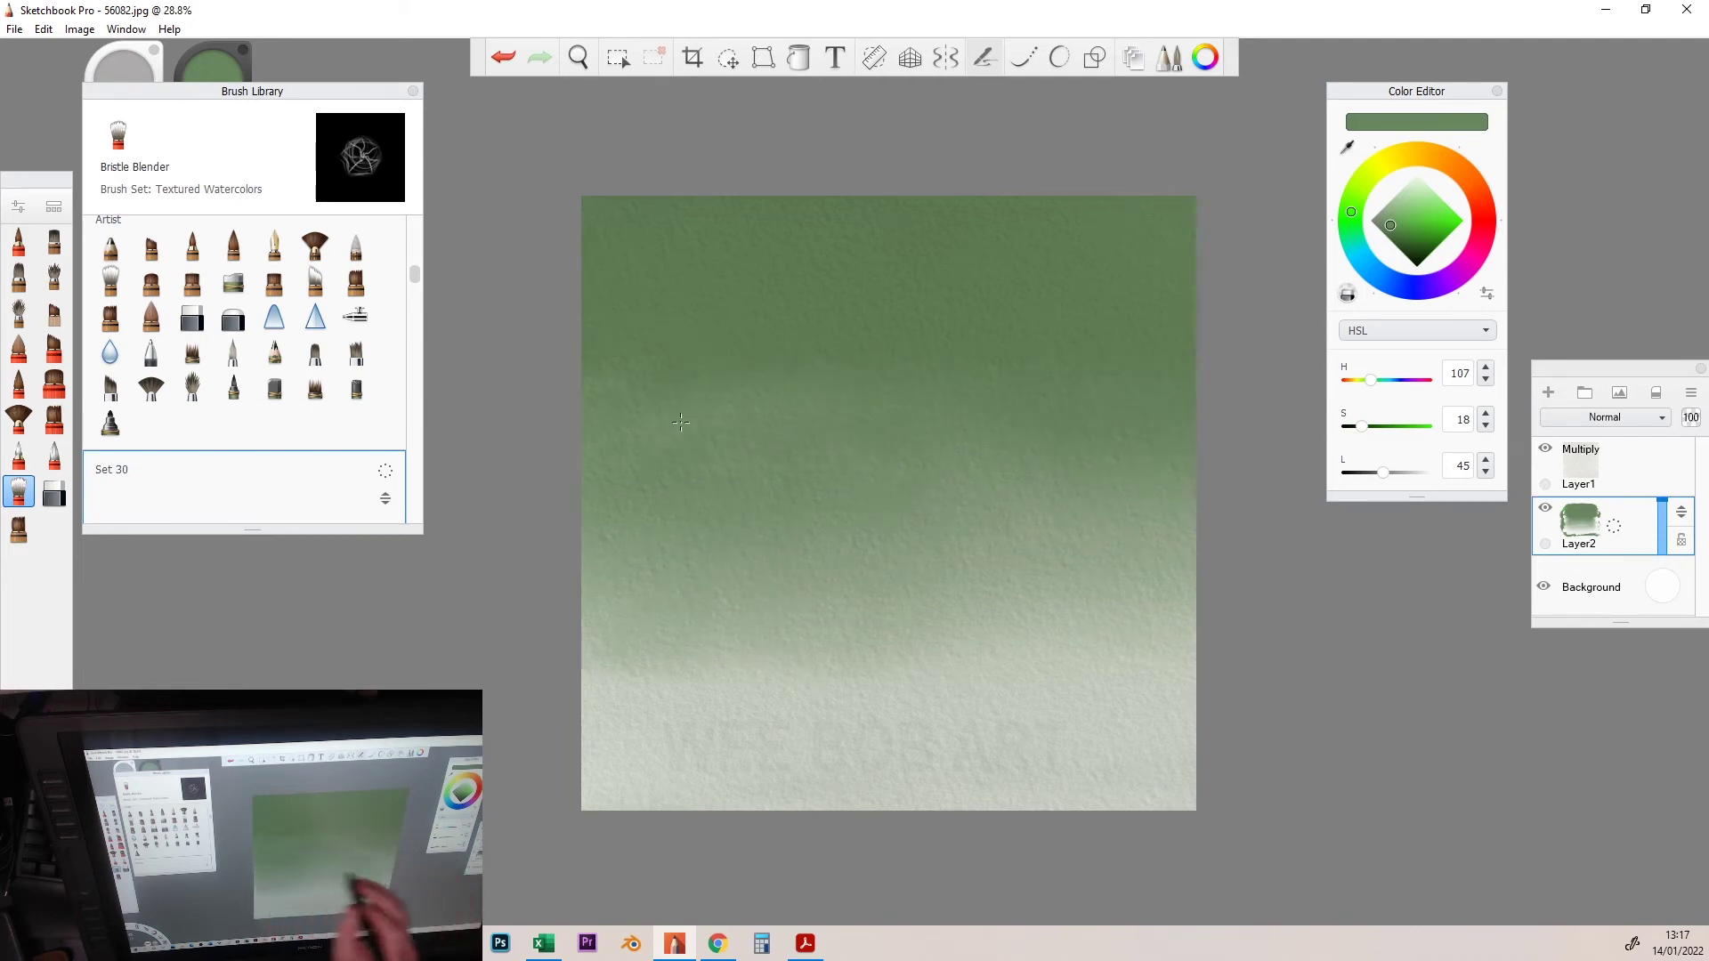
{"action": "mouse_move", "coordinate": [740, 534]}
{"action": "left_mouse_down"}
{"action": "mouse_move", "coordinate": [948, 561]}
{"action": "mouse_move", "coordinate": [1189, 494]}
{"action": "left_mouse_up"}
{"action": "left_click", "coordinate": [17, 455]}
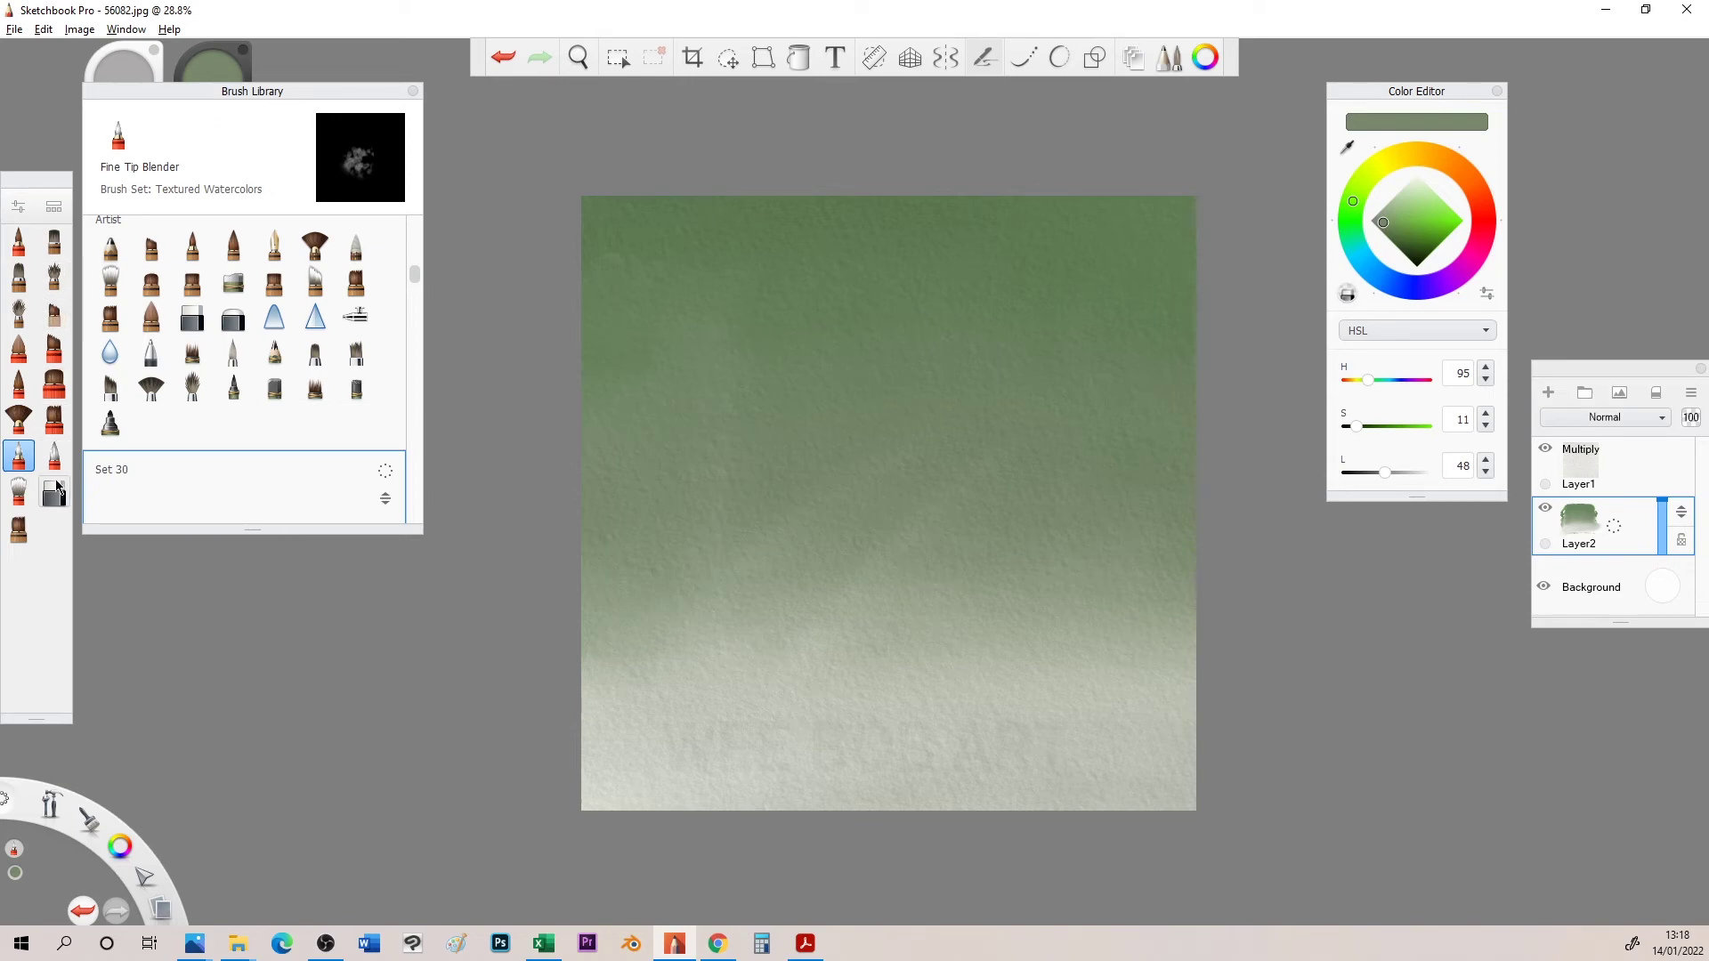
Enlarge the eraser and wipe all remaining green wash off the paper.
{"action": "key", "text": "bracketright"}
{"action": "key", "text": "bracketright"}
{"action": "left_click_drag", "start_coordinate": [588, 228], "coordinate": [1176, 308]}
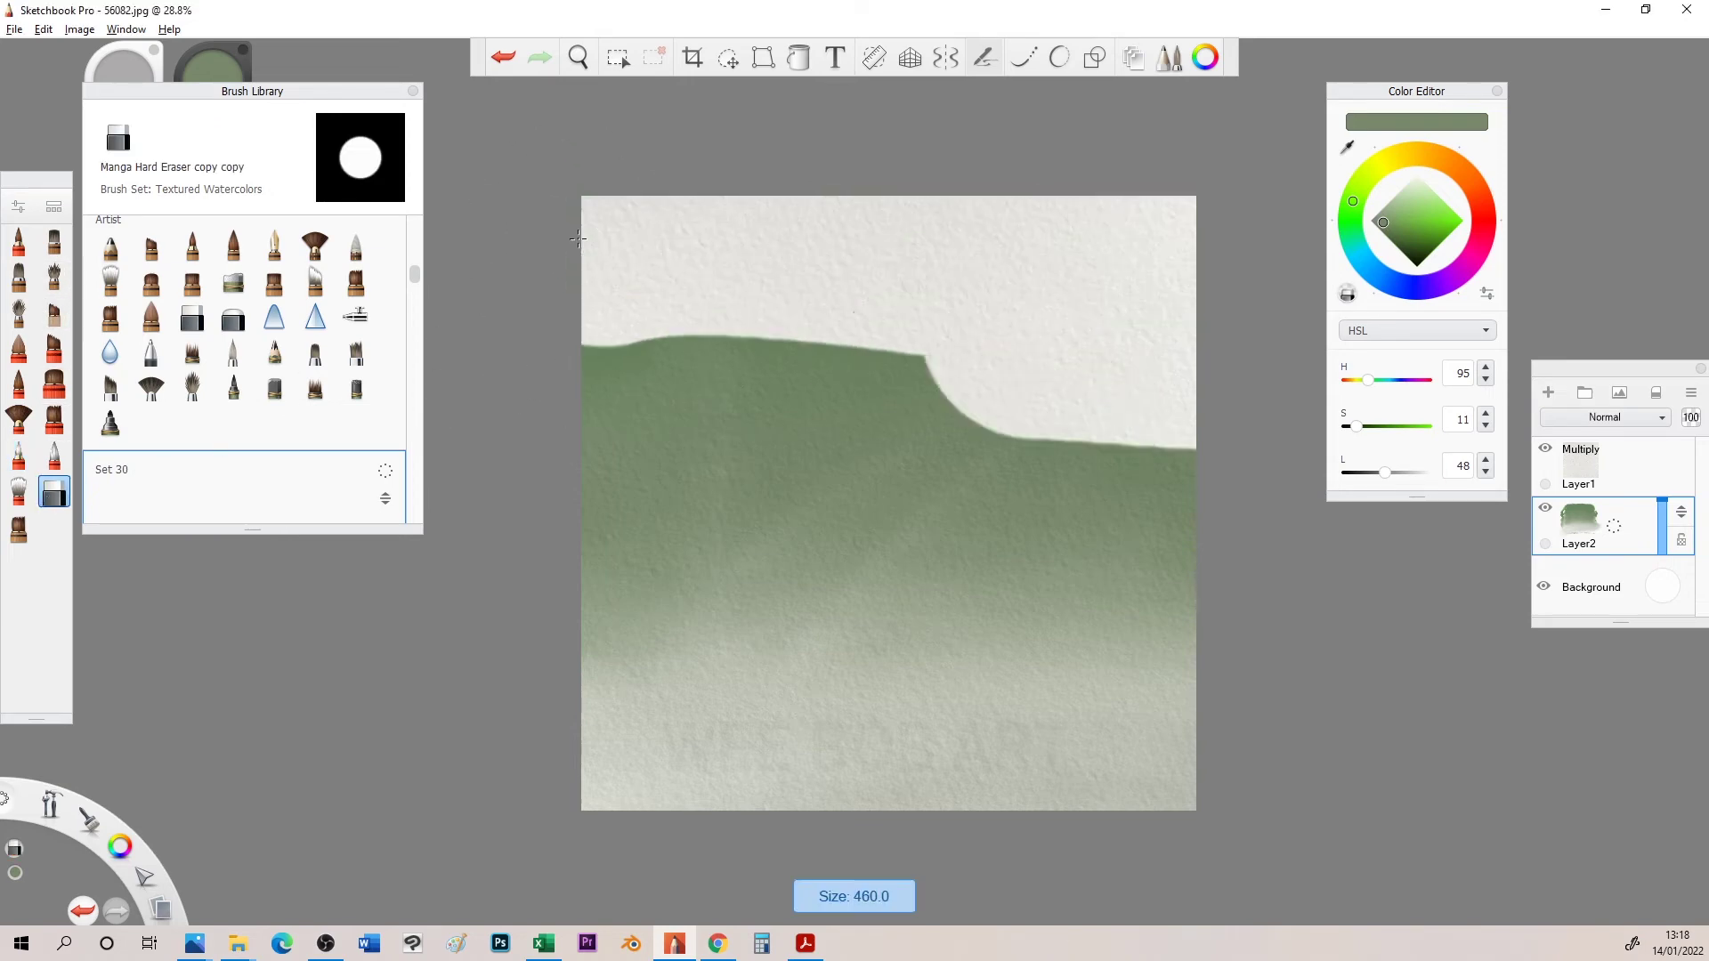
{"action": "left_click_drag", "start_coordinate": [1175, 400], "coordinate": [577, 237]}
{"action": "mouse_move", "coordinate": [588, 574]}
{"action": "left_mouse_down"}
{"action": "mouse_move", "coordinate": [1175, 695]}
{"action": "mouse_move", "coordinate": [792, 773]}
{"action": "left_mouse_up"}
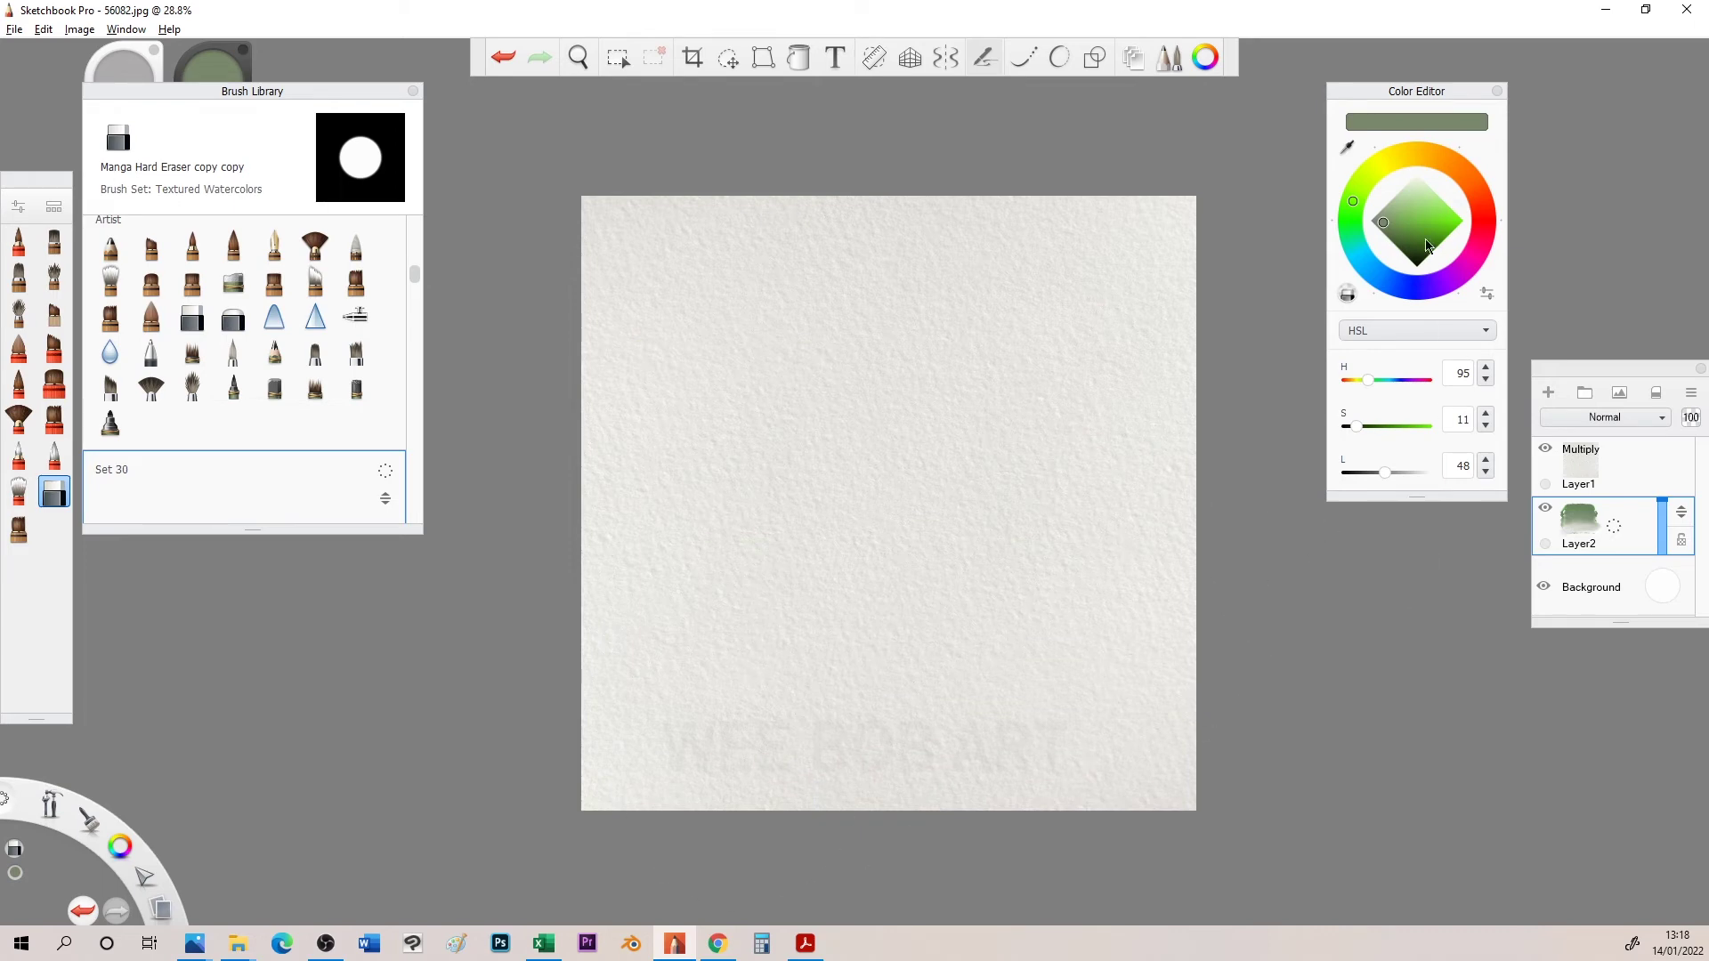
{"action": "key", "text": "e"}
Paint a toned-down orange-red blob upper right and a cyan blob lower left.
{"action": "left_click", "coordinate": [1486, 207]}
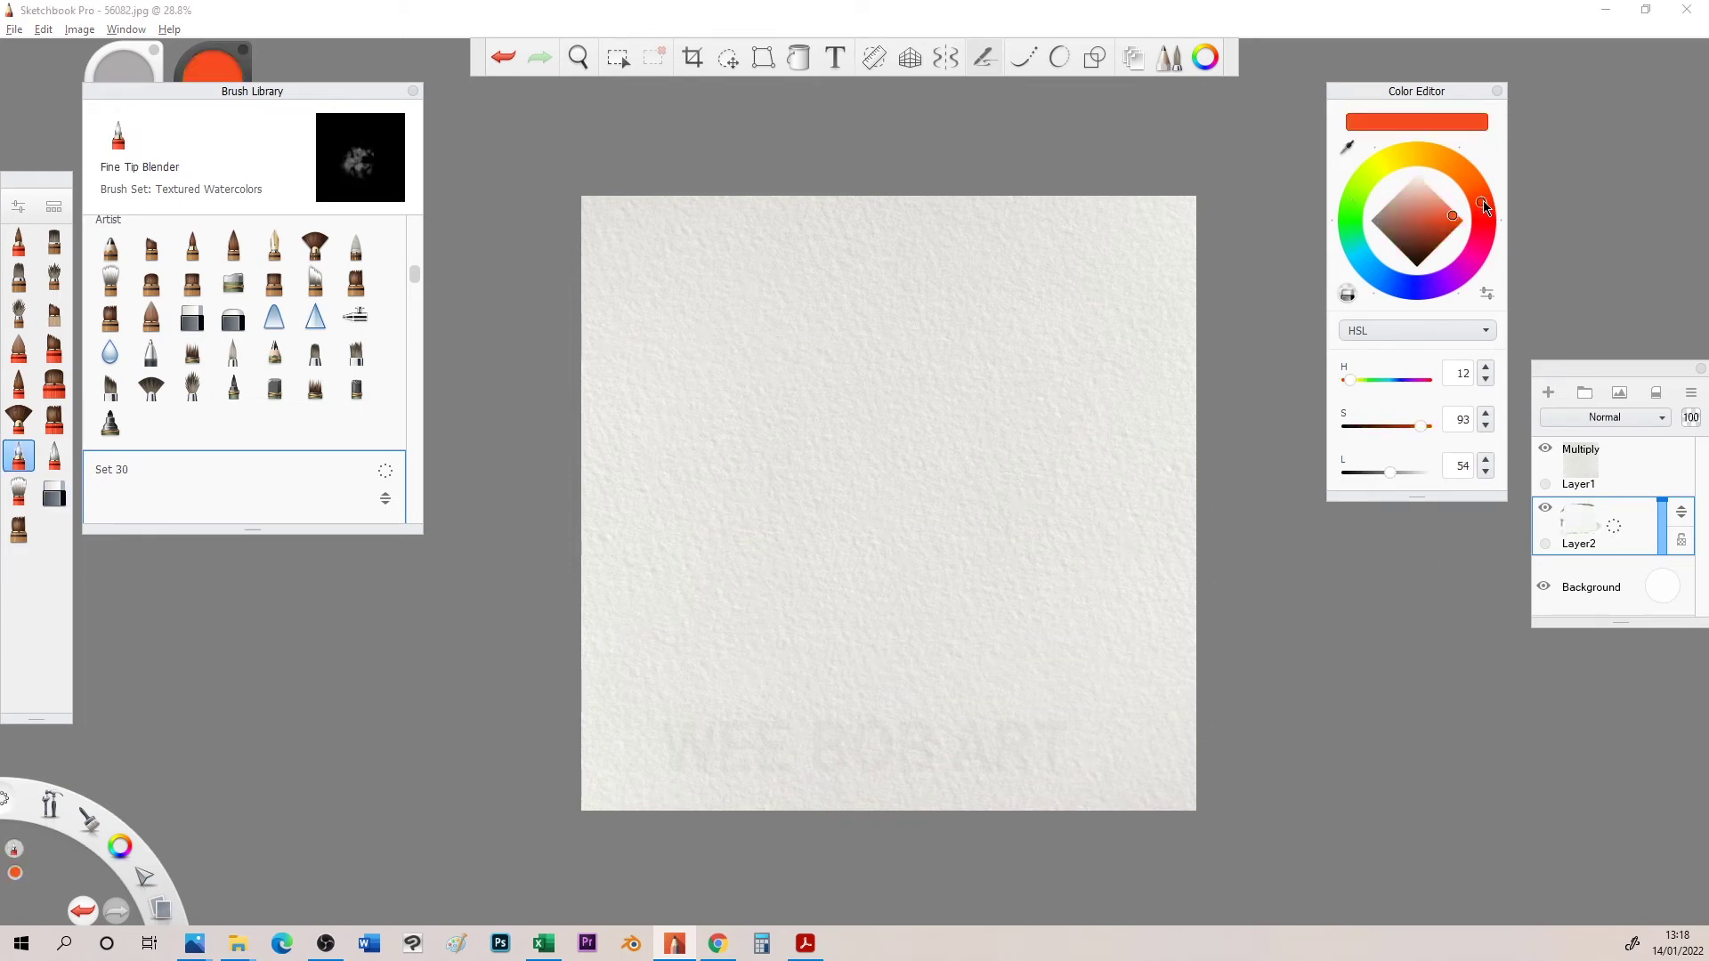
{"action": "left_click", "coordinate": [1438, 220]}
{"action": "left_click", "coordinate": [18, 528]}
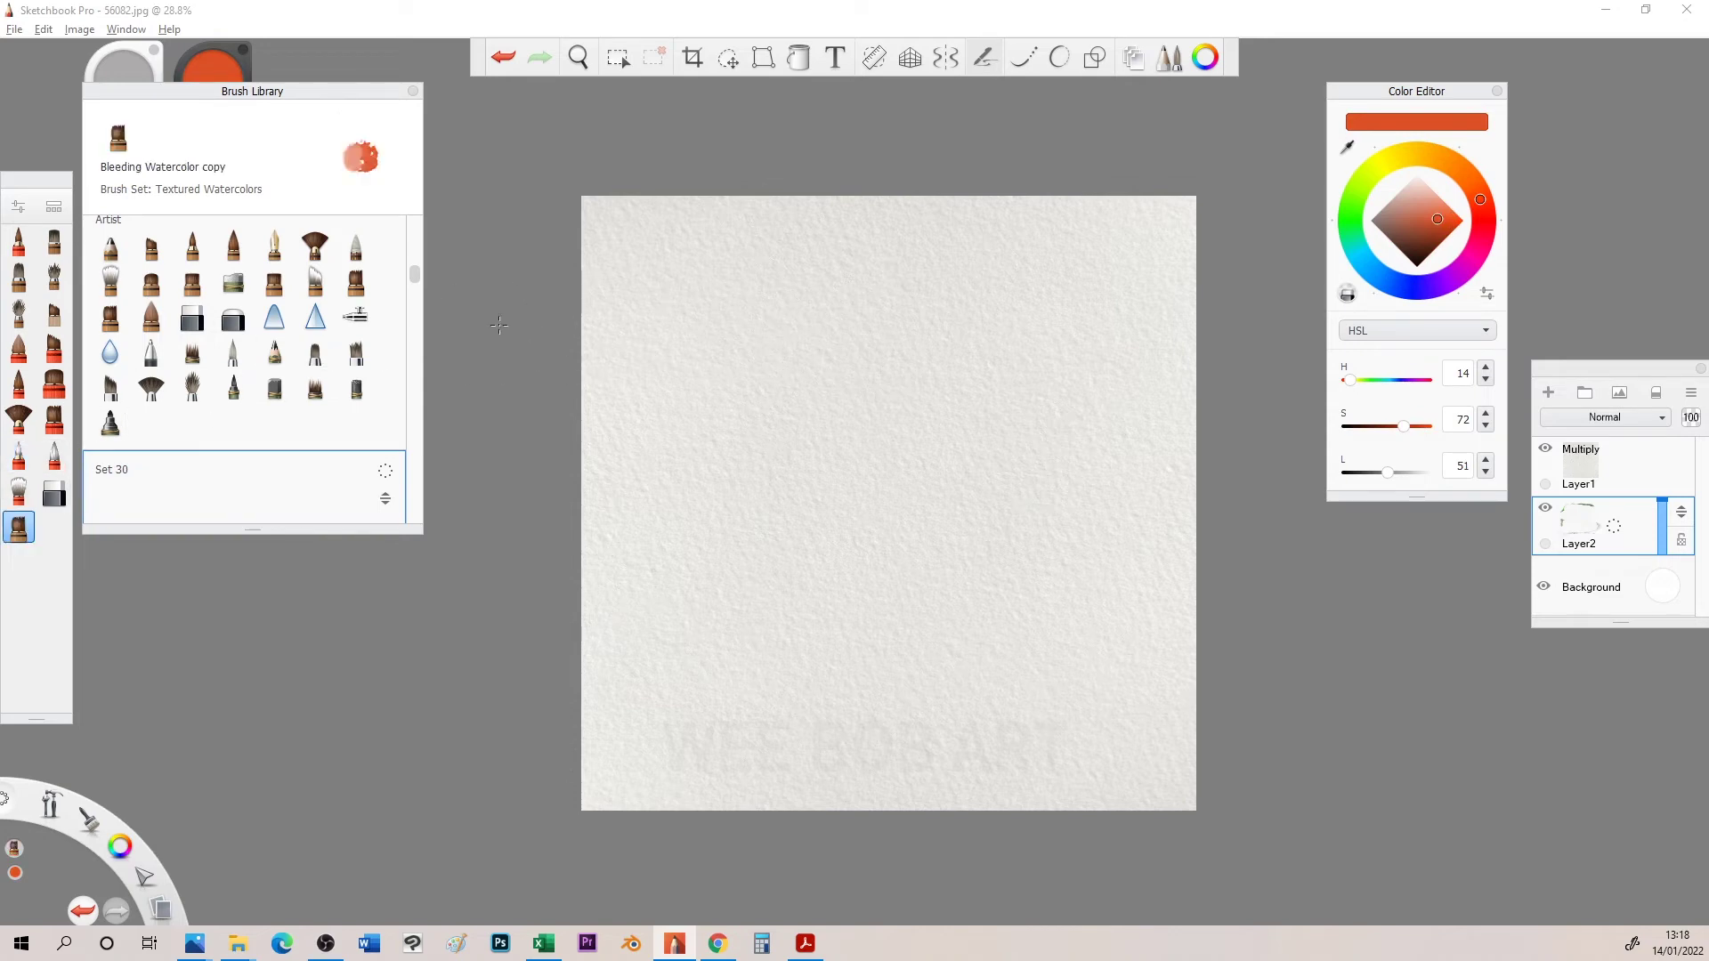
{"action": "left_click_drag", "start_coordinate": [1095, 295], "coordinate": [906, 226]}
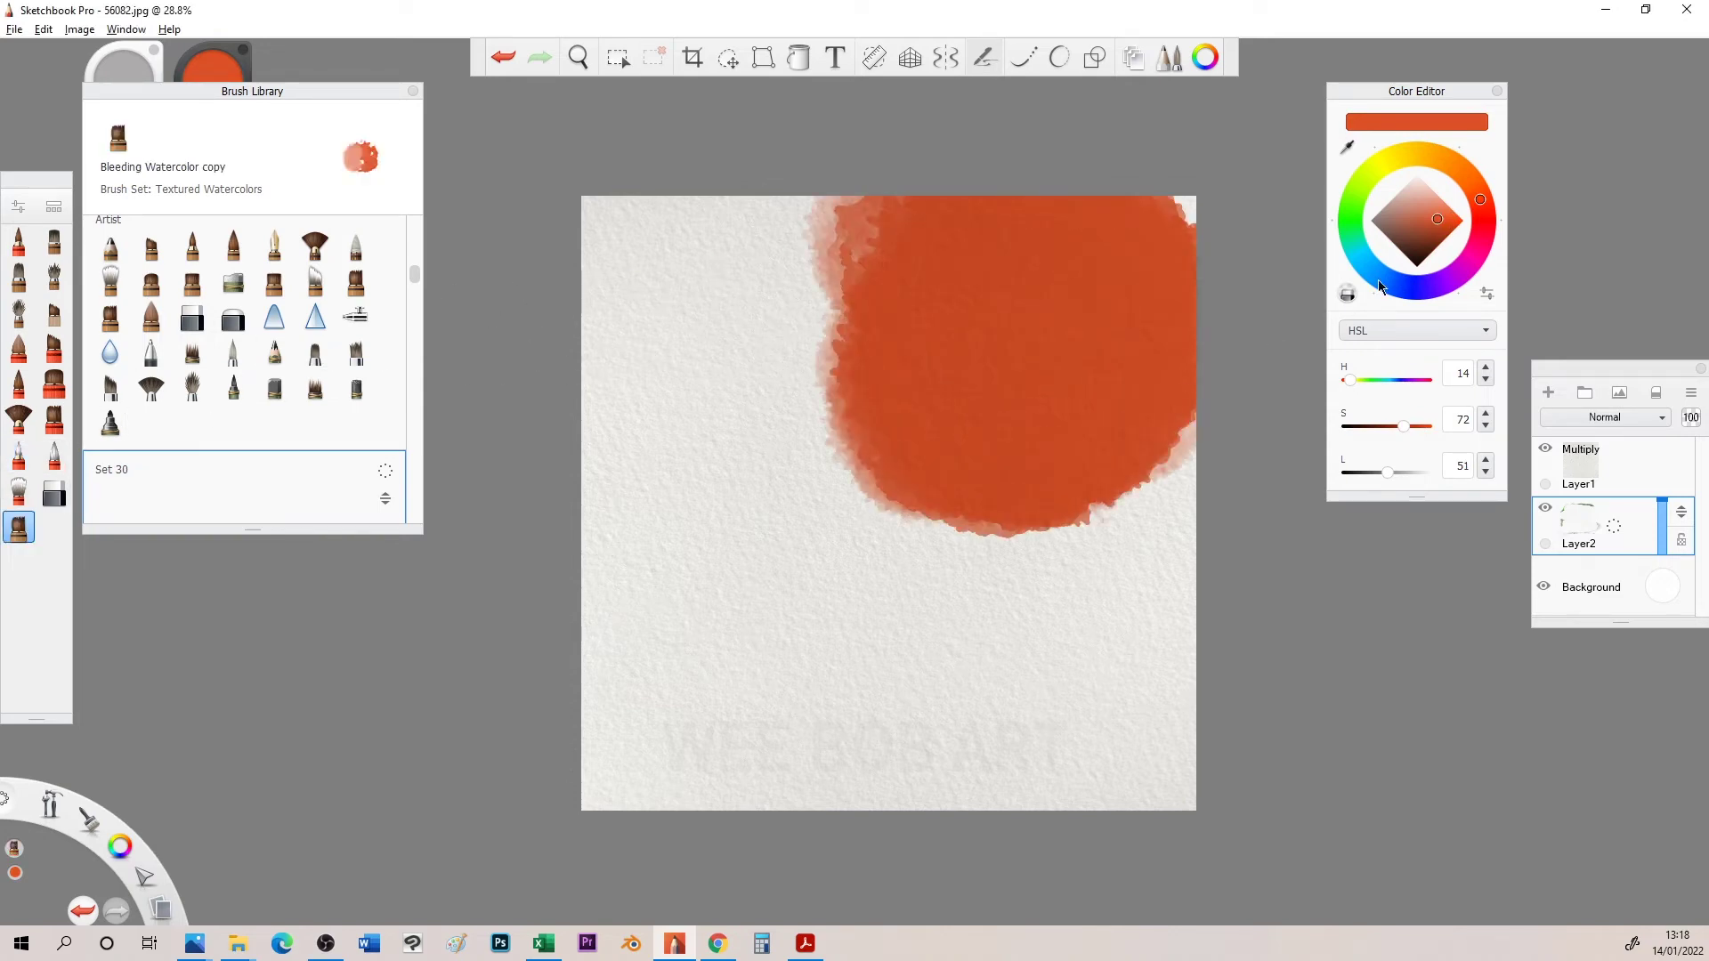
{"action": "left_click", "coordinate": [1356, 248]}
{"action": "left_click_drag", "start_coordinate": [721, 554], "coordinate": [958, 547]}
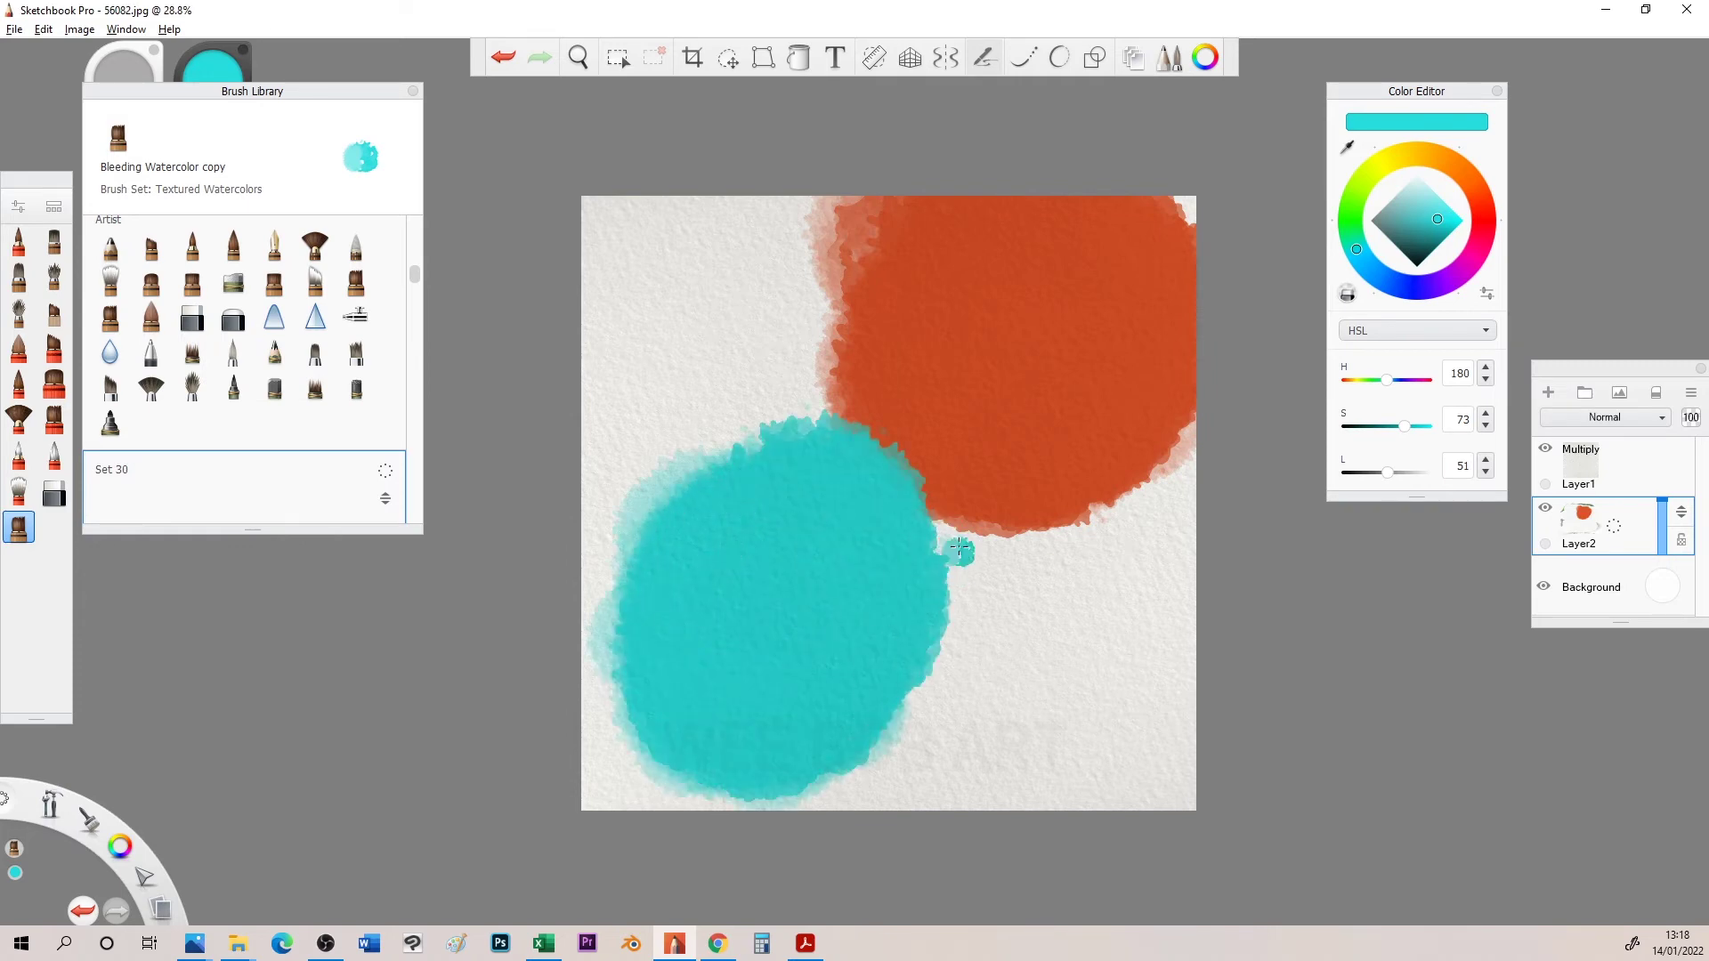
Blend the orange and cyan along their diagonal boundary into a soft pinkish band.
{"action": "left_click", "coordinate": [19, 493]}
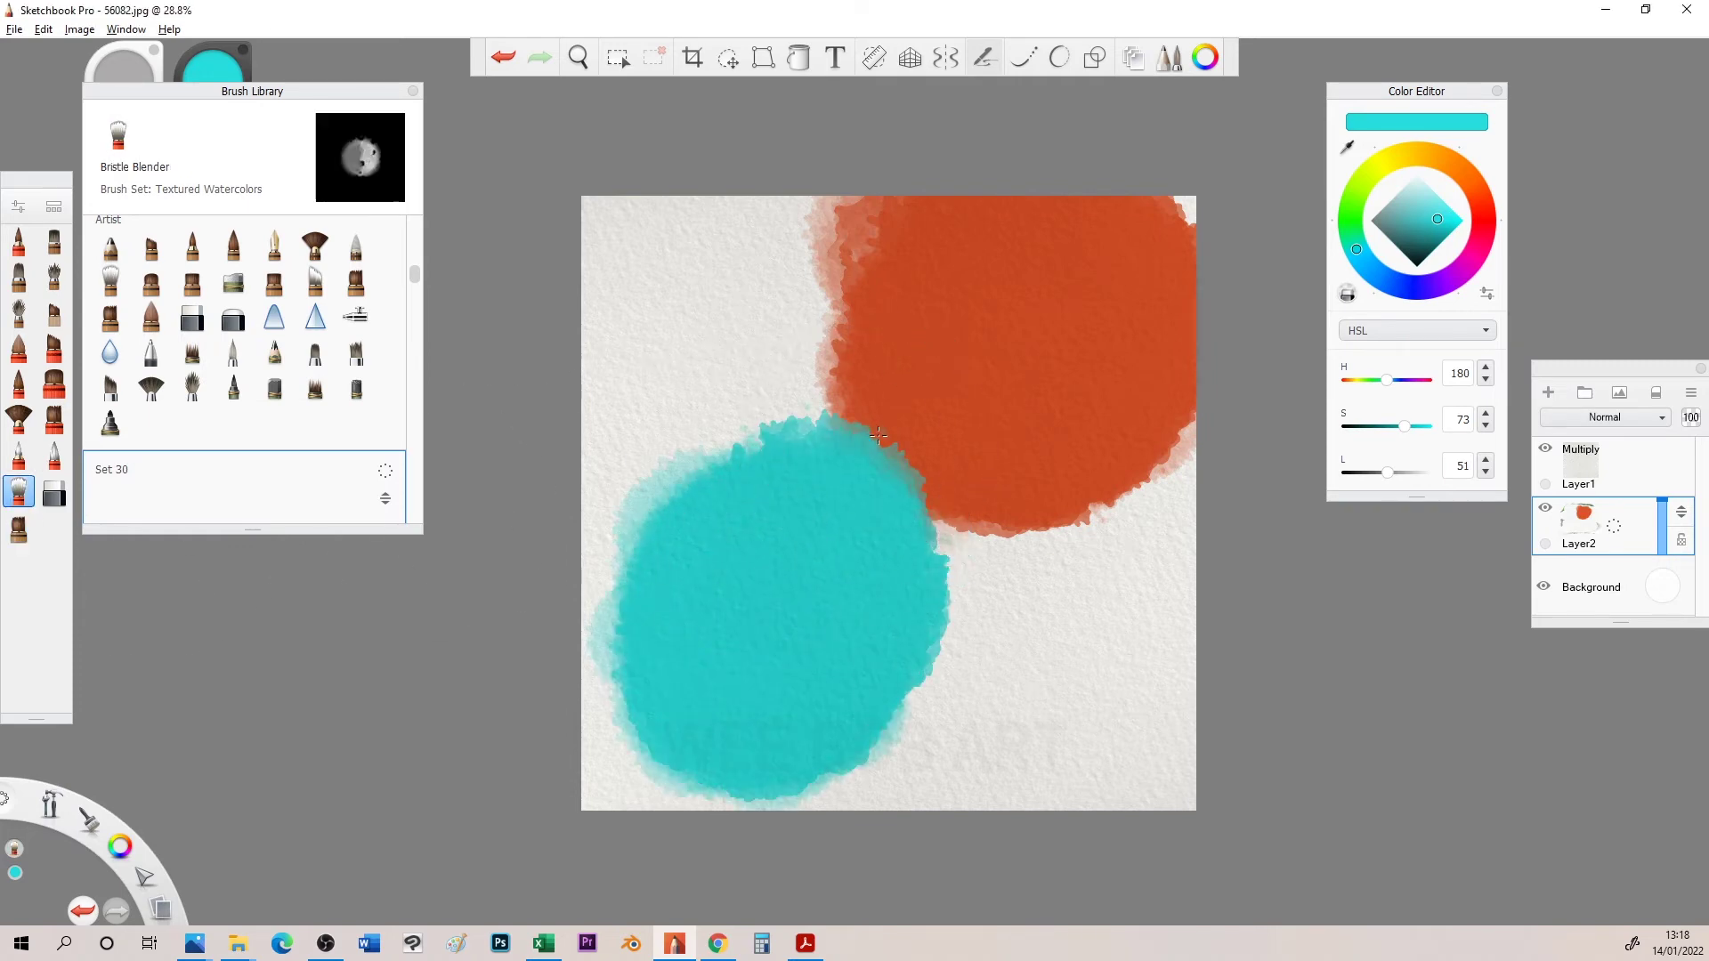
{"action": "mouse_move", "coordinate": [988, 574]}
{"action": "left_mouse_down"}
{"action": "mouse_move", "coordinate": [802, 374]}
{"action": "mouse_move", "coordinate": [877, 436]}
{"action": "mouse_move", "coordinate": [775, 347]}
{"action": "mouse_move", "coordinate": [1041, 600]}
{"action": "mouse_move", "coordinate": [747, 294]}
{"action": "mouse_move", "coordinate": [876, 436]}
{"action": "mouse_move", "coordinate": [999, 444]}
{"action": "left_mouse_up"}
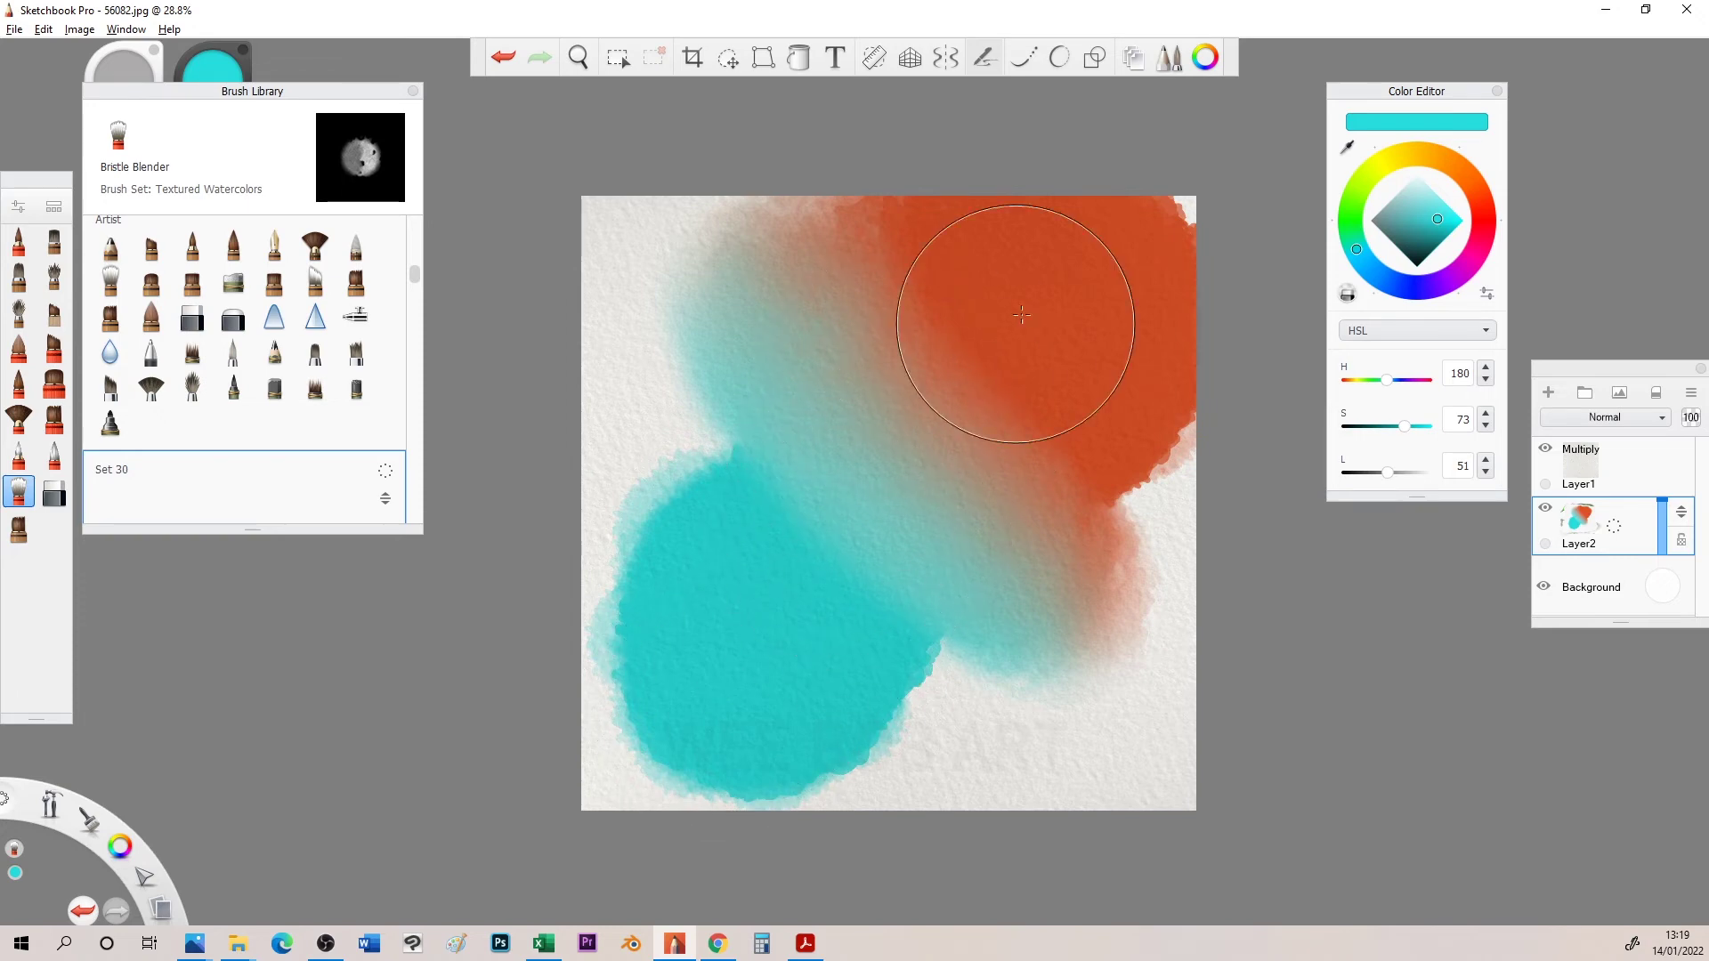
{"action": "mouse_move", "coordinate": [1126, 611]}
{"action": "left_mouse_down"}
{"action": "mouse_move", "coordinate": [1152, 668]}
{"action": "mouse_move", "coordinate": [907, 266]}
{"action": "left_mouse_up"}
{"action": "mouse_move", "coordinate": [793, 281]}
{"action": "left_mouse_down"}
{"action": "mouse_move", "coordinate": [1050, 496]}
{"action": "mouse_move", "coordinate": [935, 335]}
{"action": "mouse_move", "coordinate": [902, 478]}
{"action": "mouse_move", "coordinate": [915, 494]}
{"action": "left_mouse_up"}
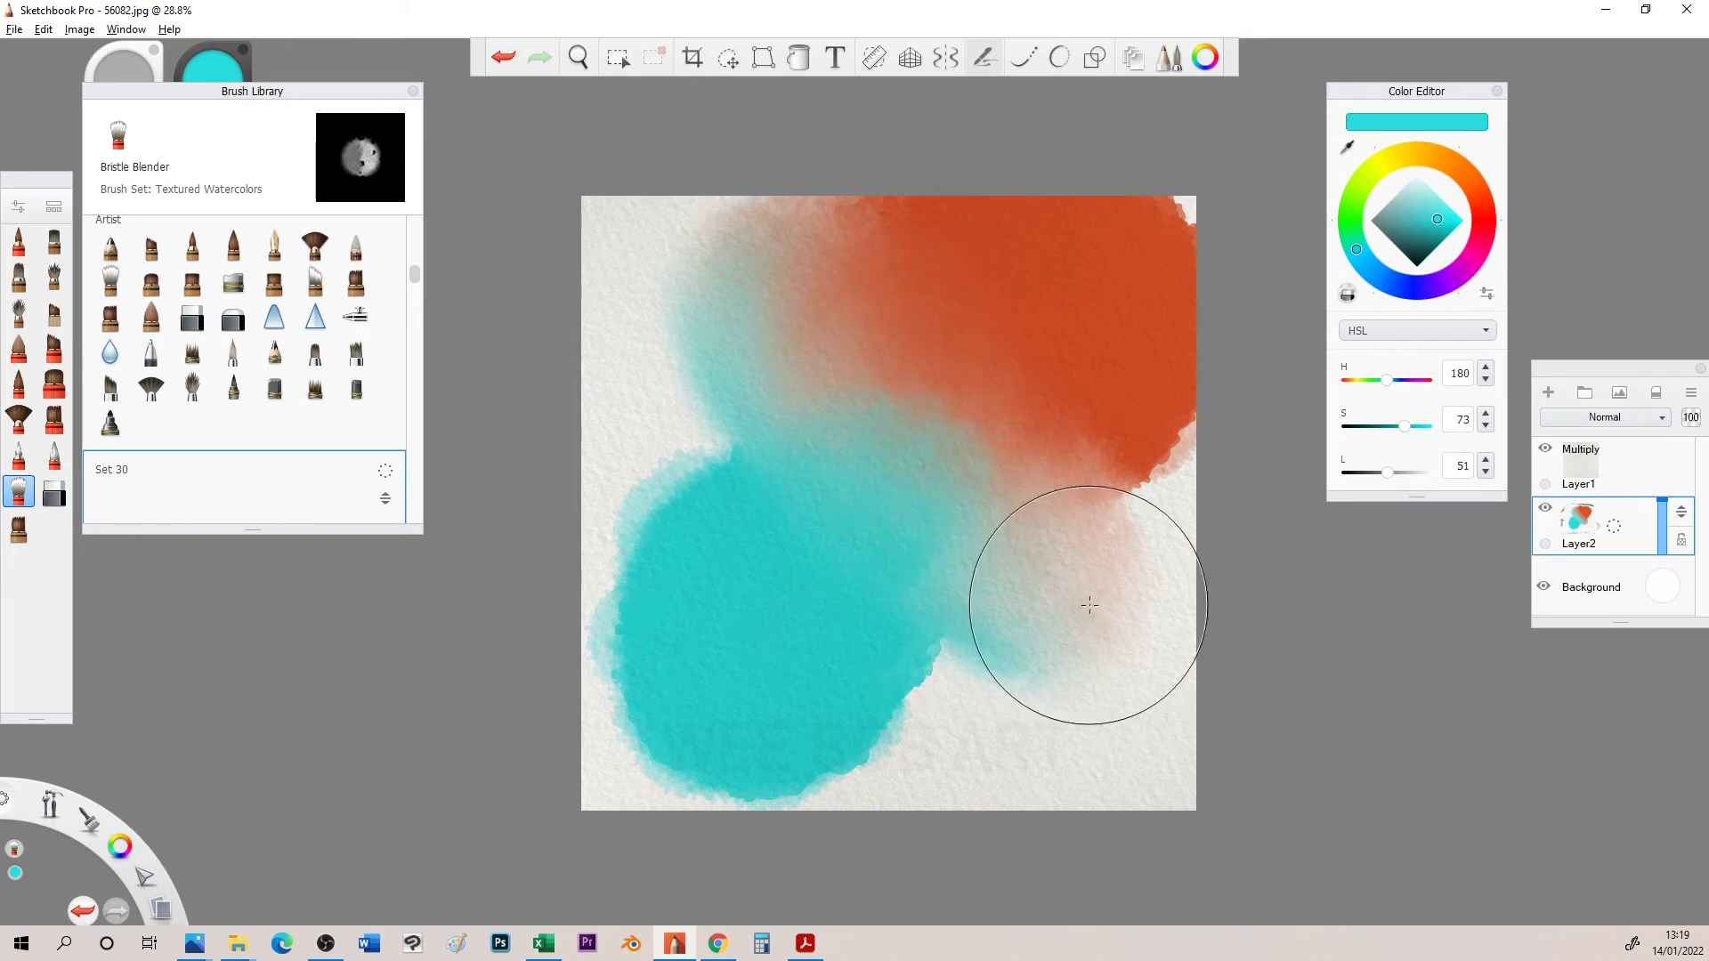
{"action": "mouse_move", "coordinate": [868, 322]}
{"action": "left_mouse_down"}
{"action": "mouse_move", "coordinate": [1068, 561]}
{"action": "mouse_move", "coordinate": [882, 268]}
{"action": "mouse_move", "coordinate": [1059, 434]}
{"action": "left_mouse_up"}
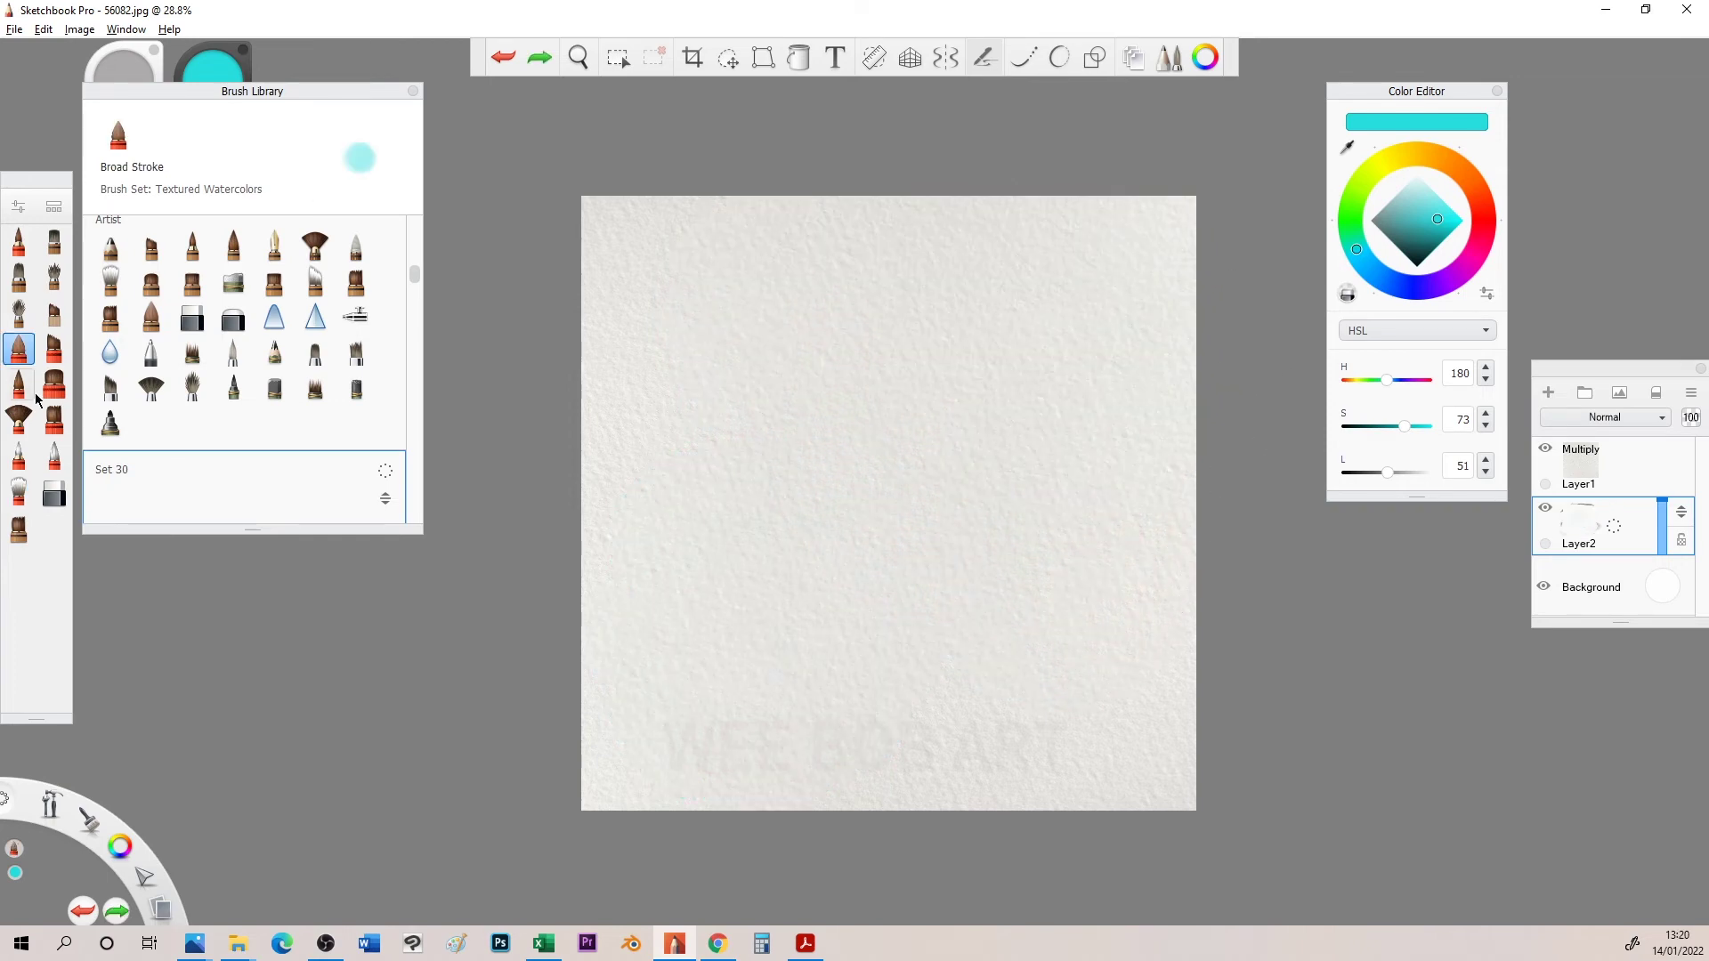
Paint a large cyan watercolour blob top-right and smear its left side into a faint wash.
{"action": "left_click", "coordinate": [19, 528]}
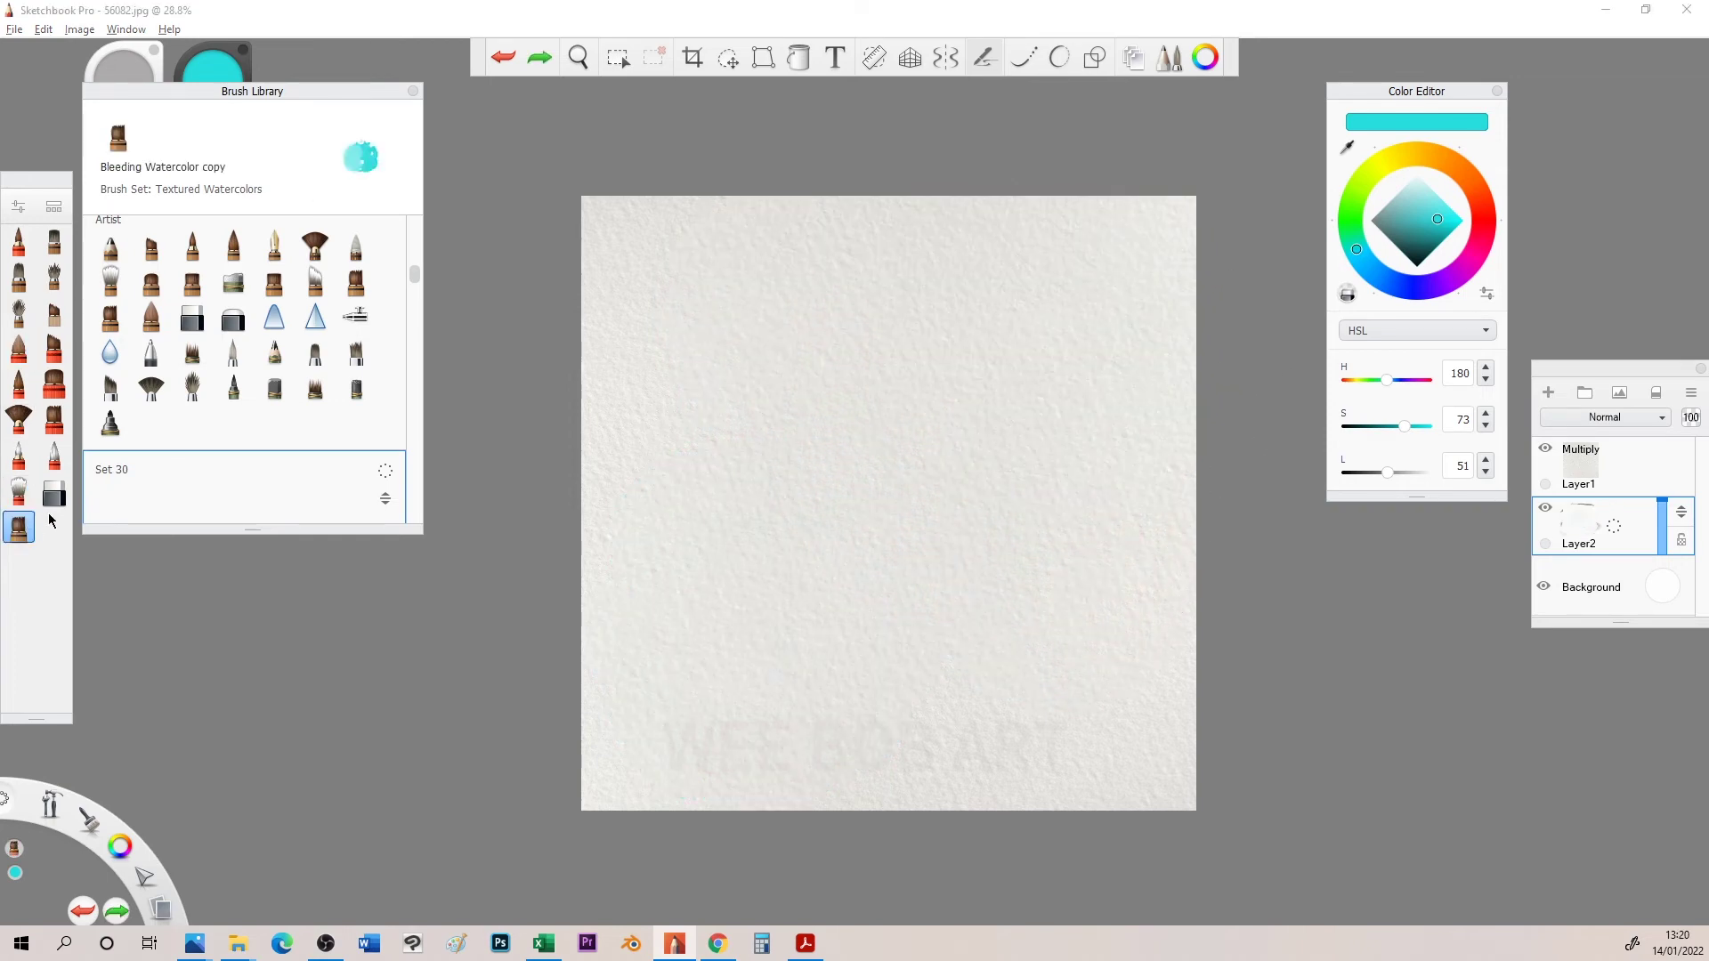
{"action": "left_click_drag", "start_coordinate": [1069, 282], "coordinate": [1066, 282]}
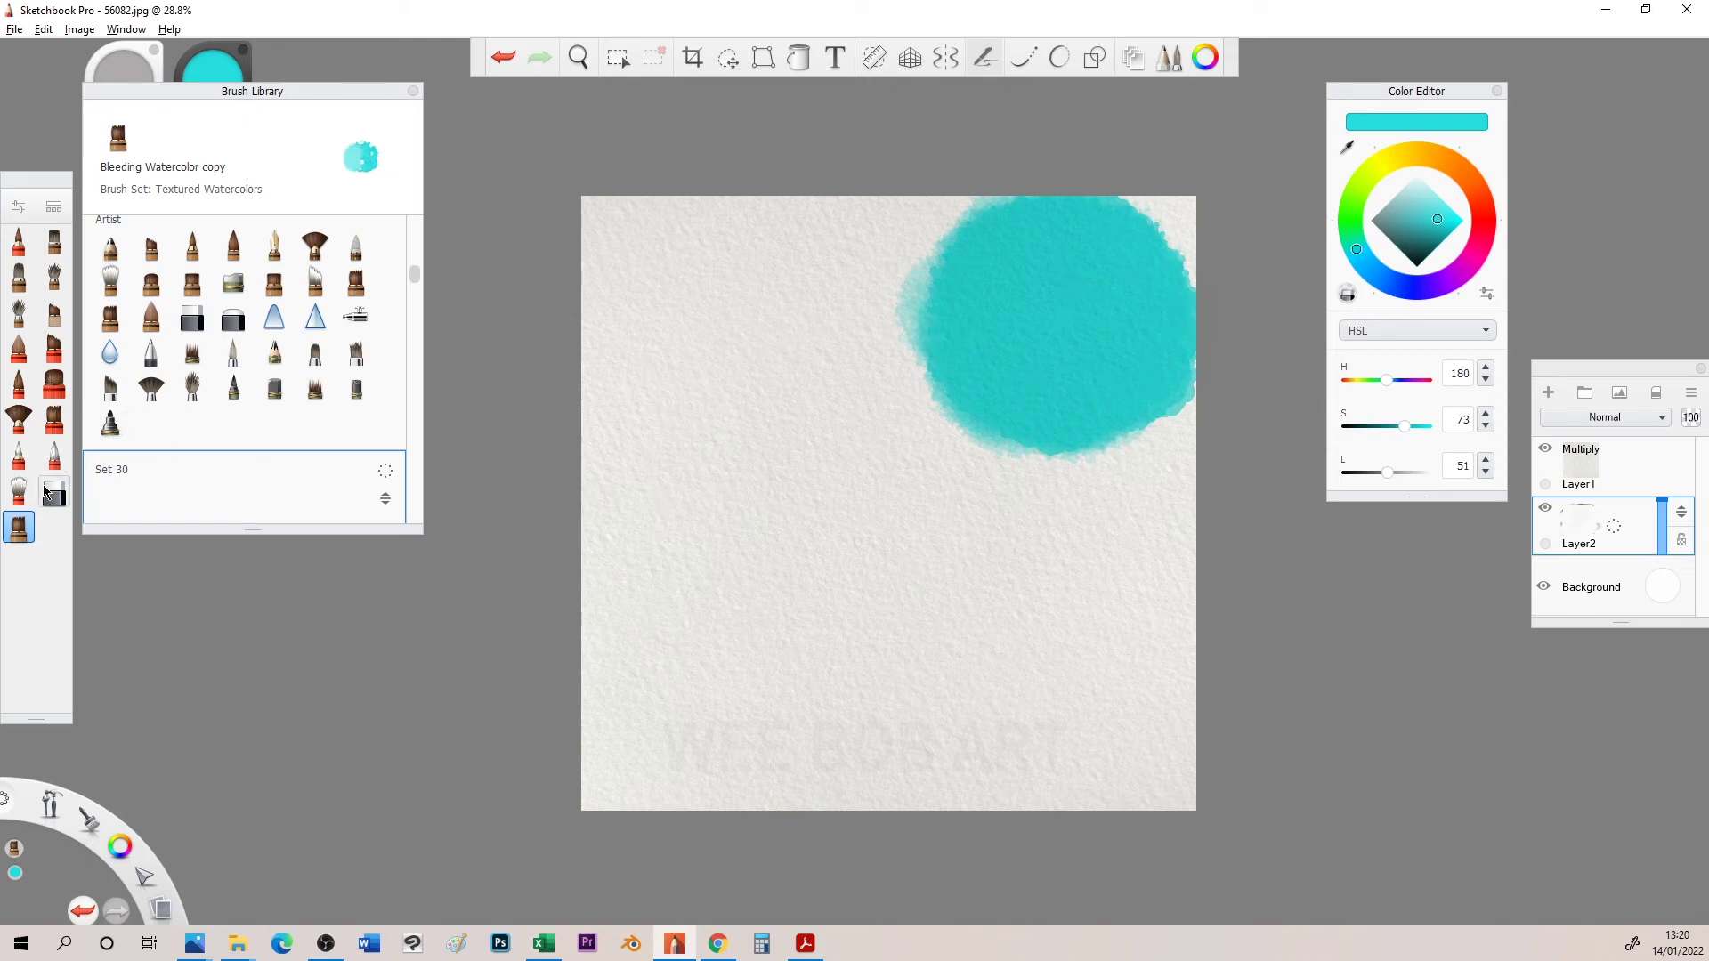
{"action": "left_click", "coordinate": [19, 493]}
{"action": "left_click_drag", "start_coordinate": [963, 355], "coordinate": [881, 392]}
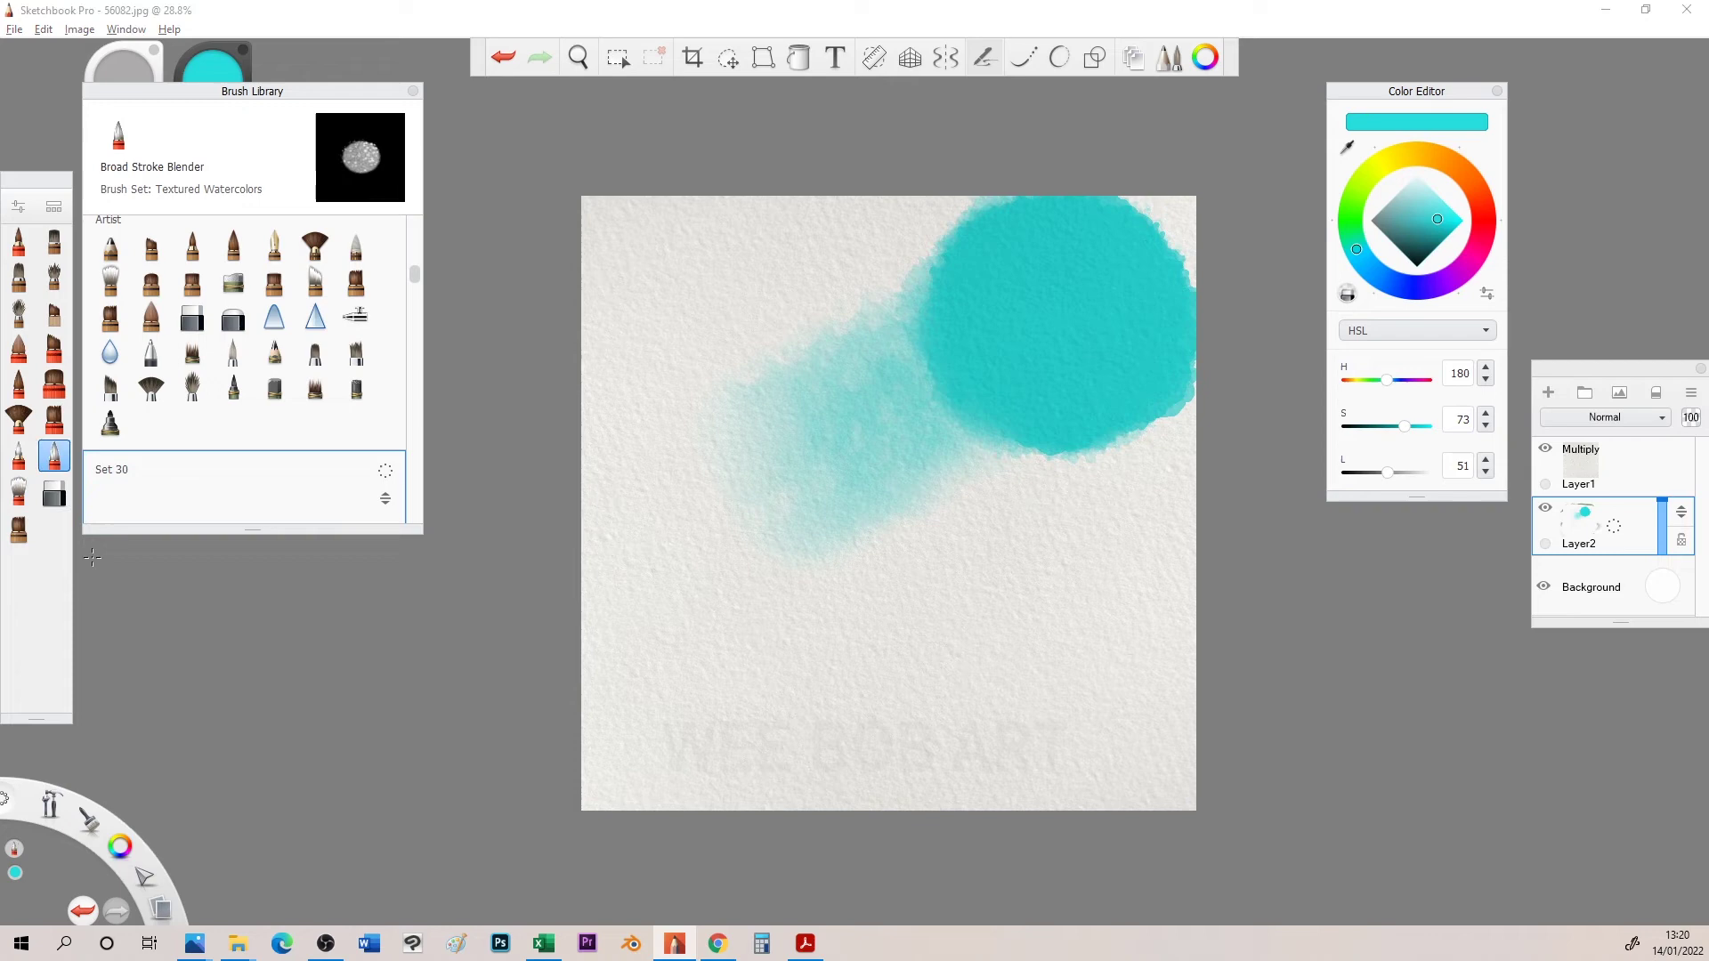
{"action": "left_click", "coordinate": [315, 390]}
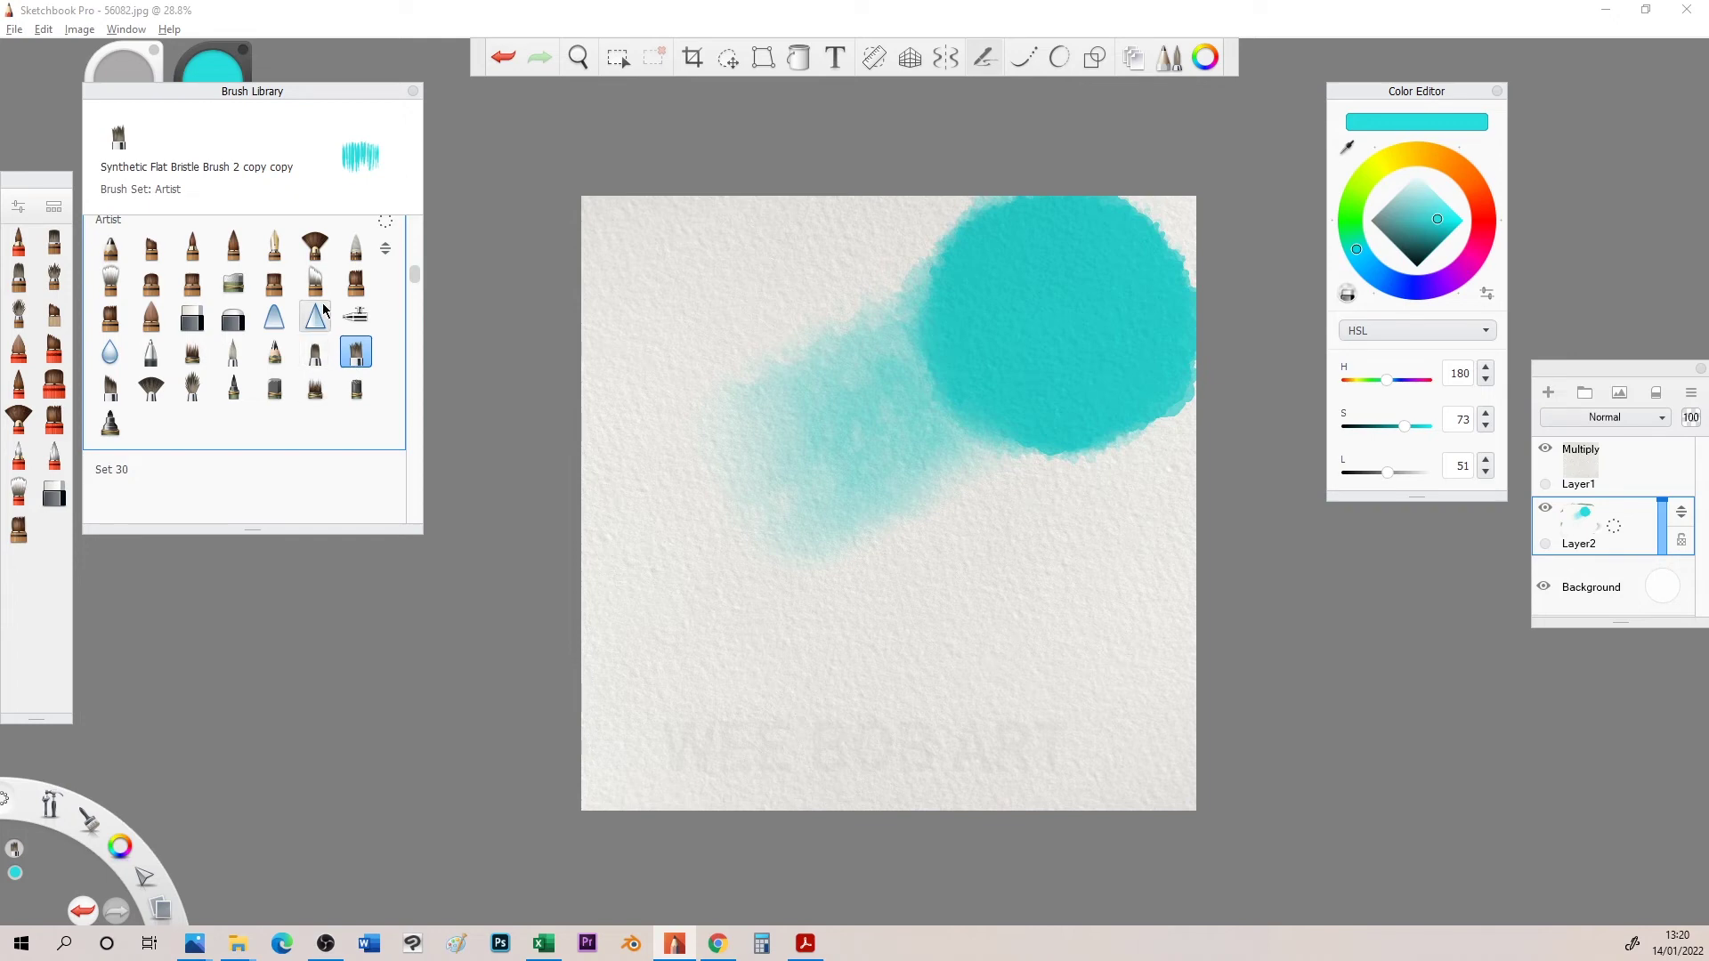
With the Hair brush, drag teal streaks downward from the cyan blob.
{"action": "left_click", "coordinate": [319, 283]}
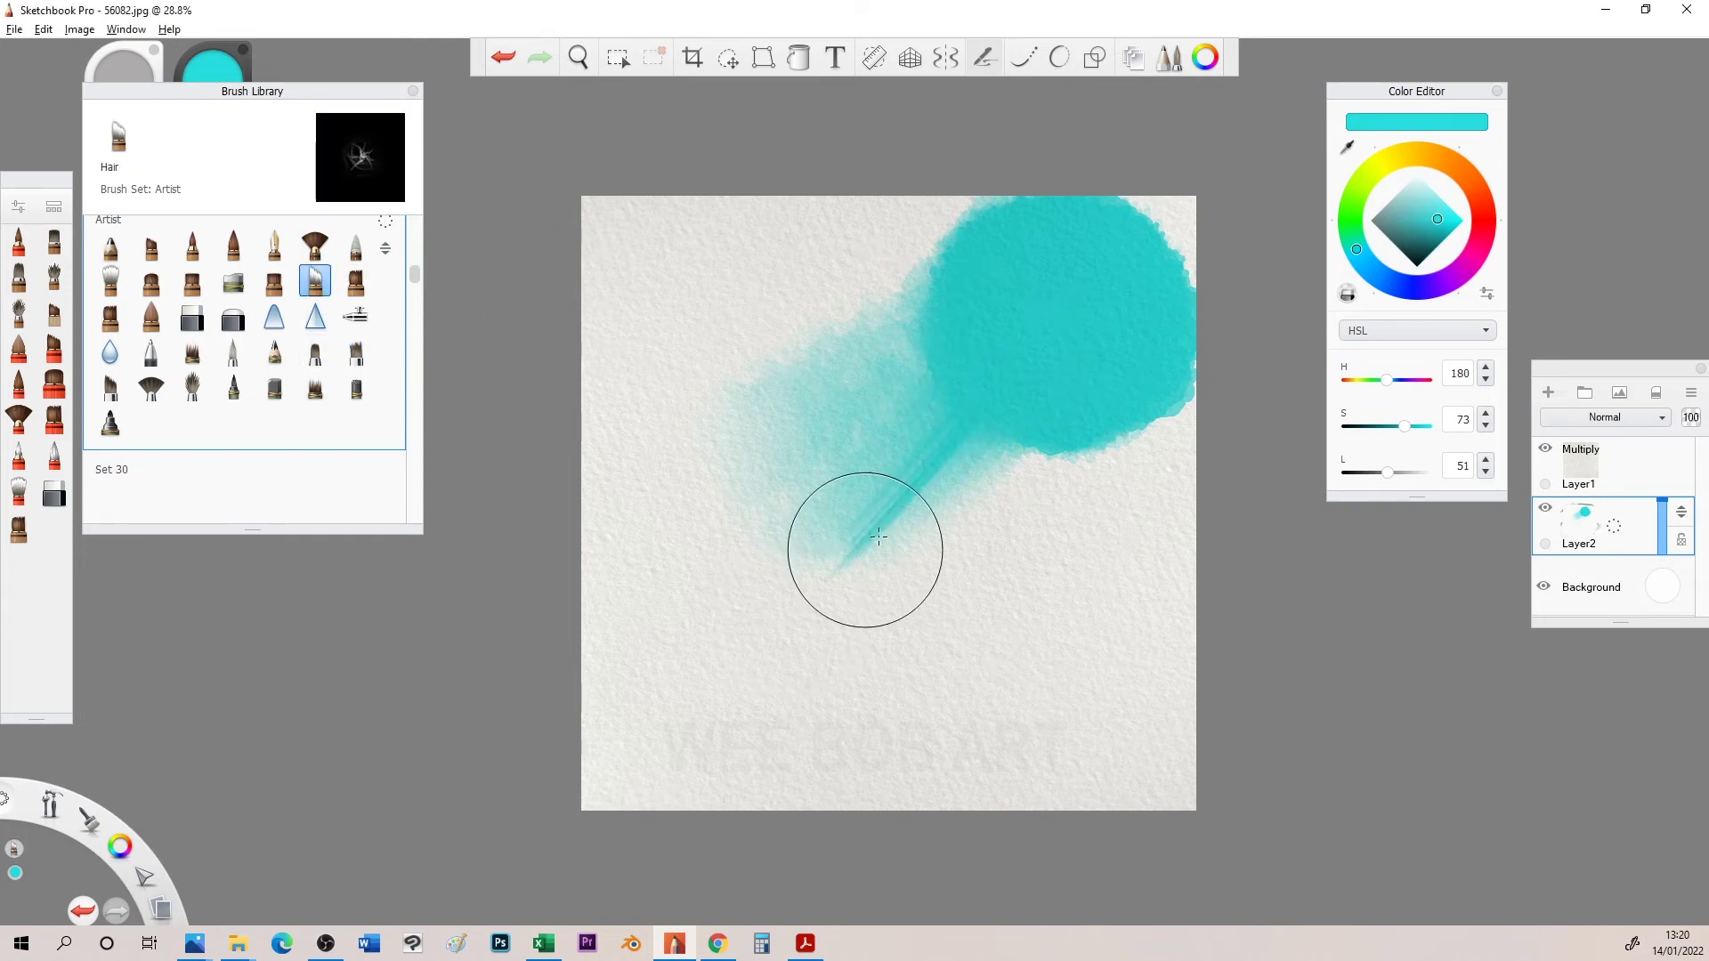
{"action": "mouse_move", "coordinate": [1056, 355]}
{"action": "left_mouse_down"}
{"action": "mouse_move", "coordinate": [908, 577]}
{"action": "mouse_move", "coordinate": [1004, 587]}
{"action": "left_mouse_up"}
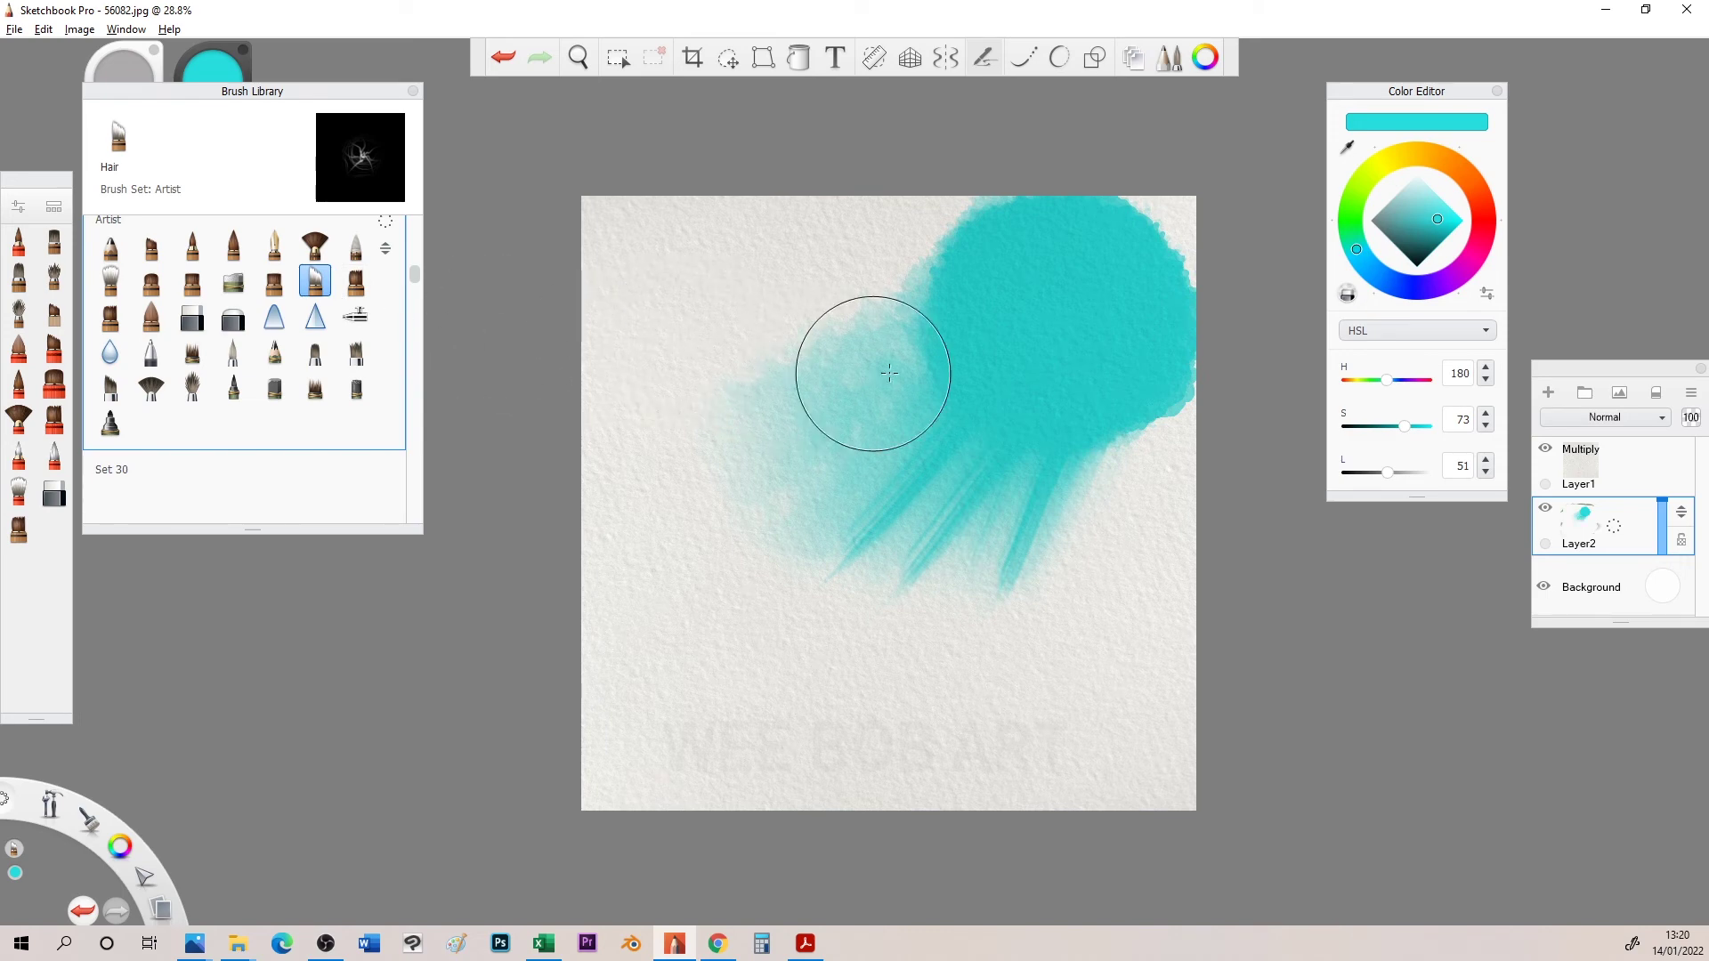
{"action": "left_click_drag", "start_coordinate": [802, 400], "coordinate": [936, 575]}
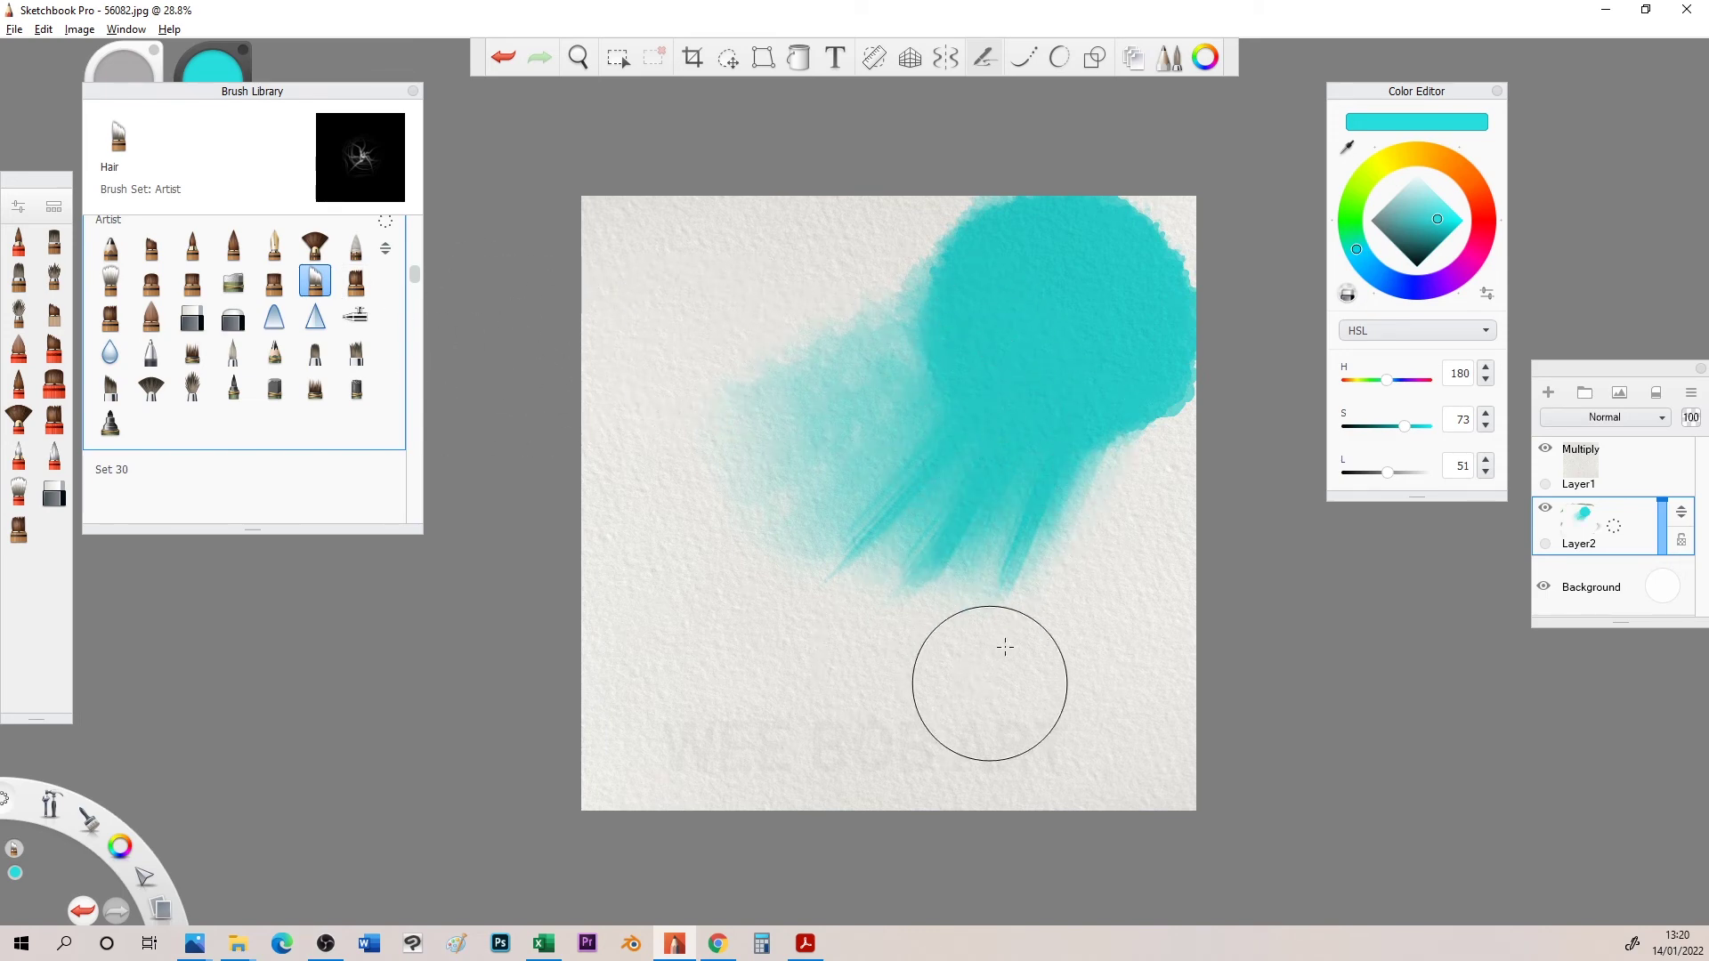
{"action": "left_click_drag", "start_coordinate": [1135, 334], "coordinate": [1122, 521]}
{"action": "left_click_drag", "start_coordinate": [1149, 281], "coordinate": [1123, 534]}
{"action": "left_click_drag", "start_coordinate": [935, 293], "coordinate": [935, 454]}
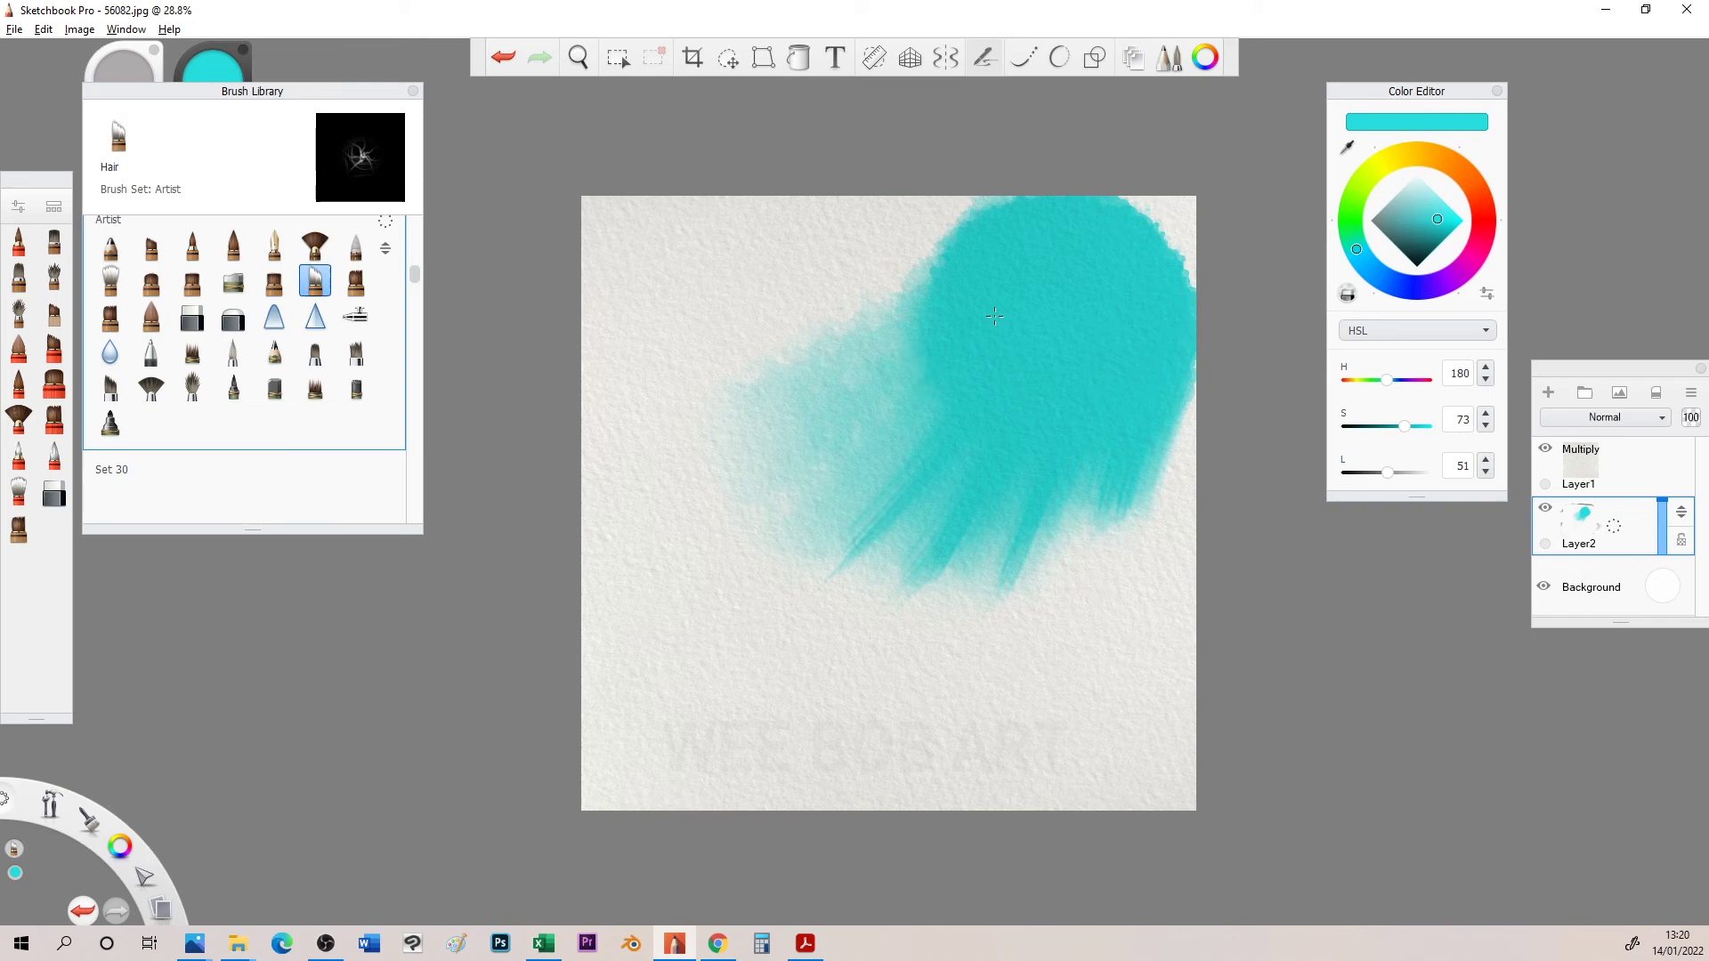
Add streaks along the blob's upper-left and lower edges, then blend them into a soft wash.
{"action": "mouse_move", "coordinate": [1055, 208]}
{"action": "left_mouse_down"}
{"action": "mouse_move", "coordinate": [720, 354]}
{"action": "mouse_move", "coordinate": [755, 335]}
{"action": "left_mouse_up"}
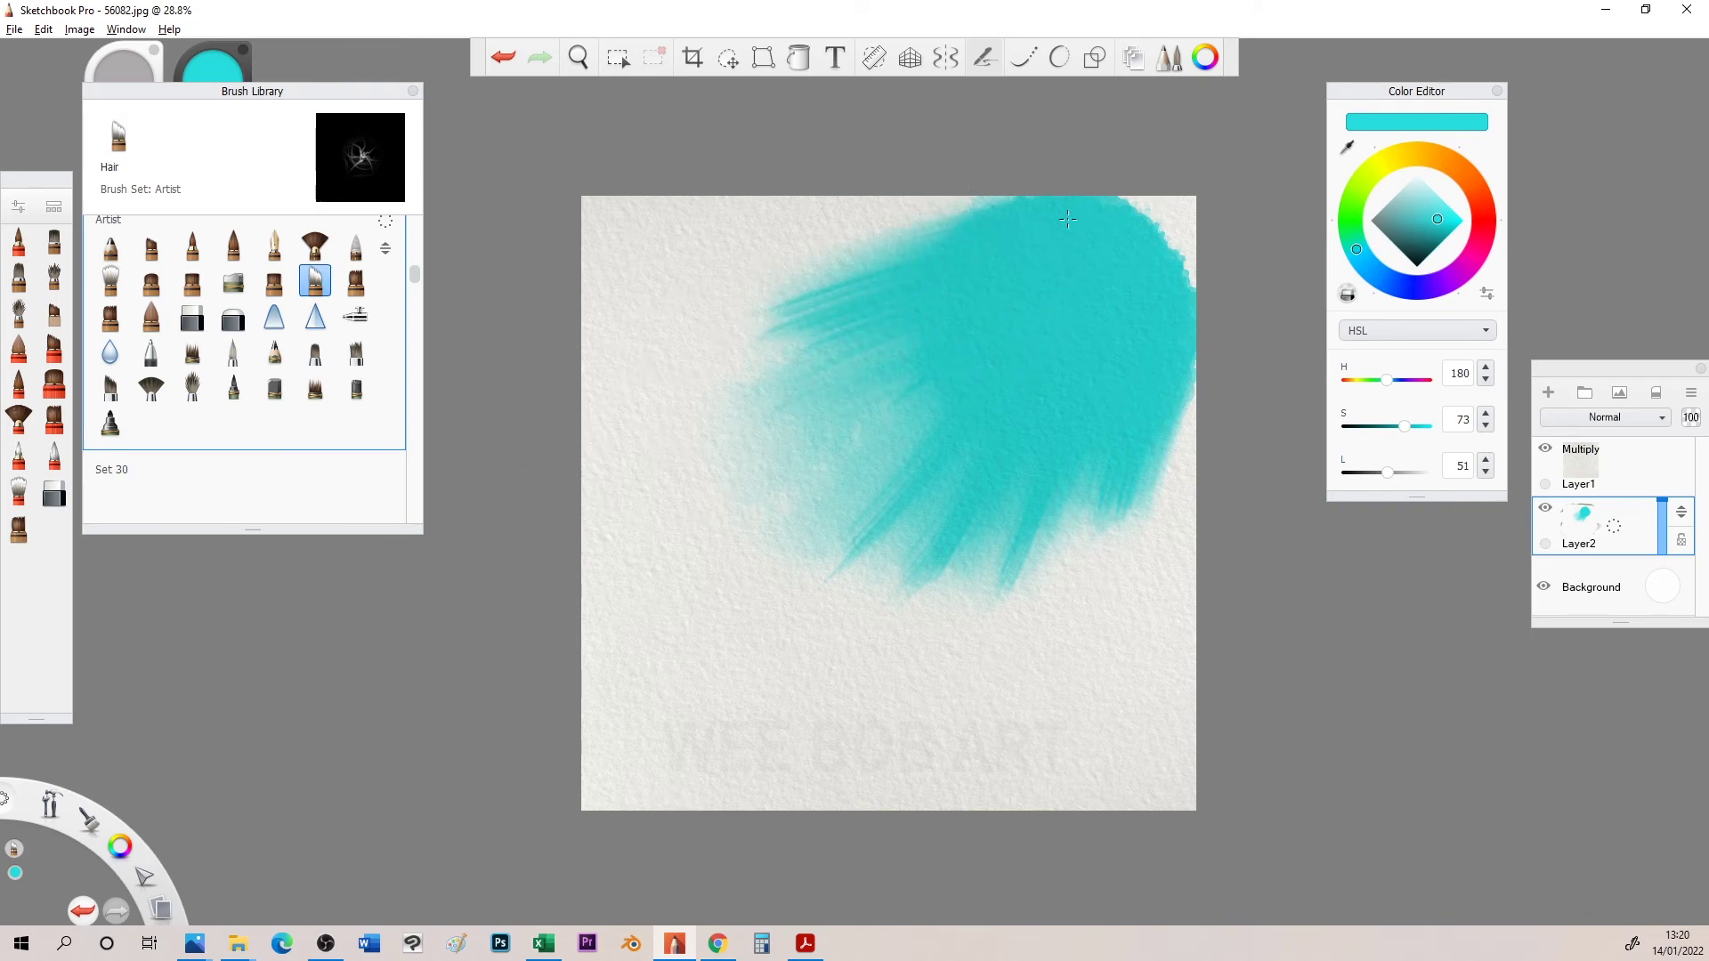
{"action": "left_click_drag", "start_coordinate": [1067, 217], "coordinate": [747, 327]}
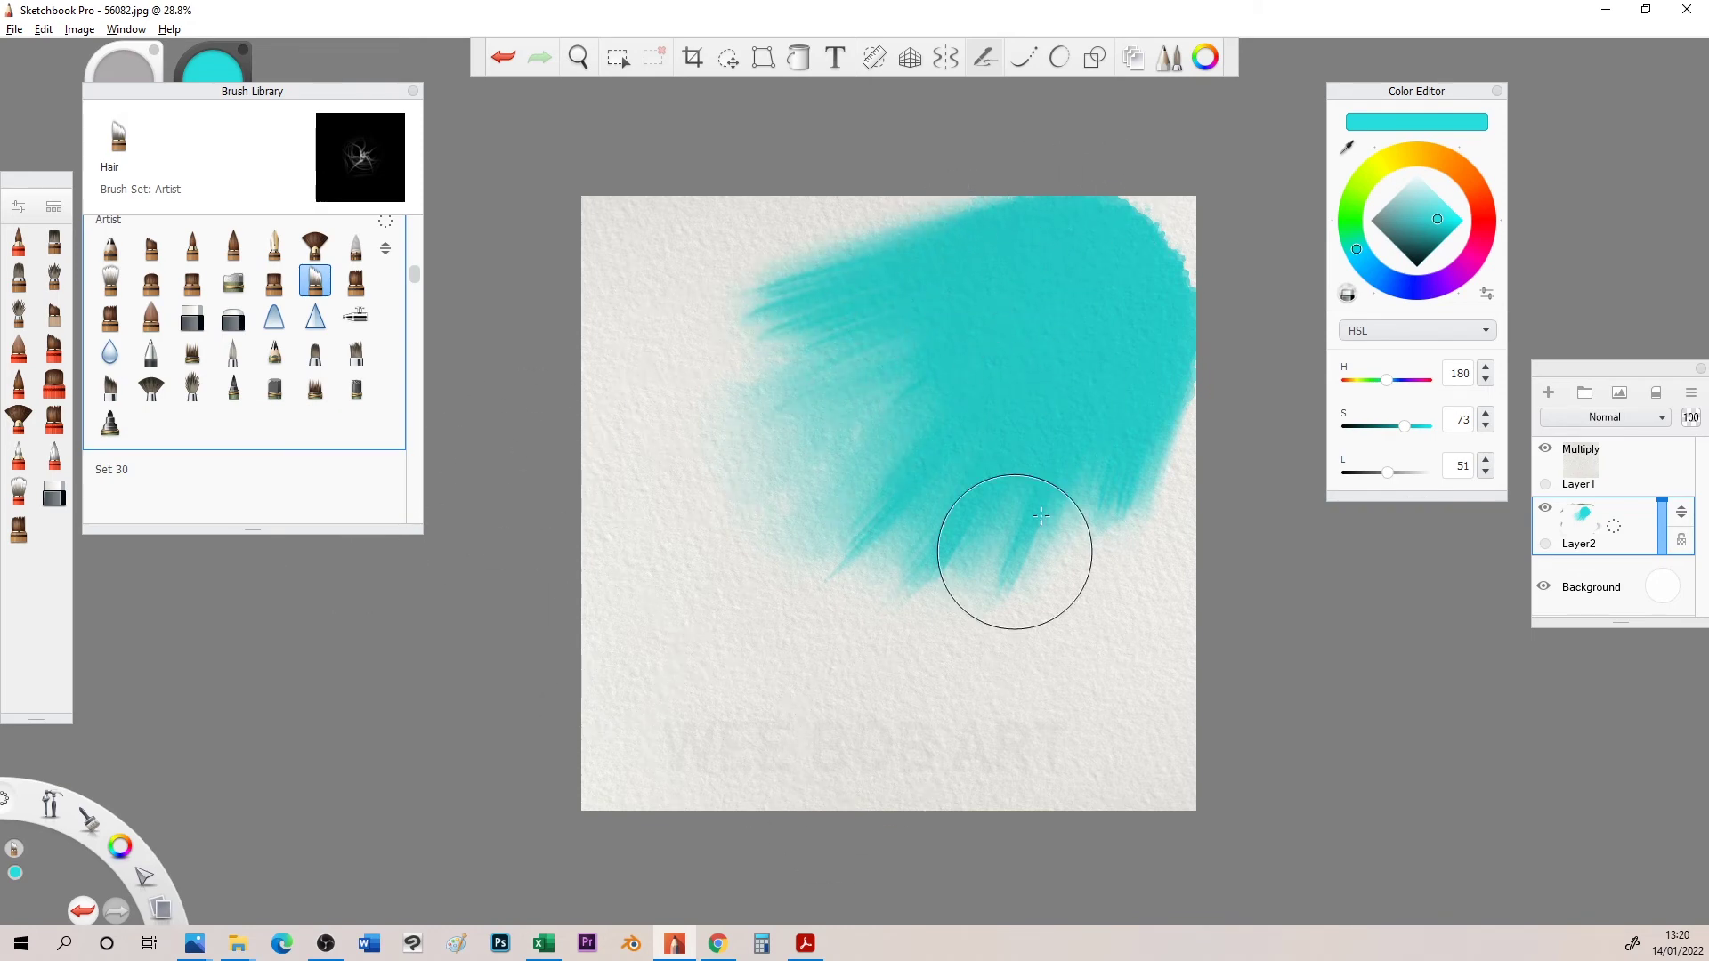
{"action": "left_click_drag", "start_coordinate": [1096, 593], "coordinate": [1066, 444]}
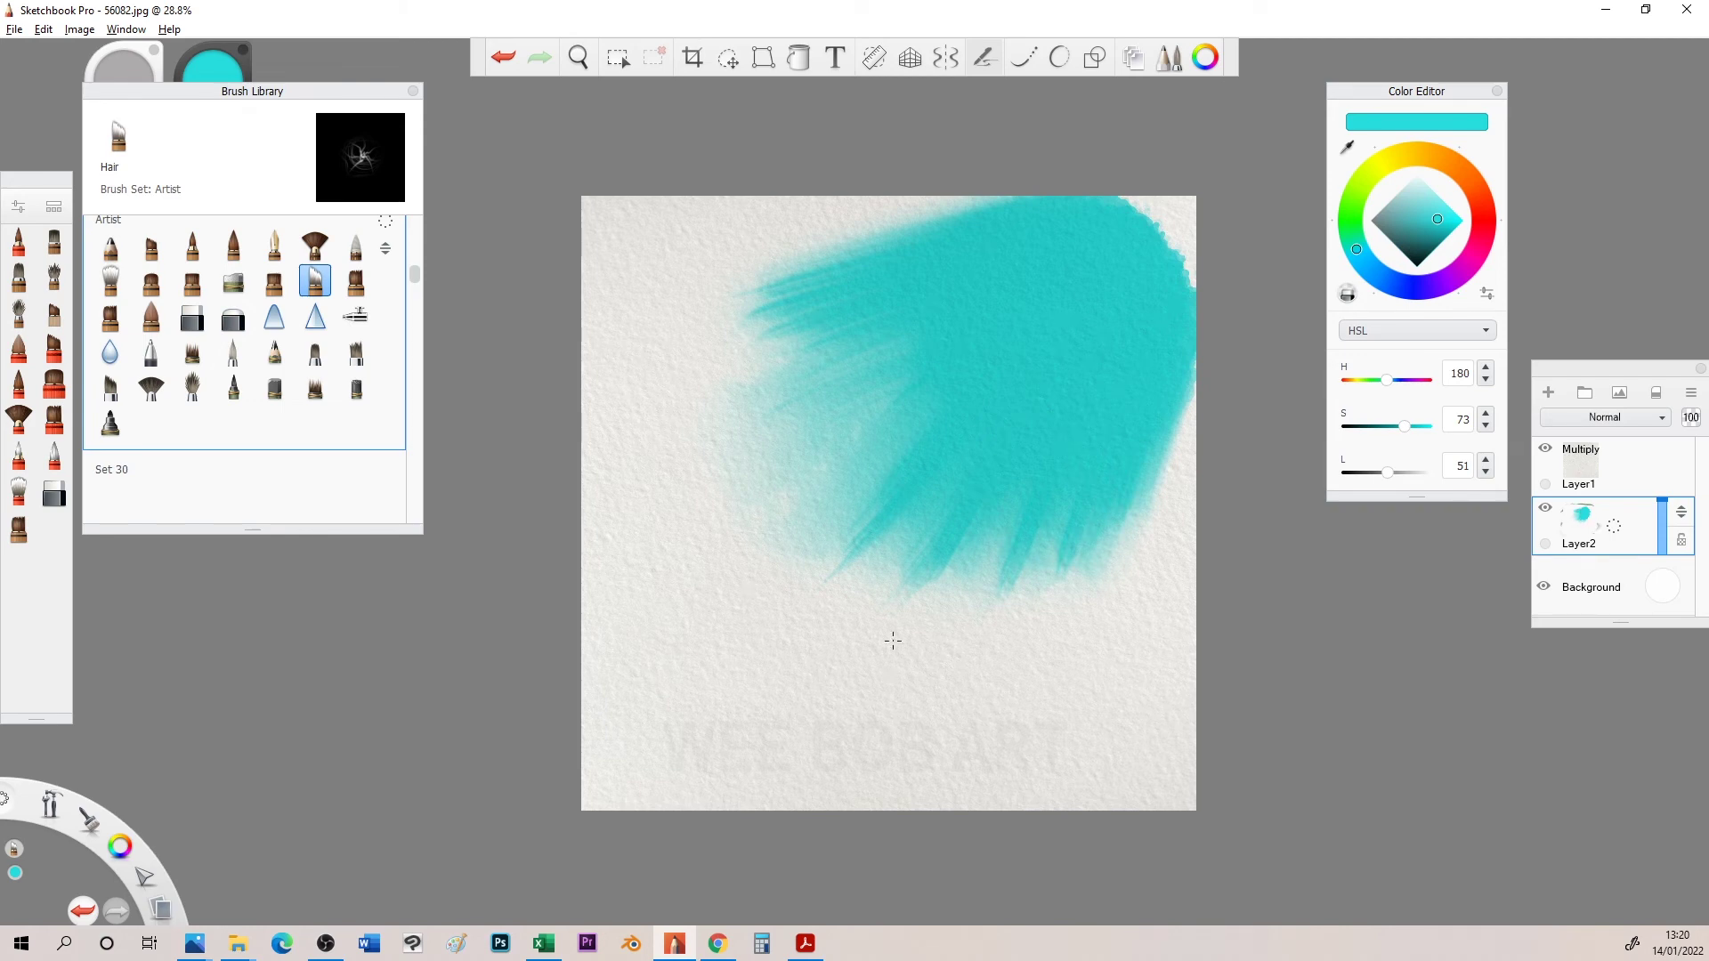
{"action": "left_click_drag", "start_coordinate": [1162, 515], "coordinate": [975, 589]}
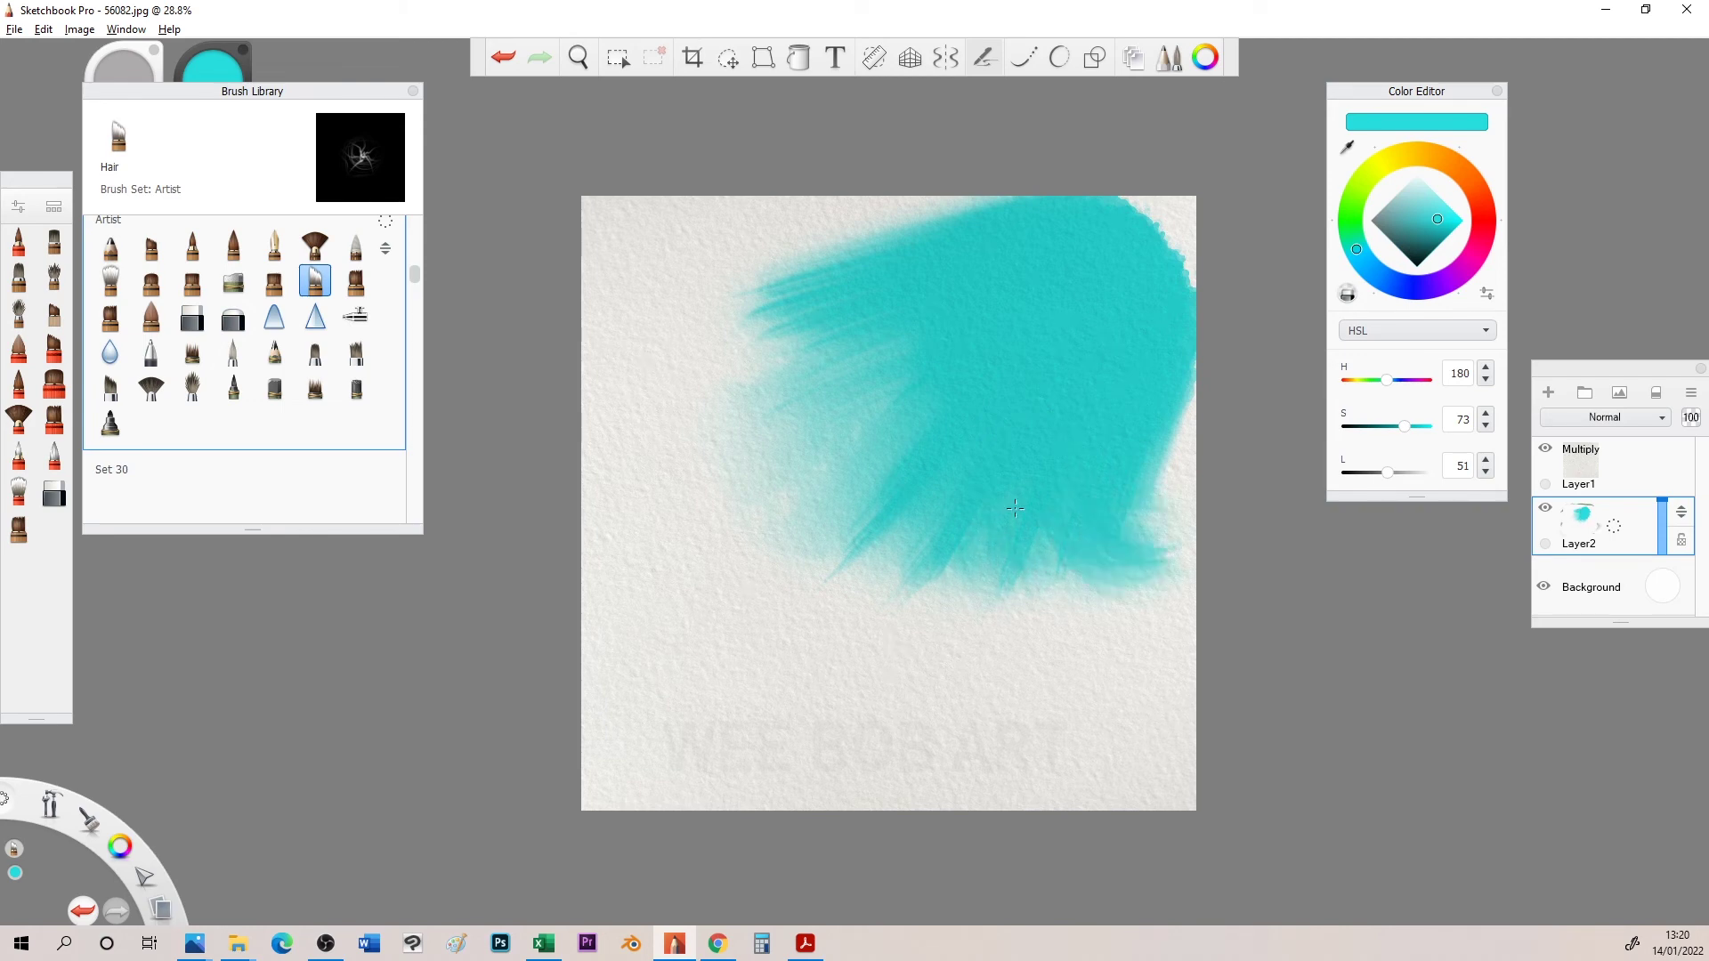
{"action": "left_click_drag", "start_coordinate": [1068, 562], "coordinate": [828, 641]}
{"action": "mouse_move", "coordinate": [868, 480]}
{"action": "left_mouse_down"}
{"action": "mouse_move", "coordinate": [802, 374]}
{"action": "mouse_move", "coordinate": [788, 295]}
{"action": "mouse_move", "coordinate": [869, 481]}
{"action": "mouse_move", "coordinate": [988, 642]}
{"action": "left_mouse_up"}
{"action": "mouse_move", "coordinate": [1043, 574]}
{"action": "left_mouse_down"}
{"action": "mouse_move", "coordinate": [1015, 721]}
{"action": "mouse_move", "coordinate": [909, 748]}
{"action": "mouse_move", "coordinate": [761, 534]}
{"action": "mouse_move", "coordinate": [728, 308]}
{"action": "mouse_move", "coordinate": [868, 267]}
{"action": "mouse_move", "coordinate": [1043, 454]}
{"action": "mouse_move", "coordinate": [1135, 642]}
{"action": "mouse_move", "coordinate": [1136, 768]}
{"action": "mouse_move", "coordinate": [1135, 241]}
{"action": "mouse_move", "coordinate": [1186, 147]}
{"action": "left_mouse_up"}
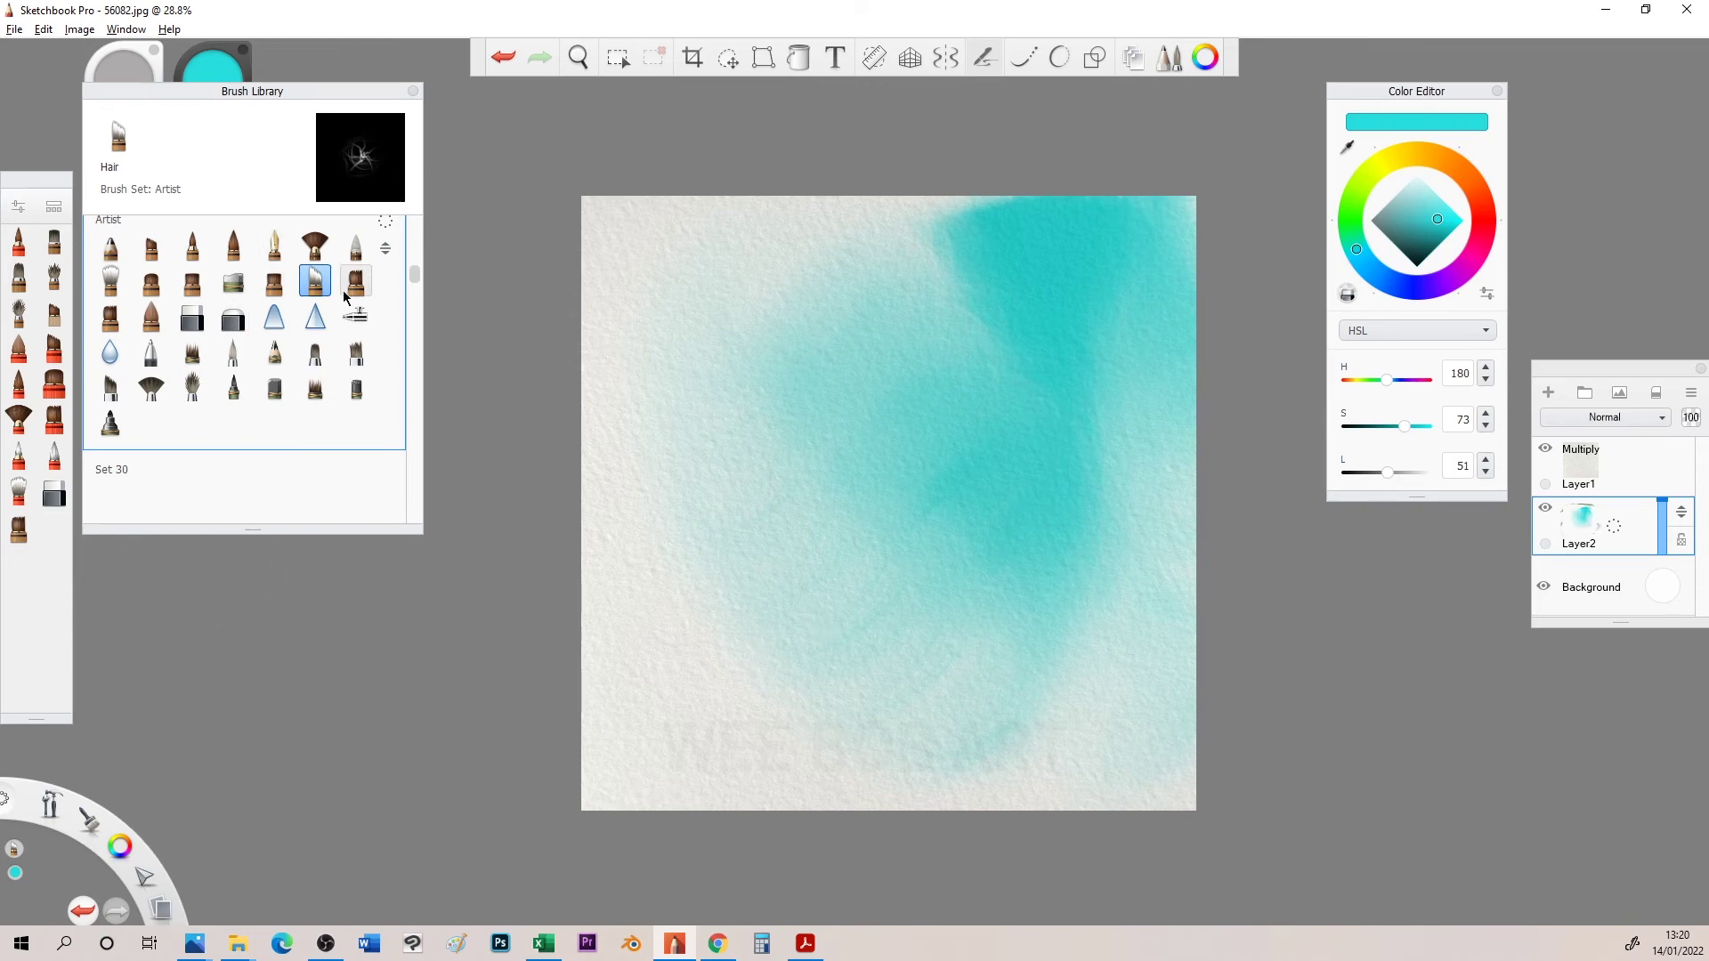
Copy the Hair brush into the brush palette as 'Hair copy' and soften the wash's lower right.
{"action": "double_click", "coordinate": [315, 283]}
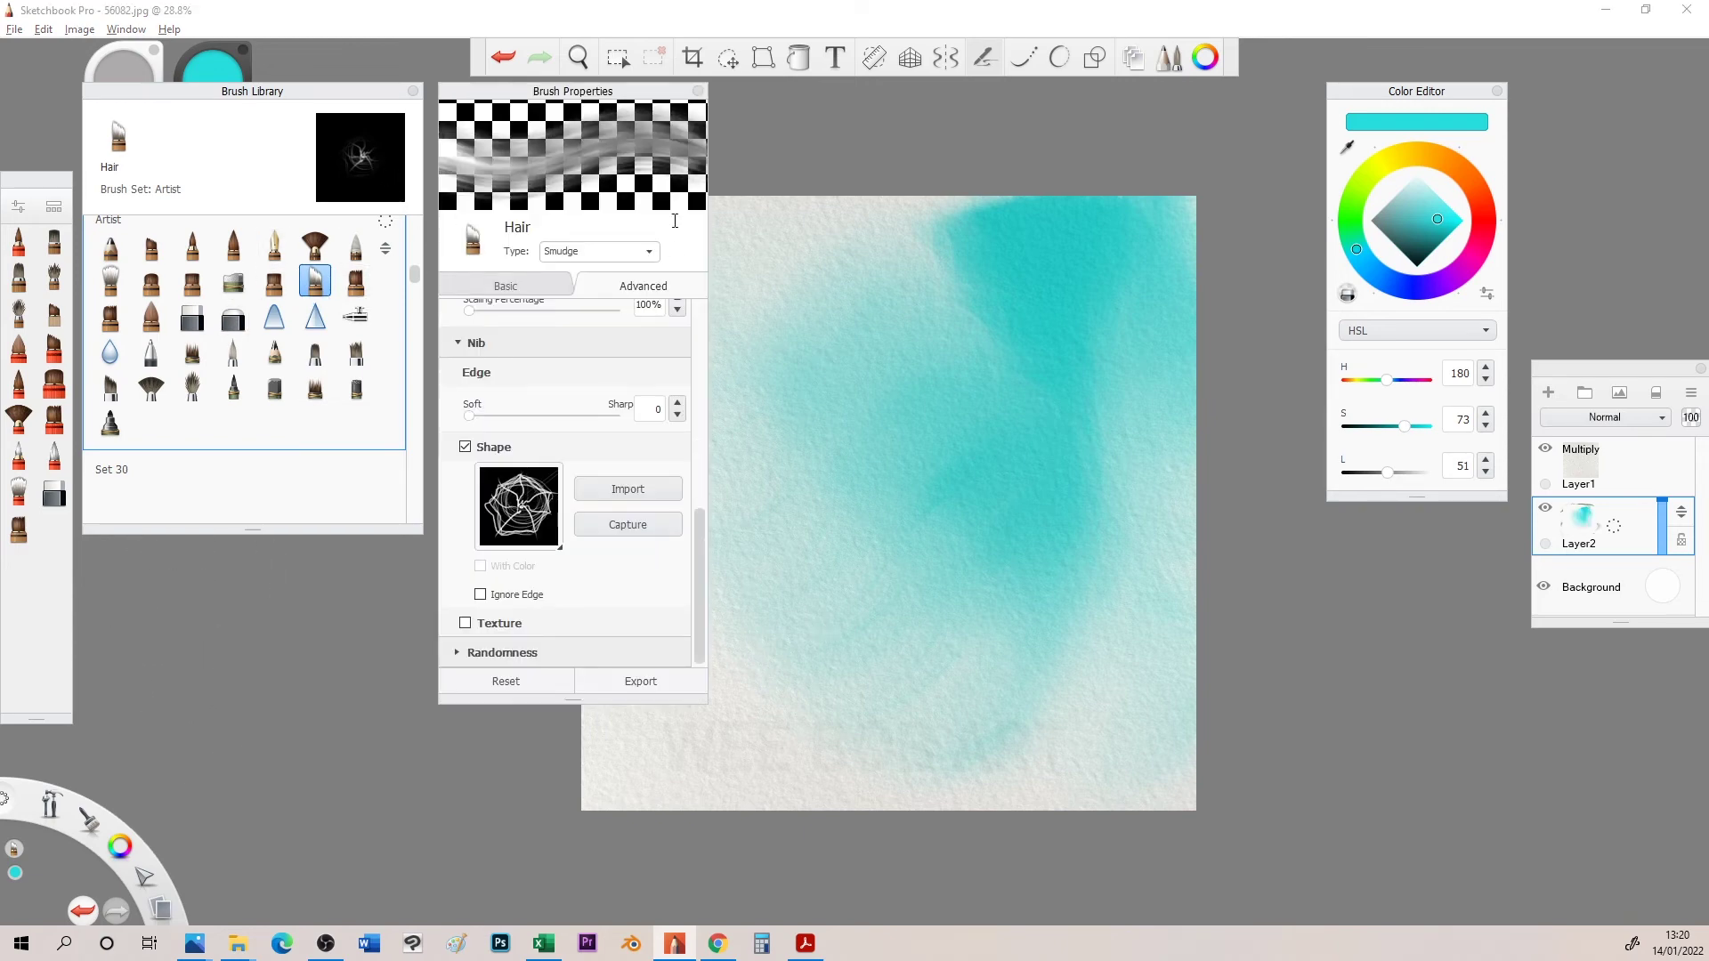
{"action": "left_click", "coordinate": [697, 92]}
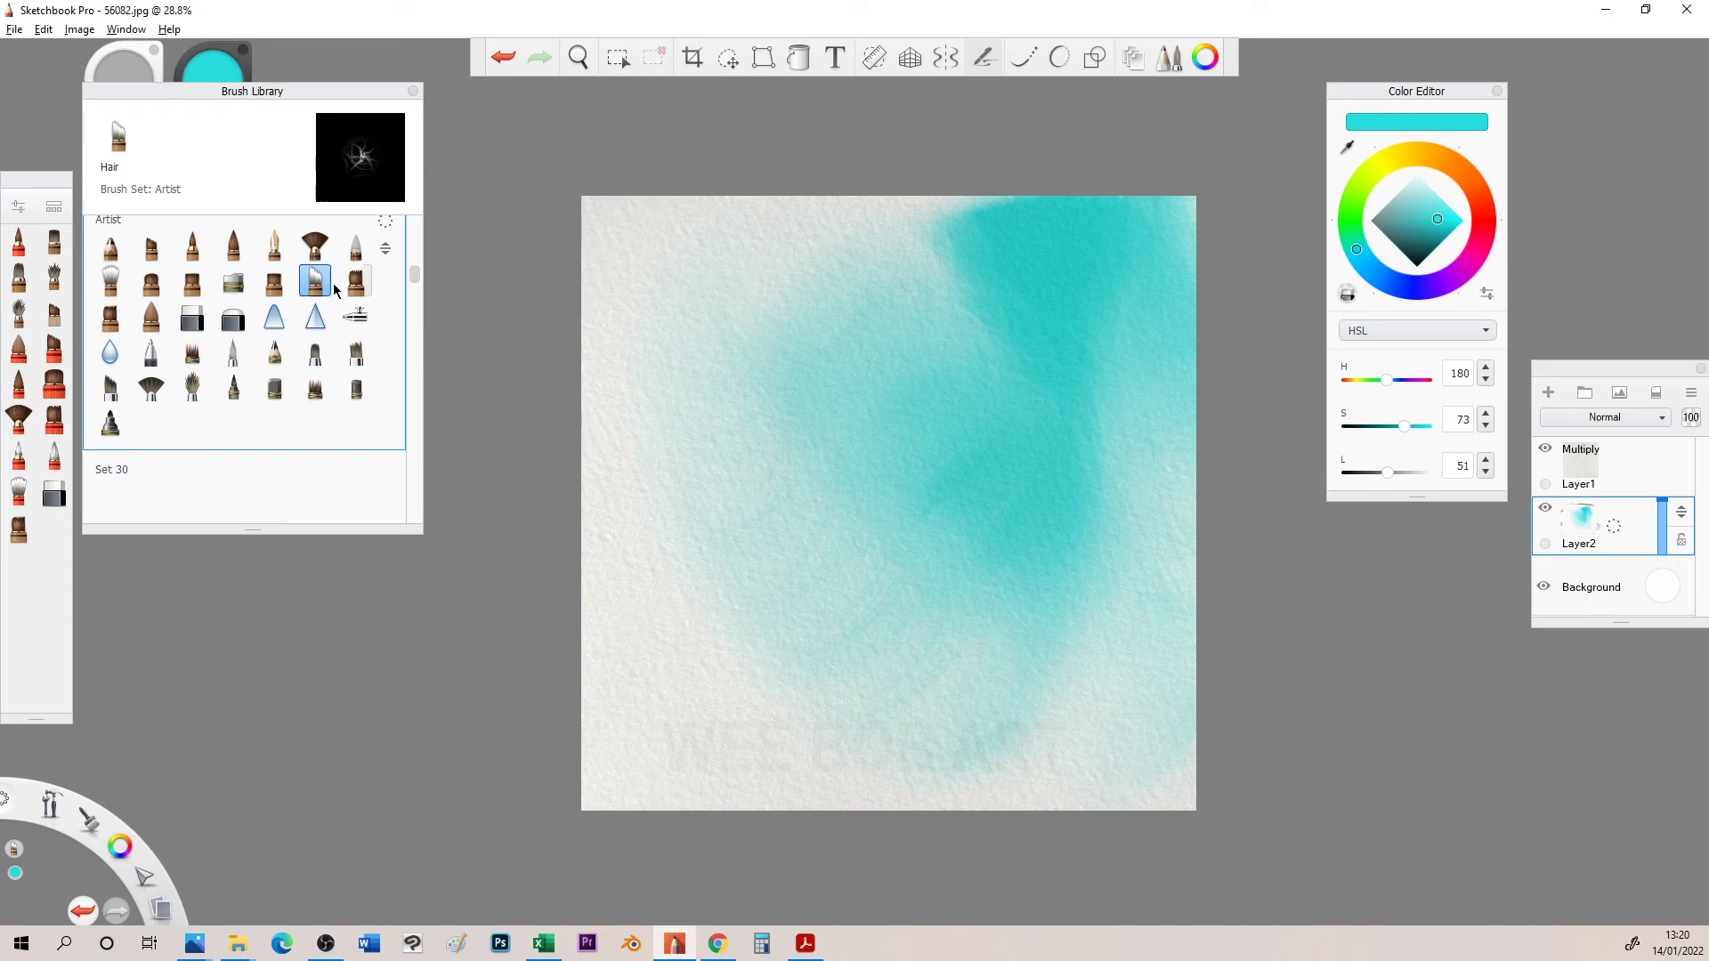
{"action": "left_click", "coordinate": [387, 231]}
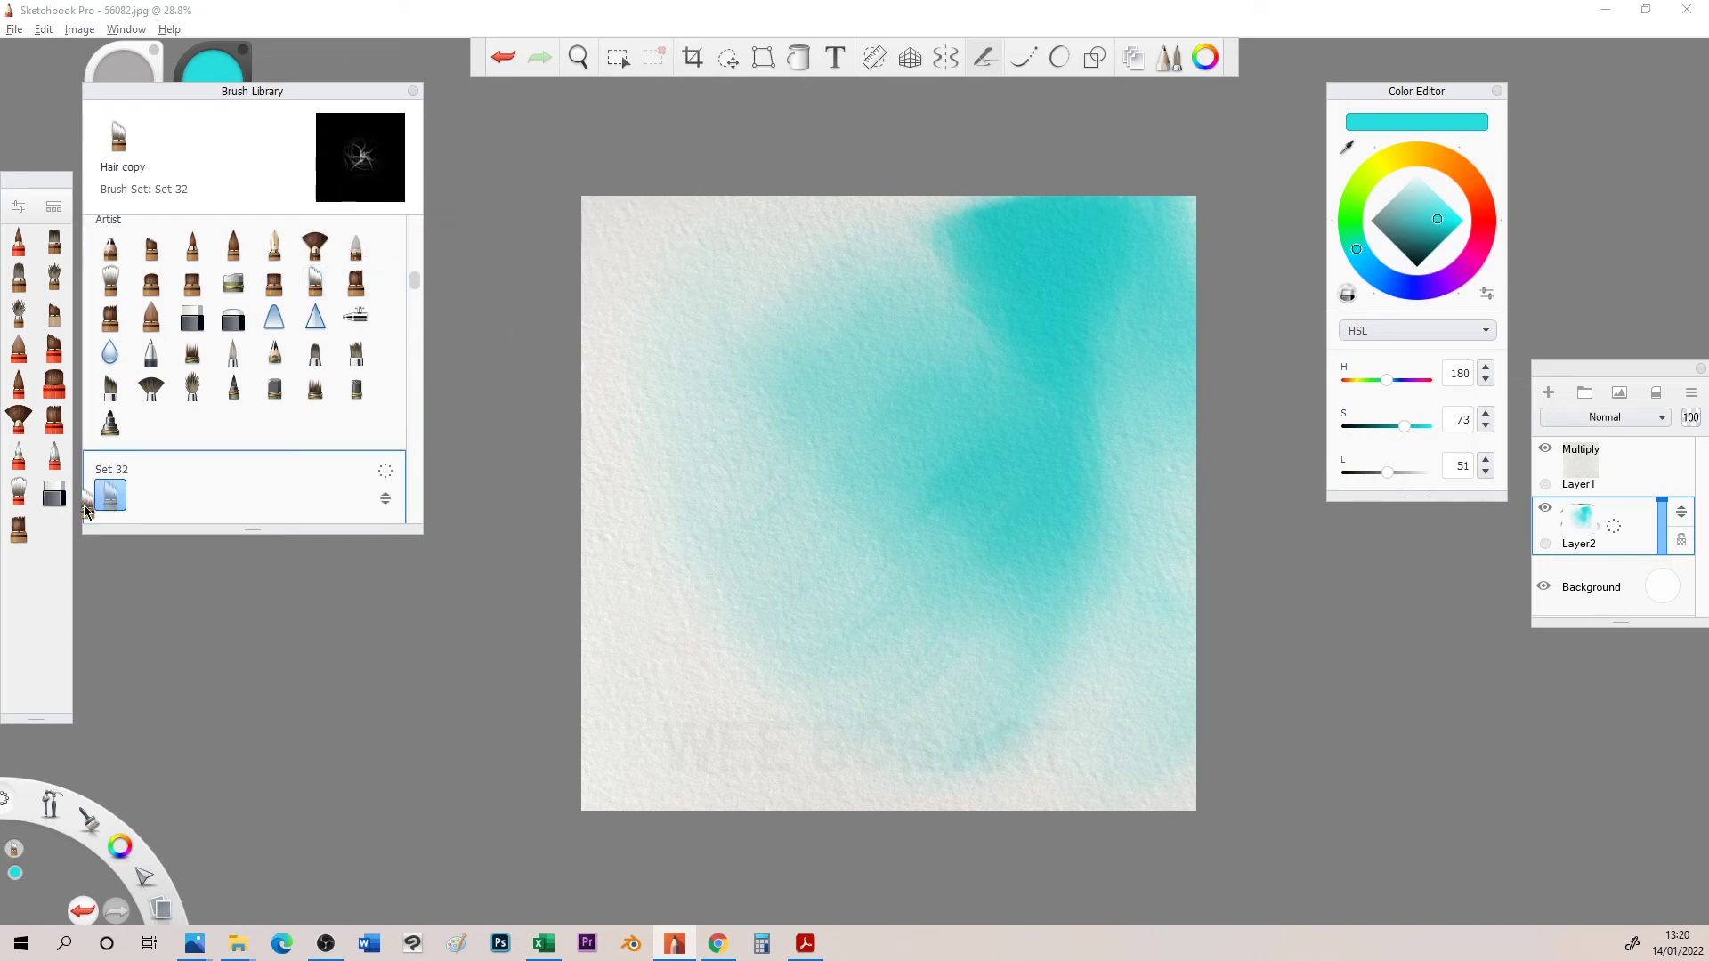
{"action": "left_click_drag", "start_coordinate": [46, 535], "coordinate": [54, 529]}
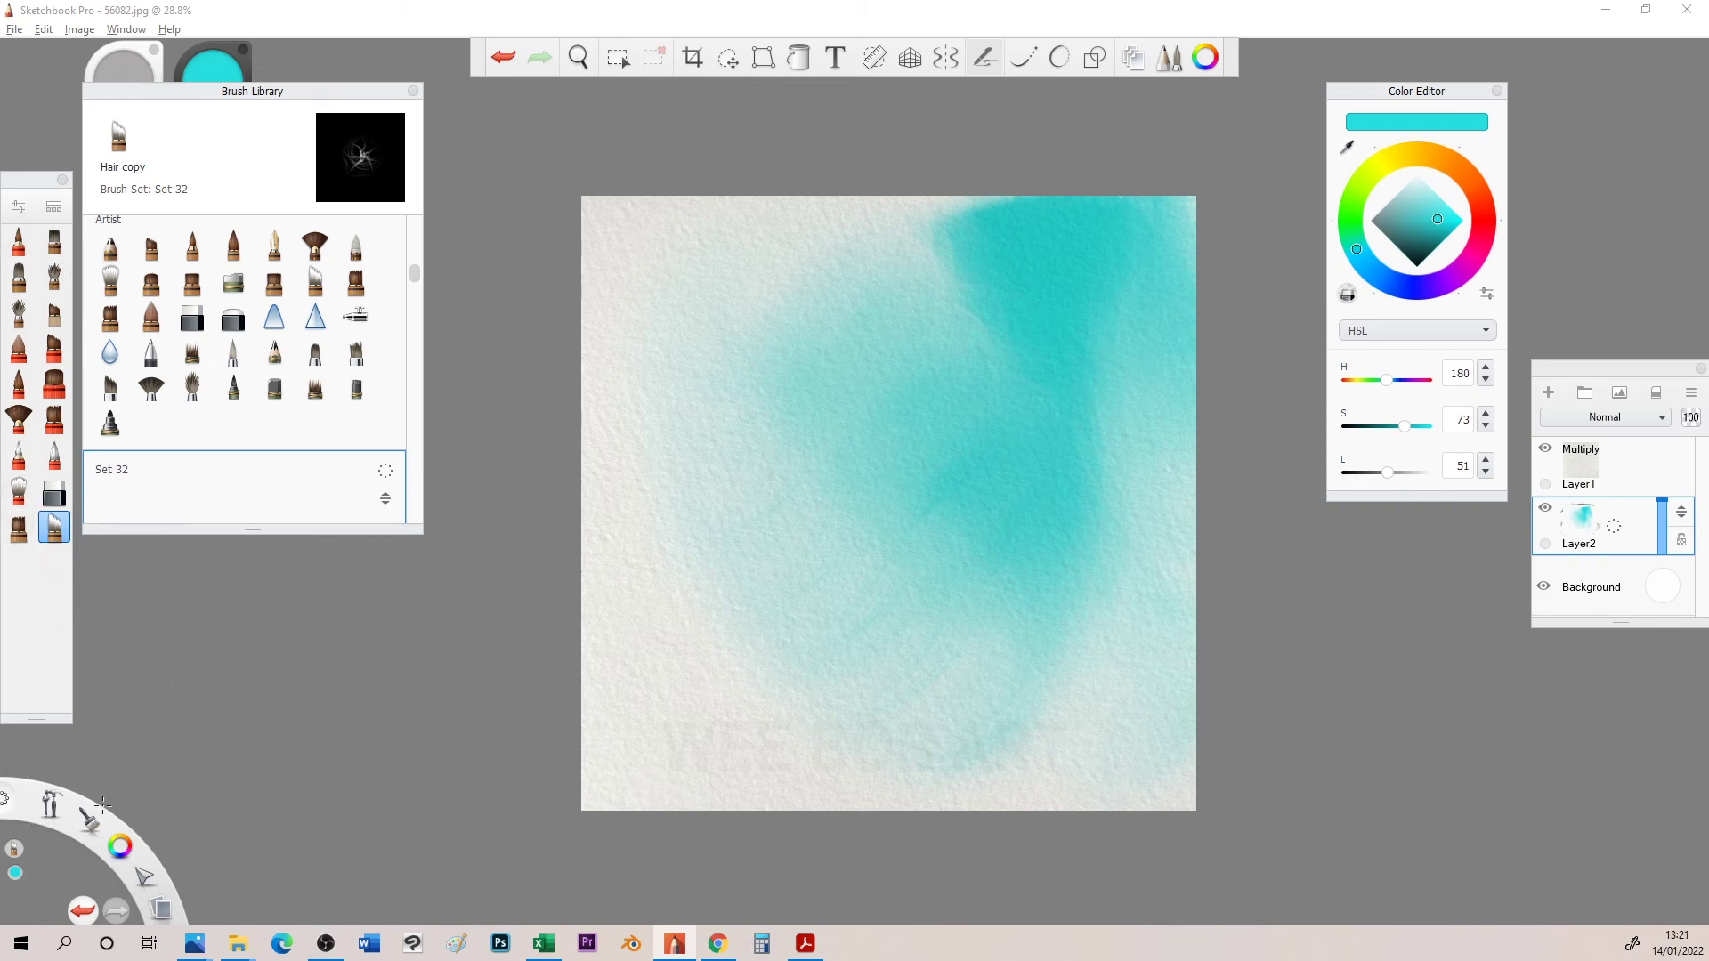
{"action": "left_click_drag", "start_coordinate": [942, 607], "coordinate": [844, 758]}
Check the Hair copy brush settings and icon choices, then deepen the lower cyan wash.
{"action": "left_click", "coordinate": [54, 207]}
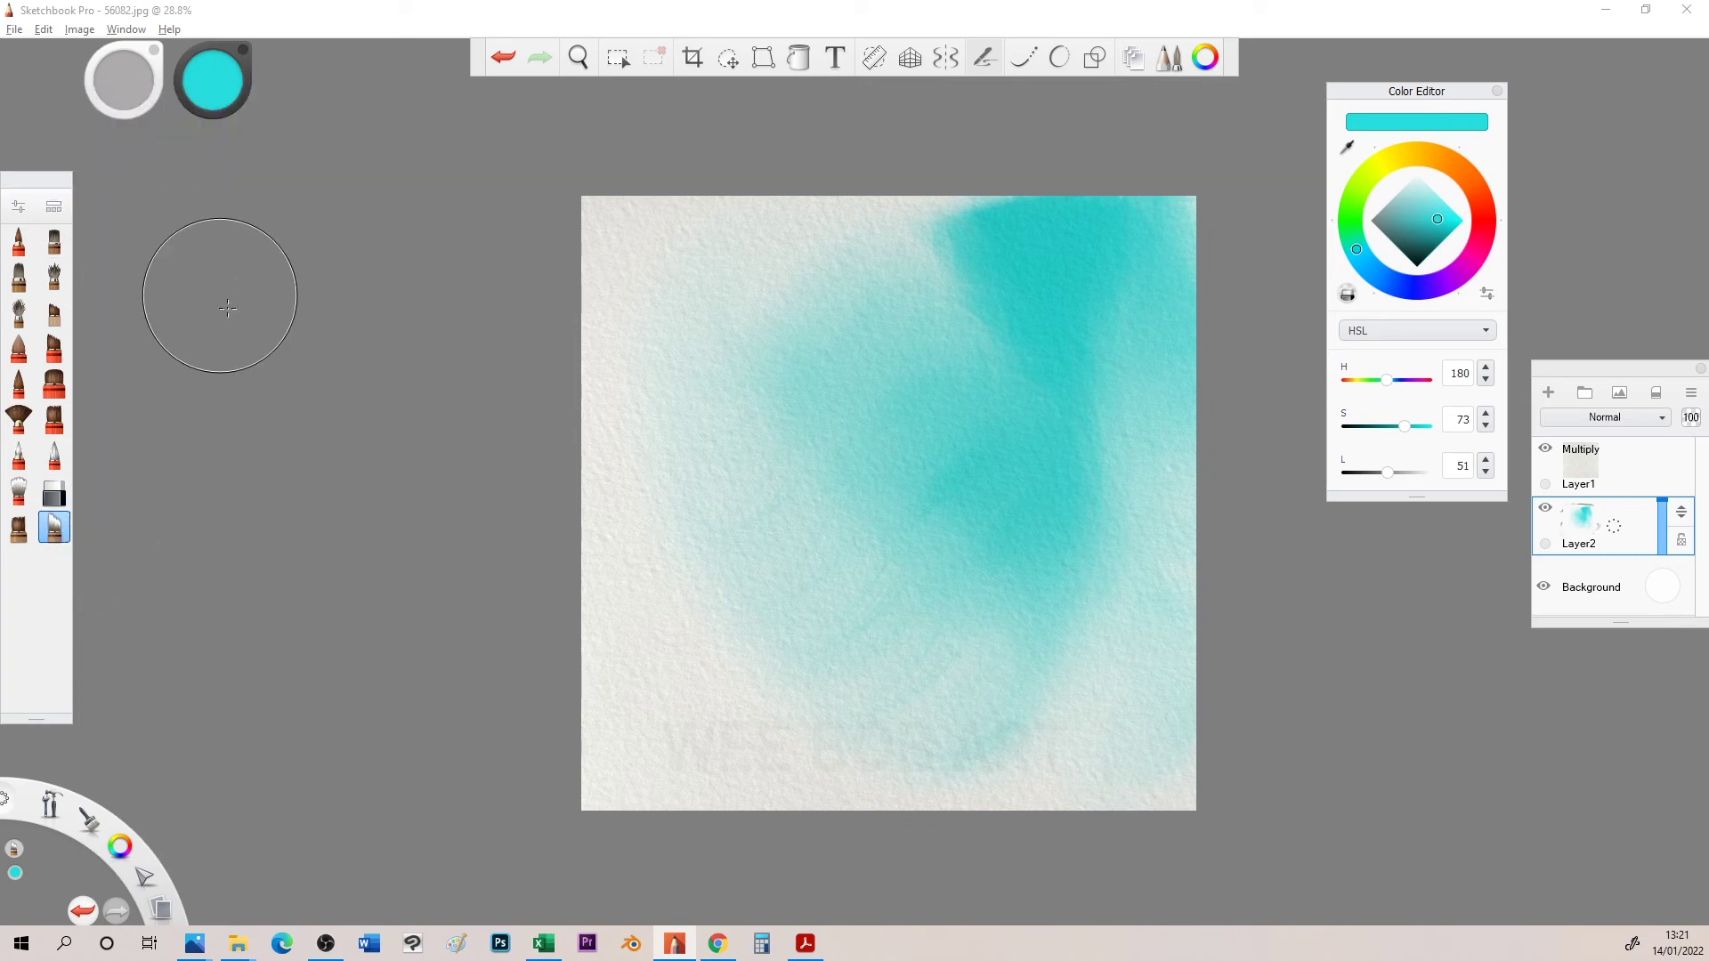
{"action": "left_click", "coordinate": [53, 208]}
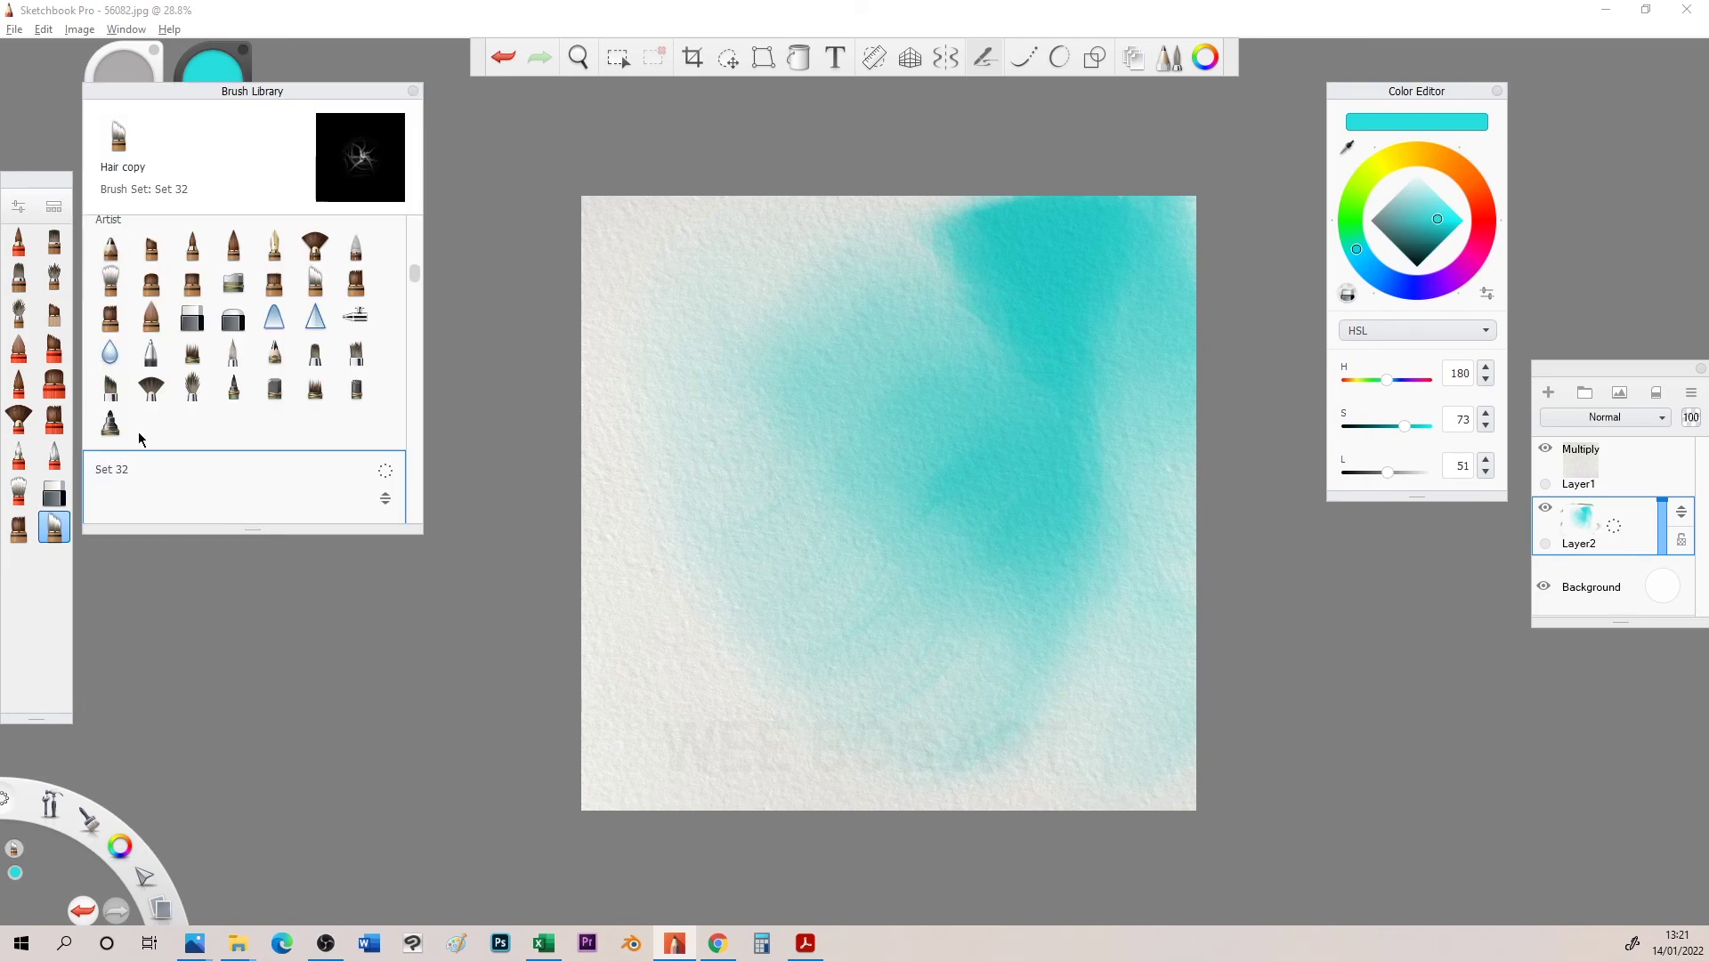
{"action": "left_click", "coordinate": [17, 209]}
{"action": "left_click", "coordinate": [470, 242]}
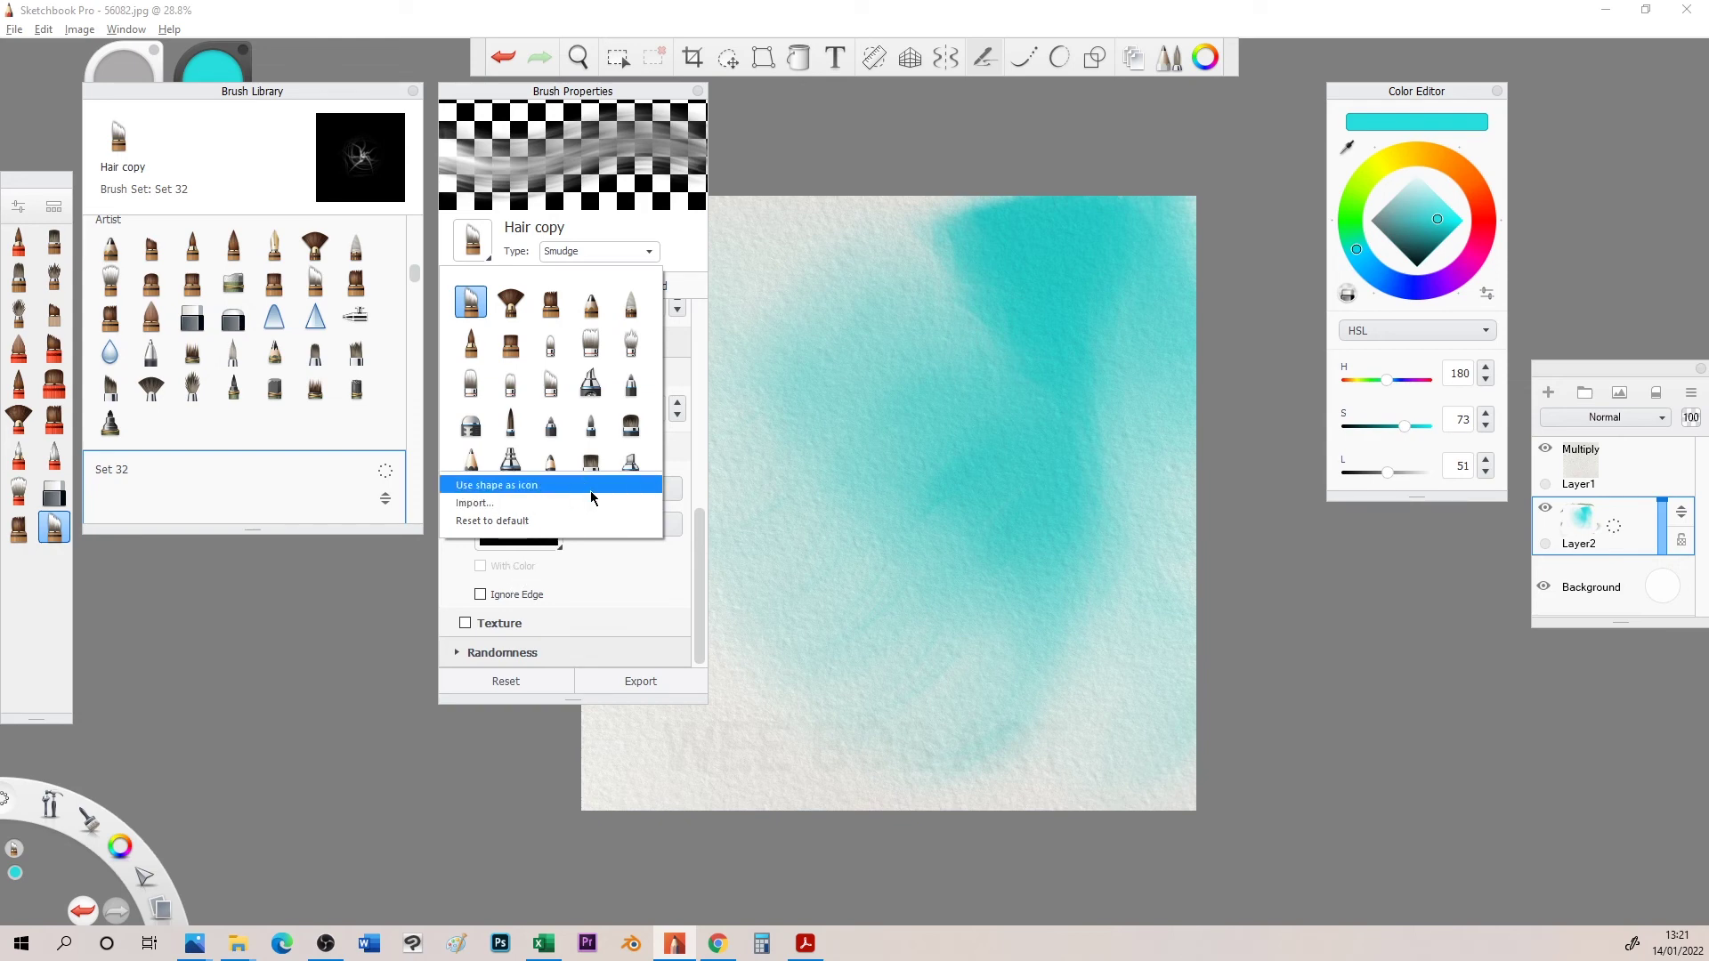
{"action": "left_click", "coordinate": [922, 584]}
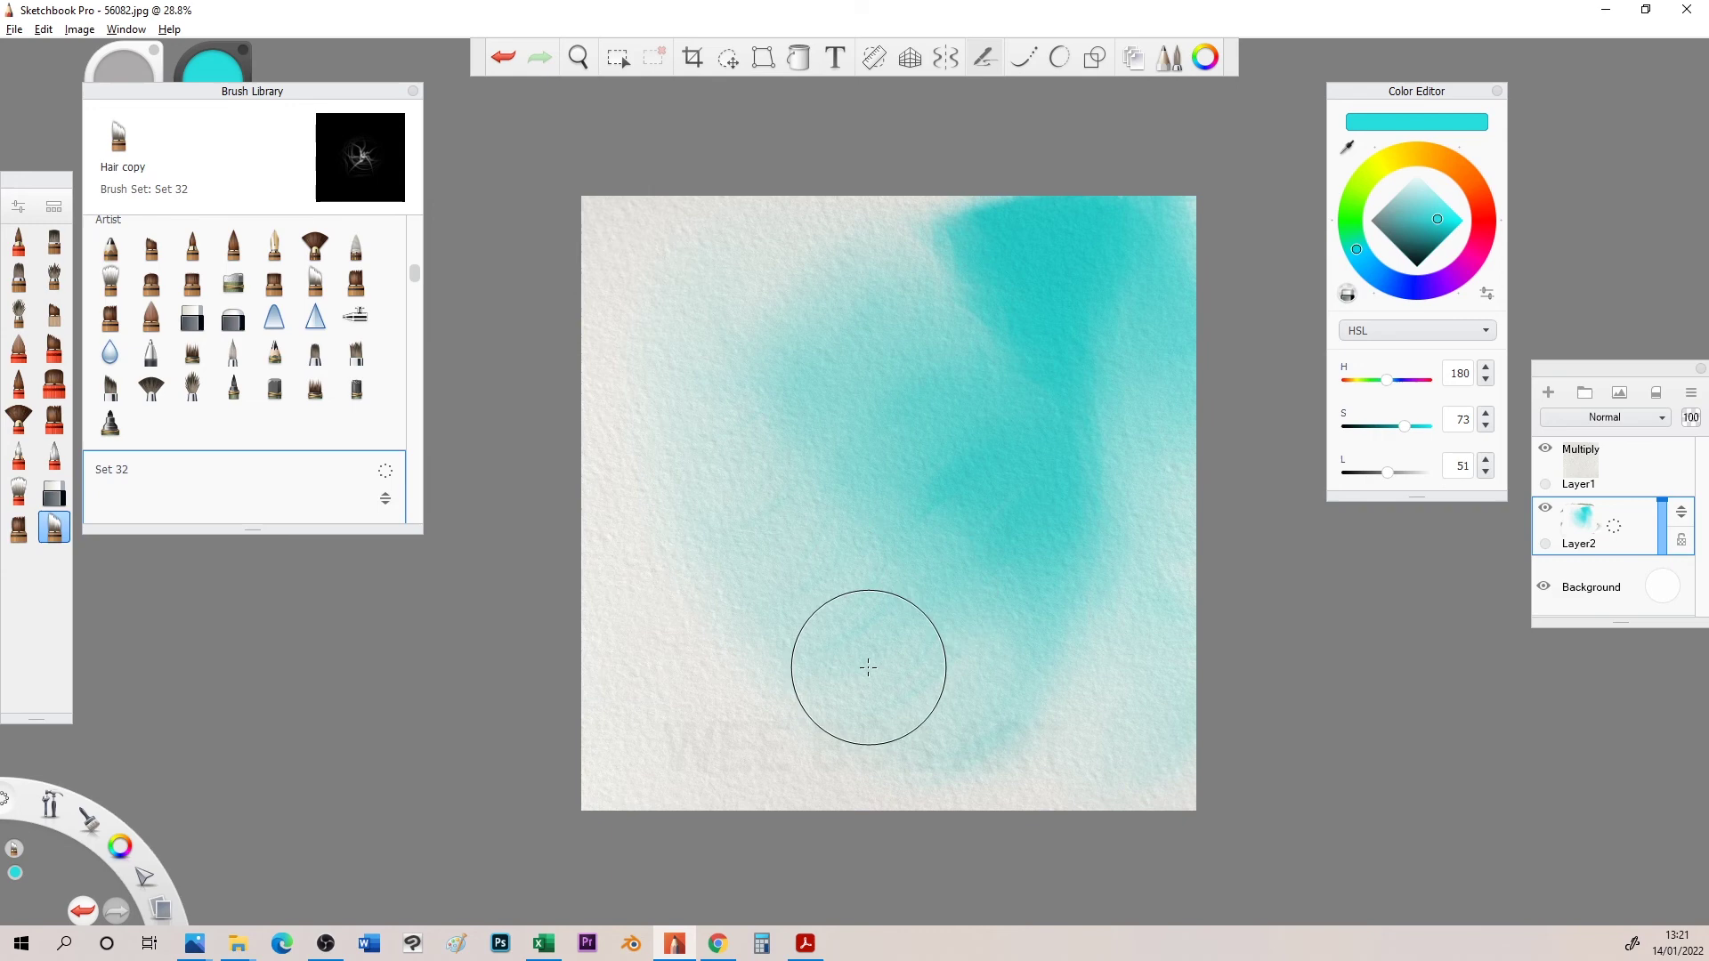
{"action": "left_click_drag", "start_coordinate": [1010, 665], "coordinate": [983, 706]}
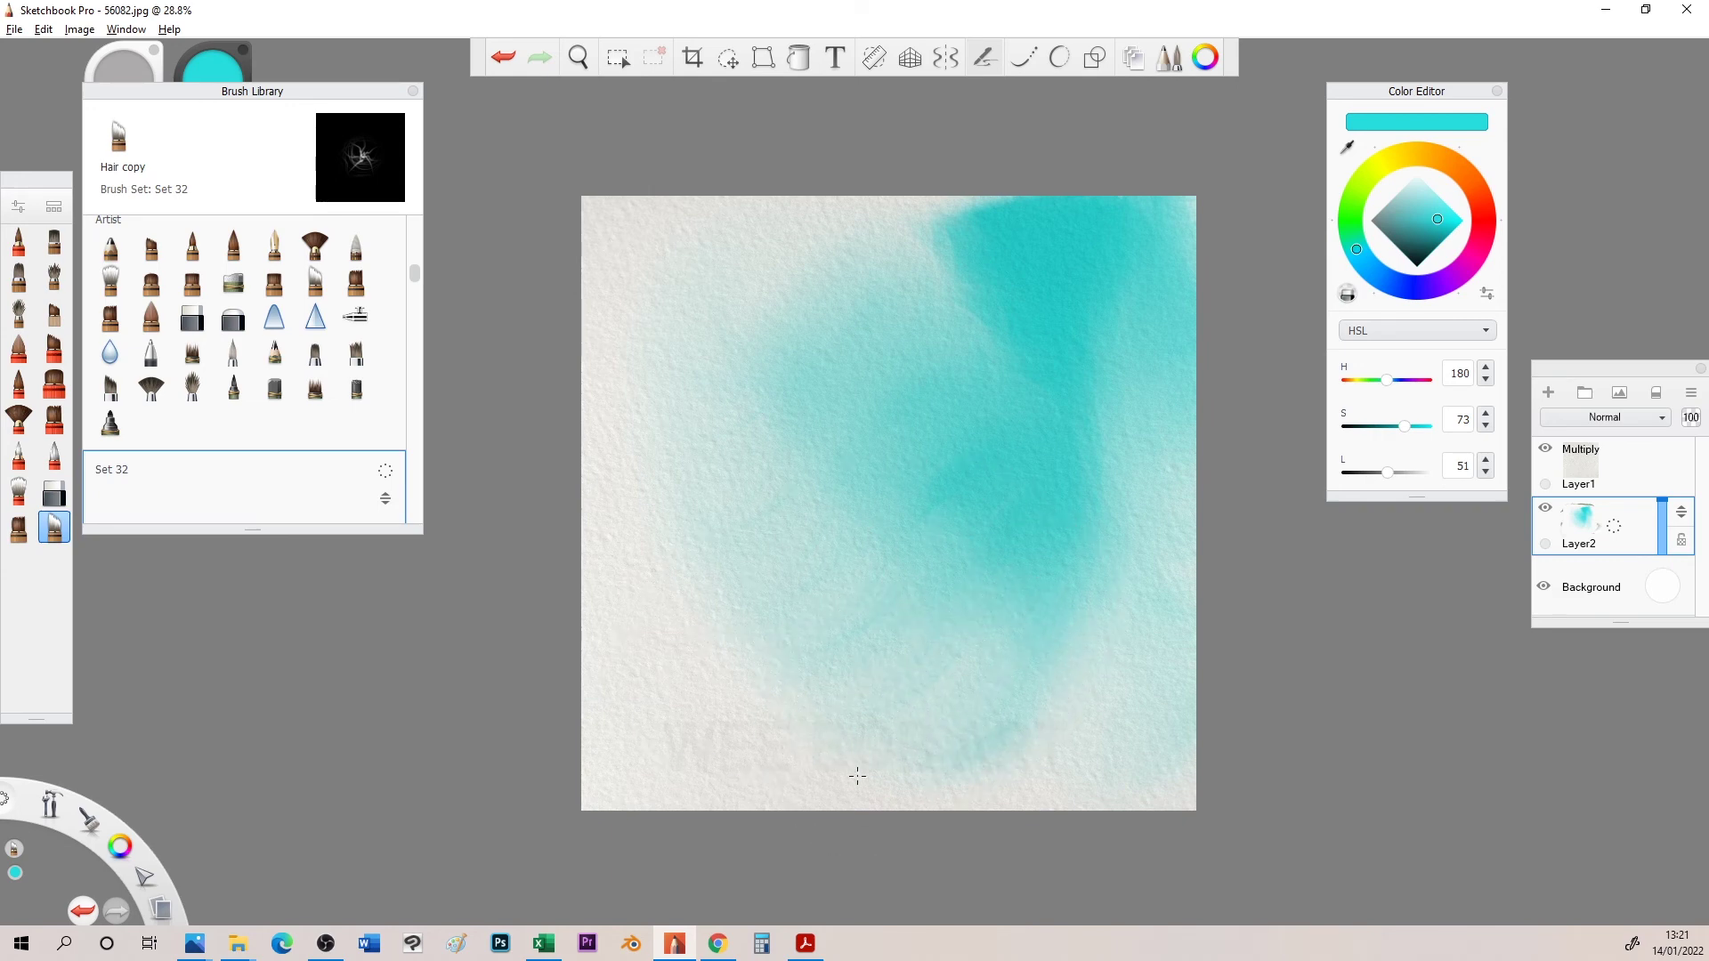